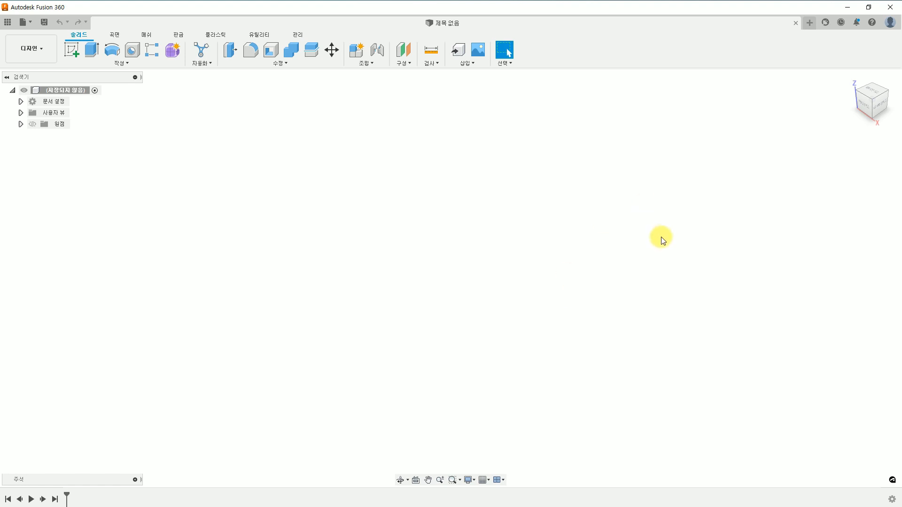
- Start inserting a manufacturer part and open the SMC Corporation catalogue among the suppliers starting with S in the web part library
{"action": "left_click", "coordinate": [467, 64]}
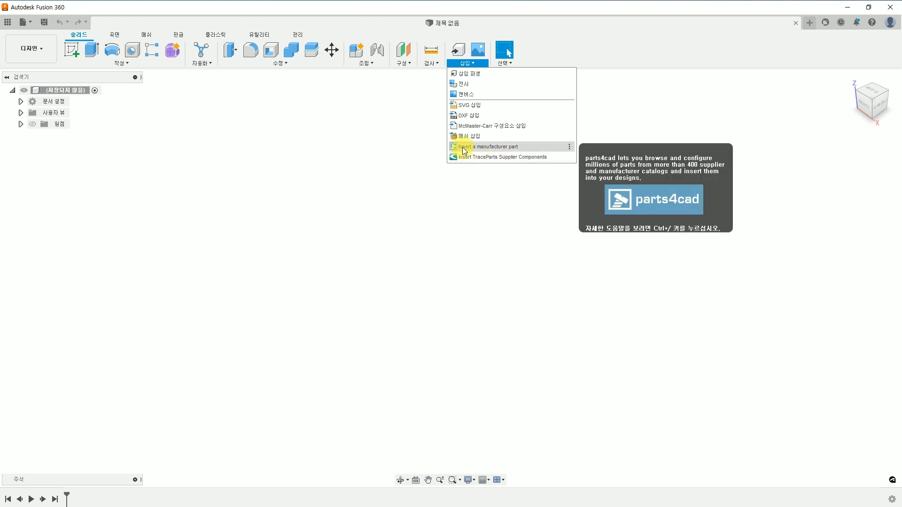
{"action": "left_click", "coordinate": [498, 147]}
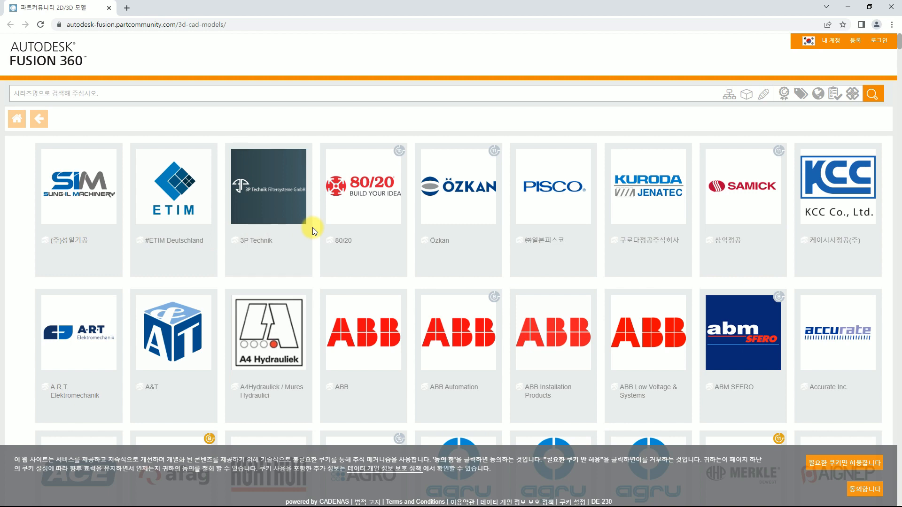
{"action": "scroll", "coordinate": [312, 227], "scroll_direction": "down", "scroll_amount": 5}
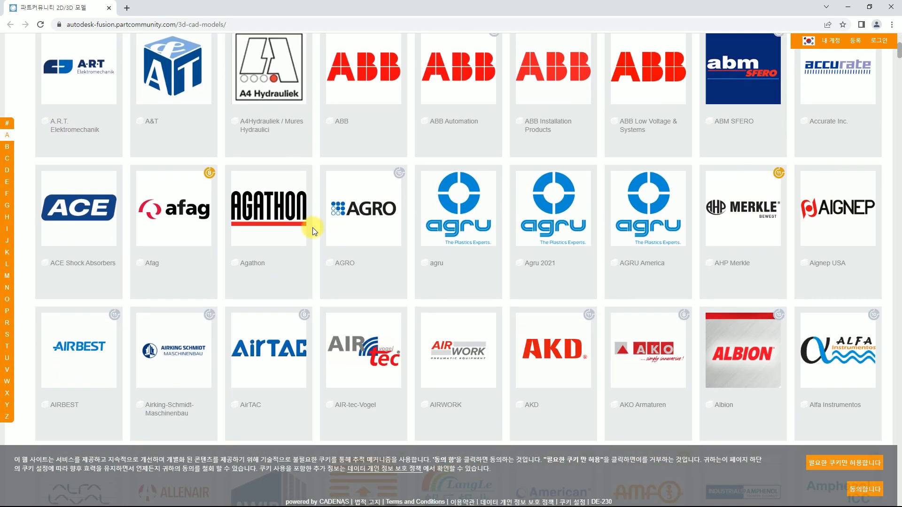
{"action": "scroll", "coordinate": [312, 227], "scroll_direction": "down", "scroll_amount": 3}
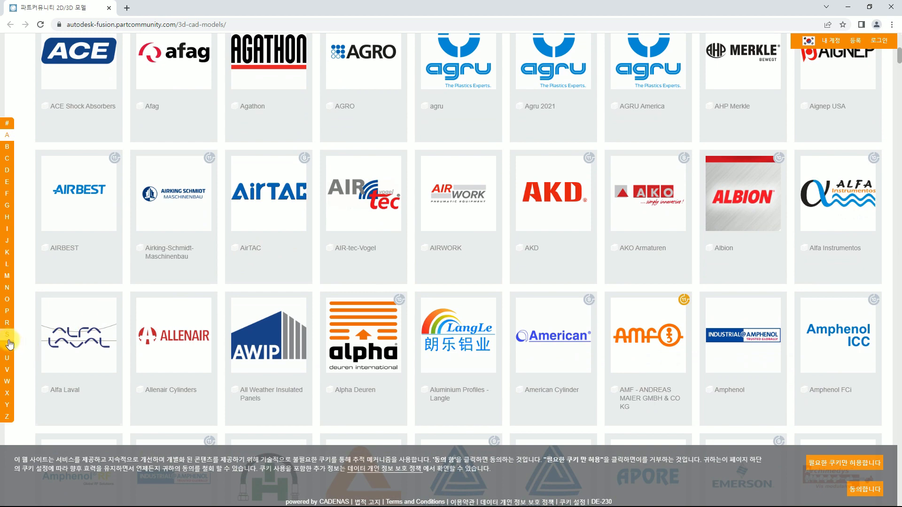
{"action": "left_click", "coordinate": [8, 335]}
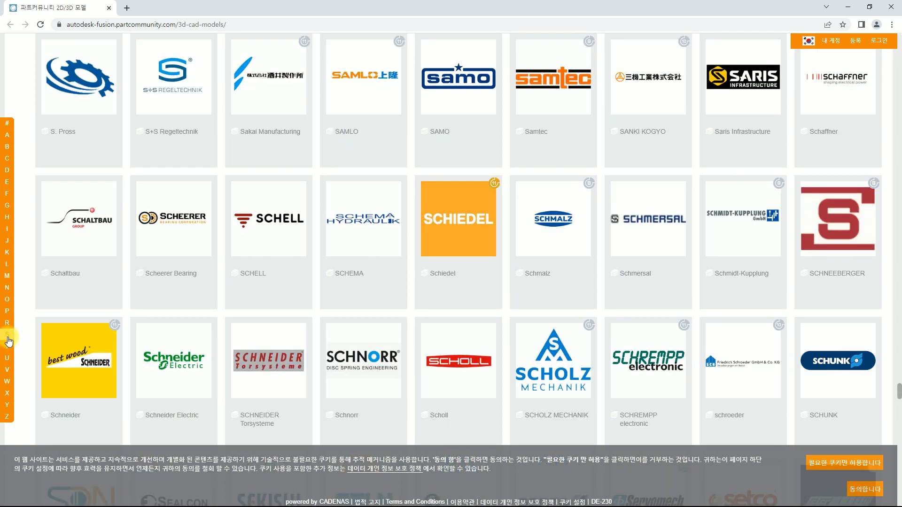
{"action": "scroll", "coordinate": [411, 268], "scroll_direction": "down", "scroll_amount": 8}
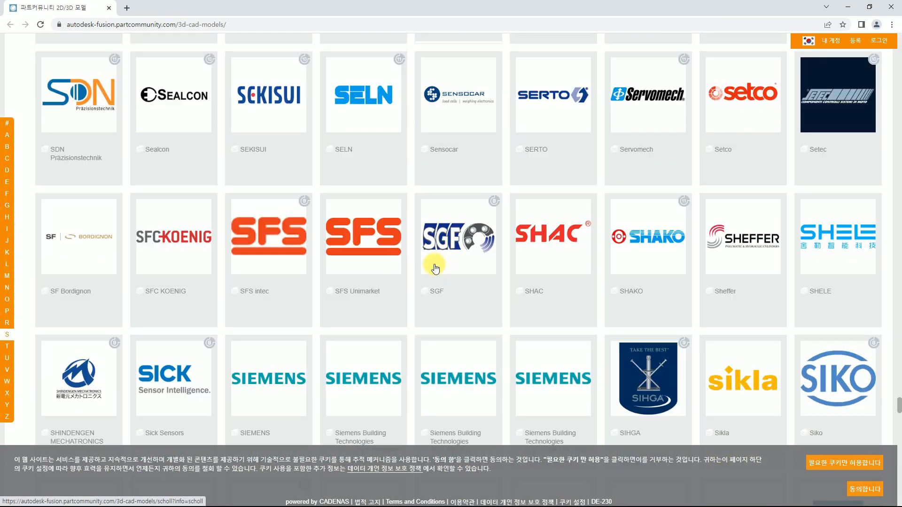
{"action": "scroll", "coordinate": [433, 266], "scroll_direction": "down", "scroll_amount": 5}
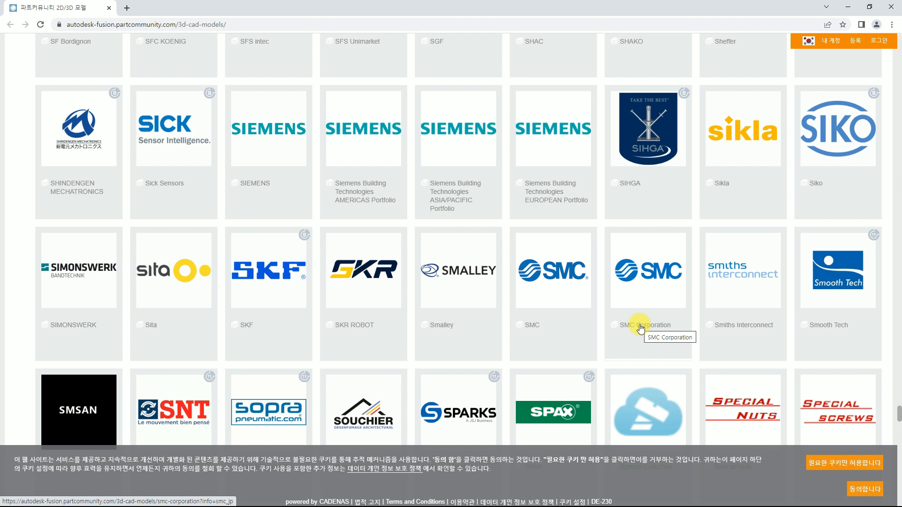
{"action": "left_click", "coordinate": [669, 280]}
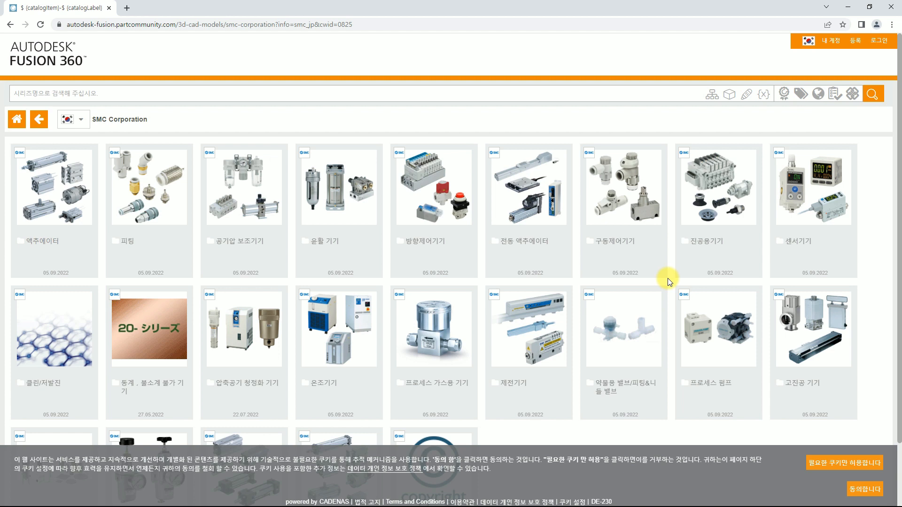
- Open the MB-Z/MDB-Z double-acting single-rod cylinder under SMC's actuators, standard air cylinders, MB air cylinder series
{"action": "left_click", "coordinate": [57, 216]}
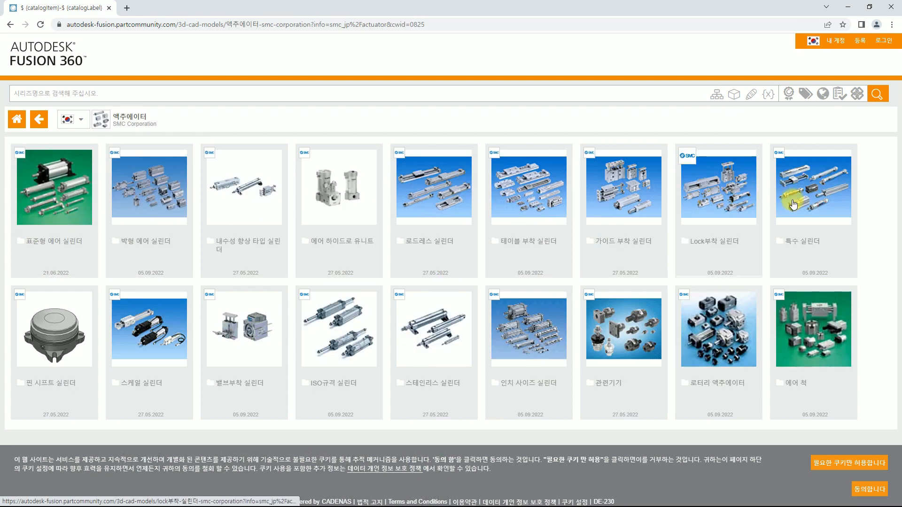
{"action": "left_click", "coordinate": [67, 215]}
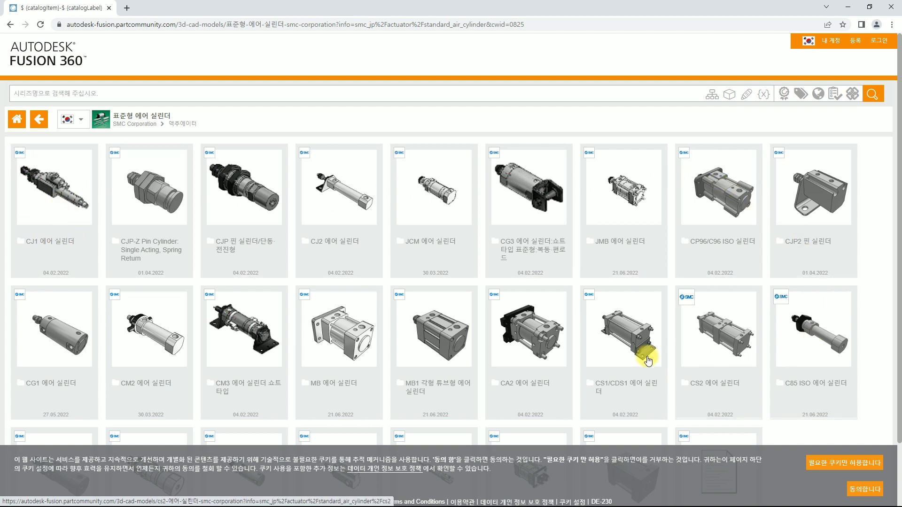
{"action": "left_click", "coordinate": [347, 342]}
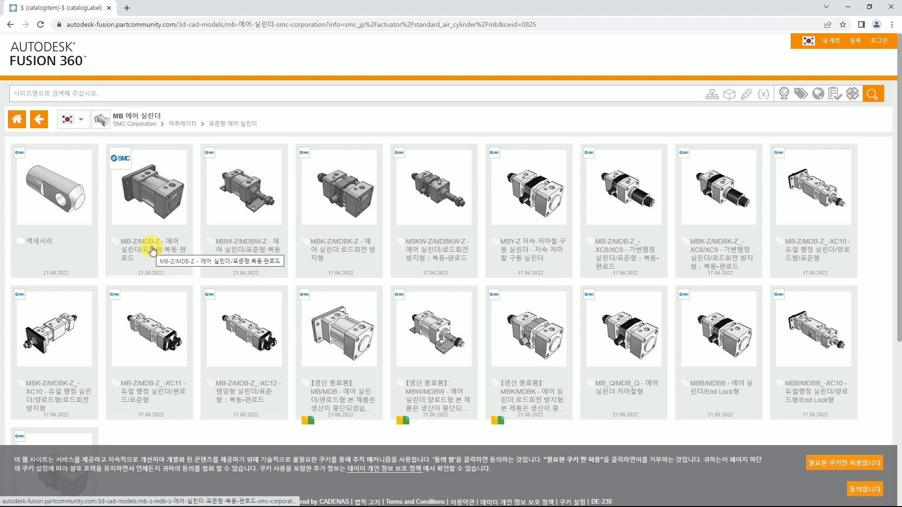
{"action": "left_click", "coordinate": [149, 215]}
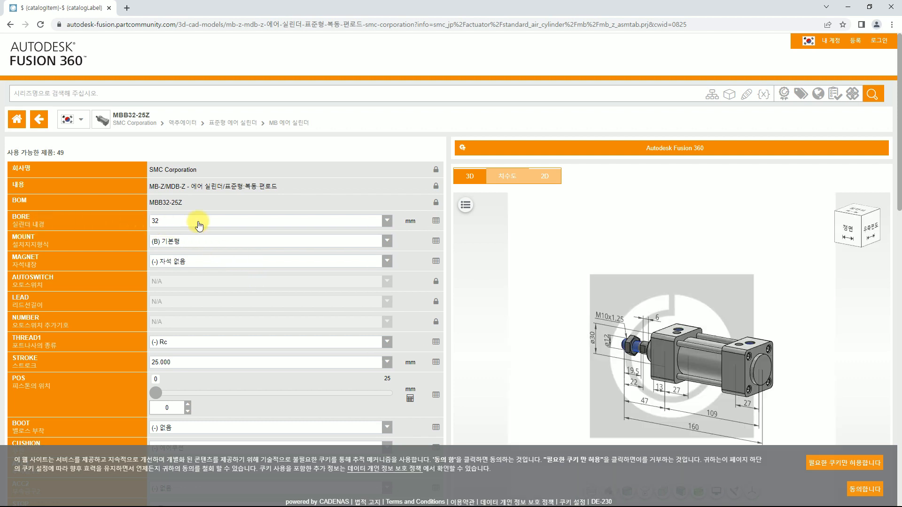
- Review the available bore sizes and mounting types for the cylinder without changing the selection
{"action": "left_click", "coordinate": [387, 221]}
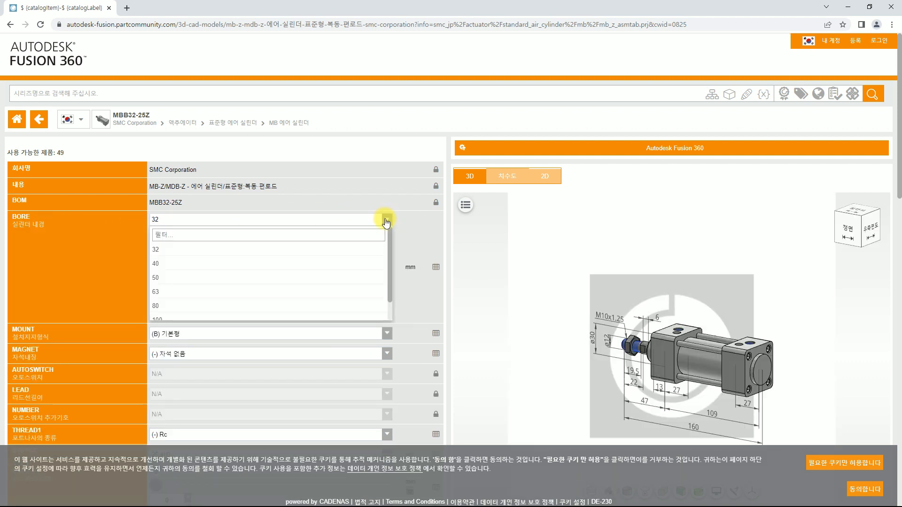
{"action": "left_click", "coordinate": [232, 224]}
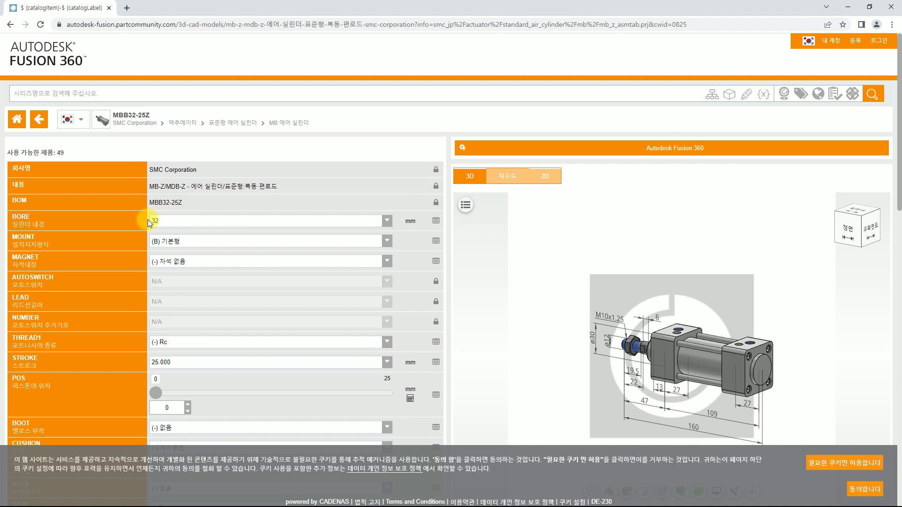
{"action": "left_click", "coordinate": [200, 243]}
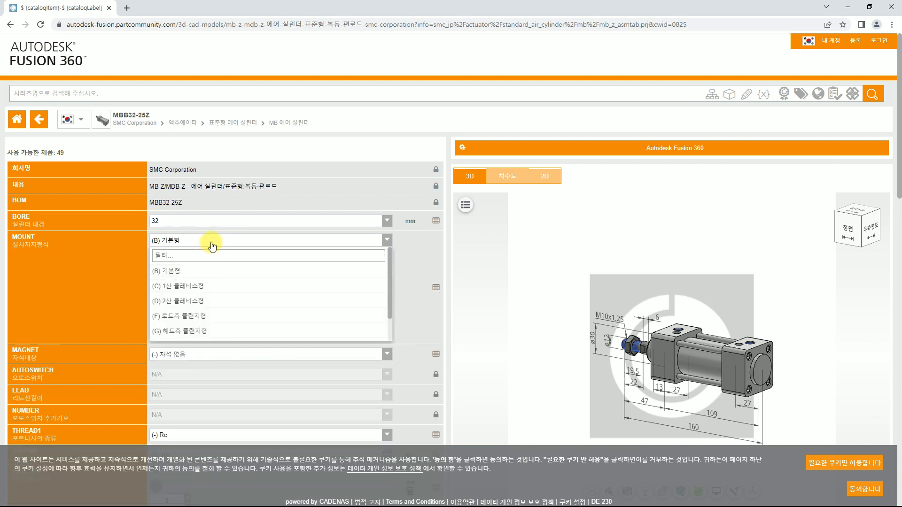
{"action": "left_click", "coordinate": [211, 241]}
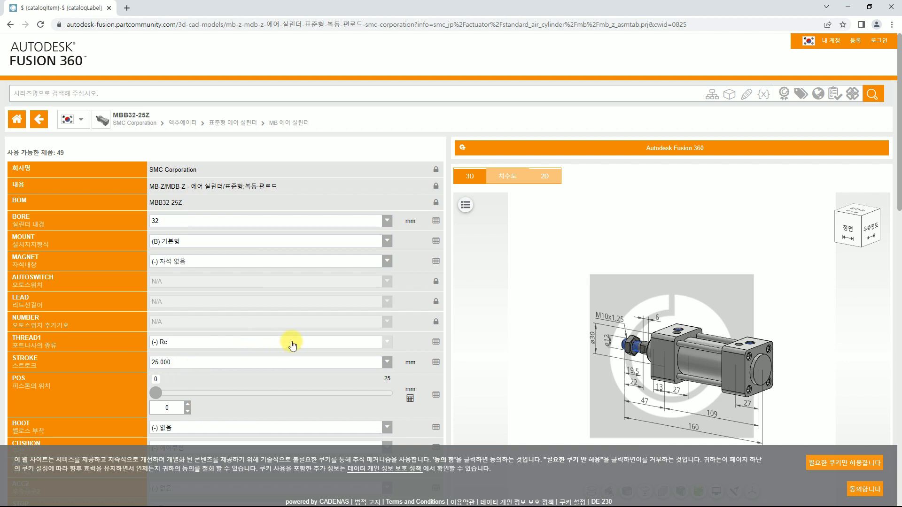
- Send the configured MBB32-25Z cylinder to Autodesk Fusion 360 and accept its placement at the default position
{"action": "left_click", "coordinate": [671, 149]}
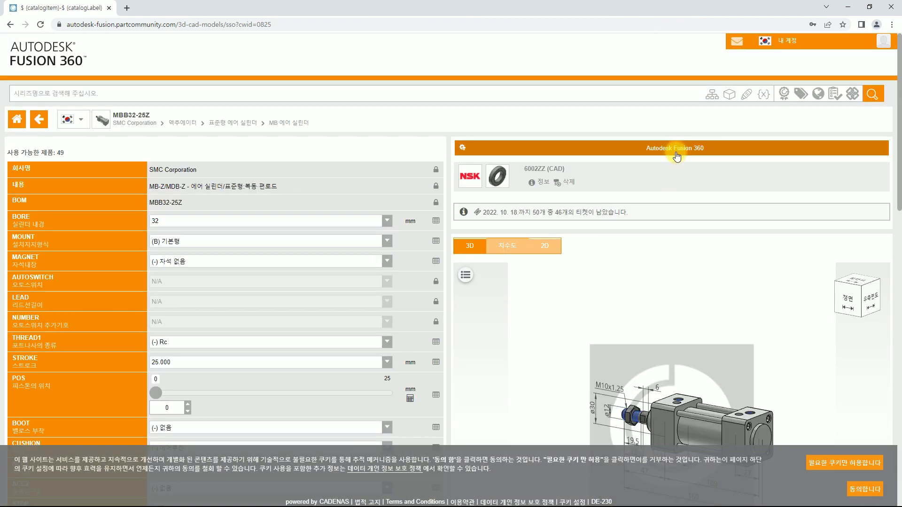
{"action": "left_click", "coordinate": [676, 153]}
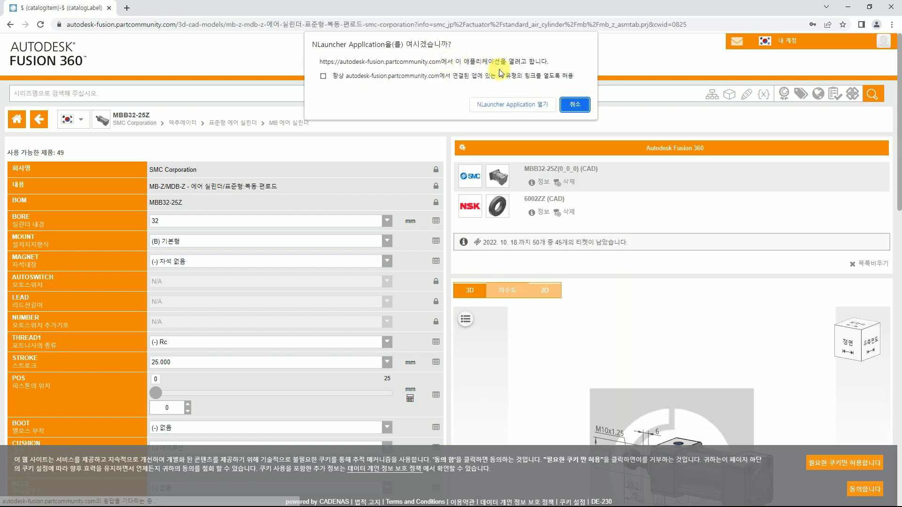
{"action": "left_click", "coordinate": [505, 104]}
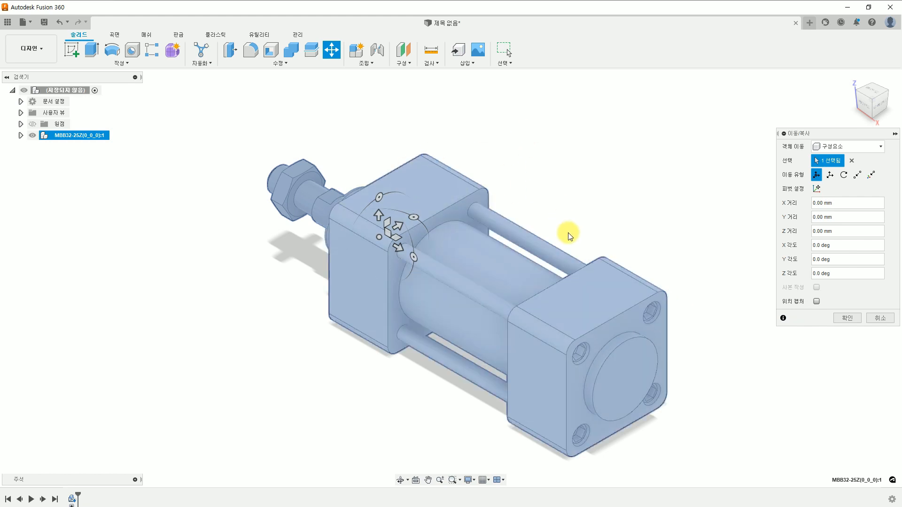
{"action": "left_click", "coordinate": [847, 320]}
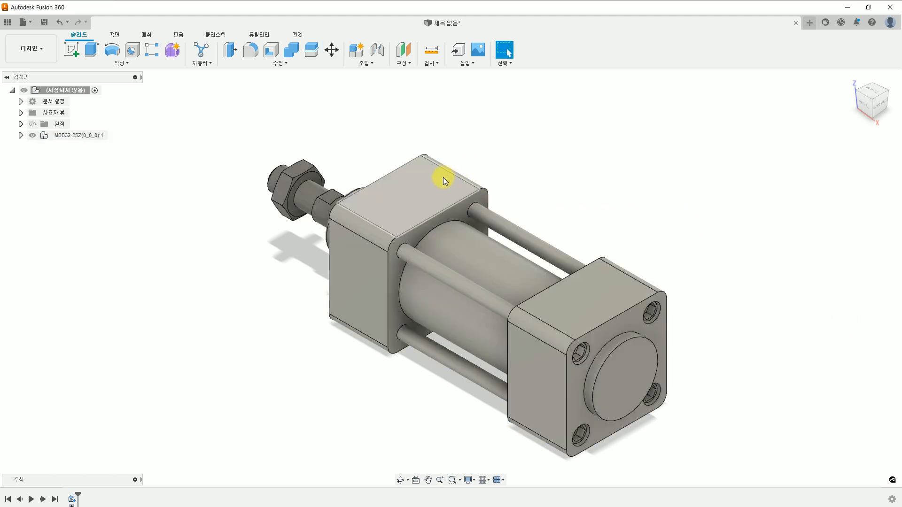
- Try moving the cylinder body and the piston rod apart, and undo the moves
{"action": "mouse_move", "coordinate": [421, 192]}
{"action": "middle_mouse_down", "text": "shift"}
{"action": "mouse_move", "coordinate": [469, 181]}
{"action": "mouse_move", "coordinate": [447, 204]}
{"action": "mouse_move", "coordinate": [416, 201]}
{"action": "middle_mouse_up", "text": "shift"}
{"action": "left_click_drag", "start_coordinate": [410, 203], "coordinate": [566, 126]}
{"action": "left_click_drag", "start_coordinate": [402, 252], "coordinate": [309, 368]}
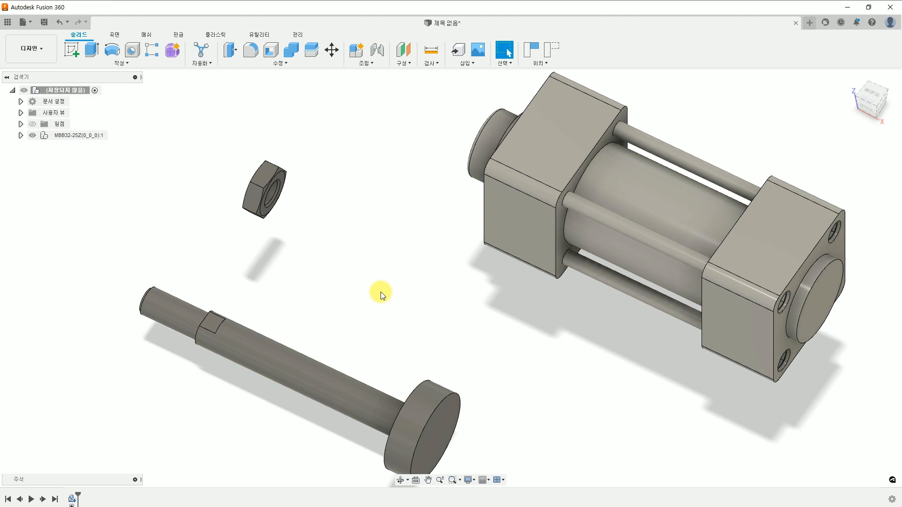
{"action": "key", "text": "ctrl+z"}
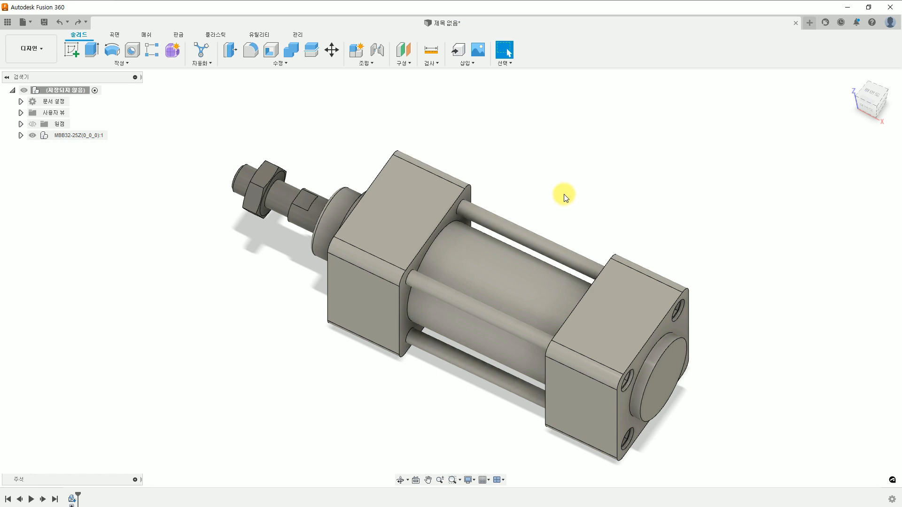
- Activate the MBB32-25Z assembly component and expand it to list its subcomponents
{"action": "left_click", "coordinate": [112, 137]}
{"action": "left_click", "coordinate": [113, 136]}
{"action": "left_click", "coordinate": [21, 135]}
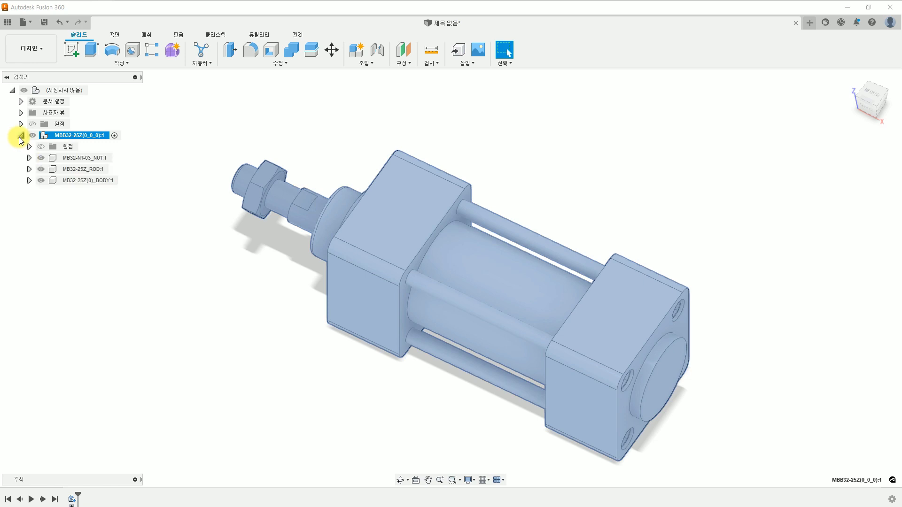
- Create a rigid group from the nut, rod and body components, leaving out the parent assembly
{"action": "left_click", "coordinate": [371, 63]}
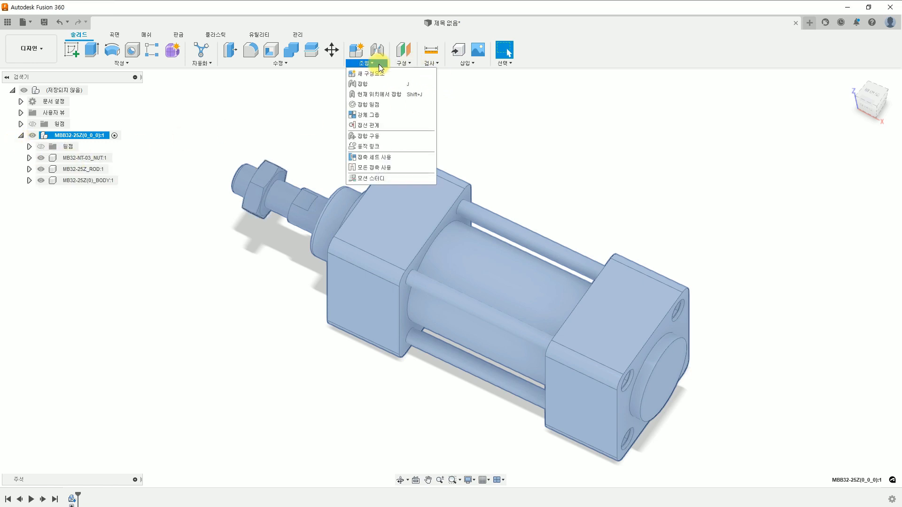
{"action": "left_click", "coordinate": [375, 114]}
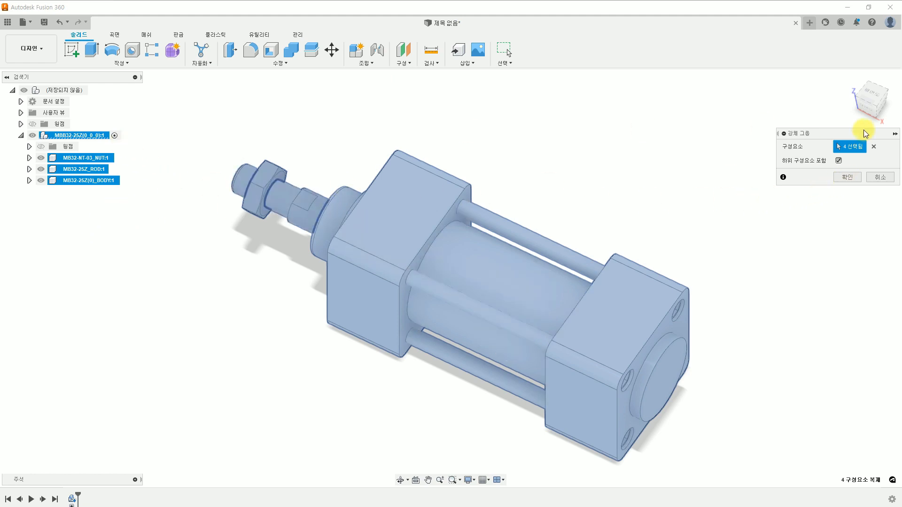
{"action": "left_click", "coordinate": [874, 147]}
{"action": "left_click", "coordinate": [94, 158]}
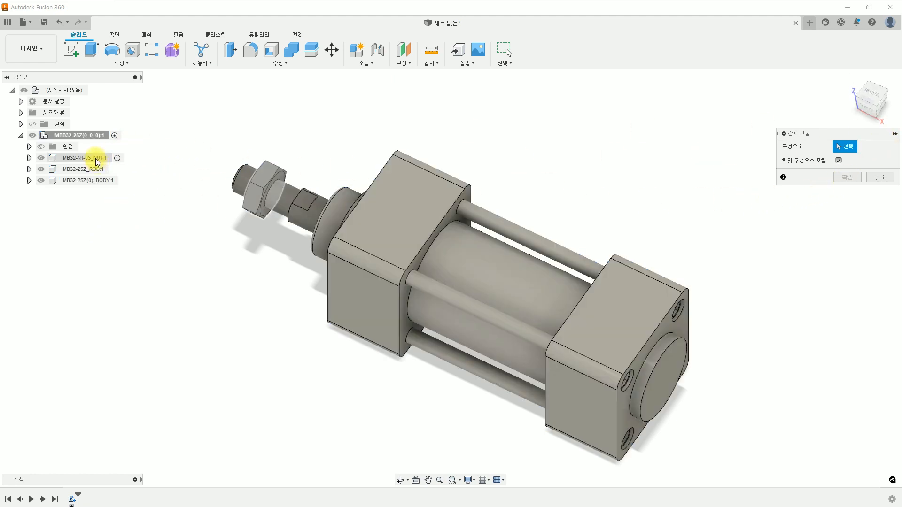
{"action": "left_click", "coordinate": [94, 181], "text": "shift"}
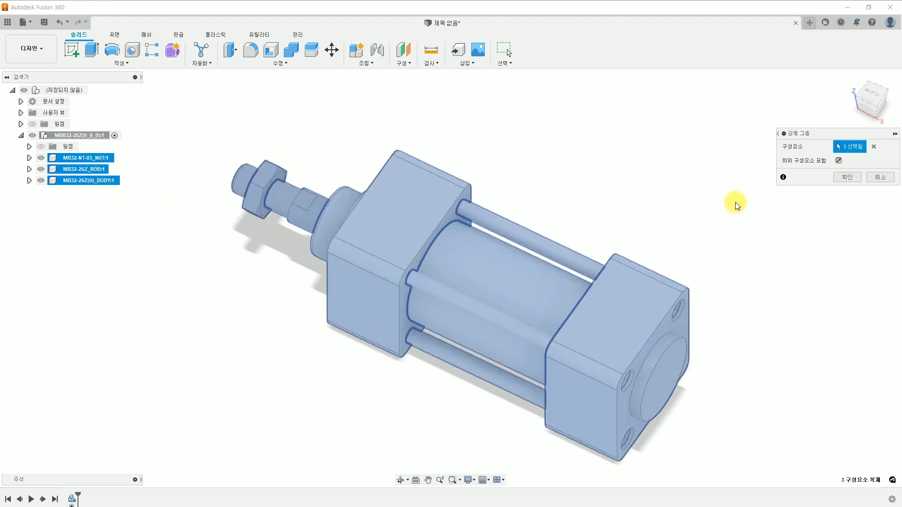
{"action": "left_click", "coordinate": [852, 178]}
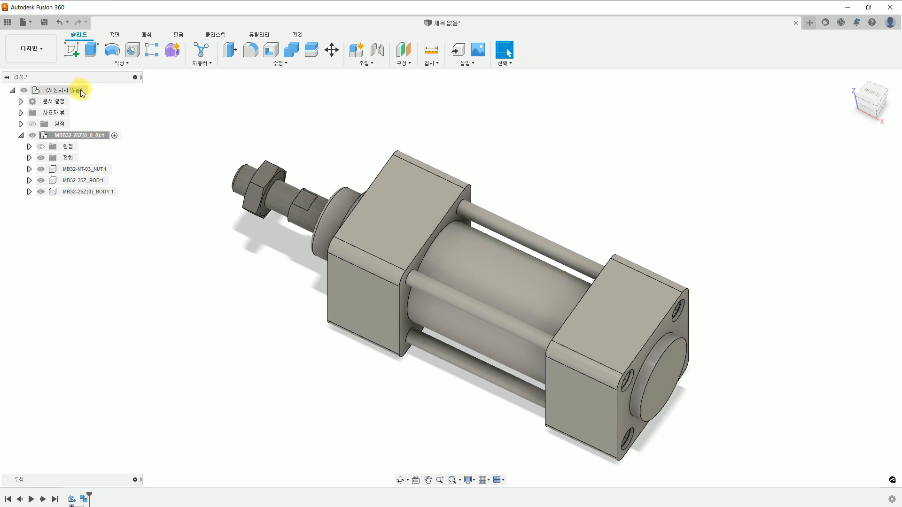
- Activate the top-level component and try moving the grouped cylinder as one unit
{"action": "left_click", "coordinate": [94, 91]}
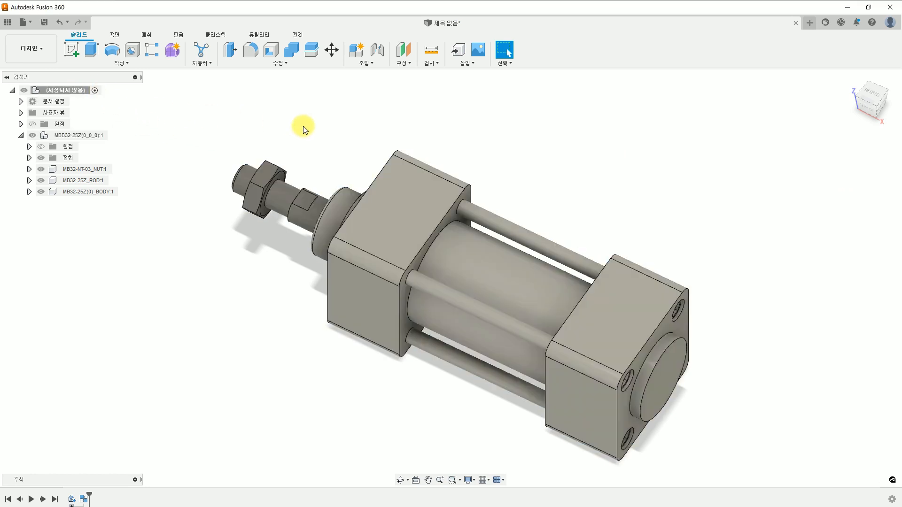
{"action": "middle_click_drag", "start_coordinate": [388, 224], "coordinate": [430, 205]}
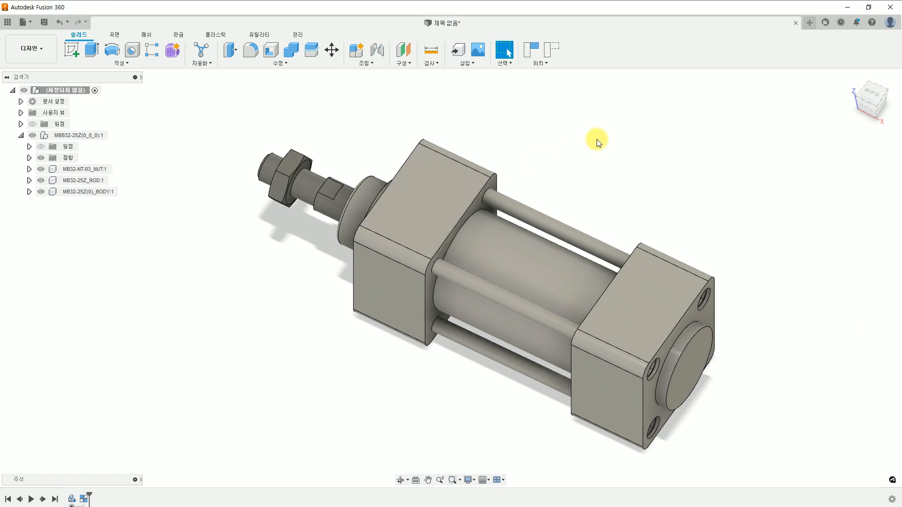
{"action": "left_click", "coordinate": [334, 206]}
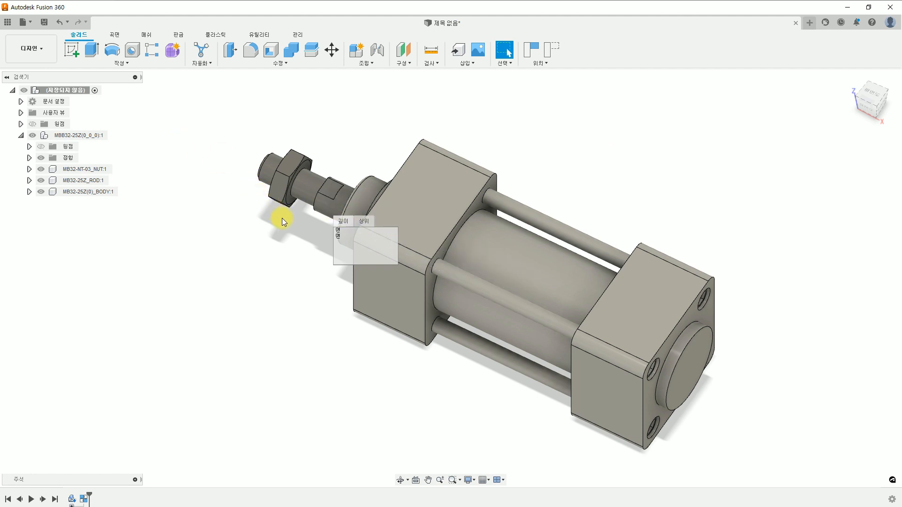
{"action": "left_click", "coordinate": [572, 149]}
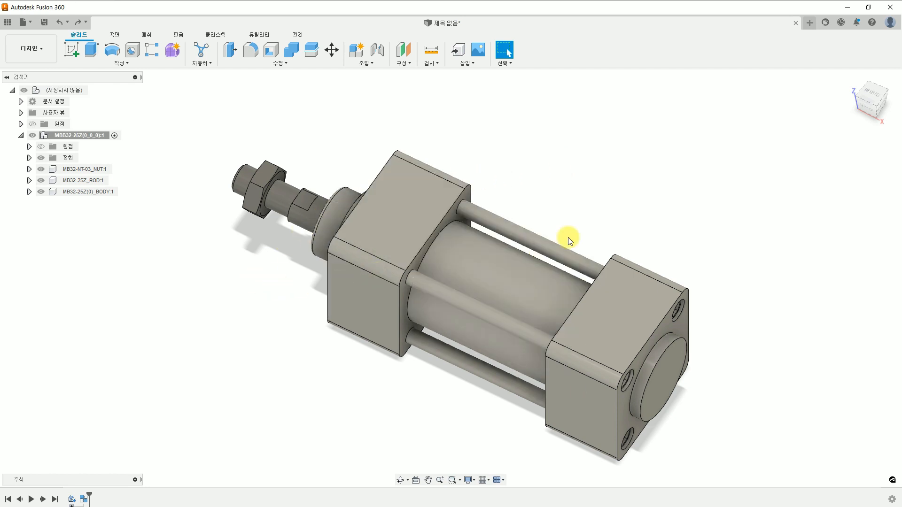
- Undo the rigid group, try moving the cylinder body separately from the rod, and undo that move
{"action": "key", "text": "ctrl+z"}
{"action": "left_click_drag", "start_coordinate": [520, 282], "coordinate": [571, 270]}
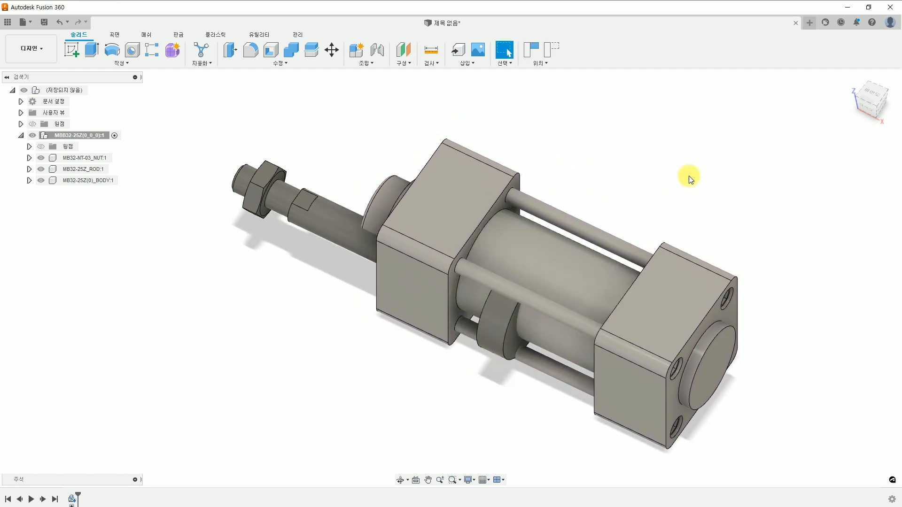
{"action": "key", "text": "ctrl+z"}
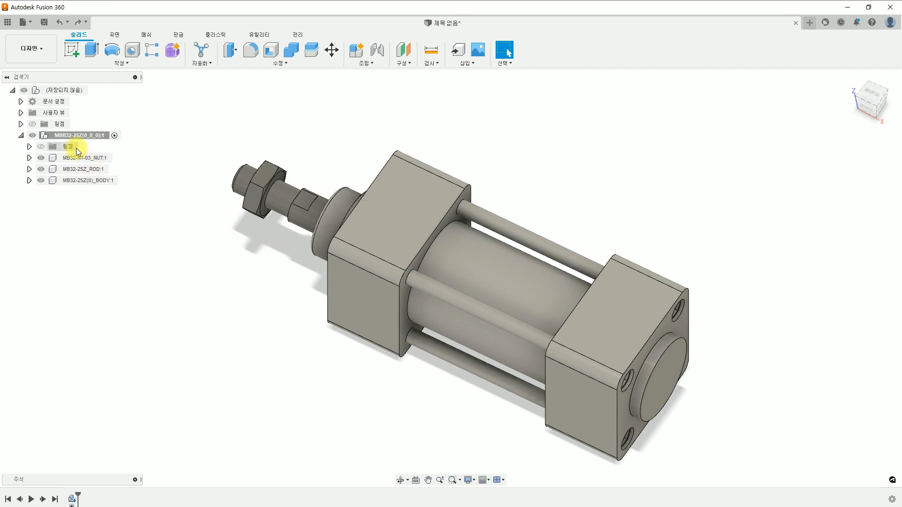
- Activate the MBB32-25Z assembly and create a section analysis on its XZ plane, flipped to cut away the opposite half
{"action": "left_click", "coordinate": [112, 136]}
{"action": "left_click", "coordinate": [428, 65]}
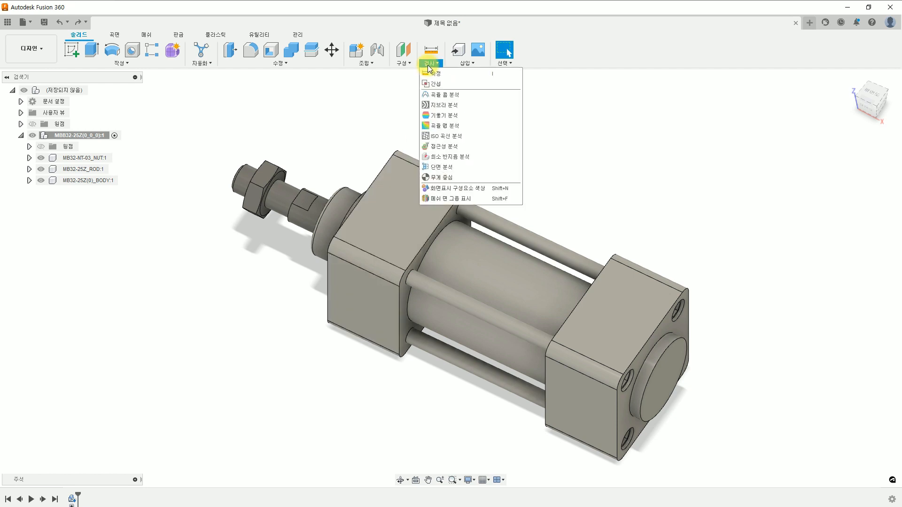
{"action": "left_click", "coordinate": [454, 164]}
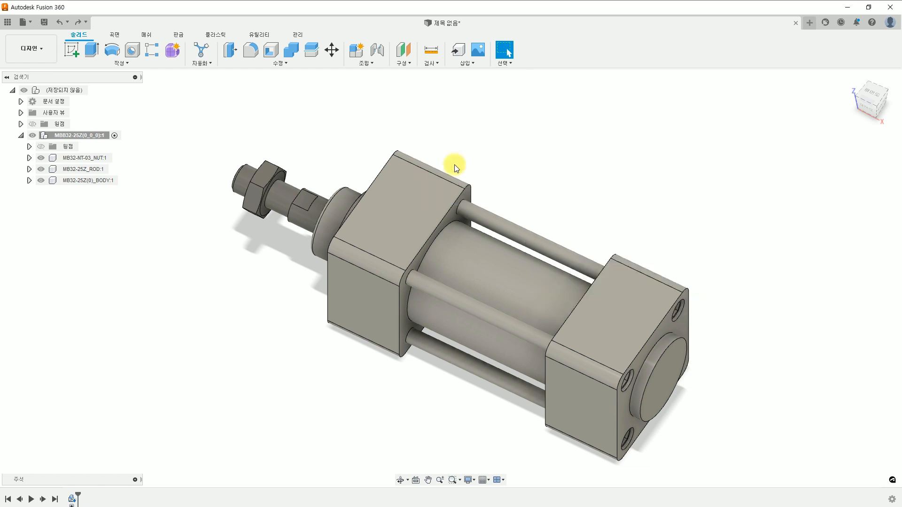
{"action": "left_click", "coordinate": [391, 240]}
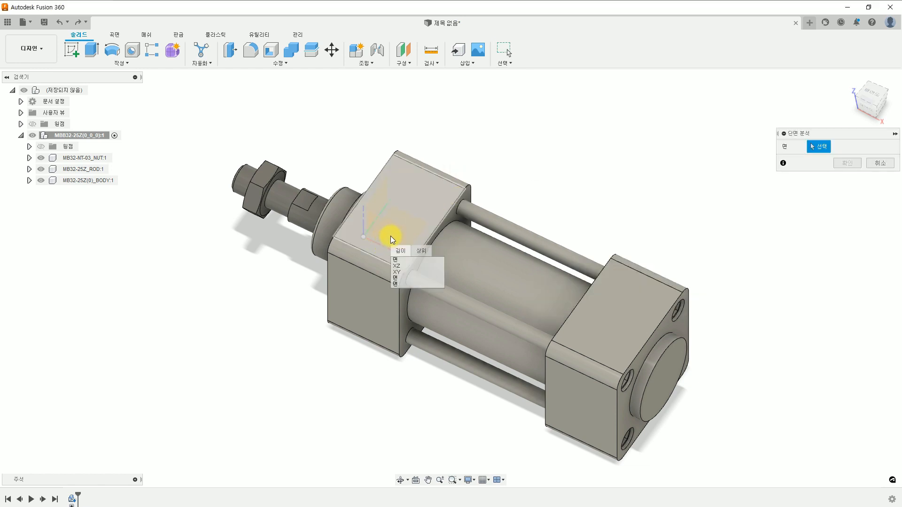
{"action": "left_click", "coordinate": [396, 267]}
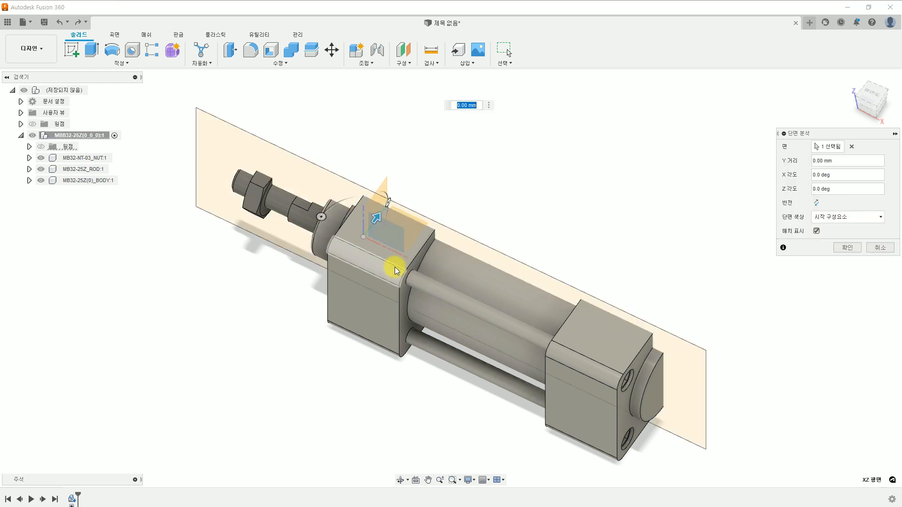
{"action": "left_click", "coordinate": [817, 203]}
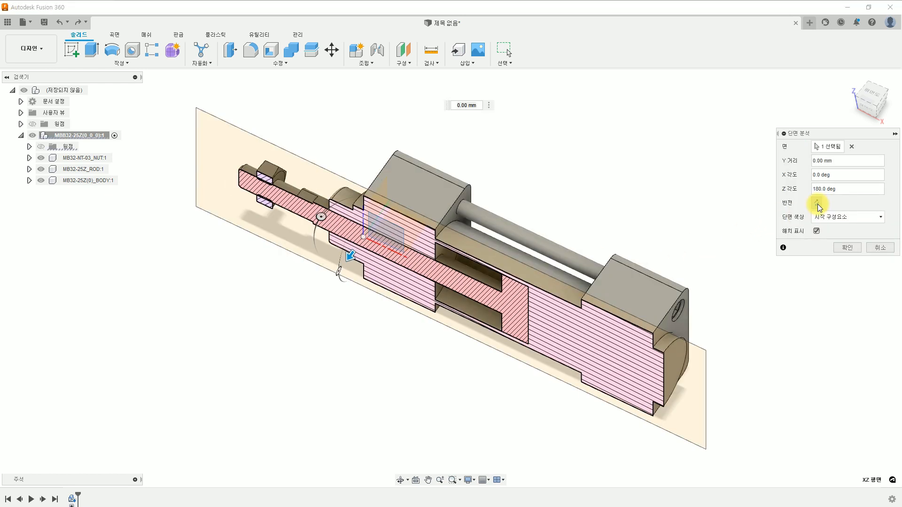
{"action": "left_click", "coordinate": [847, 248]}
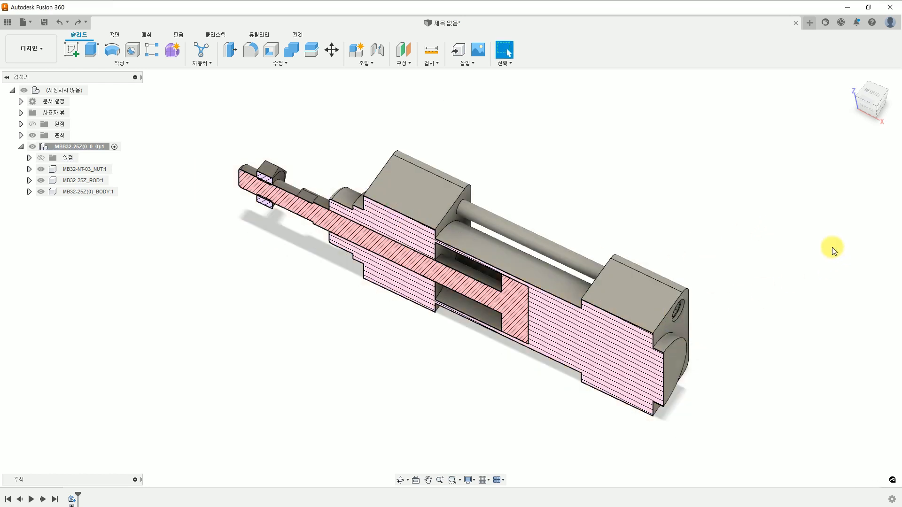
- Examine the piston's stroke inside the cylinder bore in a front view of the section
{"action": "left_click", "coordinate": [867, 108]}
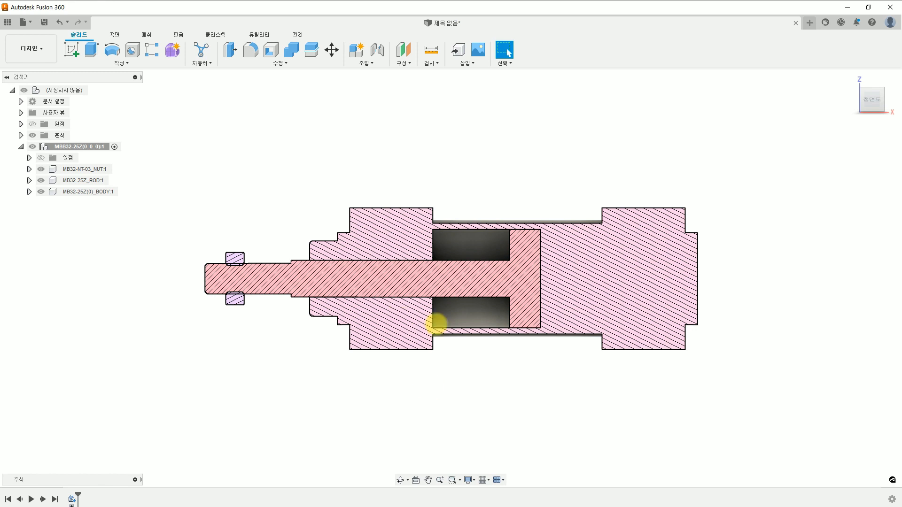
{"action": "left_click_drag", "start_coordinate": [424, 306], "coordinate": [438, 314]}
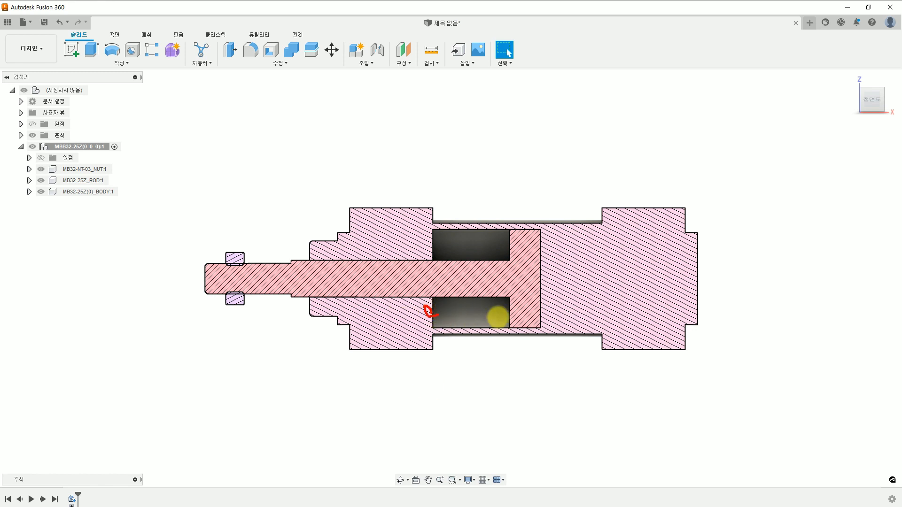
{"action": "left_click_drag", "start_coordinate": [510, 321], "coordinate": [507, 318]}
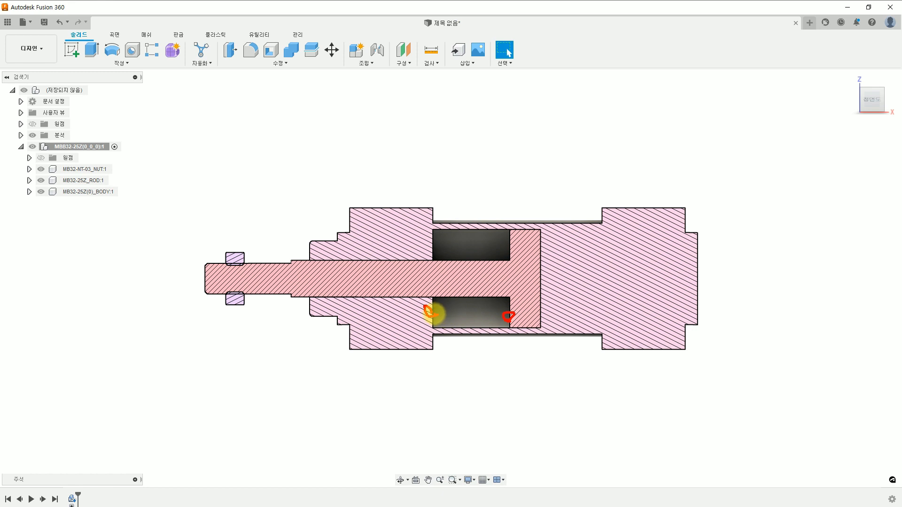
{"action": "mouse_move", "coordinate": [429, 314]}
{"action": "left_mouse_down"}
{"action": "mouse_move", "coordinate": [510, 313]}
{"action": "mouse_move", "coordinate": [471, 304]}
{"action": "mouse_move", "coordinate": [489, 298]}
{"action": "left_mouse_up"}
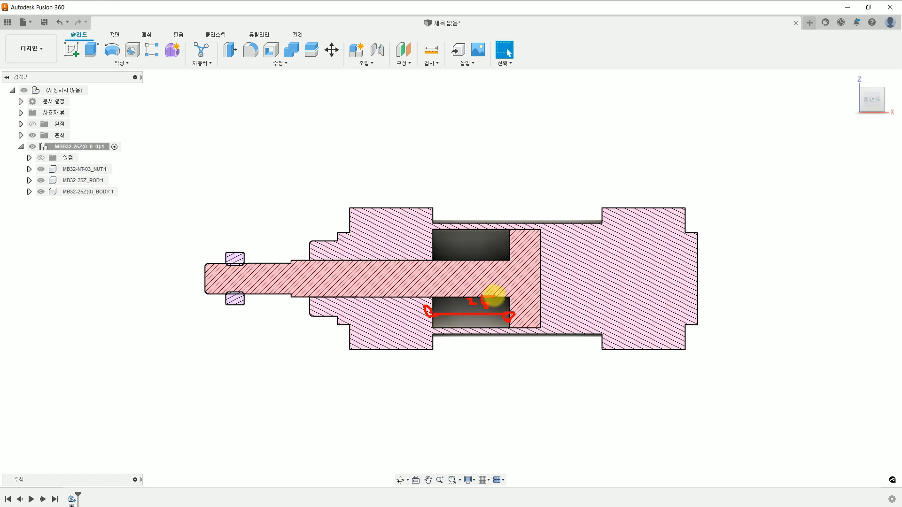
{"action": "left_click_drag", "start_coordinate": [546, 220], "coordinate": [530, 250]}
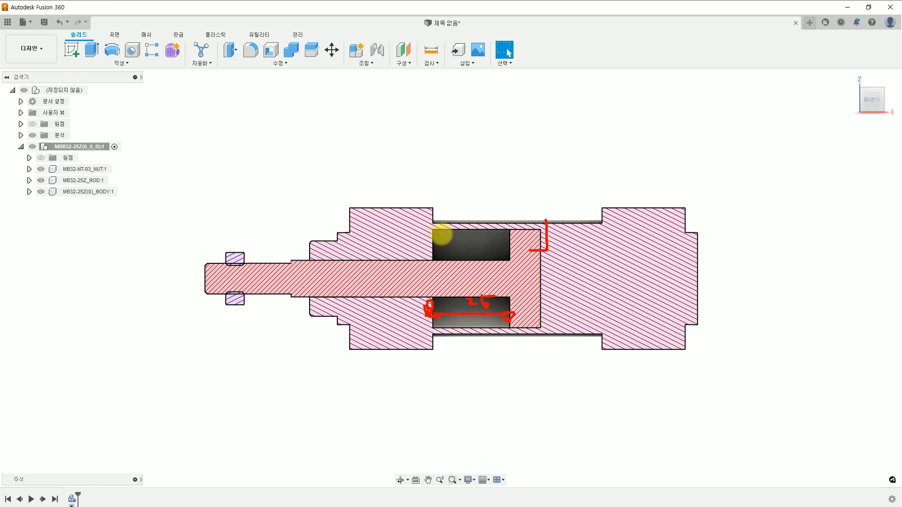
{"action": "mouse_move", "coordinate": [387, 193]}
{"action": "left_mouse_down"}
{"action": "mouse_move", "coordinate": [391, 226]}
{"action": "mouse_move", "coordinate": [430, 244]}
{"action": "mouse_move", "coordinate": [542, 255]}
{"action": "mouse_move", "coordinate": [536, 232]}
{"action": "mouse_move", "coordinate": [532, 258]}
{"action": "left_mouse_up"}
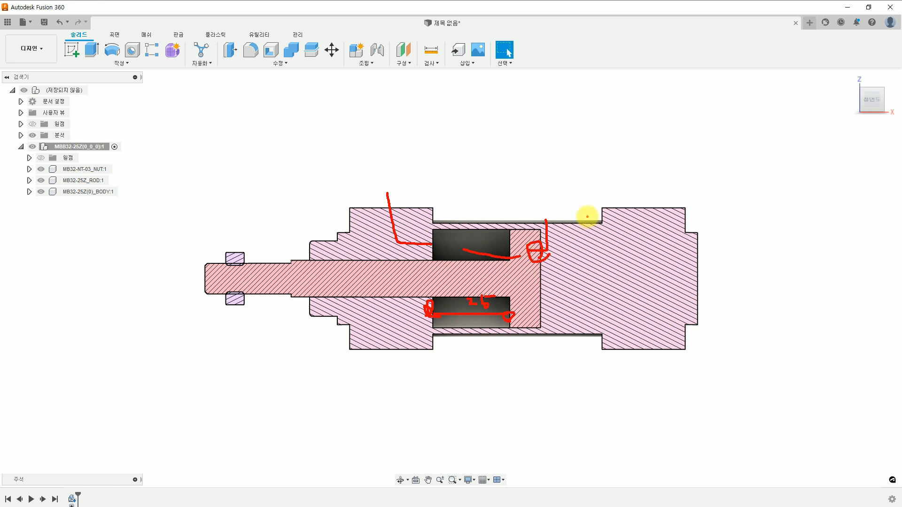
{"action": "key", "text": "Escape"}
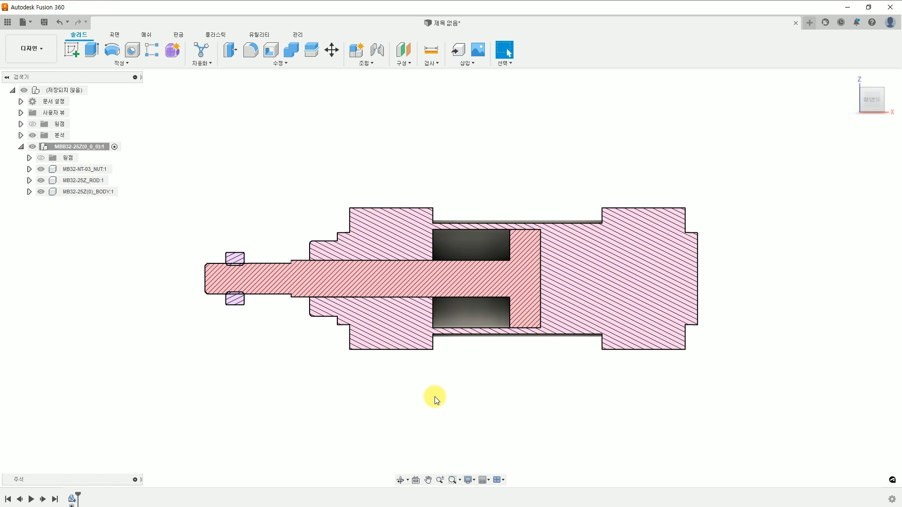
- Pull the rod and the nut out of the sectioned cylinder body so the three components sit apart
{"action": "key", "text": "F6"}
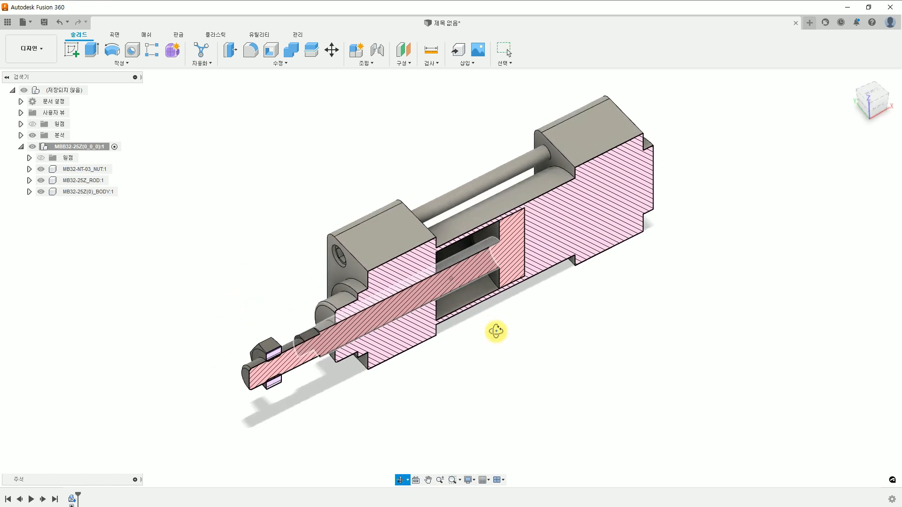
{"action": "left_click_drag", "start_coordinate": [467, 253], "coordinate": [294, 157]}
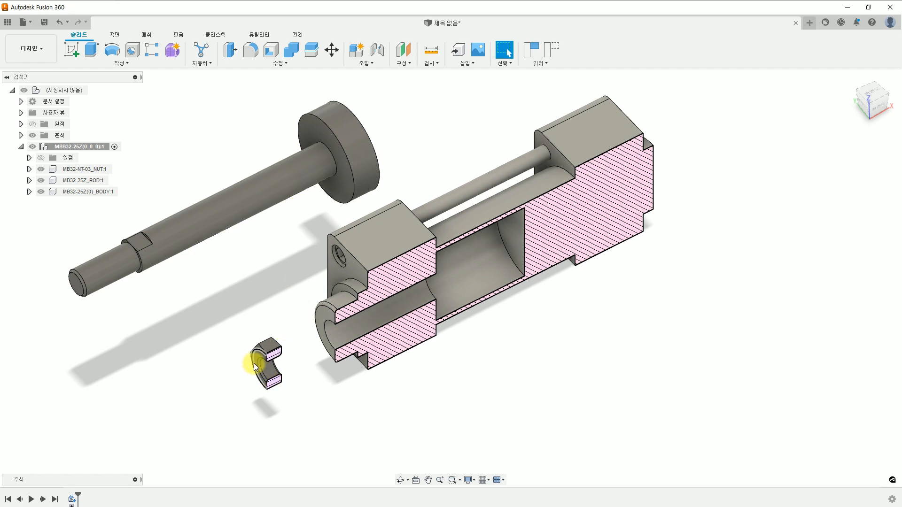
{"action": "left_click_drag", "start_coordinate": [260, 371], "coordinate": [160, 310]}
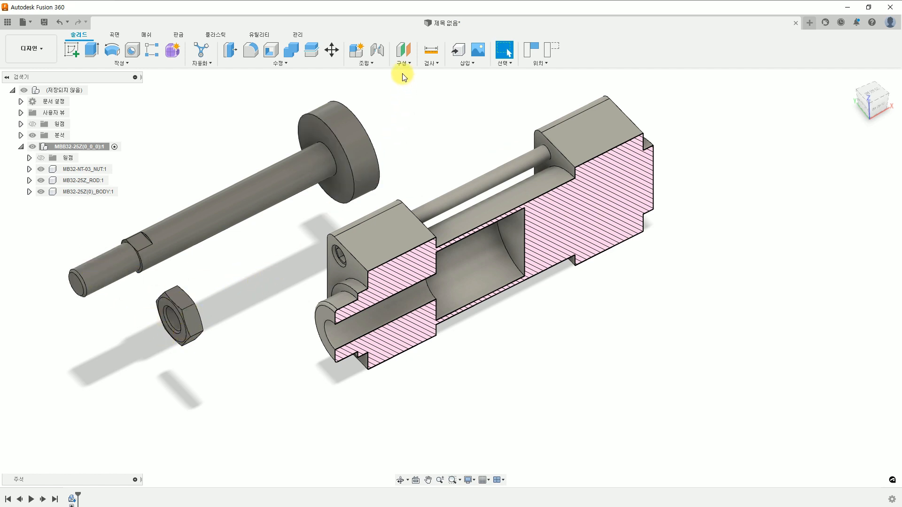
- Create a rigid joint from the rod's threaded end to the nut, flipped with an 8 mm Z offset, and try moving both together
{"action": "left_click", "coordinate": [378, 50]}
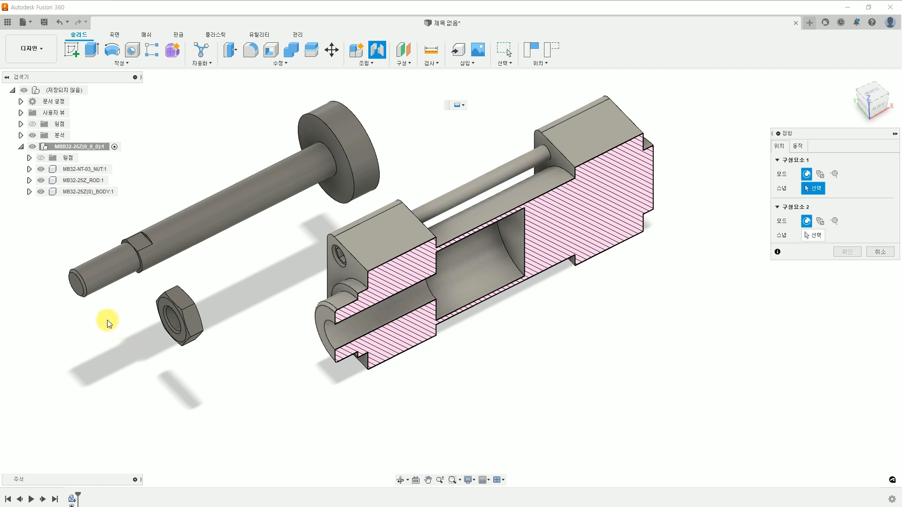
{"action": "left_click", "coordinate": [76, 284]}
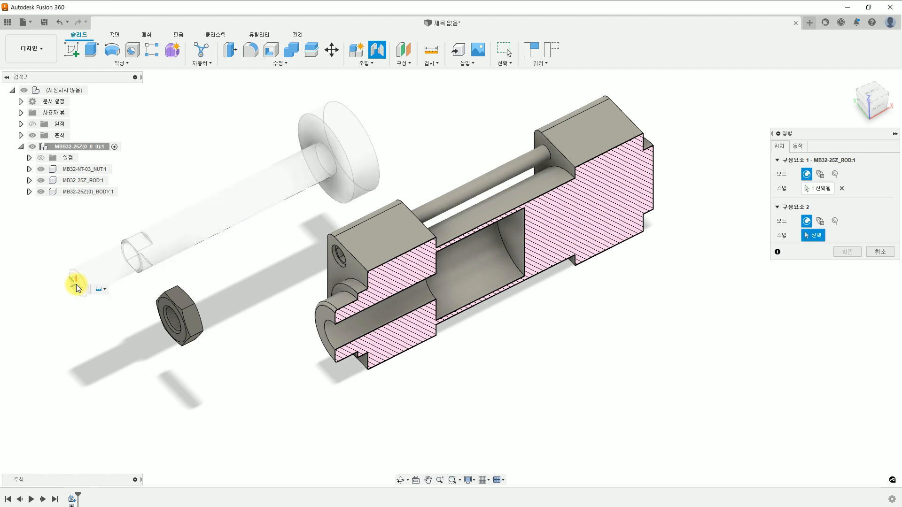
{"action": "left_click", "coordinate": [173, 326]}
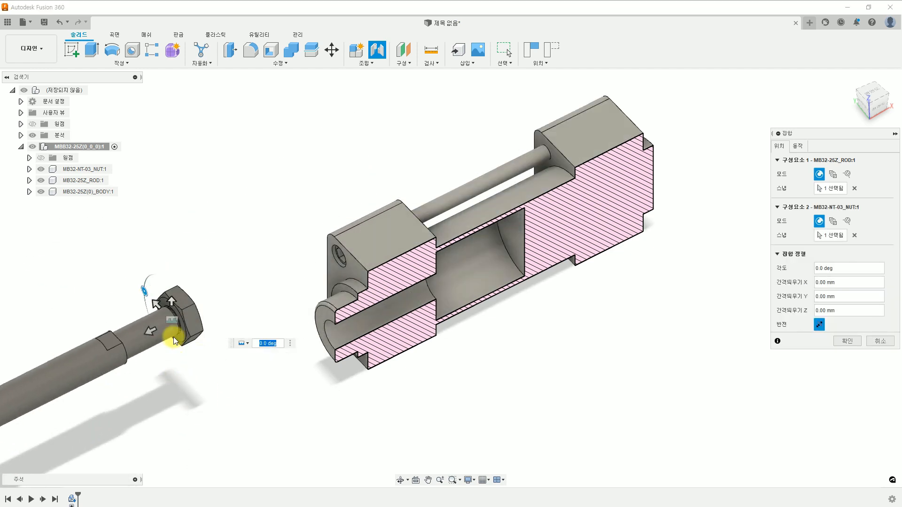
{"action": "left_click", "coordinate": [819, 325]}
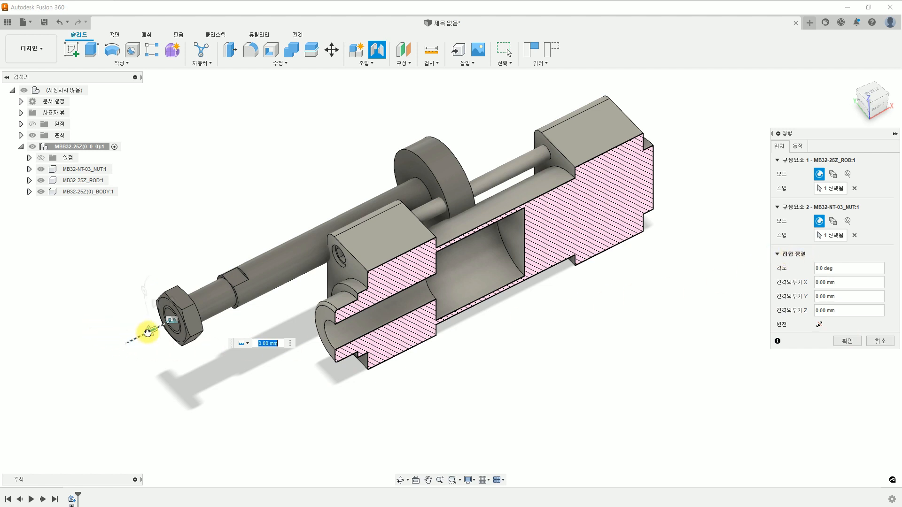
{"action": "left_click_drag", "start_coordinate": [147, 328], "coordinate": [130, 338]}
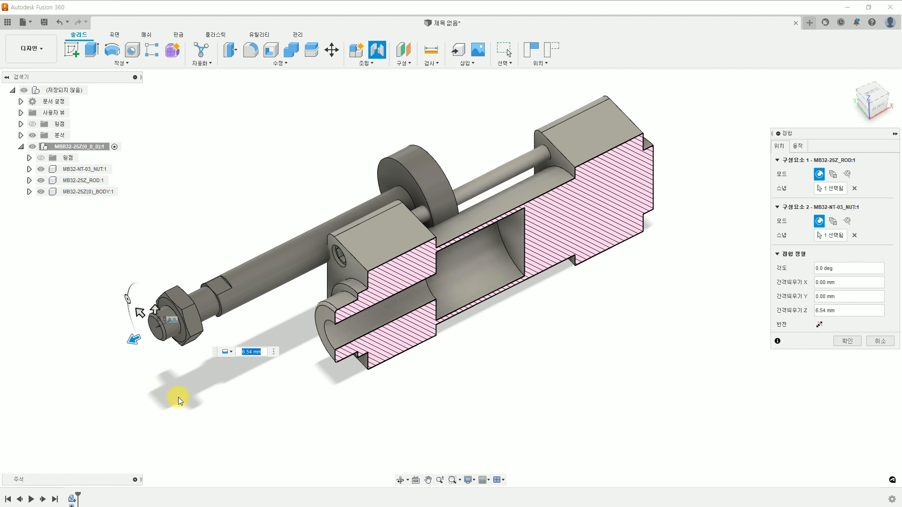
{"action": "left_click", "coordinate": [245, 352]}
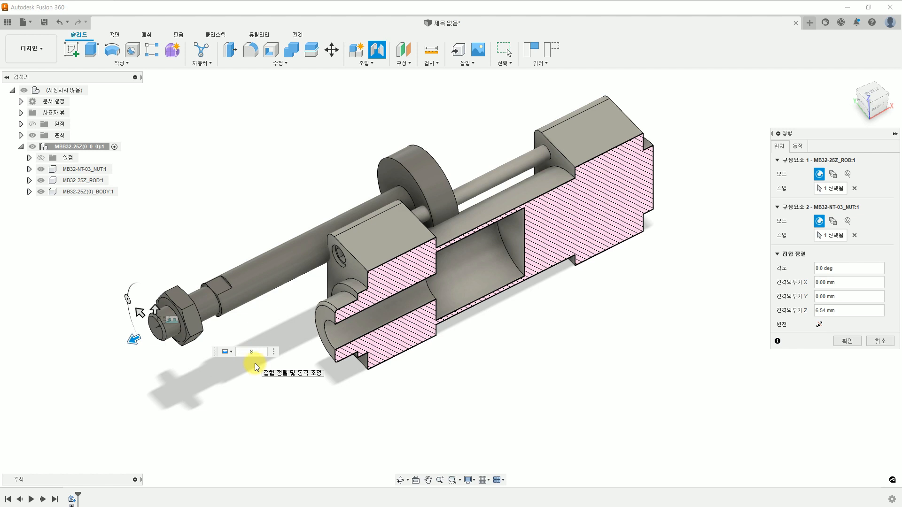
{"action": "type", "text": "8"}
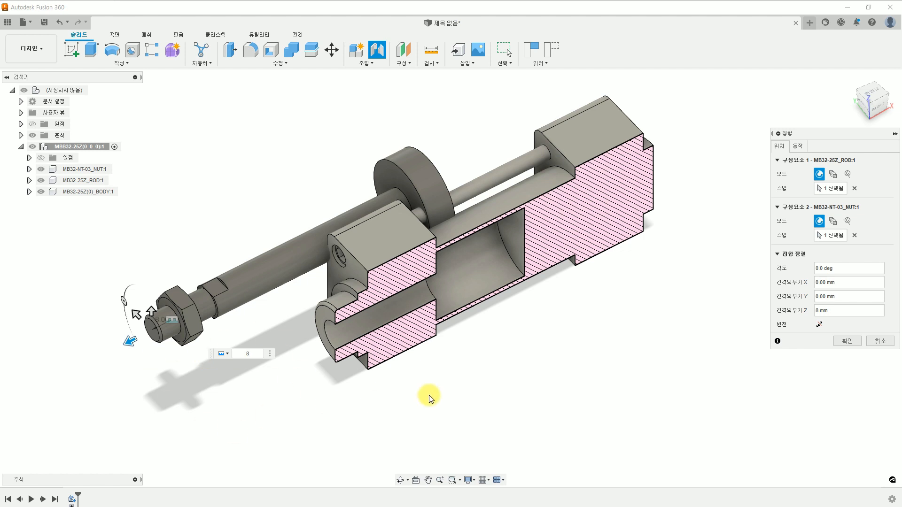
{"action": "left_click", "coordinate": [852, 341]}
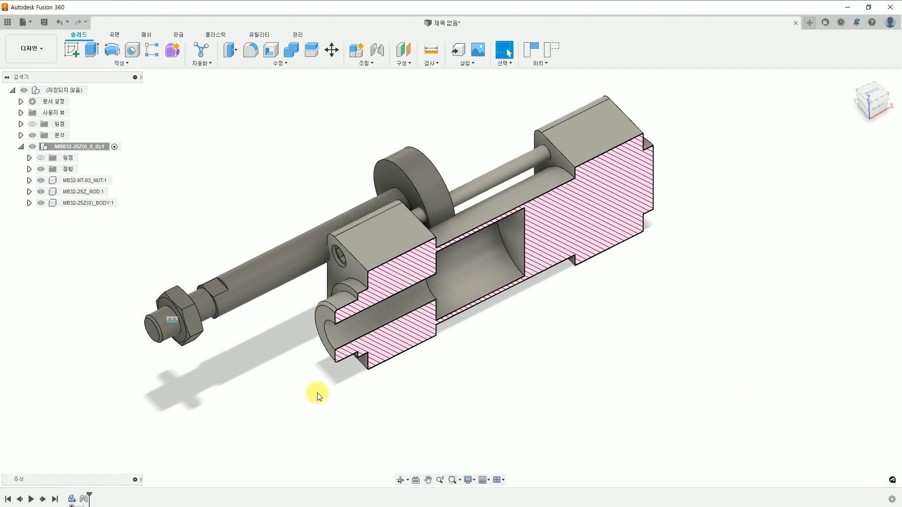
{"action": "left_click_drag", "start_coordinate": [168, 287], "coordinate": [225, 269]}
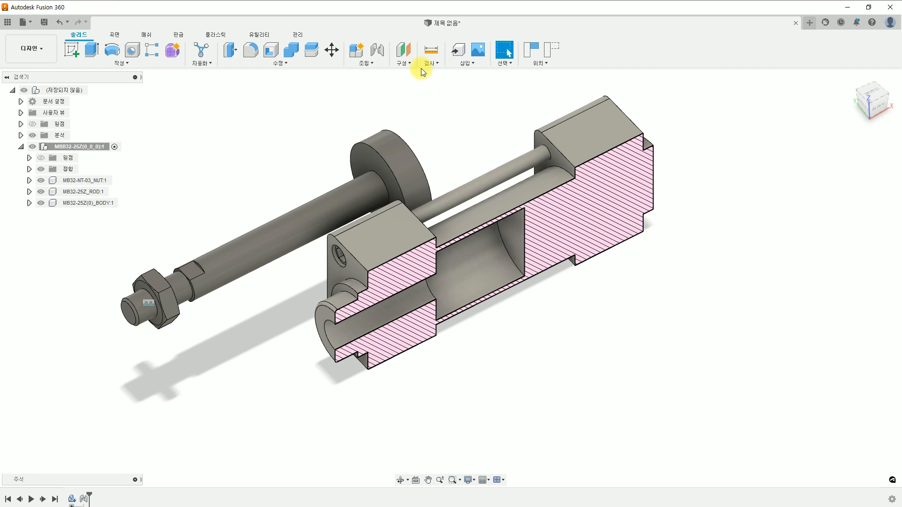
- Create a slider joint along the Z axis between the rod's piston end face and the closed end of the body's bore
{"action": "left_click", "coordinate": [377, 51]}
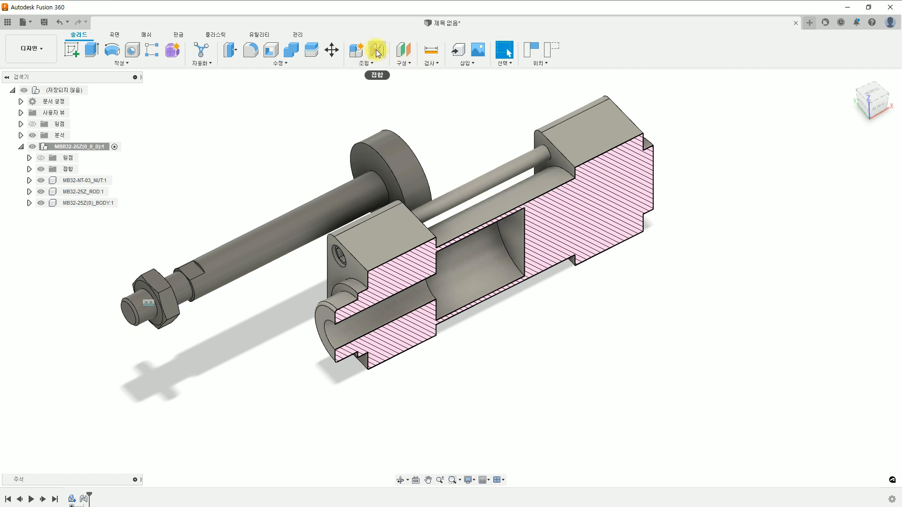
{"action": "middle_click_drag", "start_coordinate": [465, 155], "coordinate": [383, 145], "text": "shift"}
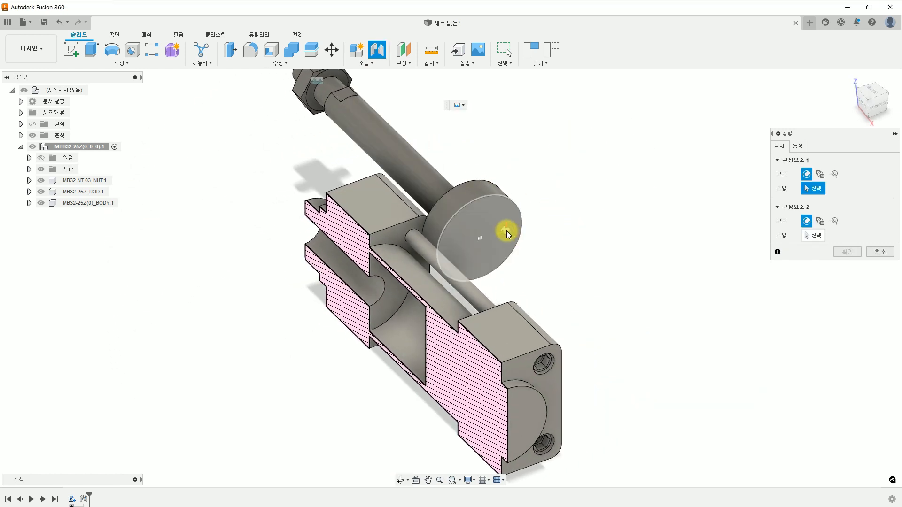
{"action": "left_click", "coordinate": [483, 238]}
{"action": "middle_click_drag", "start_coordinate": [479, 246], "coordinate": [570, 228], "text": "shift"}
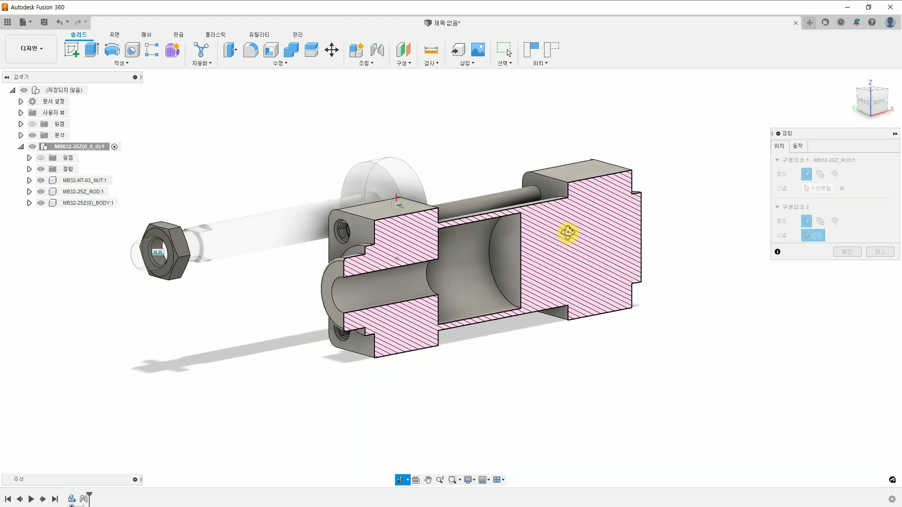
{"action": "left_click", "coordinate": [514, 263]}
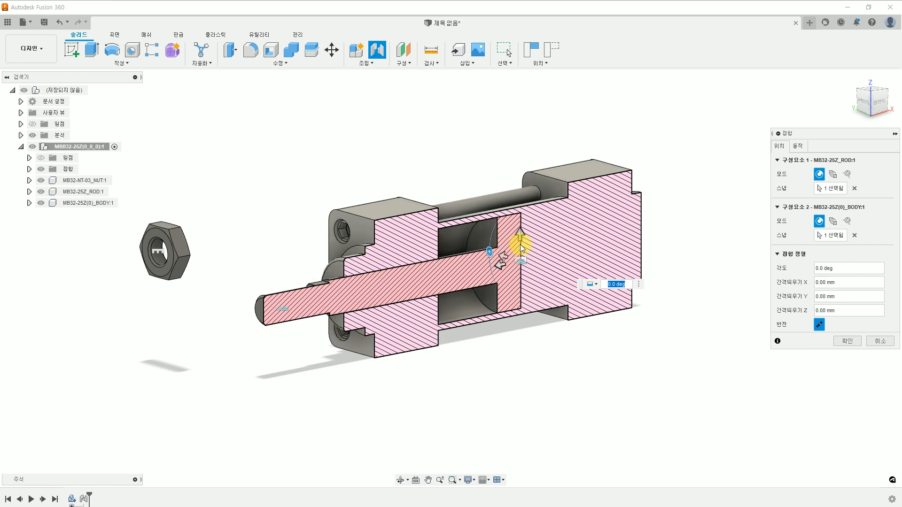
{"action": "left_click", "coordinate": [799, 146]}
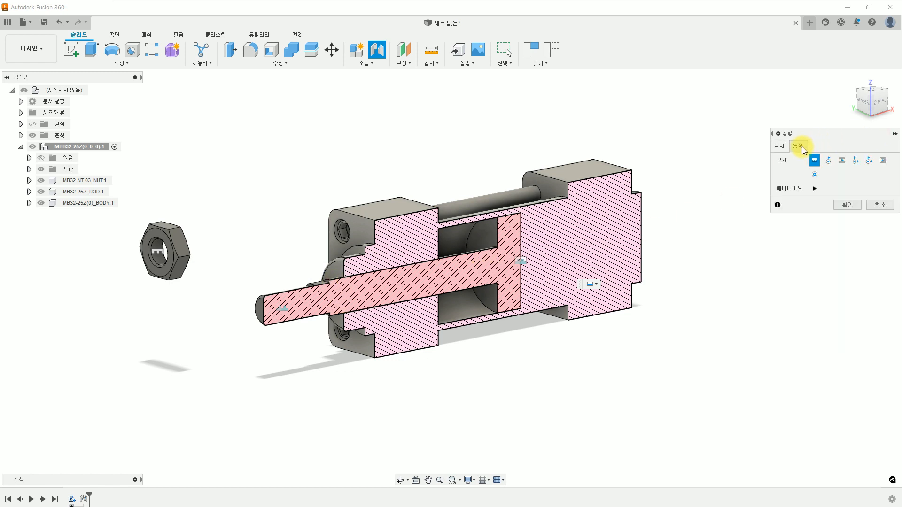
{"action": "left_click", "coordinate": [841, 162]}
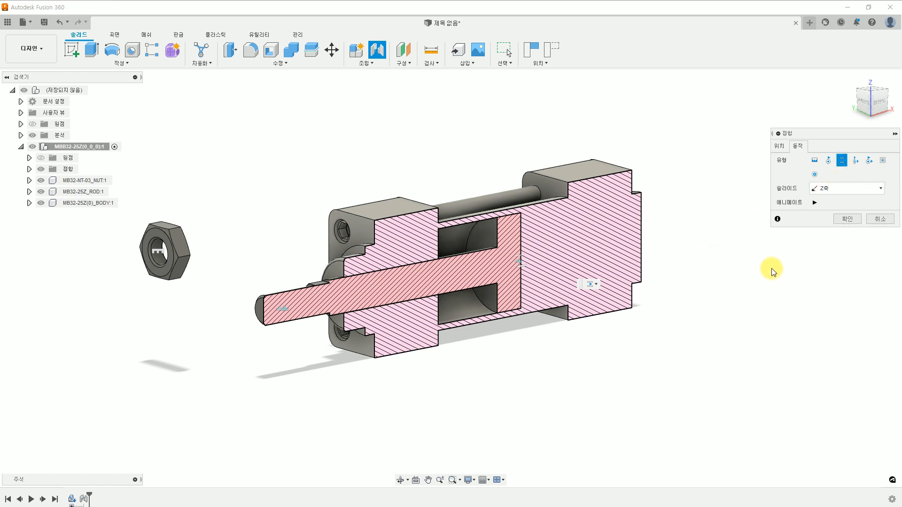
{"action": "left_click", "coordinate": [847, 219]}
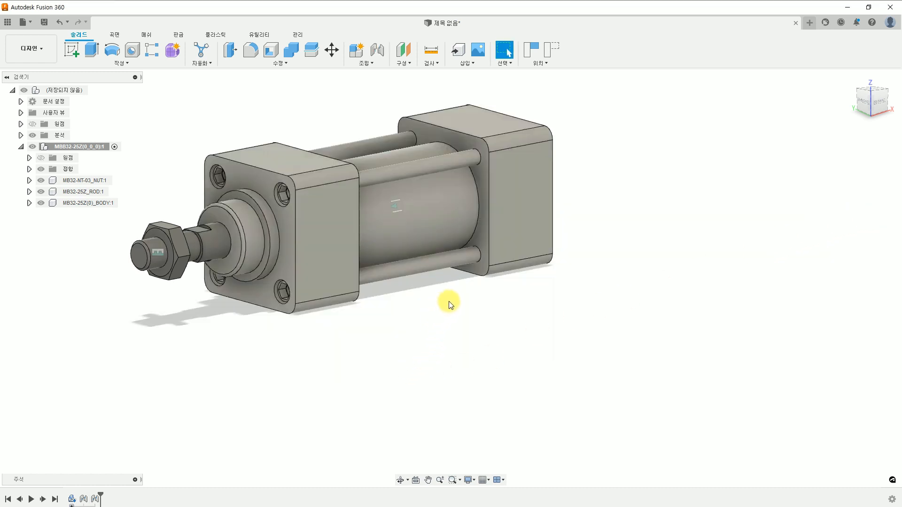
{"action": "middle_click_drag", "start_coordinate": [449, 301], "coordinate": [590, 385]}
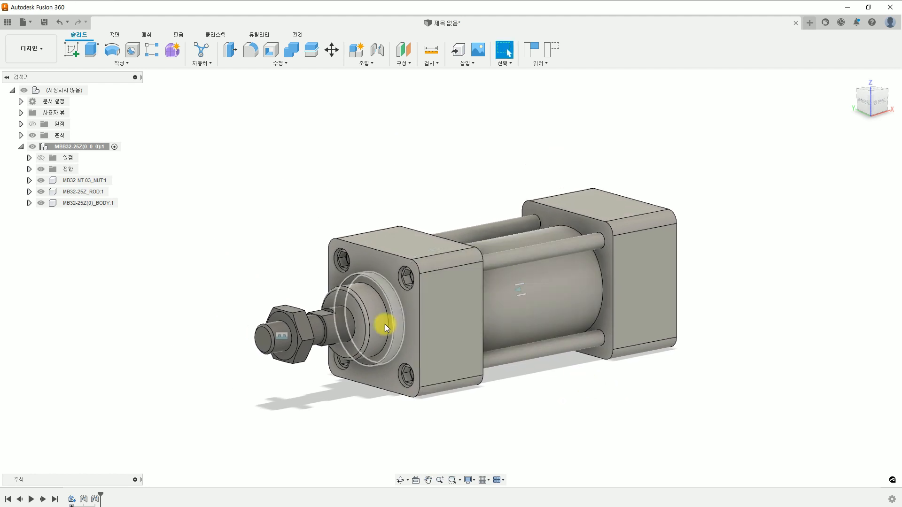
{"action": "left_click", "coordinate": [447, 310]}
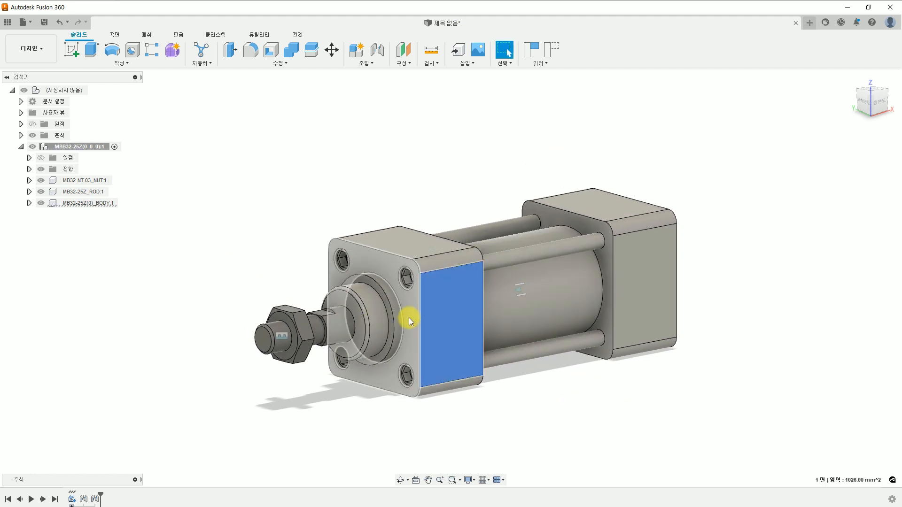
{"action": "left_click", "coordinate": [218, 241]}
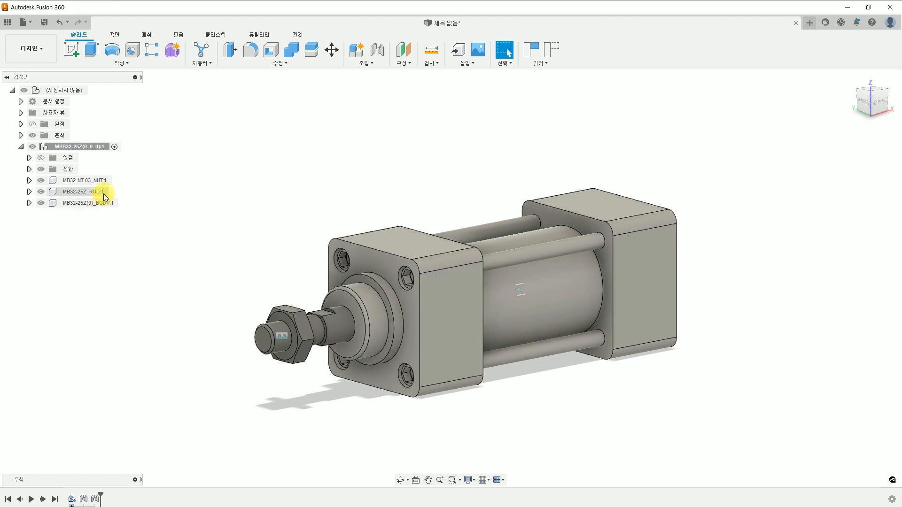
- Ground the MB32-25Z(0)_BODY cylinder body component and revert the moved components to their earlier positions
{"action": "left_click", "coordinate": [29, 203]}
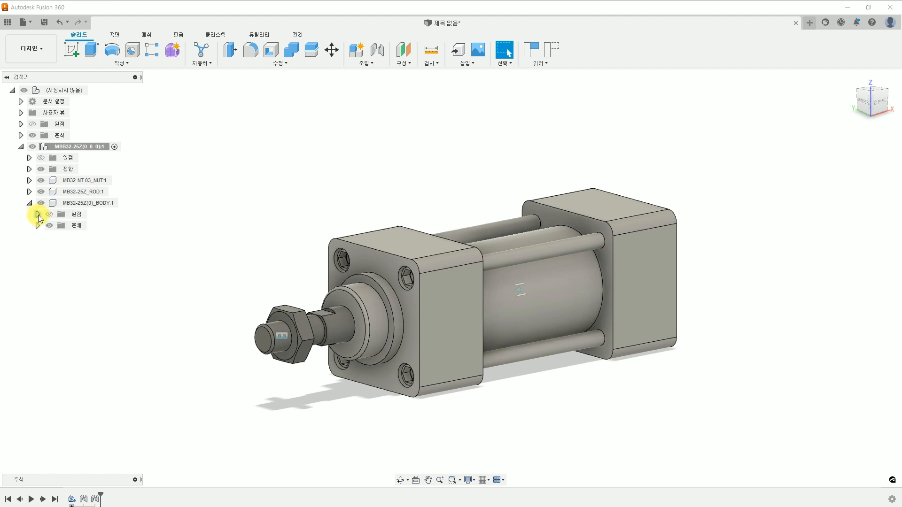
{"action": "left_click", "coordinate": [83, 205]}
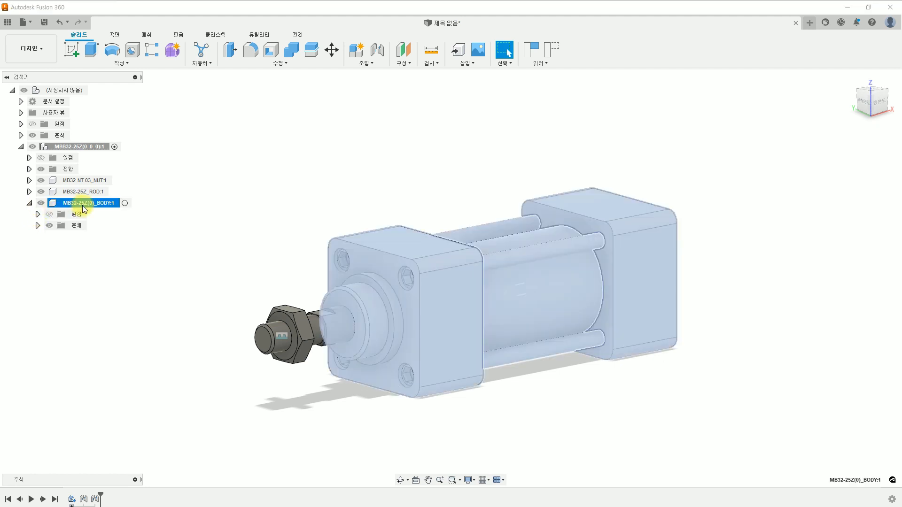
{"action": "right_click", "coordinate": [83, 205]}
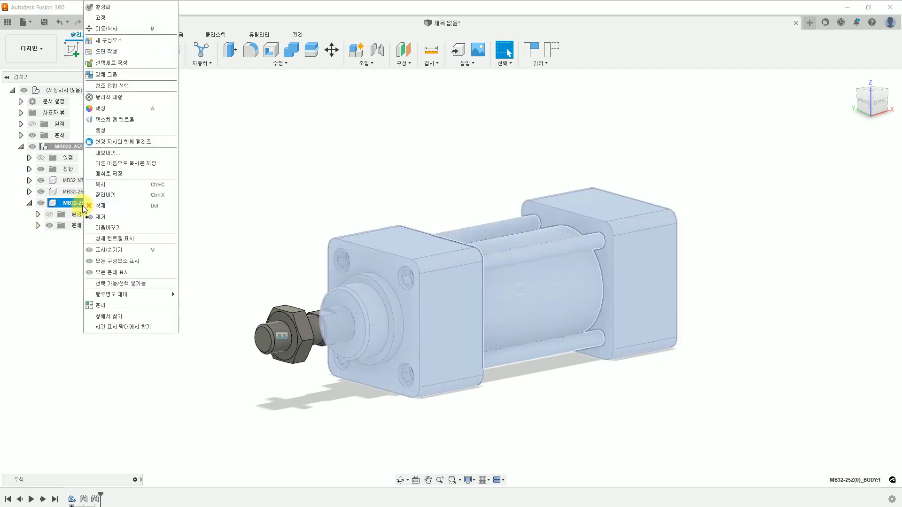
{"action": "left_click", "coordinate": [100, 7]}
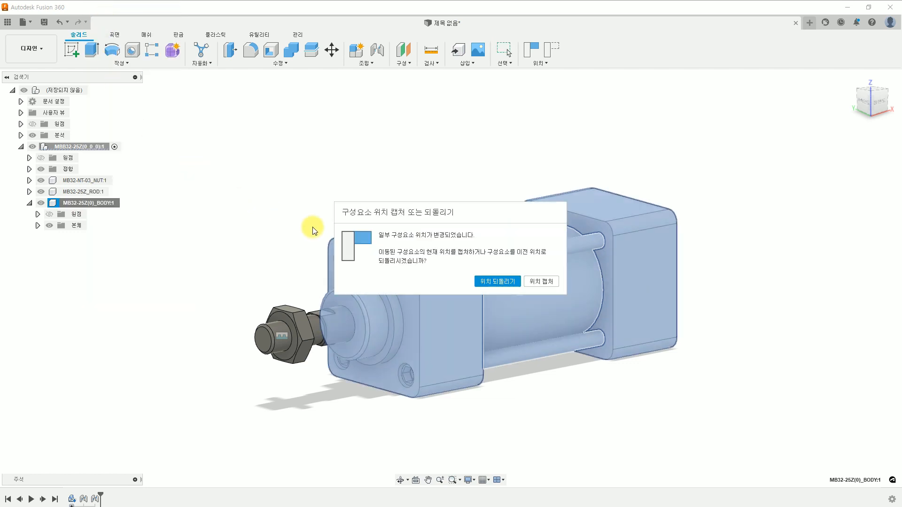
{"action": "left_click", "coordinate": [510, 283]}
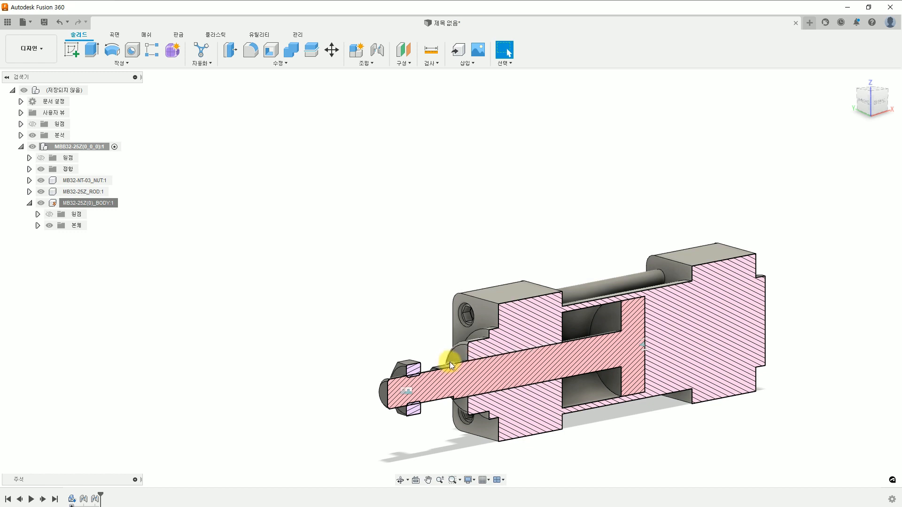
- Try sliding the rod in and out of the grounded cylinder body in the section, from an angled and a front view
{"action": "middle_click_drag", "start_coordinate": [468, 316], "coordinate": [511, 269], "text": "shift"}
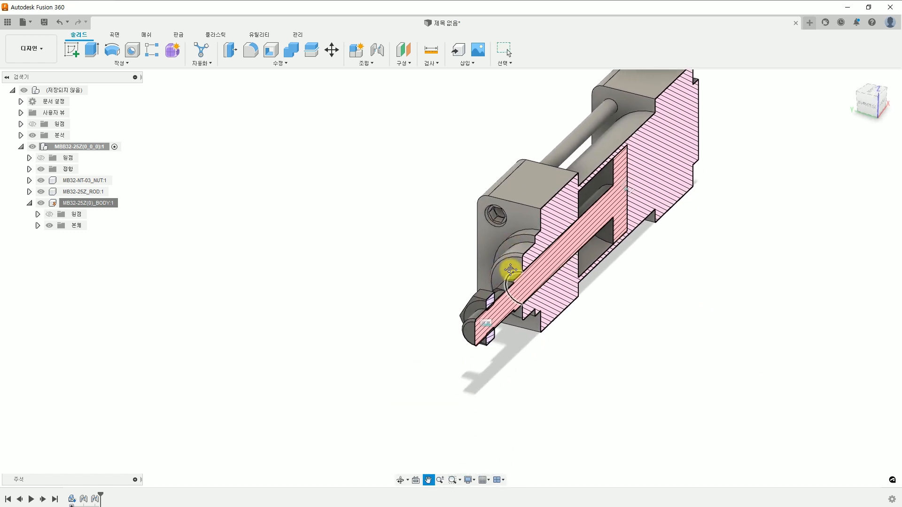
{"action": "left_click_drag", "start_coordinate": [502, 282], "coordinate": [512, 343]}
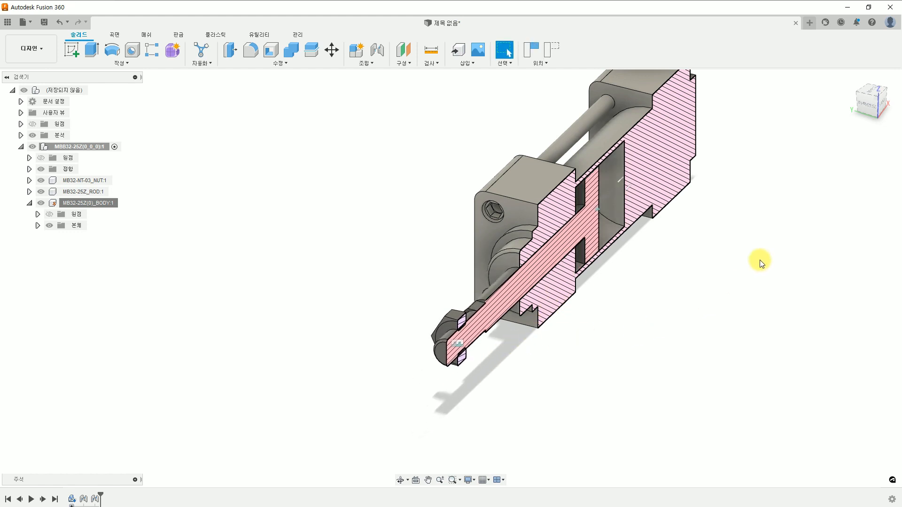
{"action": "left_click", "coordinate": [854, 121]}
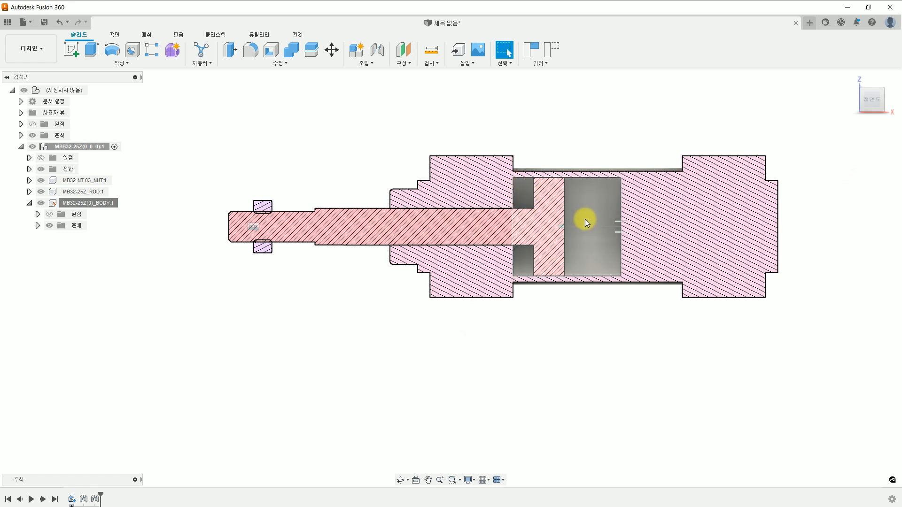
{"action": "left_click_drag", "start_coordinate": [311, 225], "coordinate": [324, 256]}
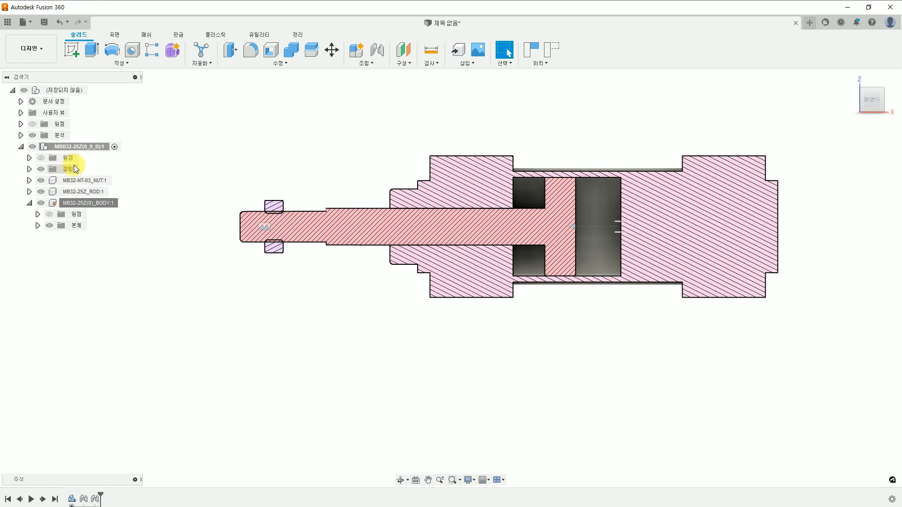
- Limit the slider joint between the rod and the cylinder body to a minimum of 0 mm and a maximum of 25 mm
{"action": "left_click", "coordinate": [29, 170]}
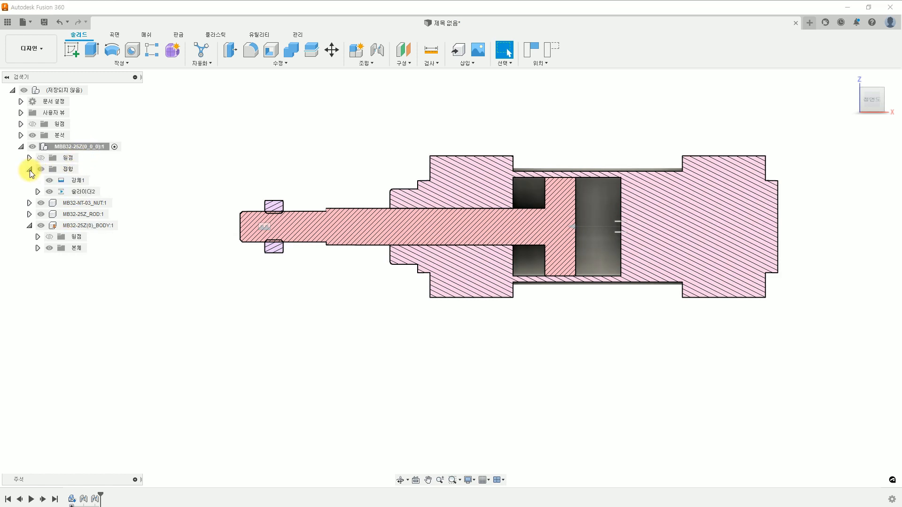
{"action": "left_click", "coordinate": [71, 181]}
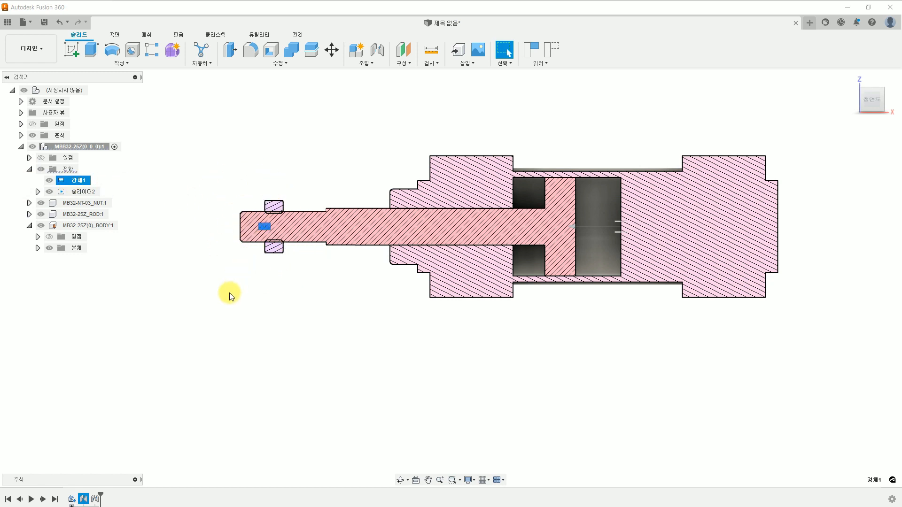
{"action": "left_click", "coordinate": [86, 196]}
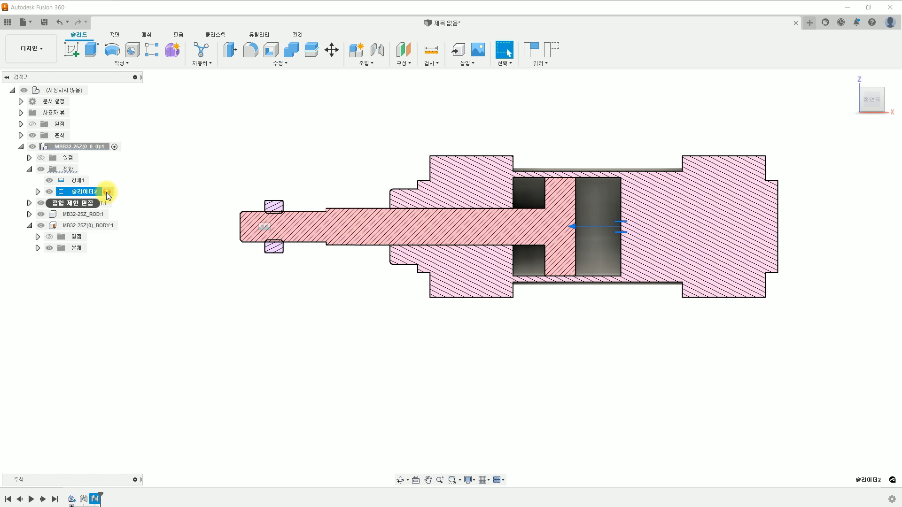
{"action": "left_click", "coordinate": [108, 192]}
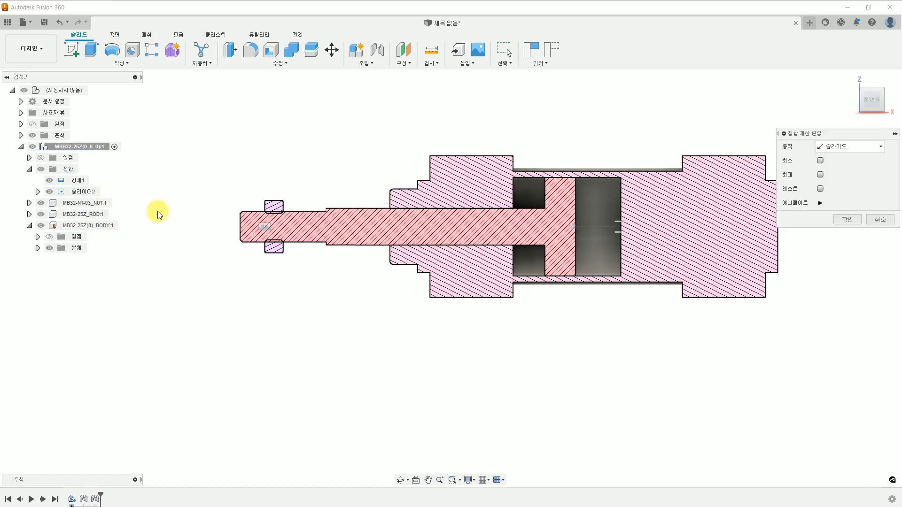
{"action": "left_click", "coordinate": [820, 160]}
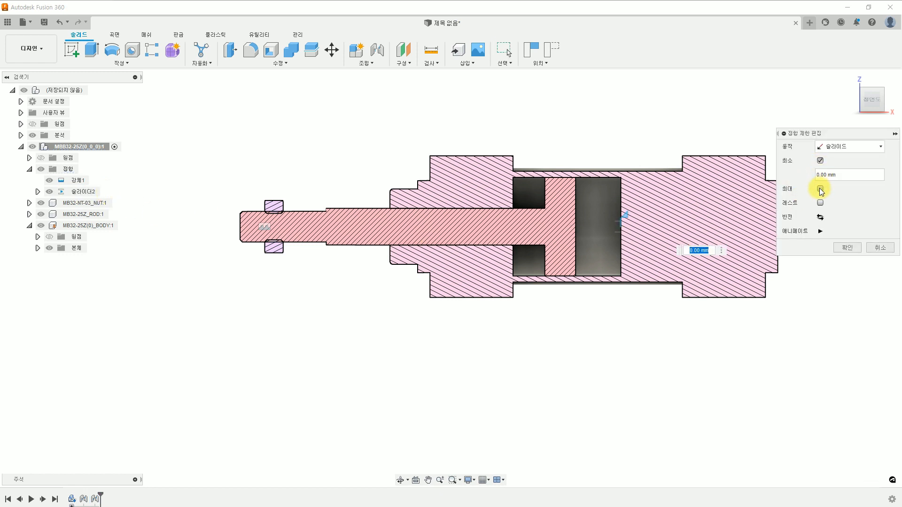
{"action": "left_click", "coordinate": [820, 189]}
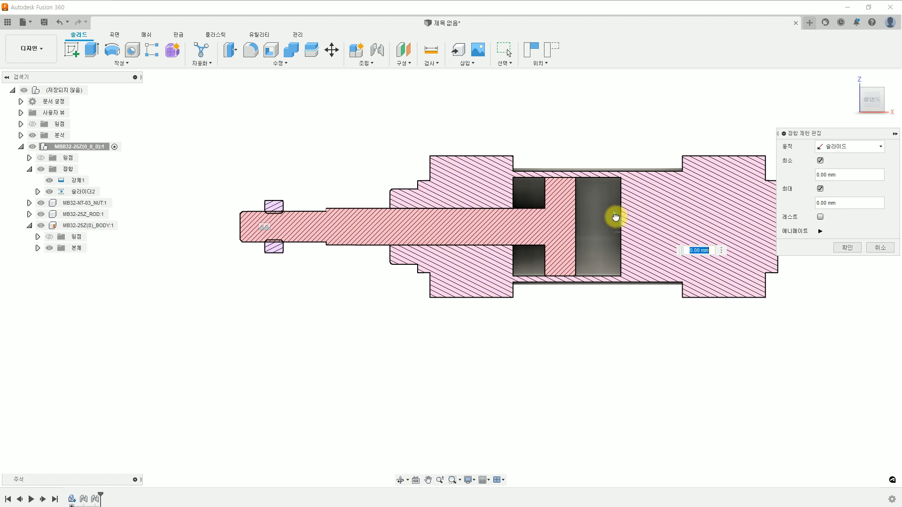
{"action": "left_click_drag", "start_coordinate": [615, 216], "coordinate": [536, 223]}
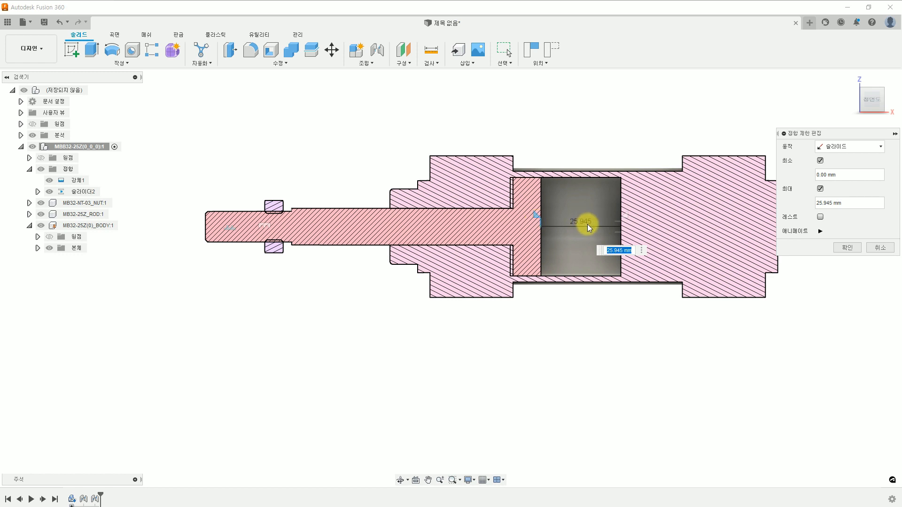
{"action": "type", "text": "25"}
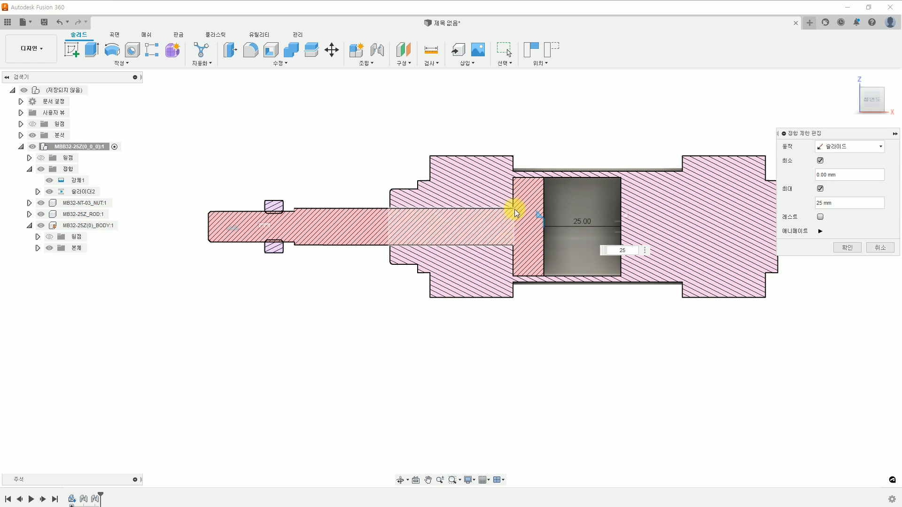
{"action": "left_click", "coordinate": [846, 248]}
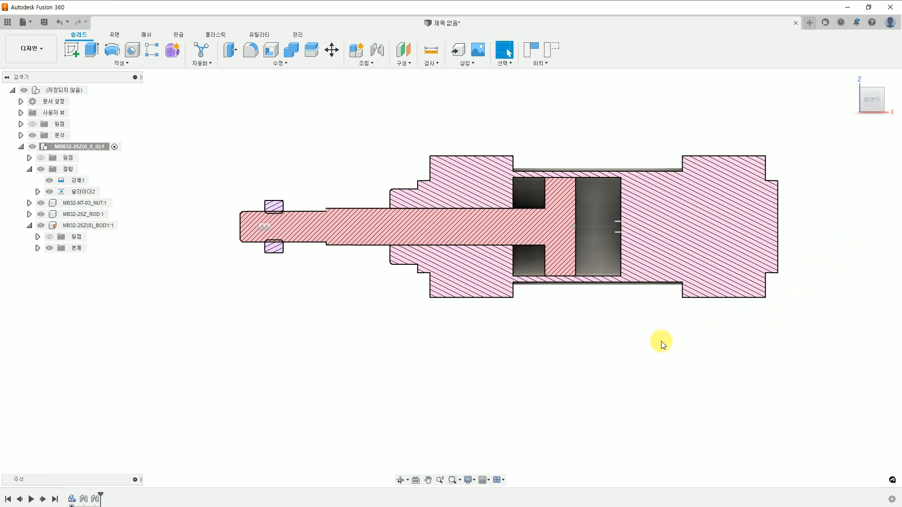
- Slide the rod out and back in to test its stroke limits, and activate the top-level component
{"action": "middle_click_drag", "start_coordinate": [548, 346], "coordinate": [432, 302], "text": "shift"}
{"action": "left_click_drag", "start_coordinate": [433, 302], "coordinate": [499, 278]}
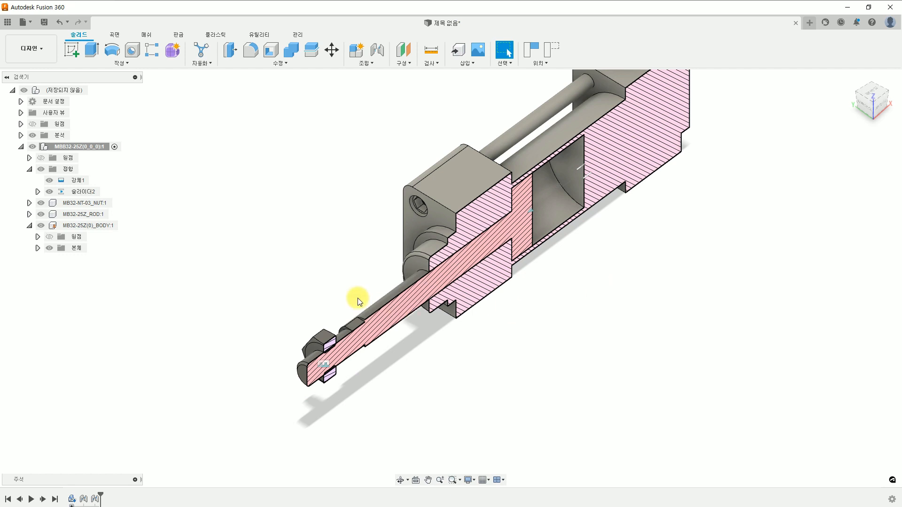
{"action": "left_click_drag", "start_coordinate": [379, 307], "coordinate": [439, 266]}
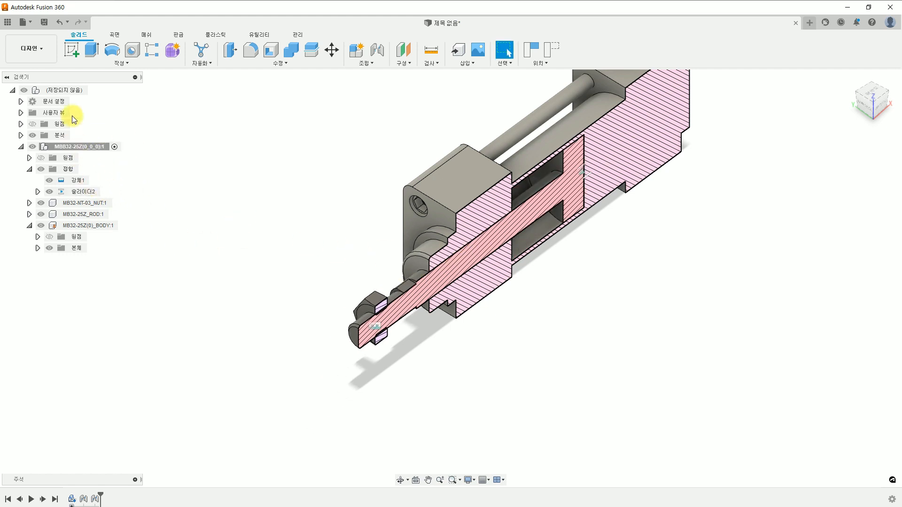
{"action": "left_click", "coordinate": [95, 91]}
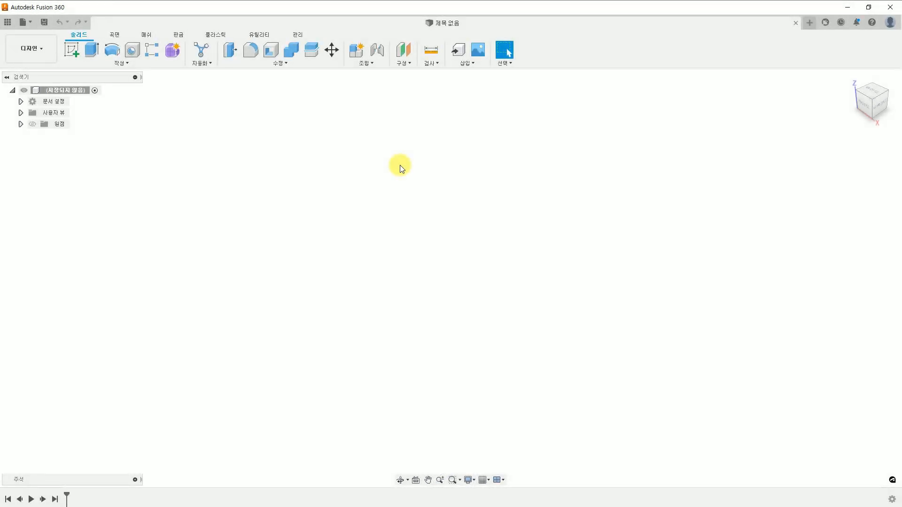
- Open the Fusion360-29EX-000 assembly from the project data and show the contents of the 29차시 folder
{"action": "left_click", "coordinate": [8, 22]}
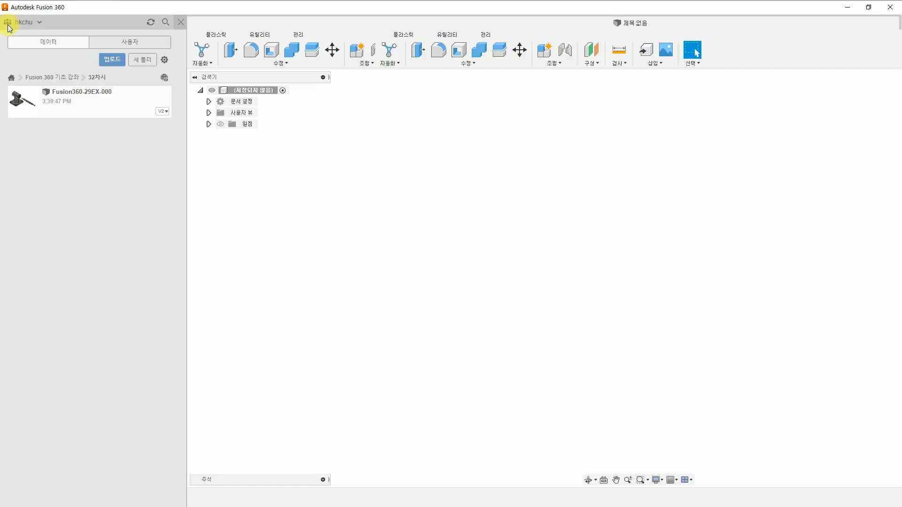
{"action": "double_click", "coordinate": [75, 103]}
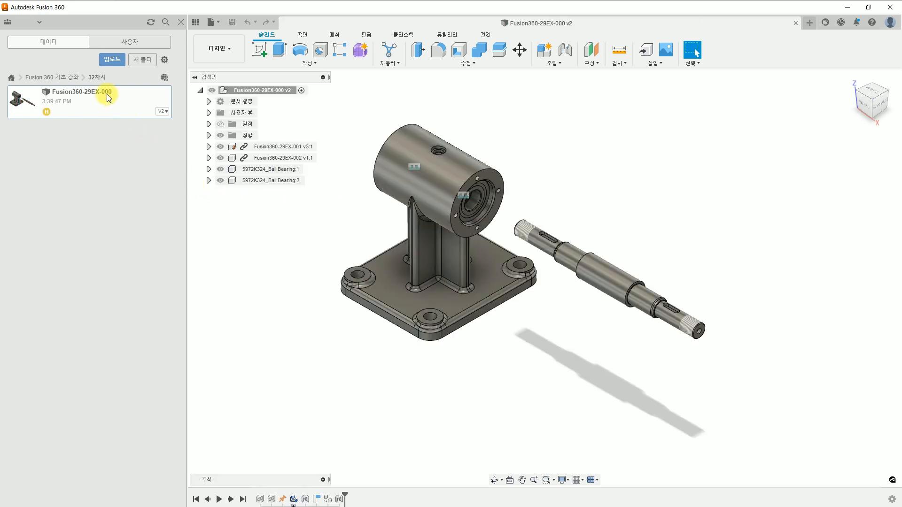
{"action": "left_click", "coordinate": [84, 77]}
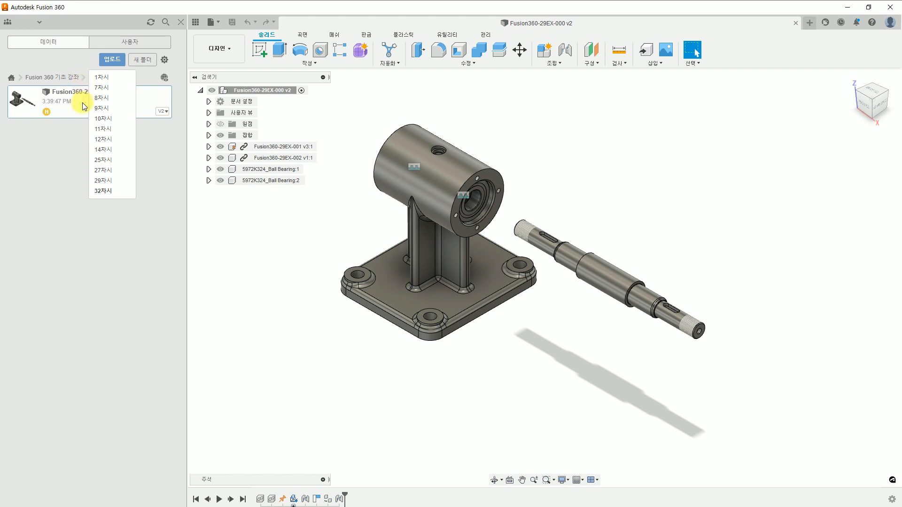
{"action": "left_click", "coordinate": [103, 181]}
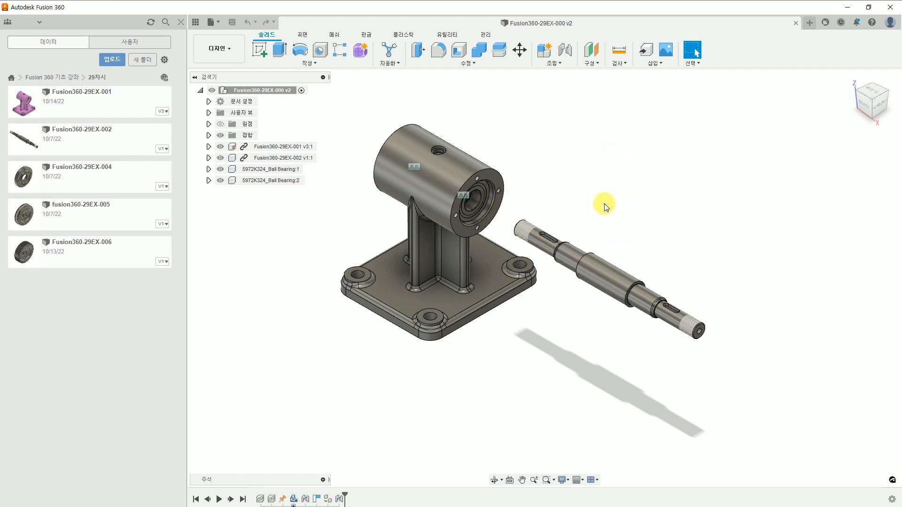
- Measure the distance between the two shoulder faces of the shaft's thickest section, and clear the selection
{"action": "scroll", "coordinate": [648, 268], "scroll_direction": "up", "scroll_amount": 5}
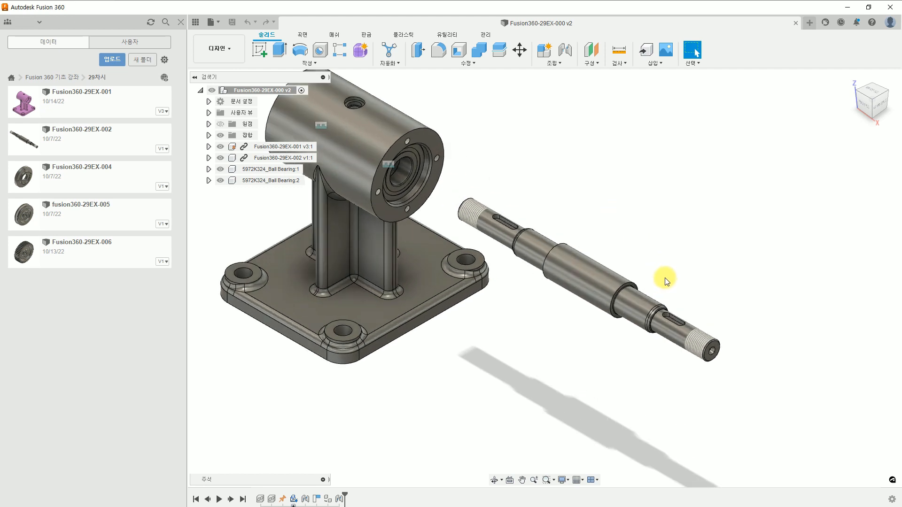
{"action": "scroll", "coordinate": [629, 283], "scroll_direction": "up", "scroll_amount": 2}
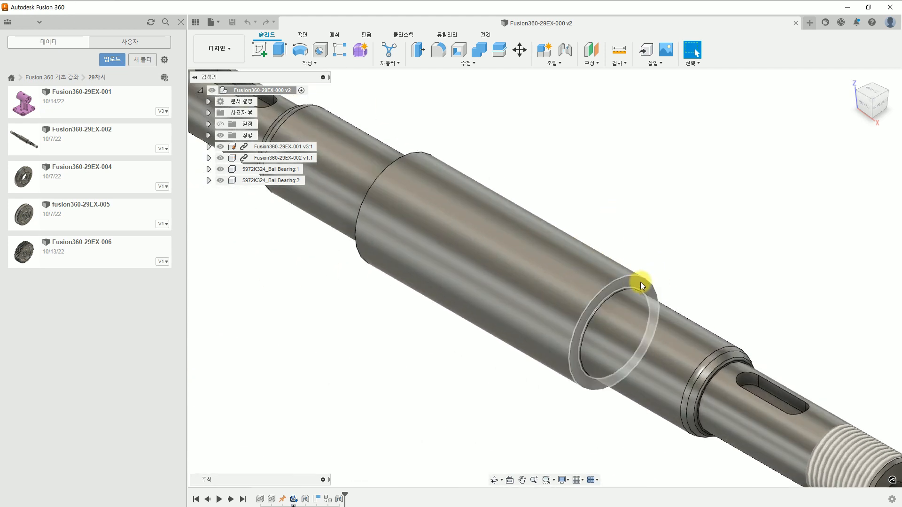
{"action": "left_click", "coordinate": [640, 282]}
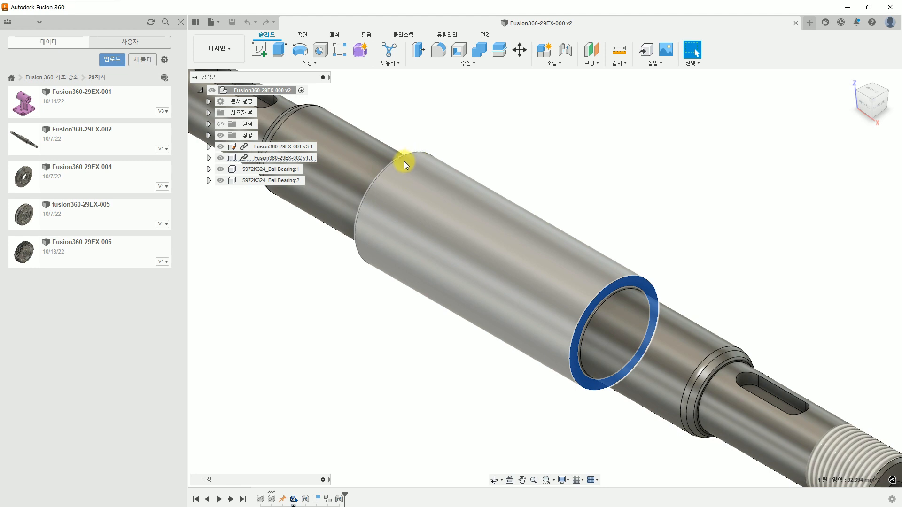
{"action": "middle_click_drag", "start_coordinate": [408, 170], "coordinate": [378, 170], "text": "shift"}
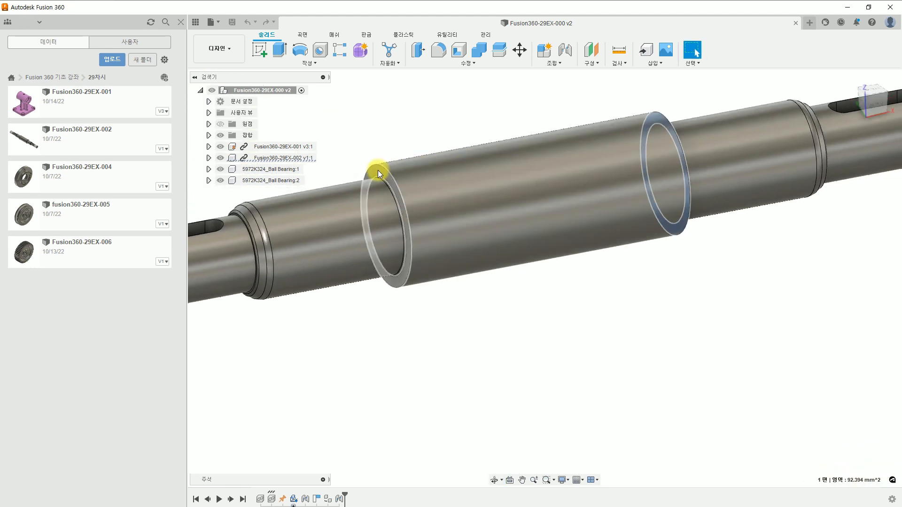
{"action": "left_click", "coordinate": [378, 170], "text": "shift"}
{"action": "scroll", "coordinate": [467, 229], "scroll_direction": "up", "scroll_amount": 2}
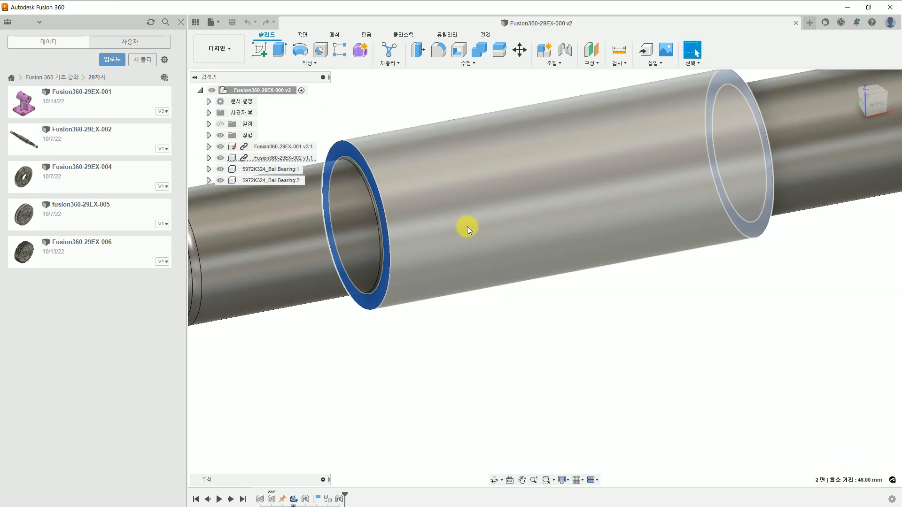
{"action": "scroll", "coordinate": [467, 225], "scroll_direction": "down", "scroll_amount": 4}
{"action": "scroll", "coordinate": [467, 222], "scroll_direction": "down", "scroll_amount": 5}
{"action": "middle_click_drag", "start_coordinate": [473, 234], "coordinate": [554, 229], "text": "shift"}
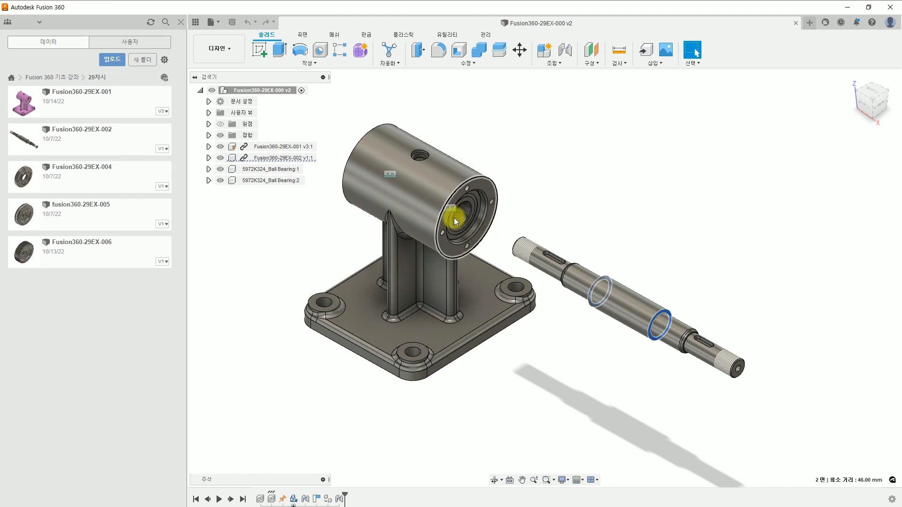
{"action": "left_click", "coordinate": [550, 199]}
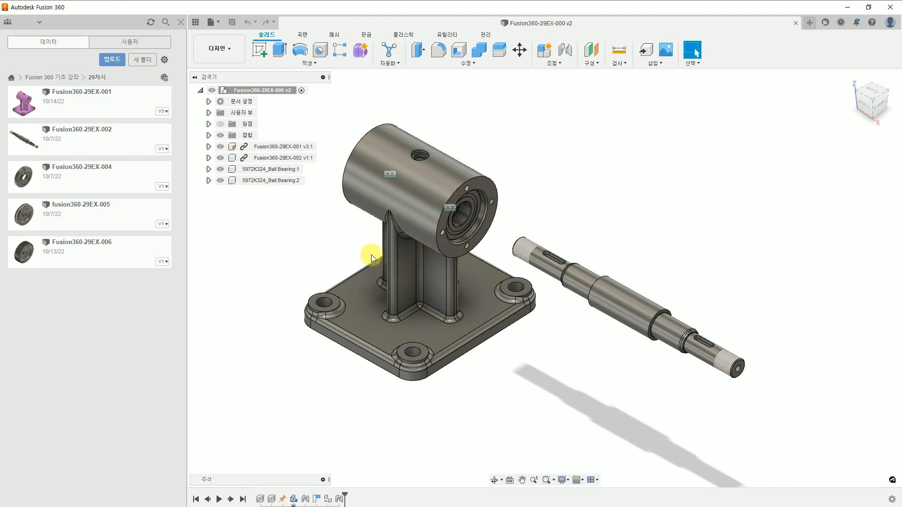
- Hide the housing Fusion360-29EX-001 and set the first joint origin at the centre of the shaft's shoulder face on the unslotted thick section
{"action": "left_click", "coordinate": [221, 147]}
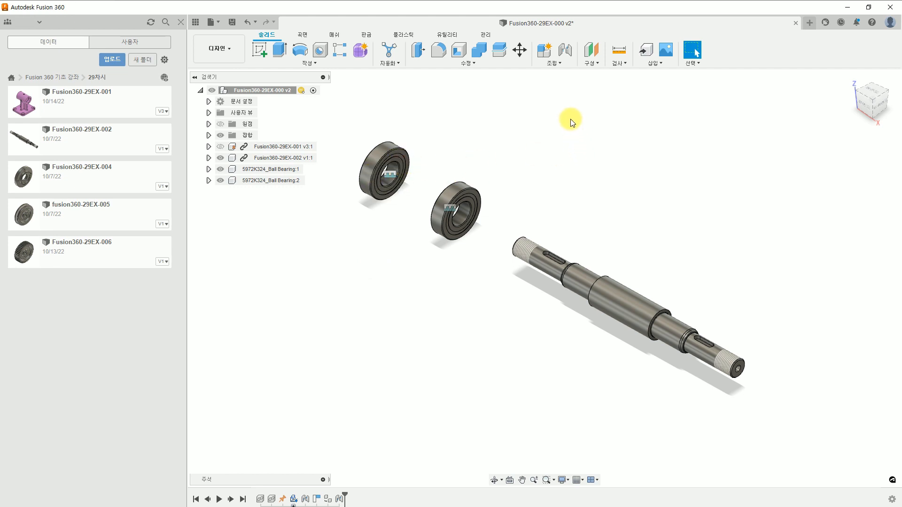
{"action": "left_click", "coordinate": [566, 49]}
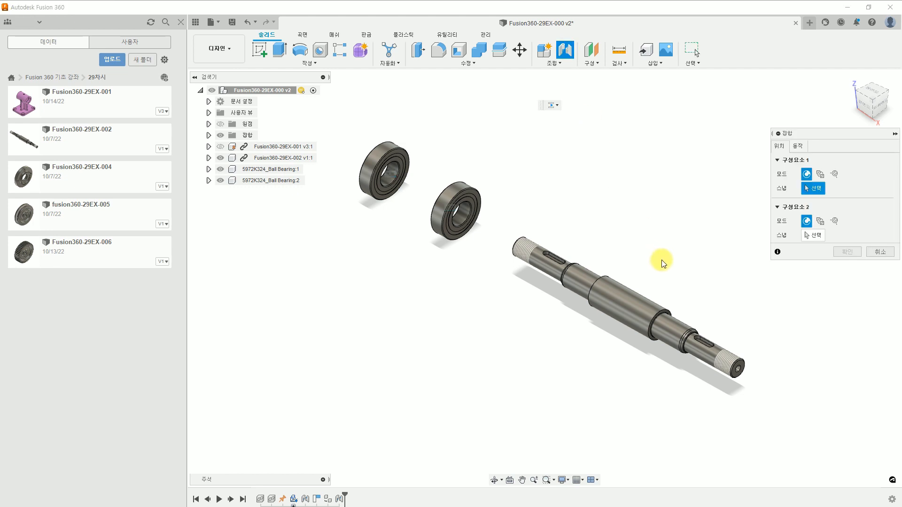
{"action": "scroll", "coordinate": [670, 302], "scroll_direction": "down", "scroll_amount": 2}
{"action": "scroll", "coordinate": [671, 303], "scroll_direction": "up", "scroll_amount": 5}
{"action": "scroll", "coordinate": [667, 312], "scroll_direction": "up", "scroll_amount": 3}
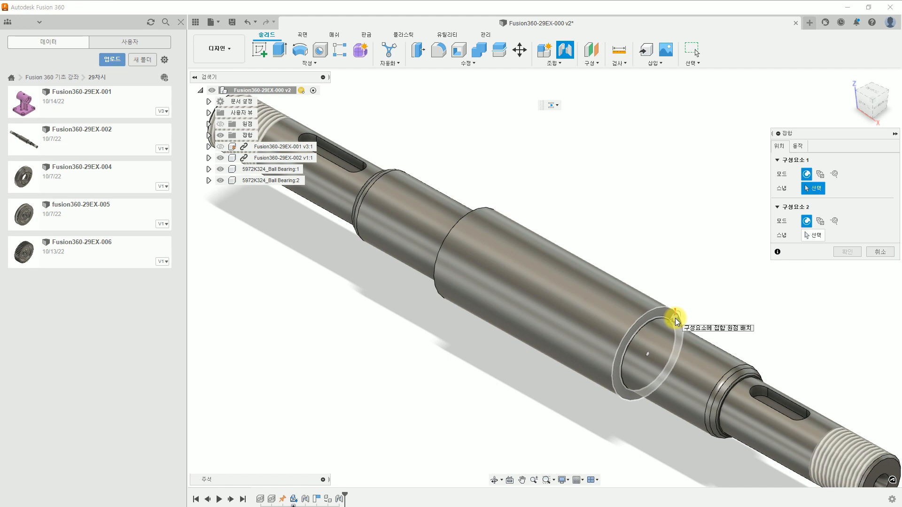
{"action": "left_click", "coordinate": [675, 320]}
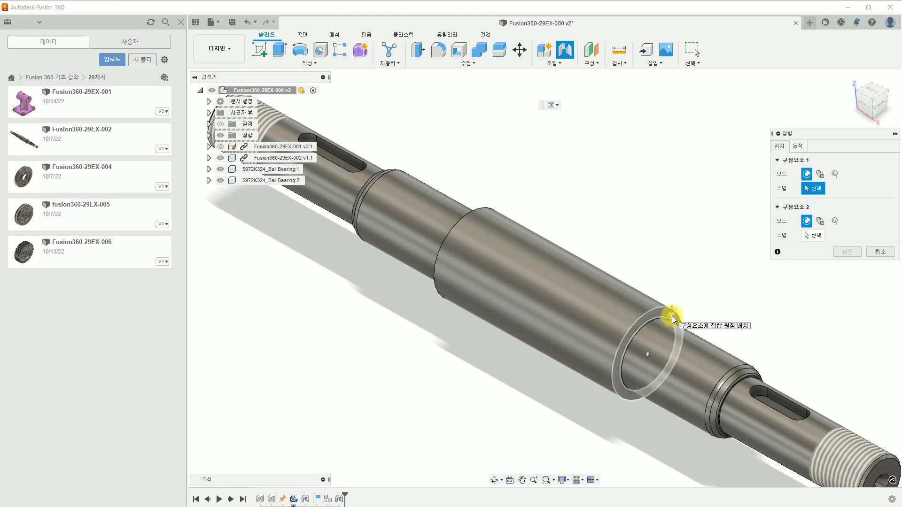
{"action": "left_click", "coordinate": [656, 341]}
- Align the shaft shoulder with the inner ring's inward-facing side on 5972K324_Ball Bearing:1 as the joint's second component
{"action": "scroll", "coordinate": [544, 360], "scroll_direction": "up", "scroll_amount": 3}
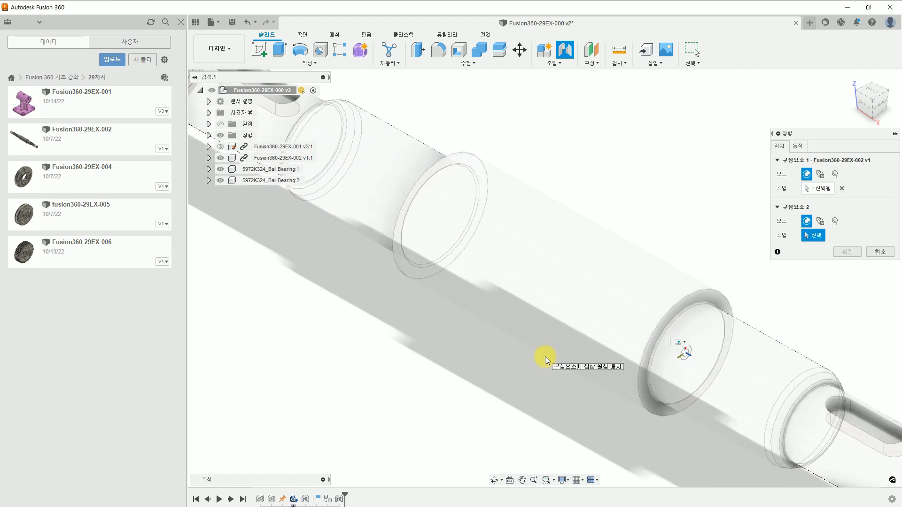
{"action": "scroll", "coordinate": [545, 359], "scroll_direction": "down", "scroll_amount": 5}
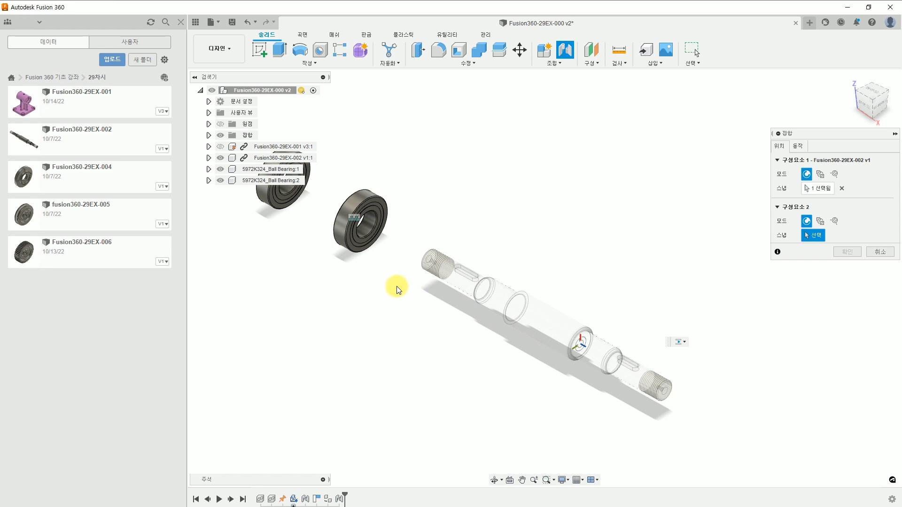
{"action": "middle_click_drag", "start_coordinate": [396, 288], "coordinate": [393, 377], "text": "shift"}
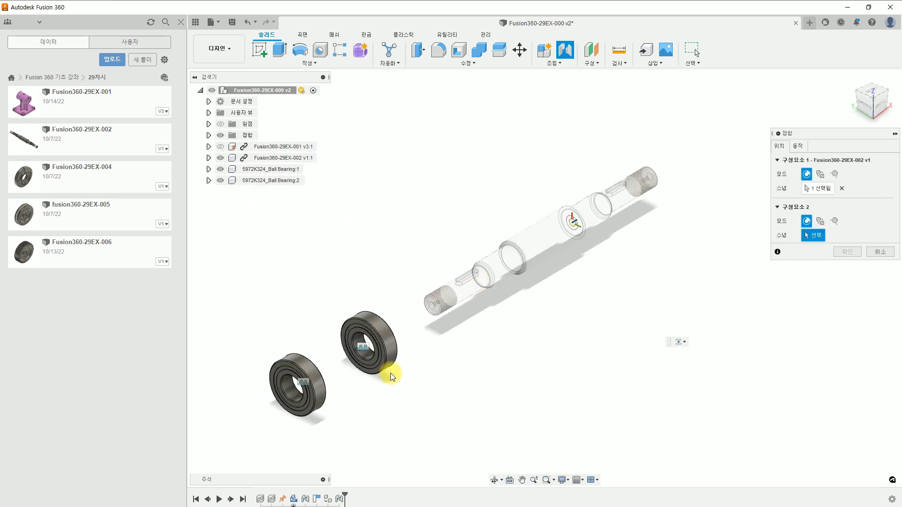
{"action": "scroll", "coordinate": [369, 361], "scroll_direction": "up", "scroll_amount": 5}
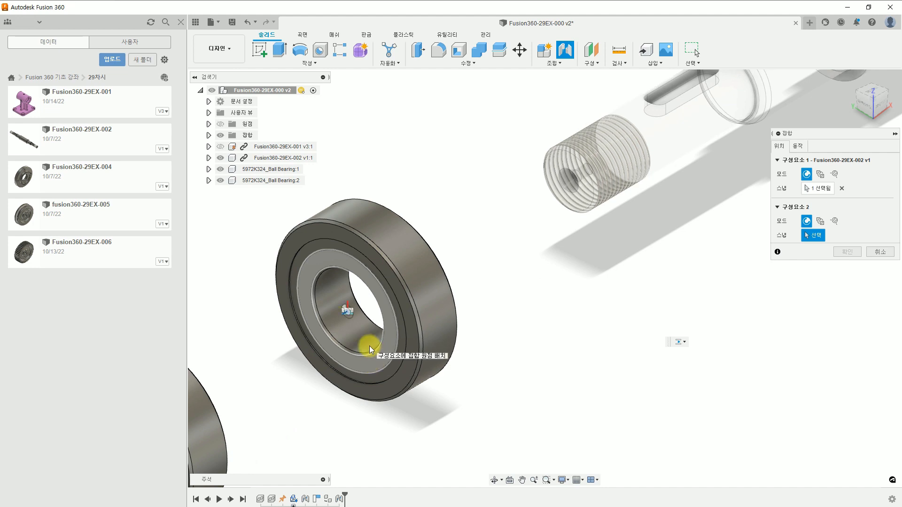
{"action": "left_click", "coordinate": [370, 349]}
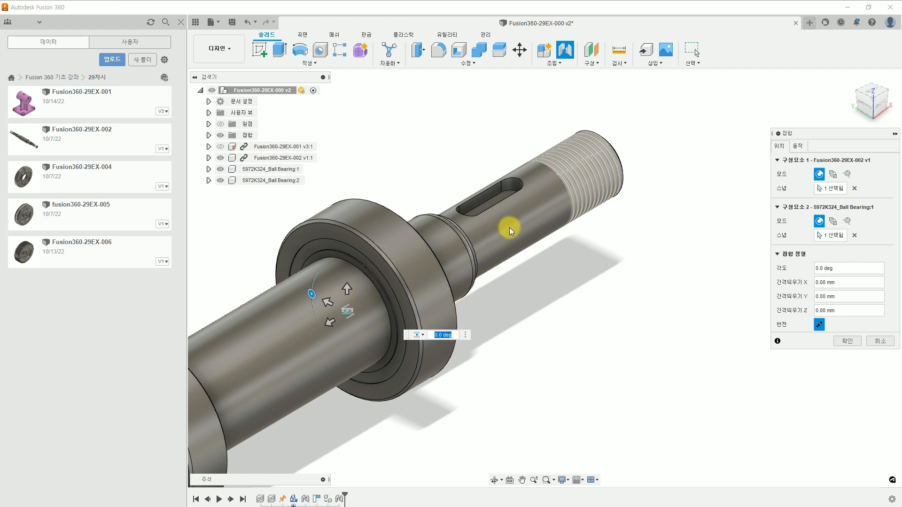
- Make the shaft-to-bearing joint a revolute joint about the Z axis
{"action": "left_click", "coordinate": [799, 147]}
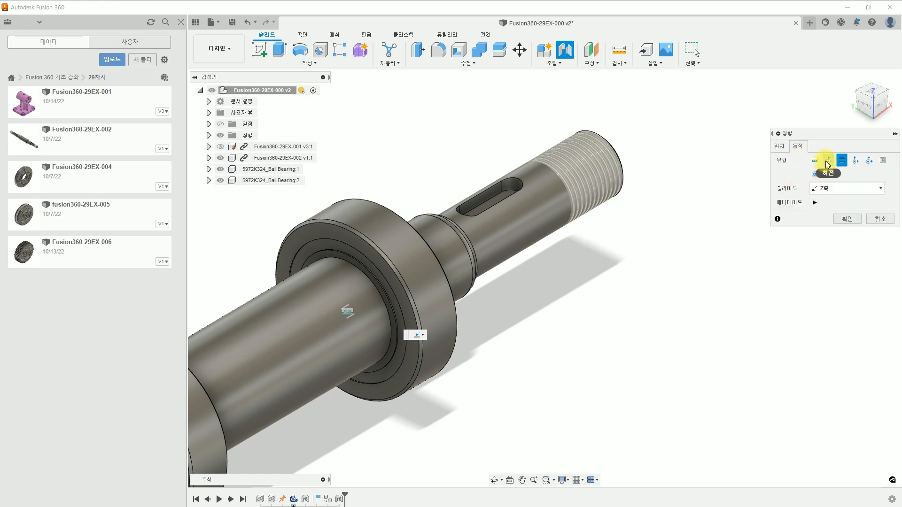
{"action": "left_click", "coordinate": [828, 161]}
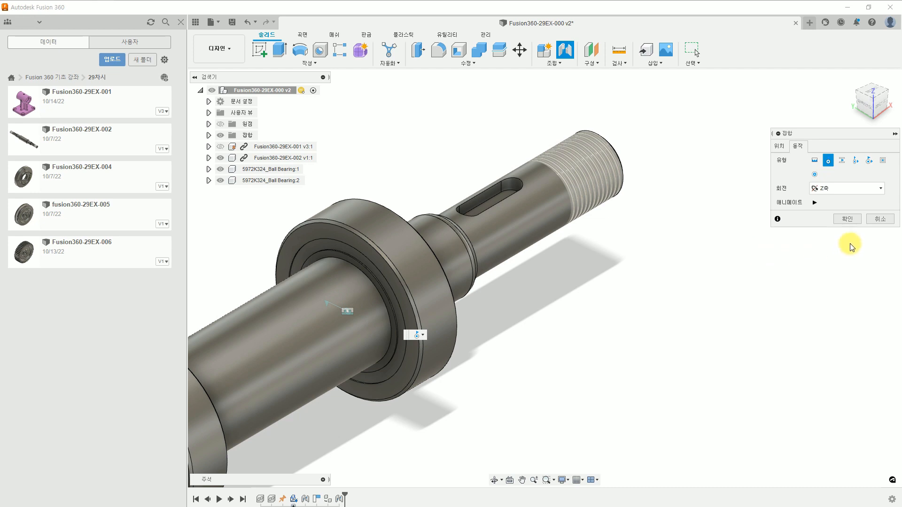
{"action": "left_click", "coordinate": [853, 221]}
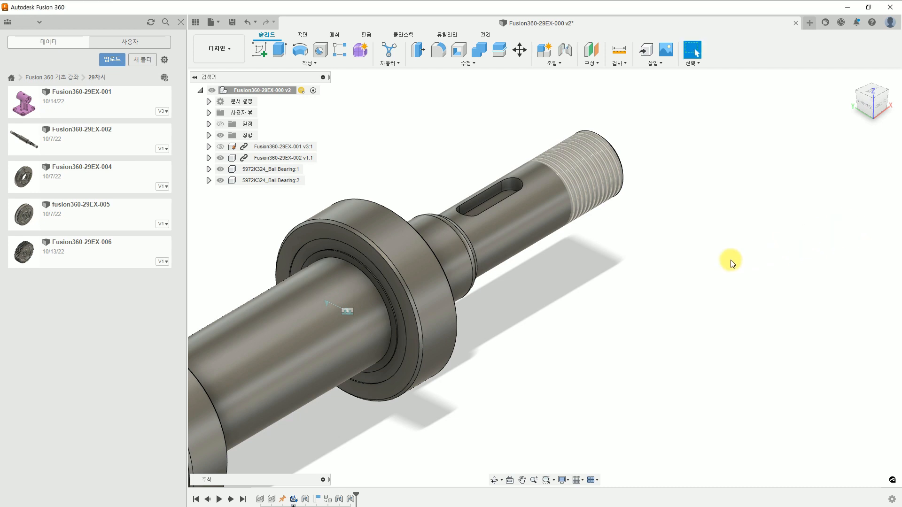
- Show the housing Fusion360-29EX-001 again around the jointed shaft and bearings
{"action": "left_click", "coordinate": [848, 81]}
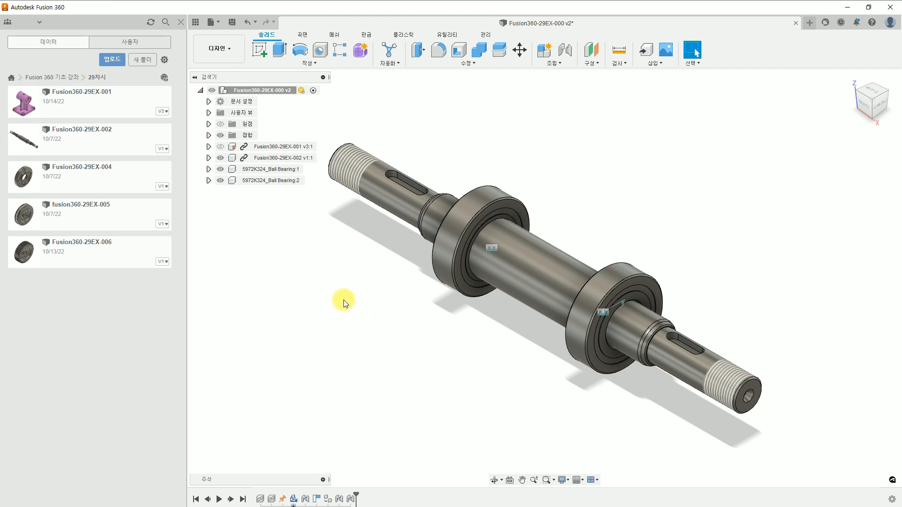
{"action": "left_click", "coordinate": [226, 148]}
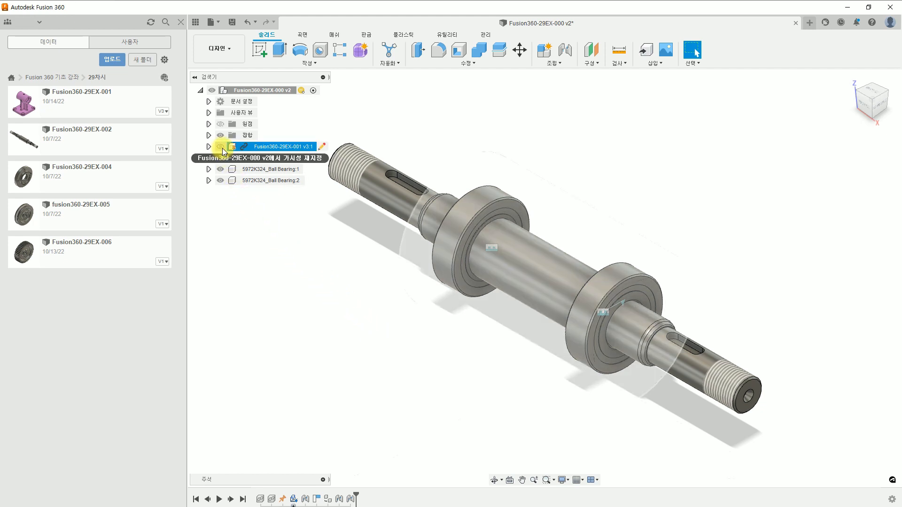
{"action": "left_click", "coordinate": [222, 147]}
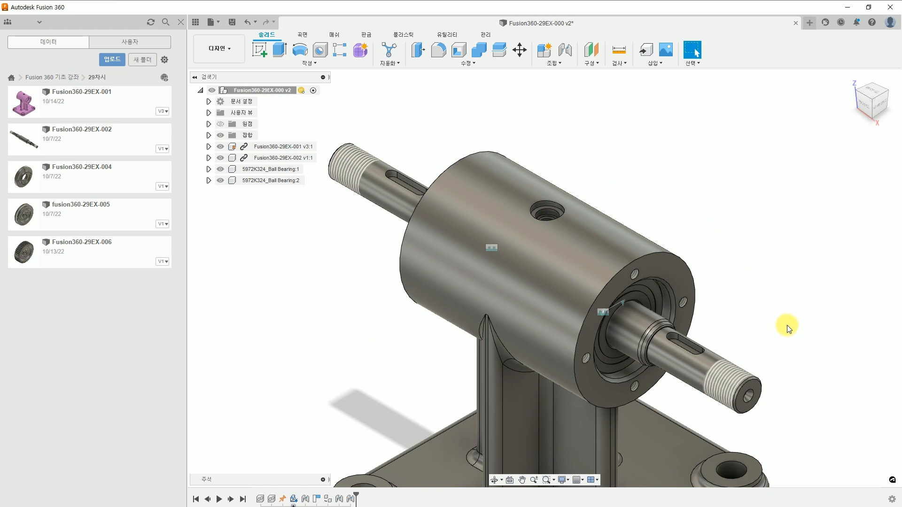
{"action": "middle_click_drag", "start_coordinate": [788, 327], "coordinate": [755, 278]}
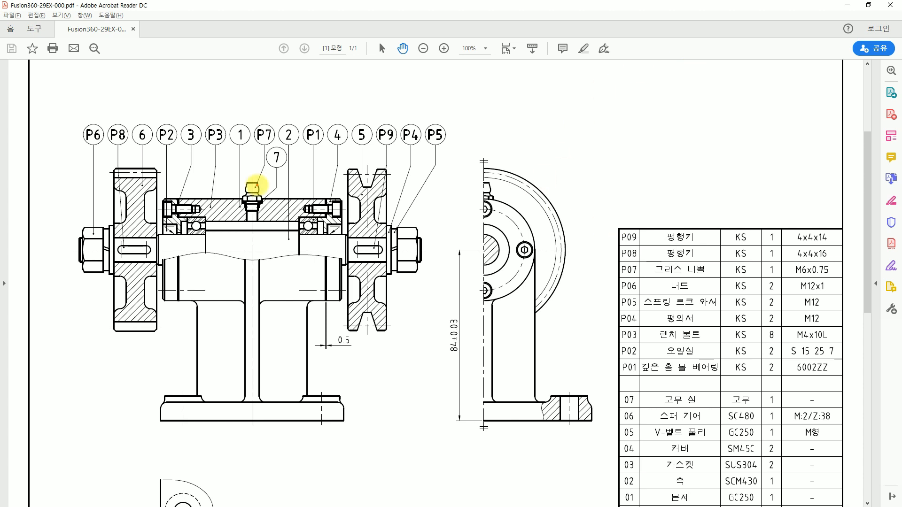
- Switch to the Fusion360-29EX-000.pdf drawing in Adobe Acrobat Reader and examine the gasket's balloon 3, thickness dimension and parts-list row
{"action": "left_click_drag", "start_coordinate": [174, 121], "coordinate": [205, 147]}
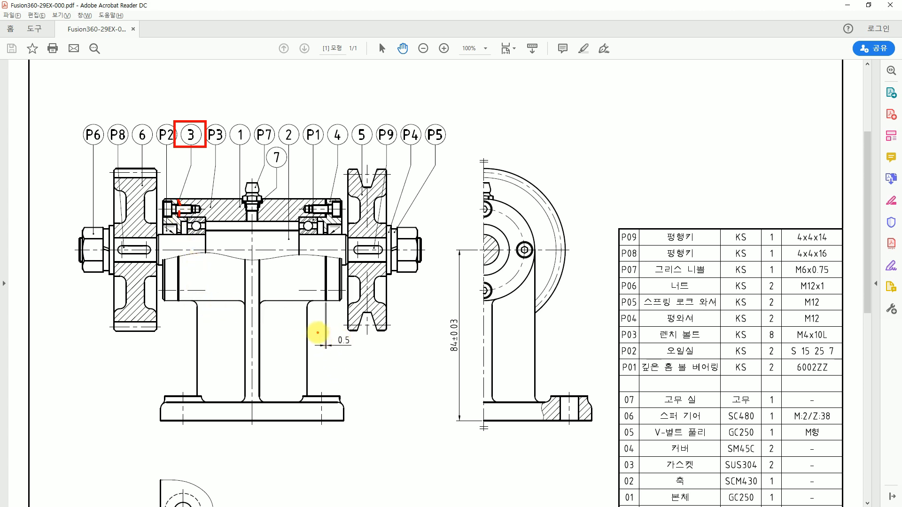
{"action": "left_click_drag", "start_coordinate": [334, 331], "coordinate": [354, 351]}
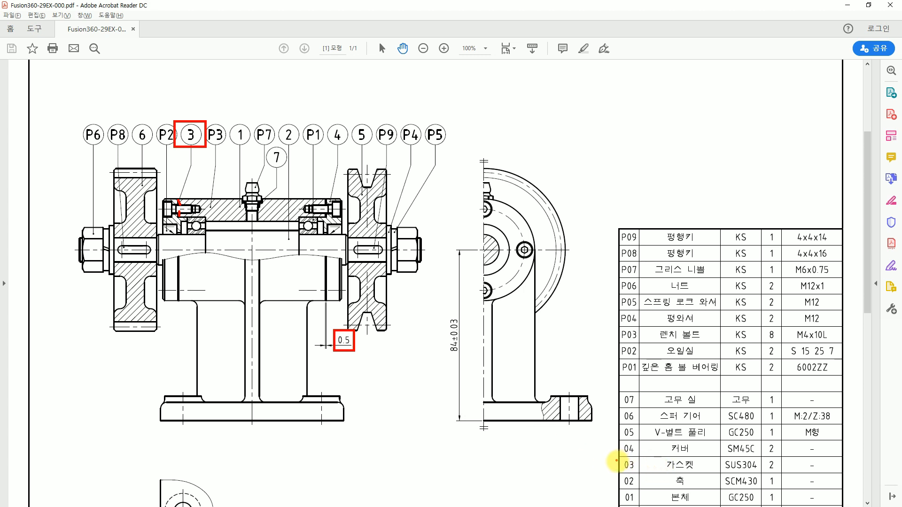
{"action": "mouse_move", "coordinate": [614, 455]}
{"action": "left_mouse_down"}
{"action": "mouse_move", "coordinate": [763, 482]}
{"action": "mouse_move", "coordinate": [846, 477]}
{"action": "left_mouse_up"}
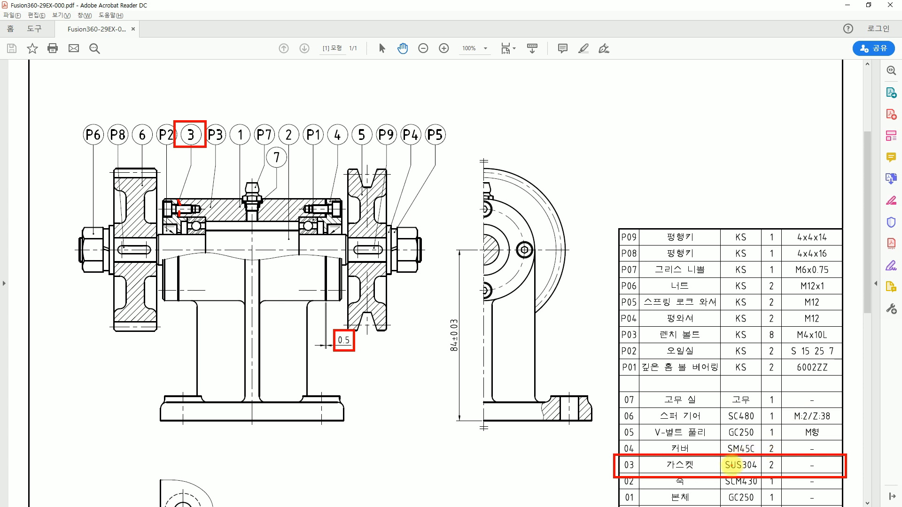
{"action": "left_click_drag", "start_coordinate": [742, 460], "coordinate": [762, 442]}
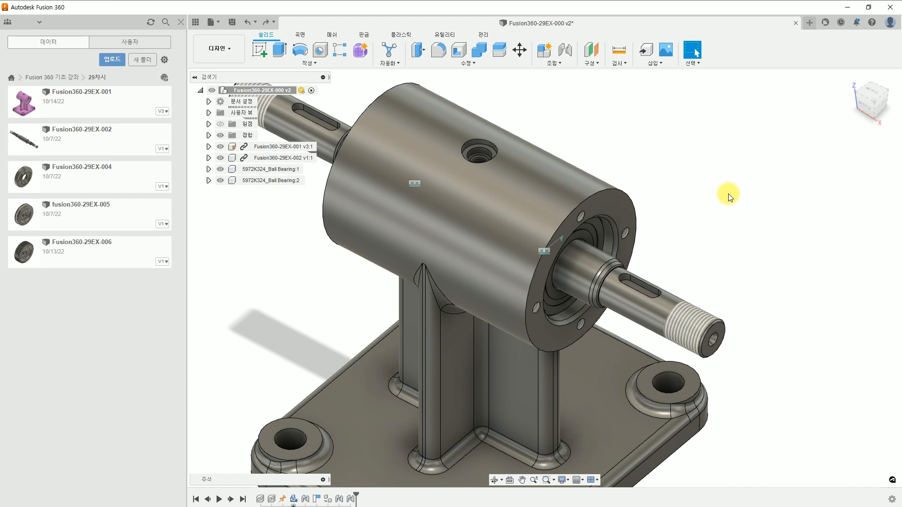
- In Fusion 360, check the diameters of the outer and inner edges of the housing's end face, and clear the selection
{"action": "left_click", "coordinate": [621, 215]}
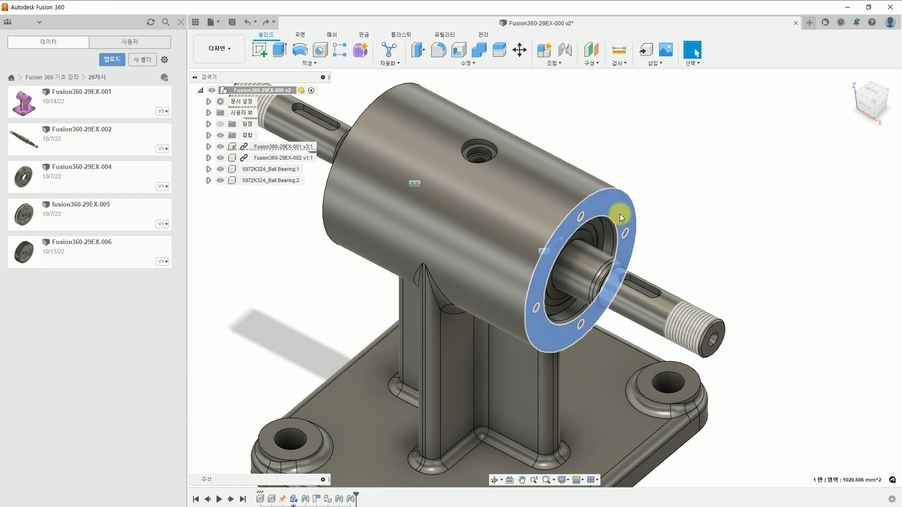
{"action": "left_click", "coordinate": [610, 189]}
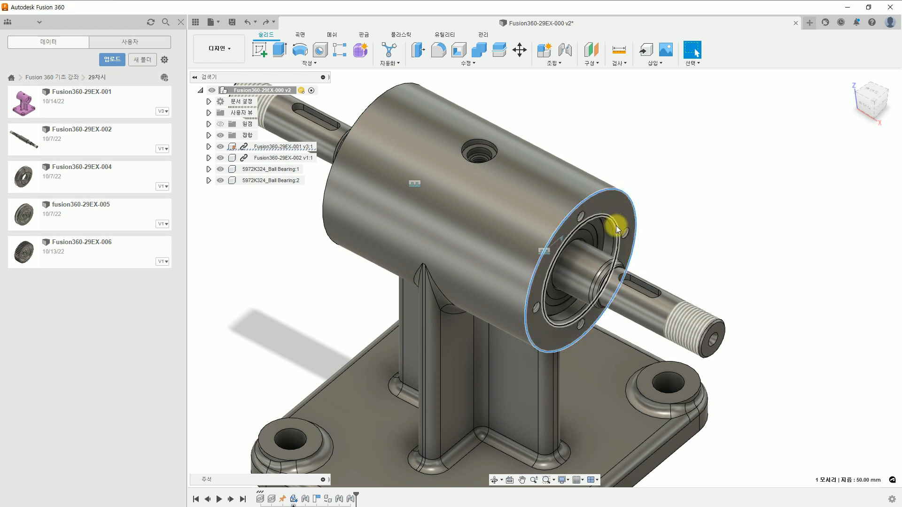
{"action": "left_click", "coordinate": [613, 237]}
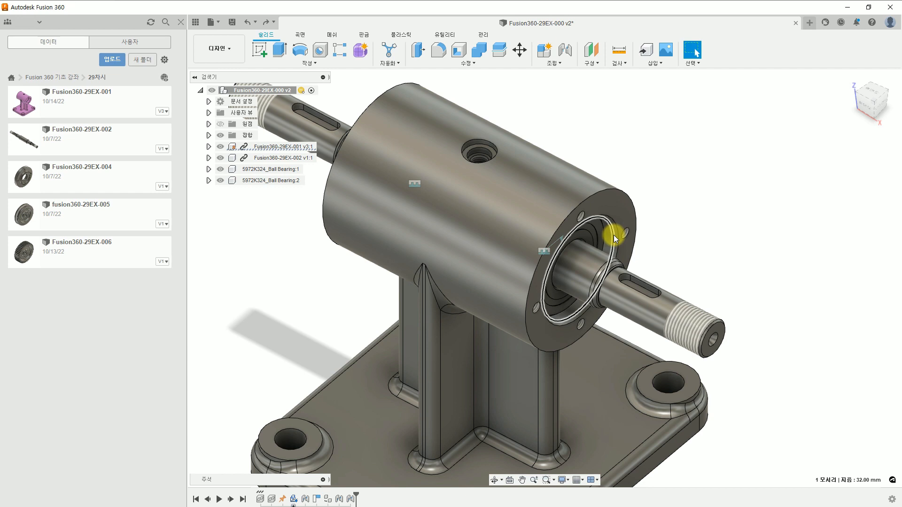
{"action": "left_click", "coordinate": [700, 221]}
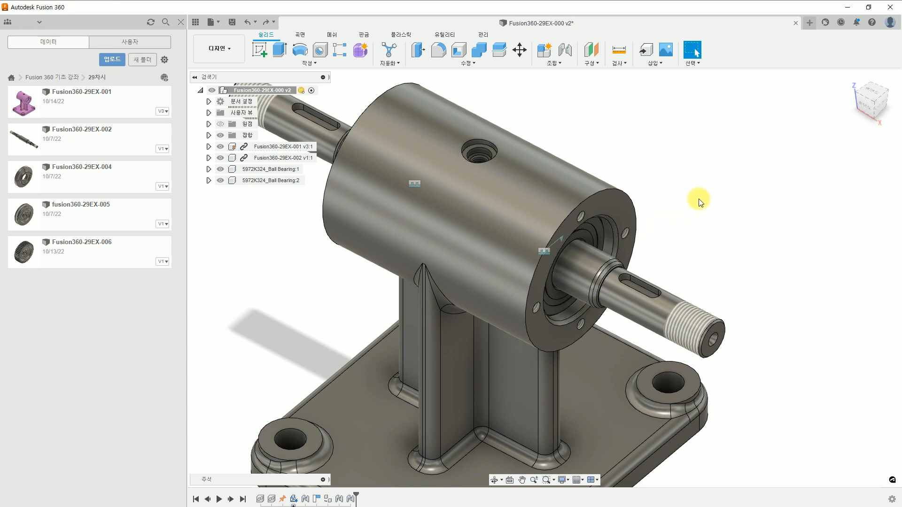
- Create a sketch on the ring-shaped end face of the housing
{"action": "left_click", "coordinate": [619, 210]}
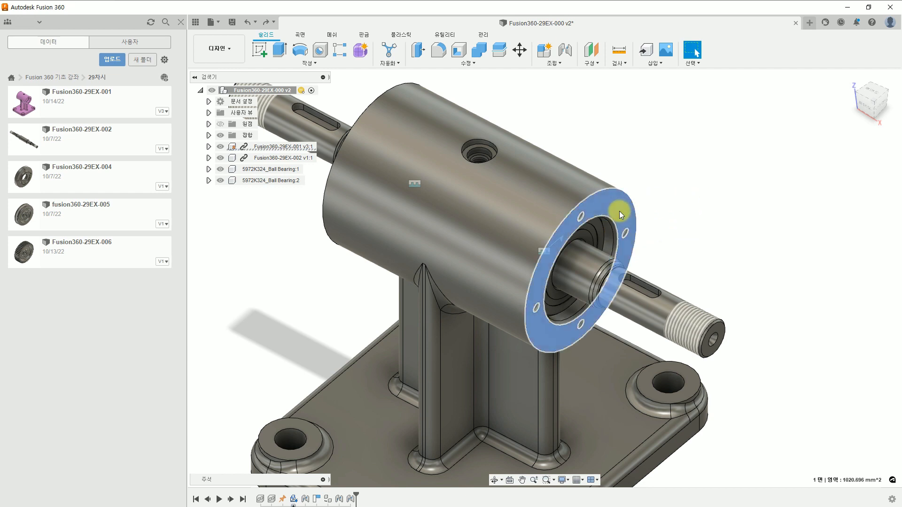
{"action": "right_click", "coordinate": [619, 210]}
{"action": "left_click", "coordinate": [618, 260]}
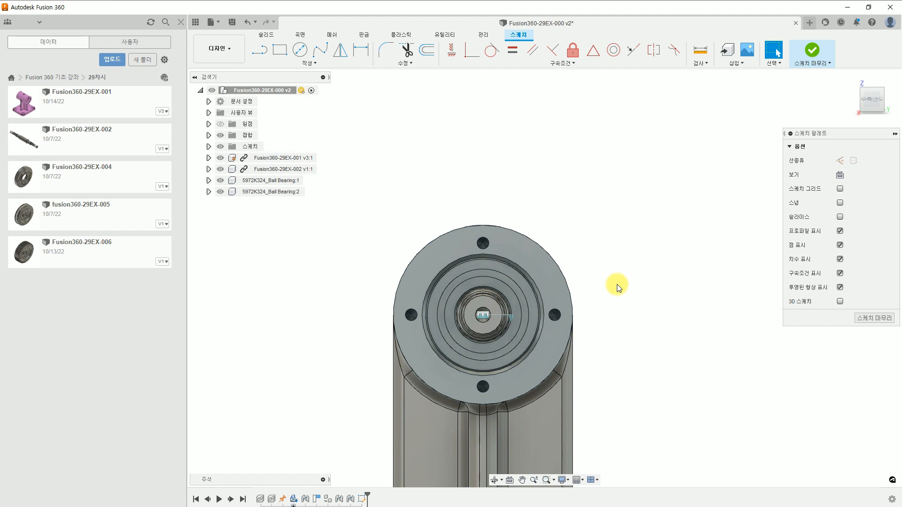
- Project the 32 mm circular edge inside the bore's chamfer into the sketch and finish the sketch
{"action": "middle_click_drag", "start_coordinate": [563, 325], "coordinate": [548, 341], "text": "shift"}
{"action": "scroll", "coordinate": [548, 340], "scroll_direction": "up", "scroll_amount": 3}
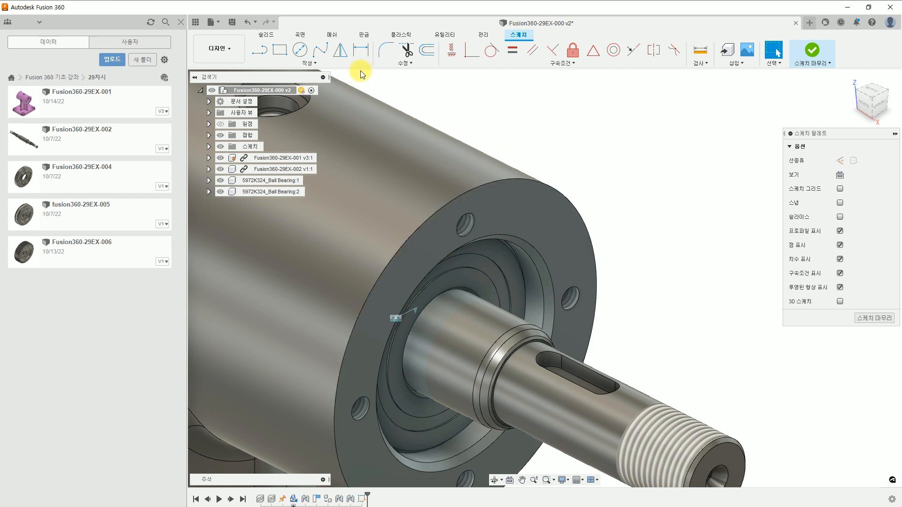
{"action": "left_click", "coordinate": [312, 62]}
{"action": "mouse_move", "coordinate": [282, 219]}
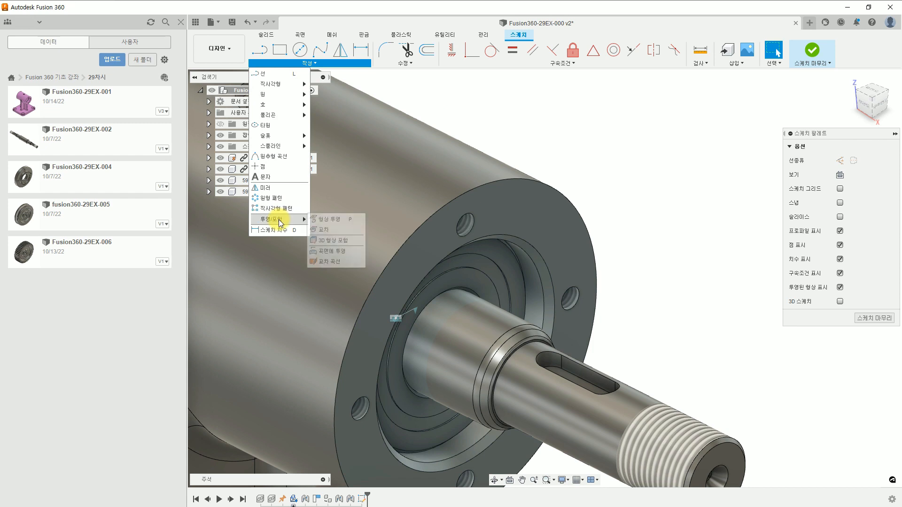
{"action": "left_click", "coordinate": [324, 222]}
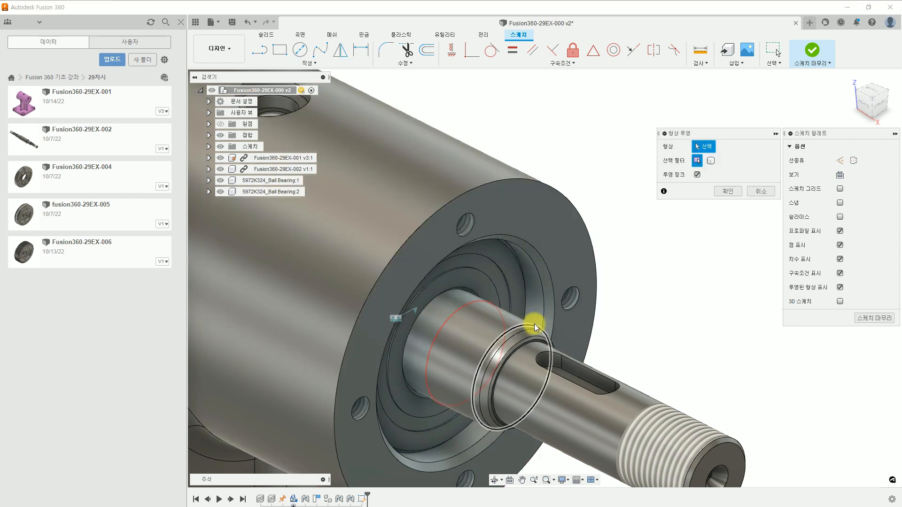
{"action": "left_click", "coordinate": [544, 306]}
{"action": "left_click", "coordinate": [544, 306]}
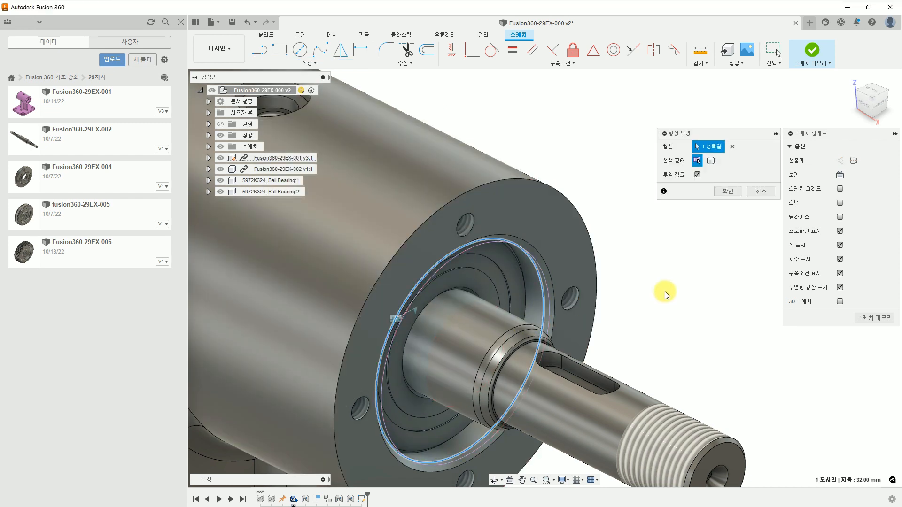
{"action": "left_click", "coordinate": [728, 191]}
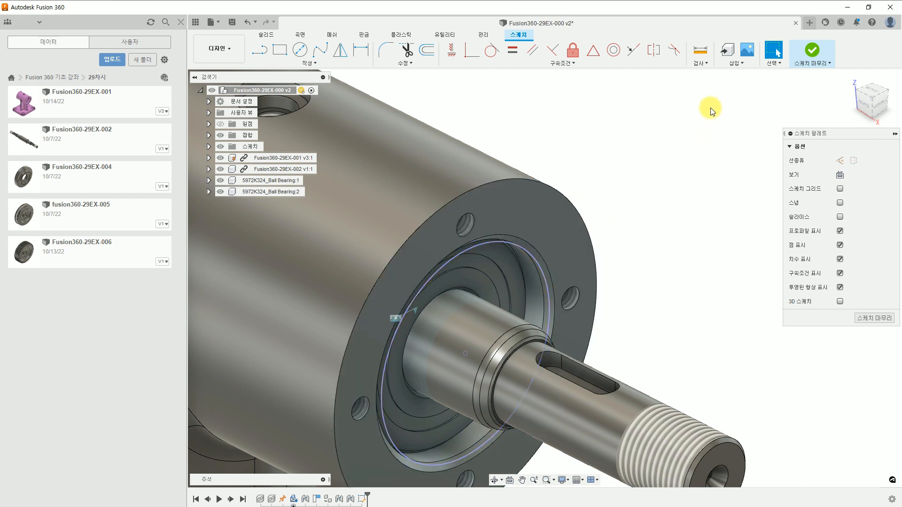
{"action": "left_click", "coordinate": [811, 50]}
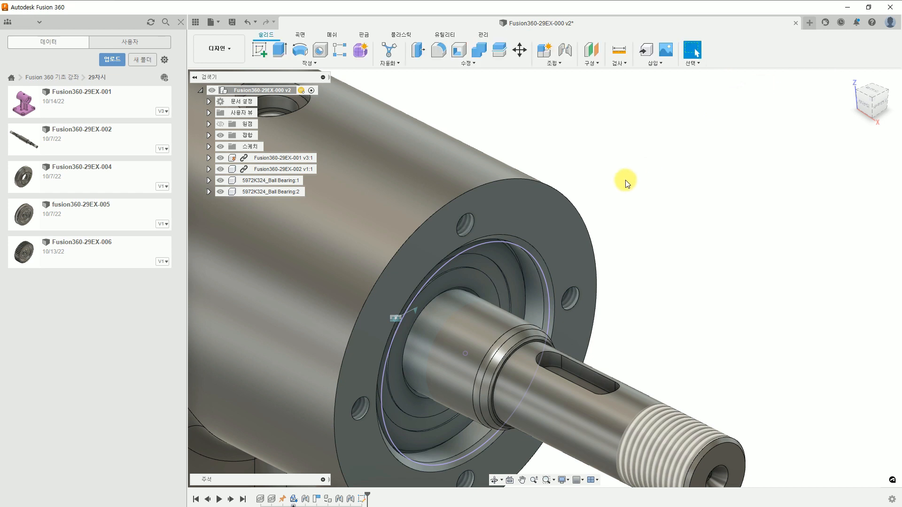
- Extrude the end-face ring, the chamfer ring and the four screw-hole profiles 0.5 mm as a new gasket body
{"action": "left_click", "coordinate": [280, 51]}
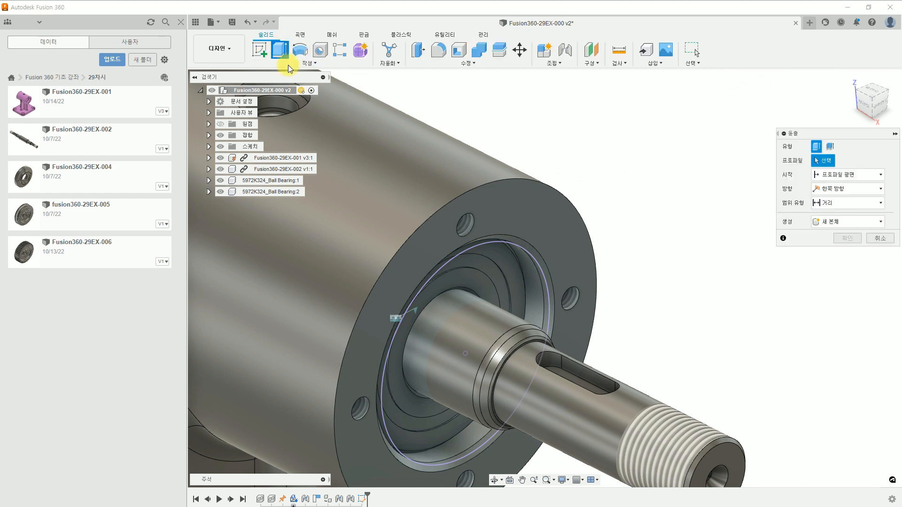
{"action": "left_click", "coordinate": [562, 240]}
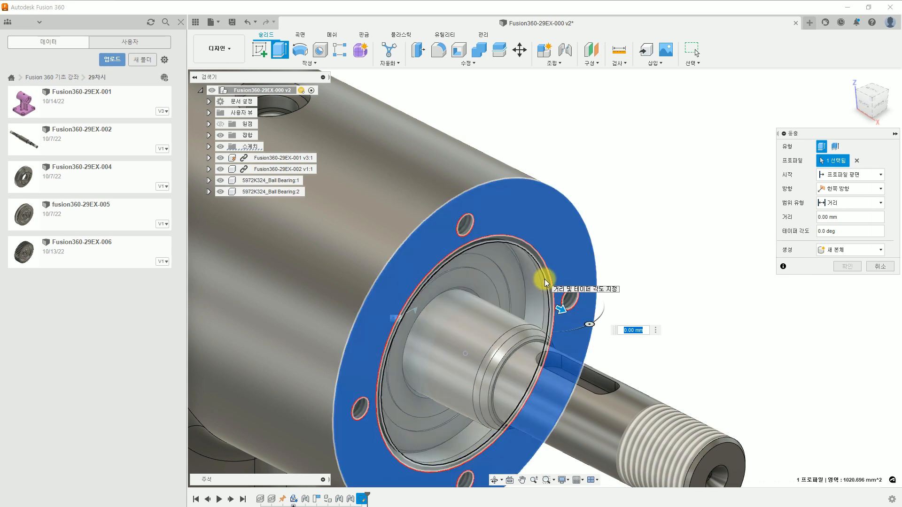
{"action": "left_click", "coordinate": [547, 282]}
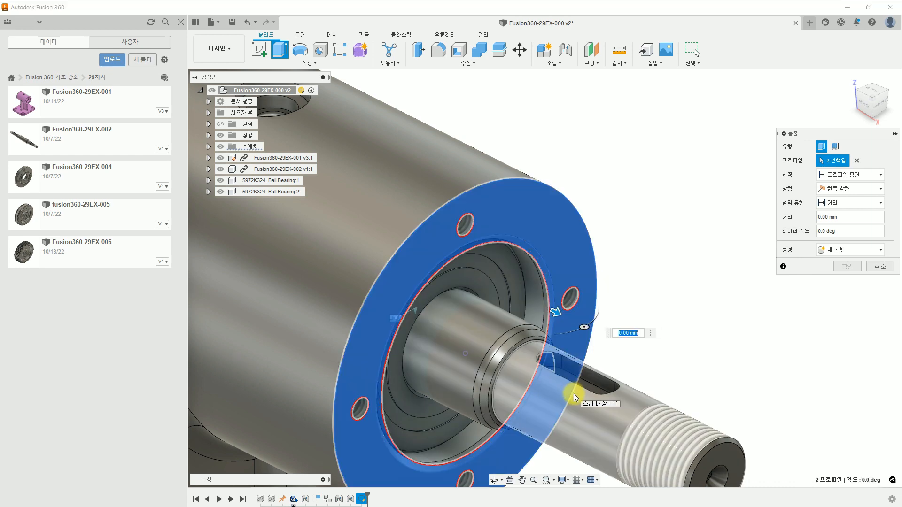
{"action": "middle_click_drag", "start_coordinate": [633, 365], "coordinate": [677, 312]}
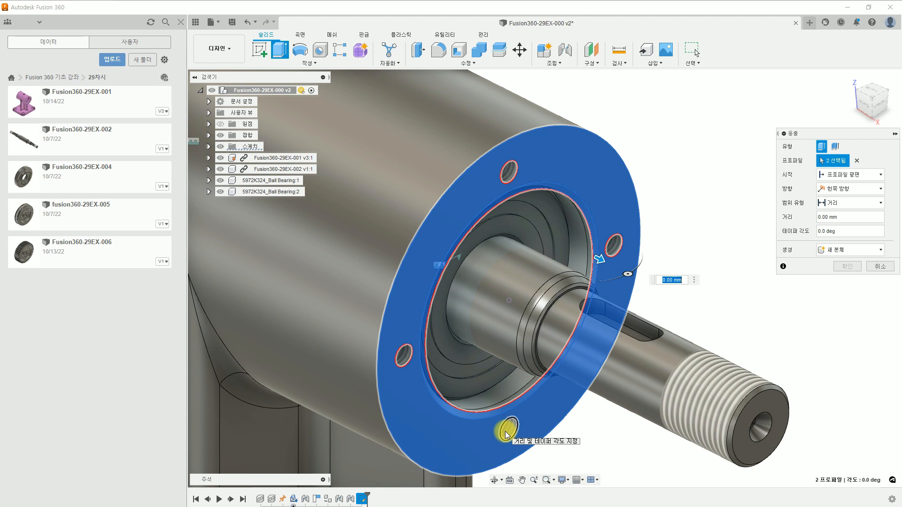
{"action": "left_click", "coordinate": [506, 430]}
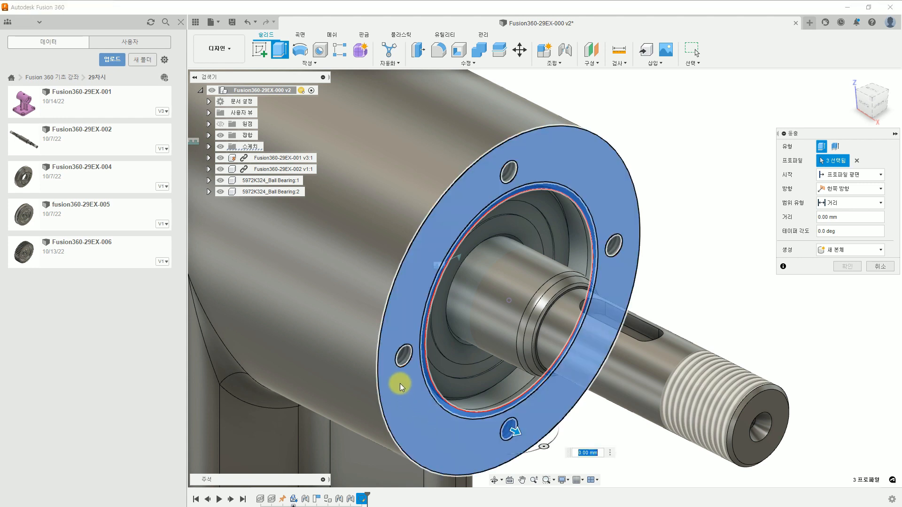
{"action": "left_click", "coordinate": [404, 356]}
{"action": "left_click", "coordinate": [494, 186]}
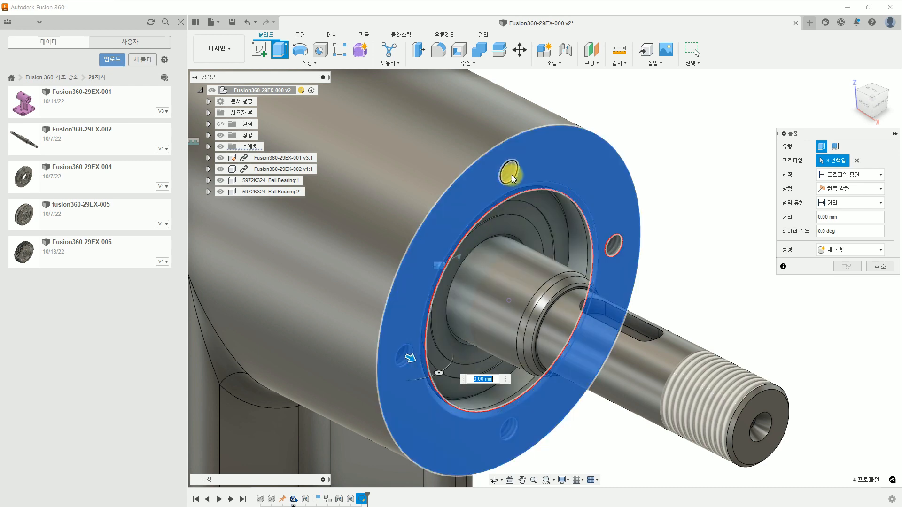
{"action": "left_click", "coordinate": [616, 247]}
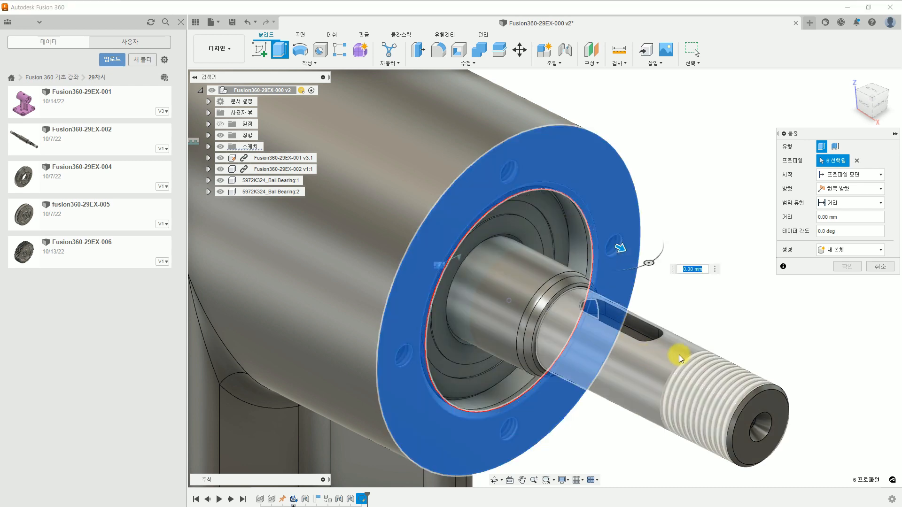
{"action": "type", "text": "0.5"}
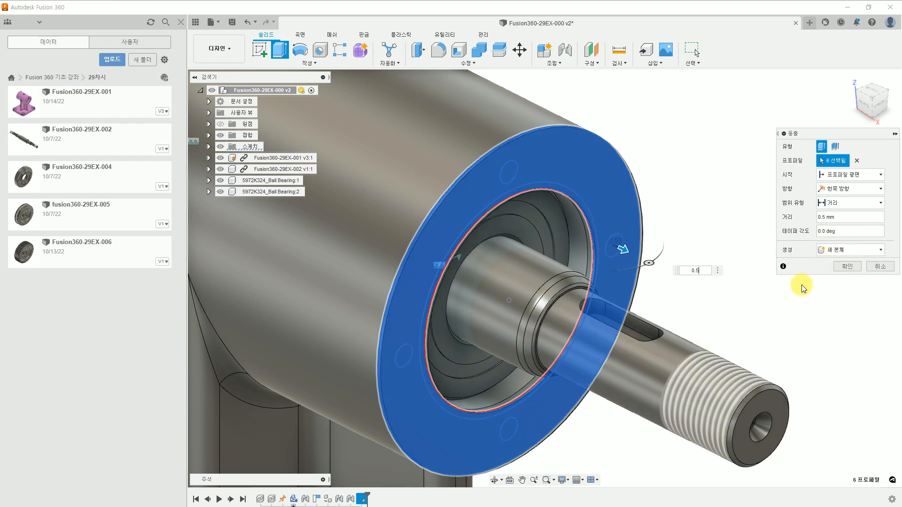
{"action": "left_click", "coordinate": [847, 266]}
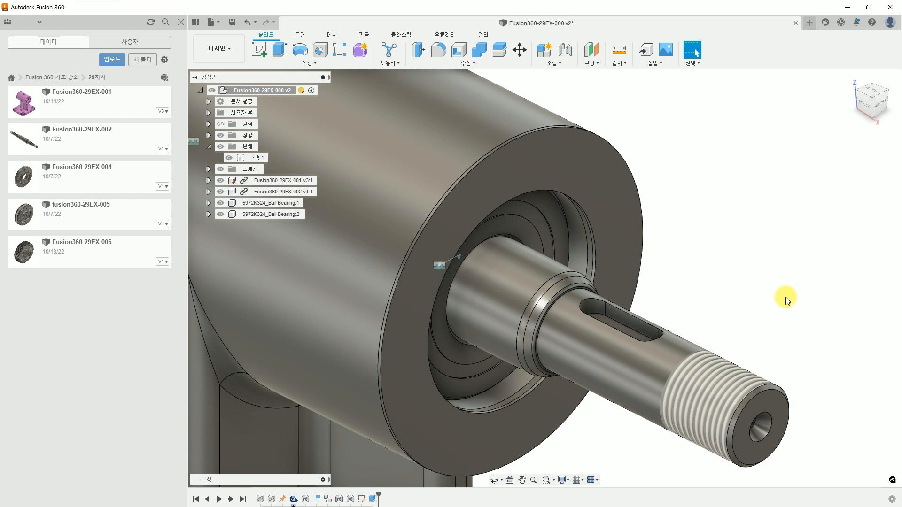
{"action": "left_click", "coordinate": [506, 182]}
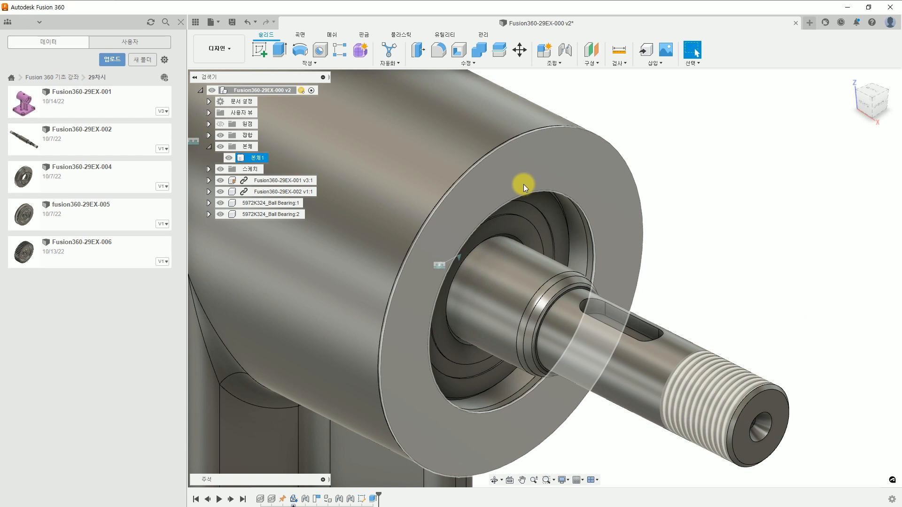
{"action": "left_click", "coordinate": [521, 184]}
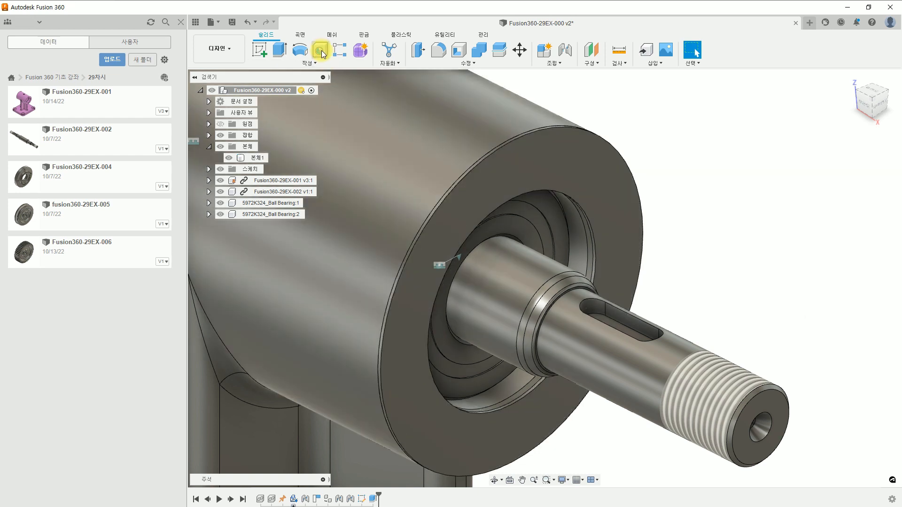
- Place a 4.5 mm clearance hole for an ISO M4 screw on the gasket face over the housing's upper threaded hole, with extent All
{"action": "left_click", "coordinate": [320, 48]}
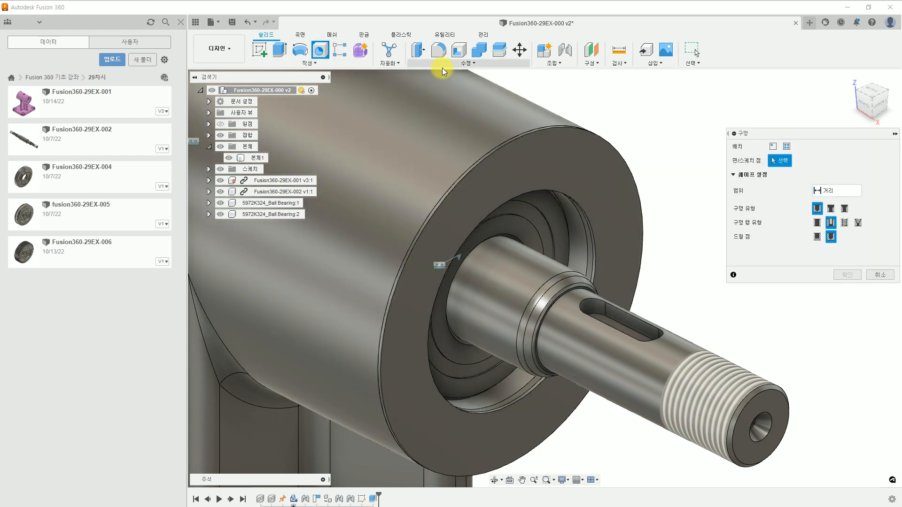
{"action": "left_click", "coordinate": [574, 157]}
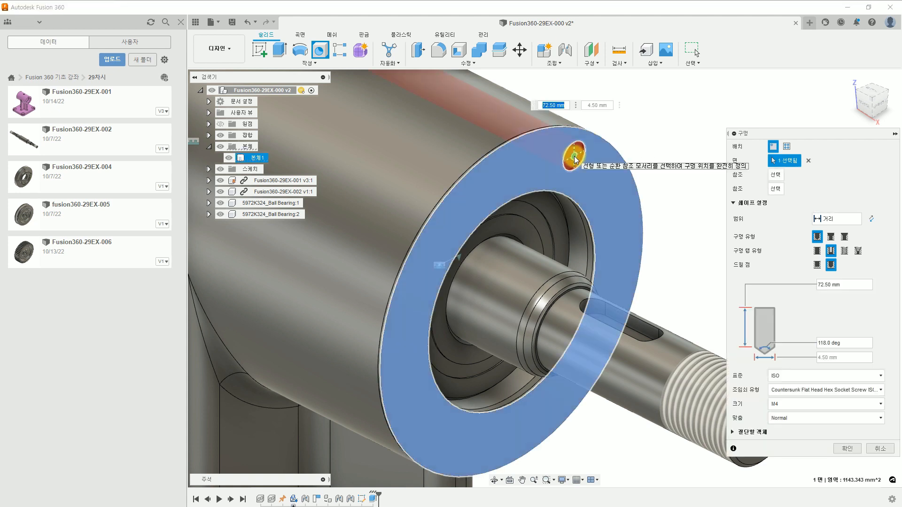
{"action": "left_click", "coordinate": [503, 181]}
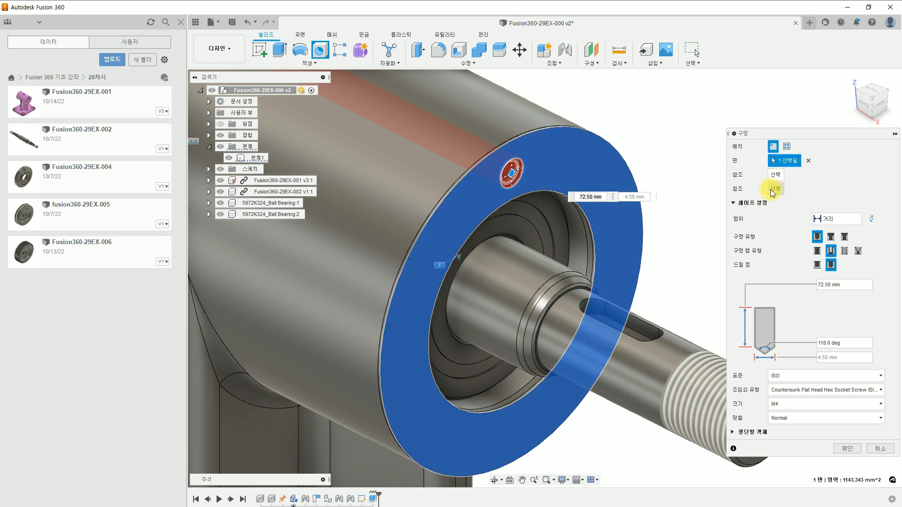
{"action": "left_click", "coordinate": [832, 219]}
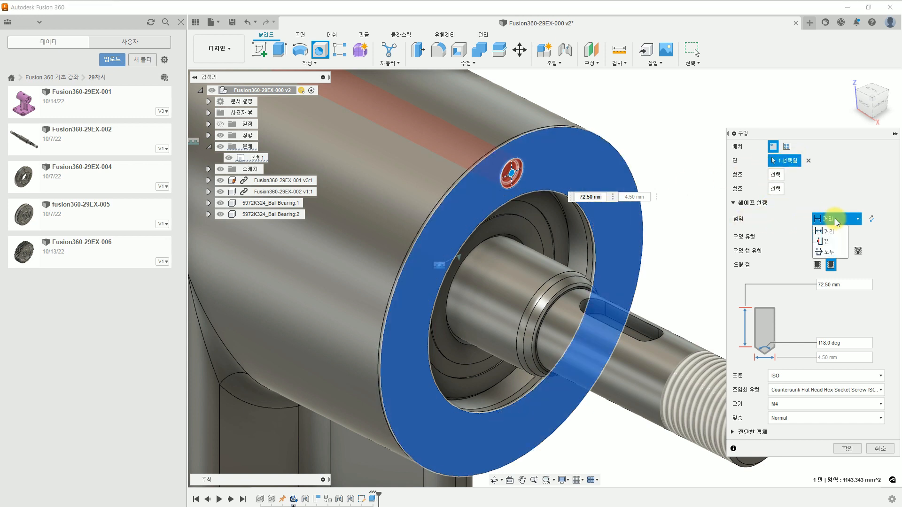
{"action": "left_click", "coordinate": [829, 252]}
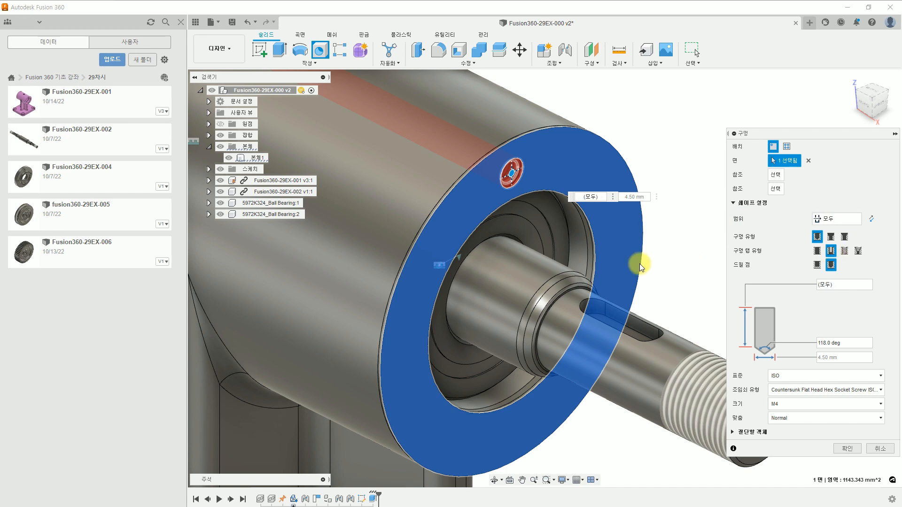
- Check the hole's path and its list of objects to cut, and create the hole through the gasket body
{"action": "scroll", "coordinate": [639, 266], "scroll_direction": "up", "scroll_amount": 2}
{"action": "scroll", "coordinate": [637, 264], "scroll_direction": "down", "scroll_amount": 5}
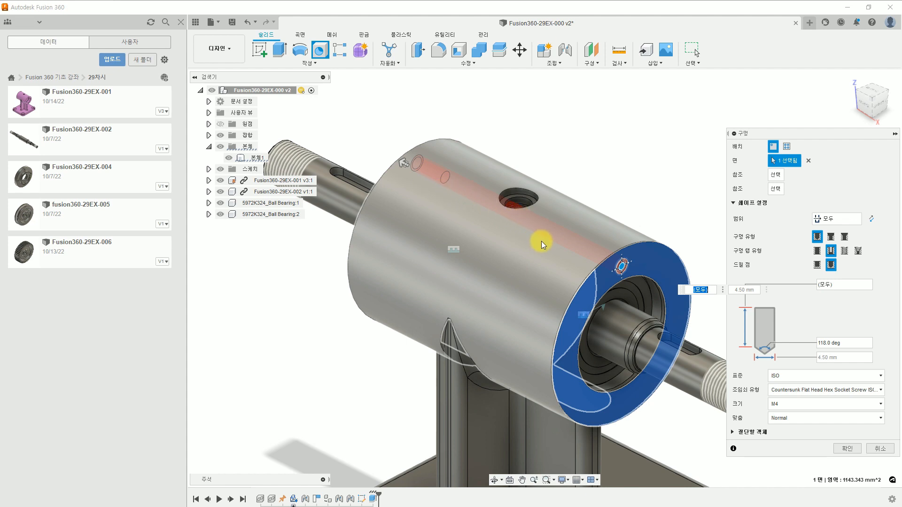
{"action": "middle_click_drag", "start_coordinate": [630, 323], "coordinate": [559, 285]}
{"action": "scroll", "coordinate": [562, 279], "scroll_direction": "up", "scroll_amount": 3}
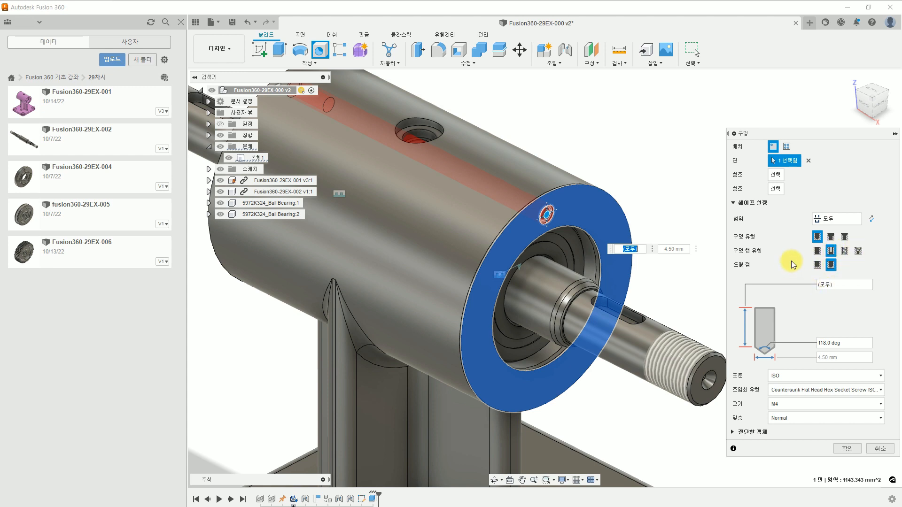
{"action": "left_click", "coordinate": [831, 265]}
{"action": "left_click", "coordinate": [777, 378]}
{"action": "left_click", "coordinate": [733, 432]}
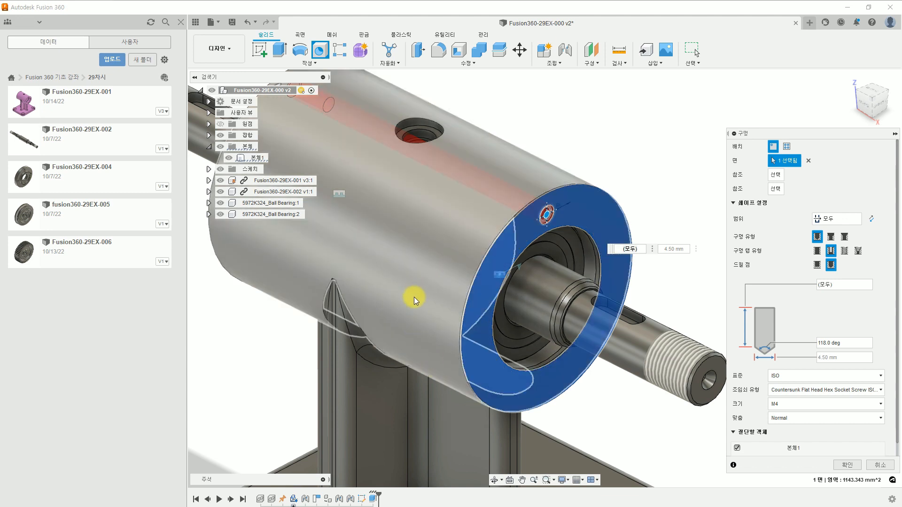
{"action": "left_click", "coordinate": [850, 464]}
- Examine the new gasket hole up close against the threaded housing hole behind it
{"action": "scroll", "coordinate": [565, 216], "scroll_direction": "up", "scroll_amount": 2}
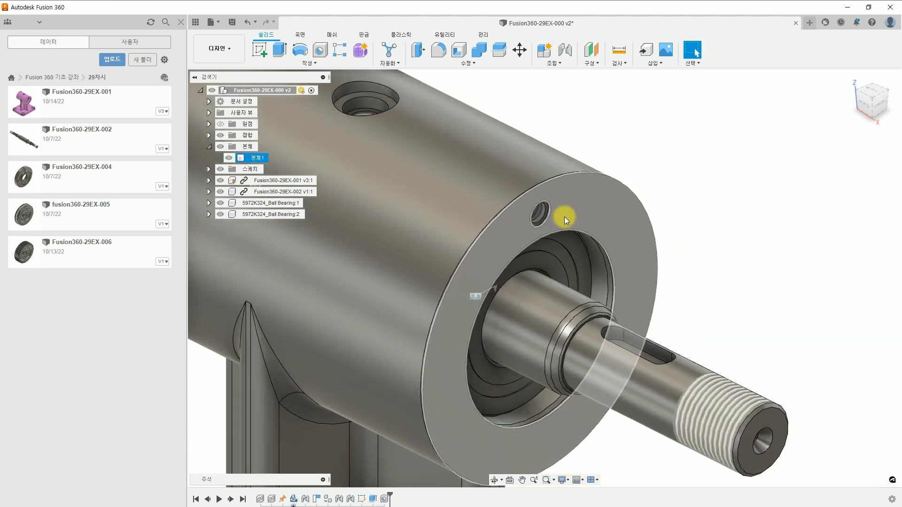
{"action": "scroll", "coordinate": [540, 220], "scroll_direction": "up", "scroll_amount": 8}
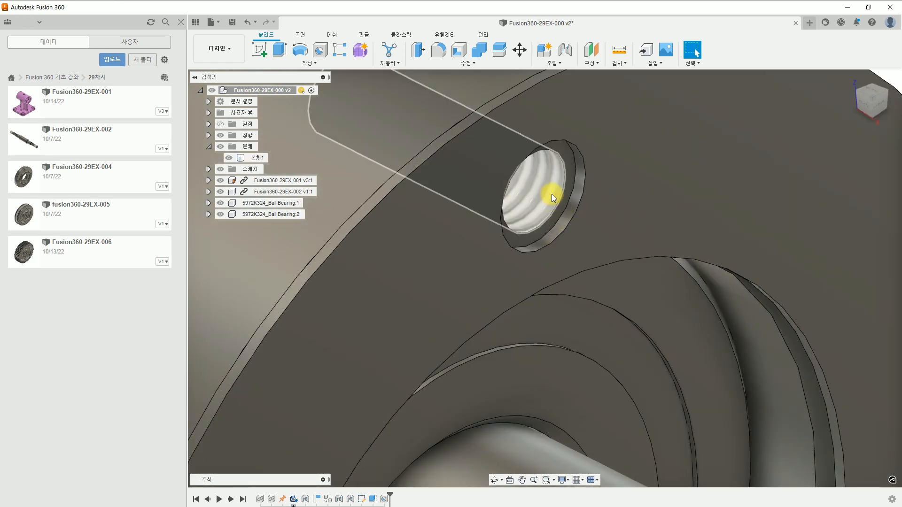
{"action": "scroll", "coordinate": [535, 208], "scroll_direction": "down", "scroll_amount": 6}
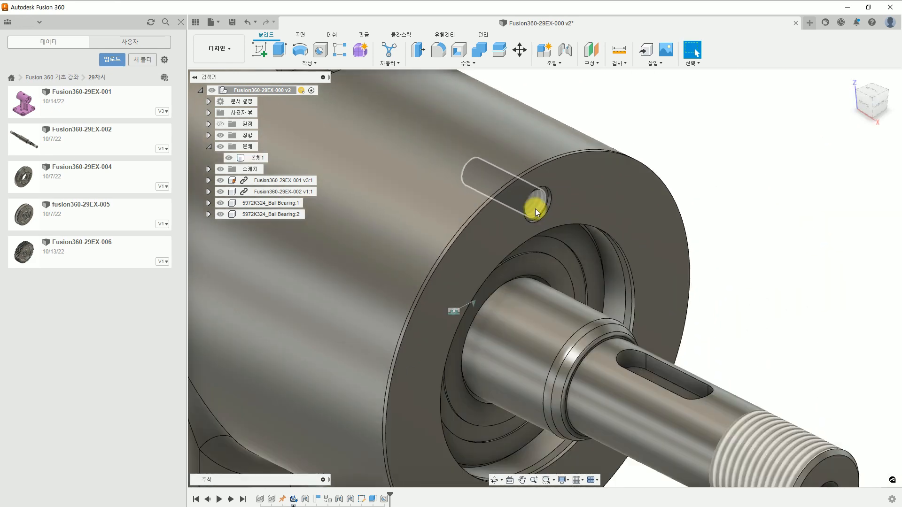
{"action": "scroll", "coordinate": [535, 208], "scroll_direction": "down", "scroll_amount": 3}
{"action": "left_click", "coordinate": [552, 200]}
{"action": "scroll", "coordinate": [553, 200], "scroll_direction": "up", "scroll_amount": 2}
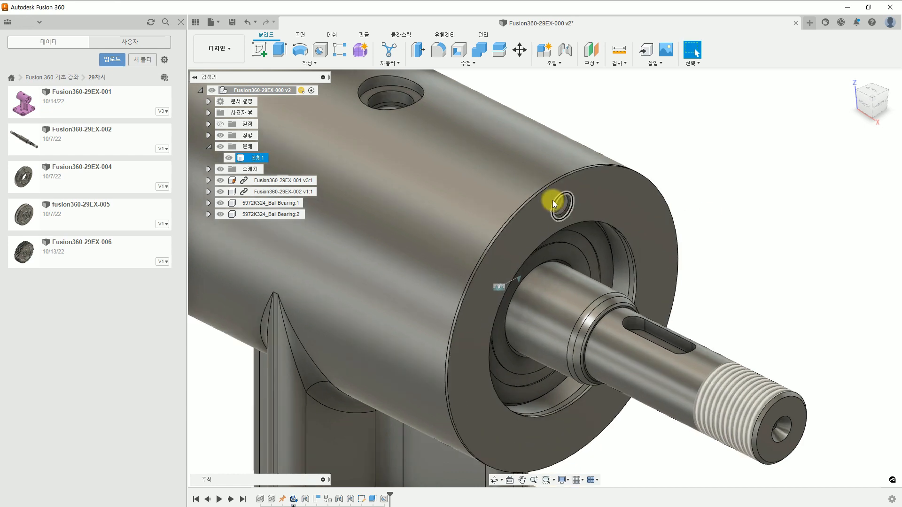
{"action": "scroll", "coordinate": [562, 210], "scroll_direction": "up", "scroll_amount": 2}
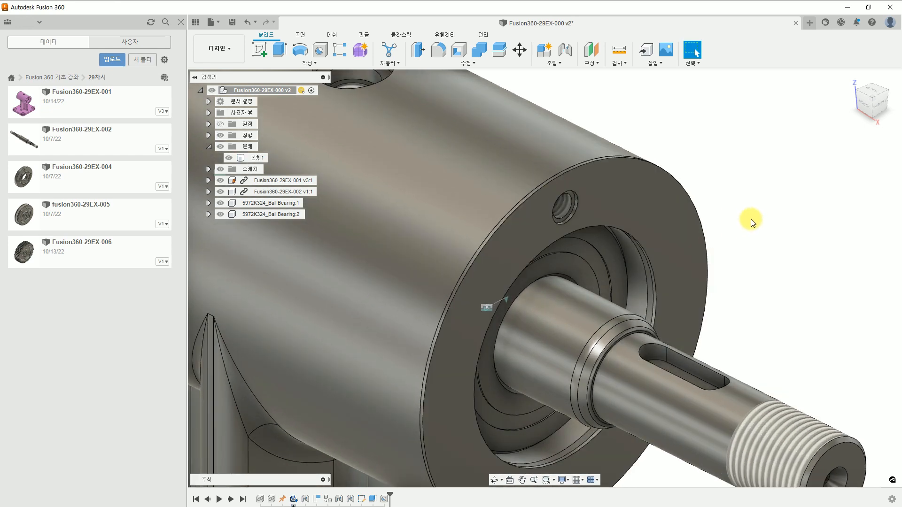
{"action": "left_click", "coordinate": [760, 215]}
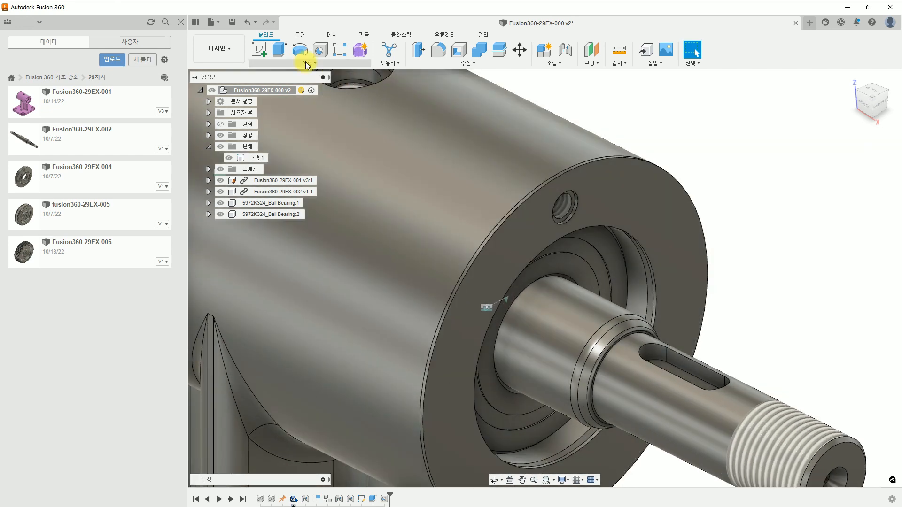
- Circular-pattern the gasket hole feature around the axis of the housing's cylinder, with full distribution and quantity 4
{"action": "left_click", "coordinate": [306, 65]}
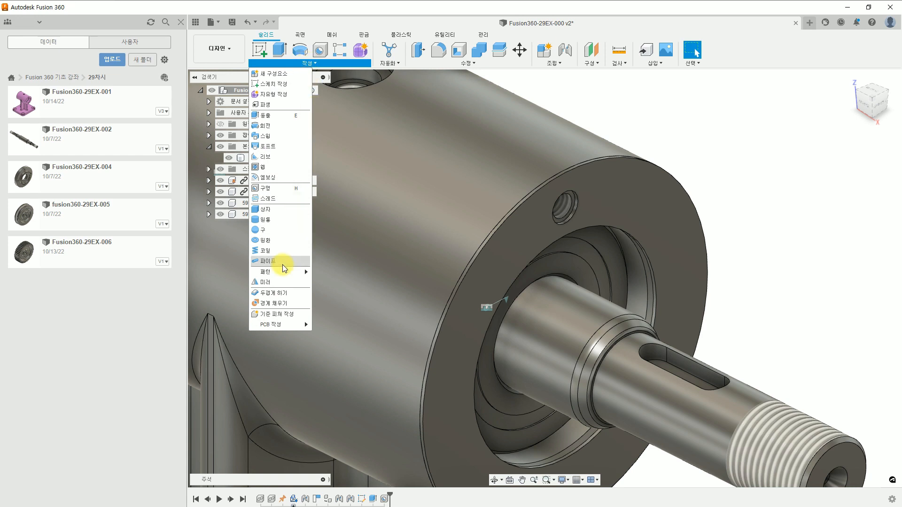
{"action": "mouse_move", "coordinate": [278, 272]}
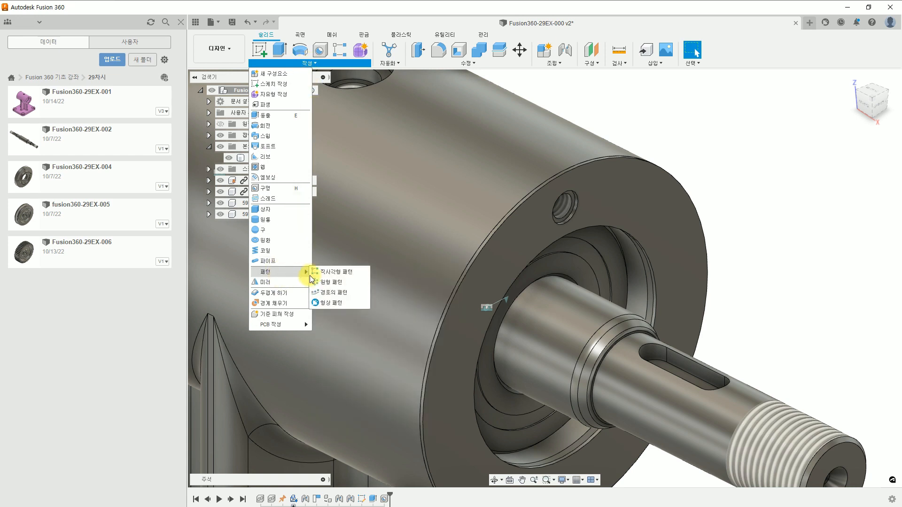
{"action": "left_click", "coordinate": [336, 281]}
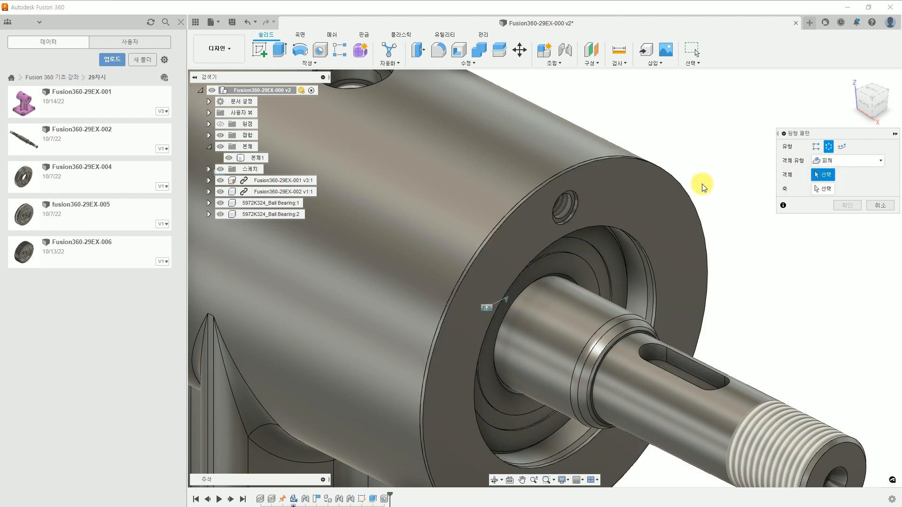
{"action": "scroll", "coordinate": [552, 196], "scroll_direction": "up", "scroll_amount": 2}
{"action": "scroll", "coordinate": [583, 218], "scroll_direction": "up", "scroll_amount": 2}
{"action": "left_click", "coordinate": [582, 218]}
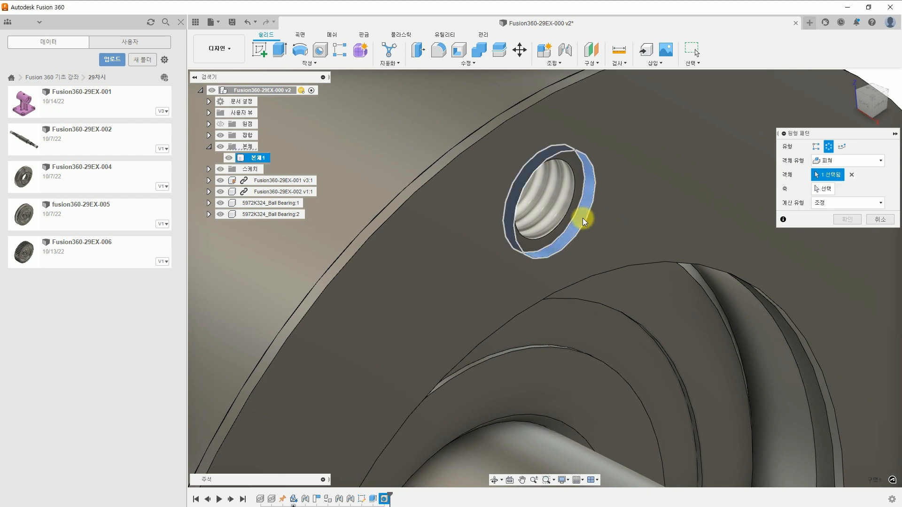
{"action": "scroll", "coordinate": [621, 240], "scroll_direction": "up", "scroll_amount": 2}
{"action": "scroll", "coordinate": [621, 241], "scroll_direction": "down", "scroll_amount": 8}
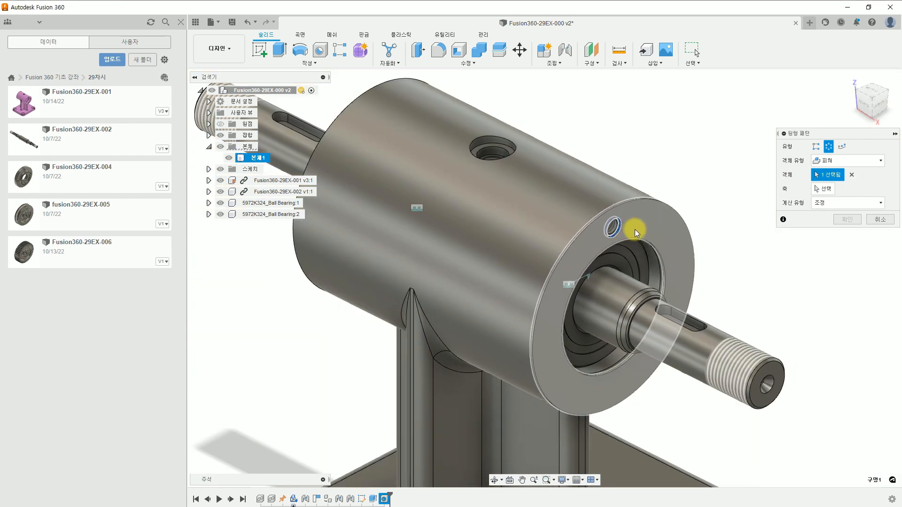
{"action": "scroll", "coordinate": [635, 231], "scroll_direction": "down", "scroll_amount": 3}
{"action": "left_click", "coordinate": [823, 189]}
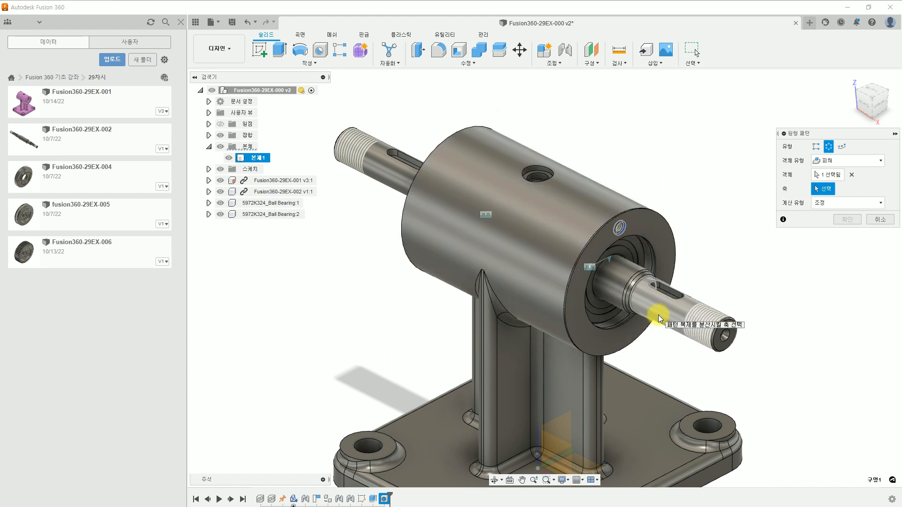
{"action": "left_click", "coordinate": [544, 251]}
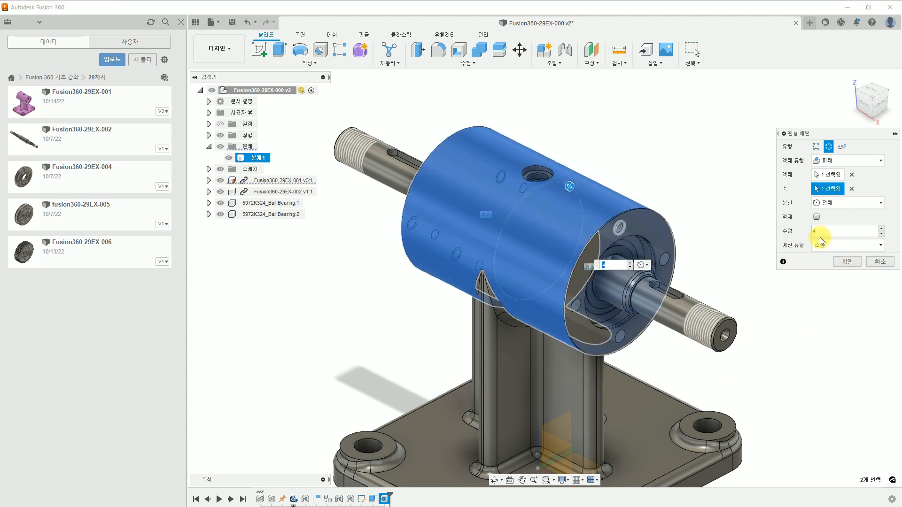
{"action": "left_click", "coordinate": [847, 262]}
{"action": "scroll", "coordinate": [615, 345], "scroll_direction": "up", "scroll_amount": 5}
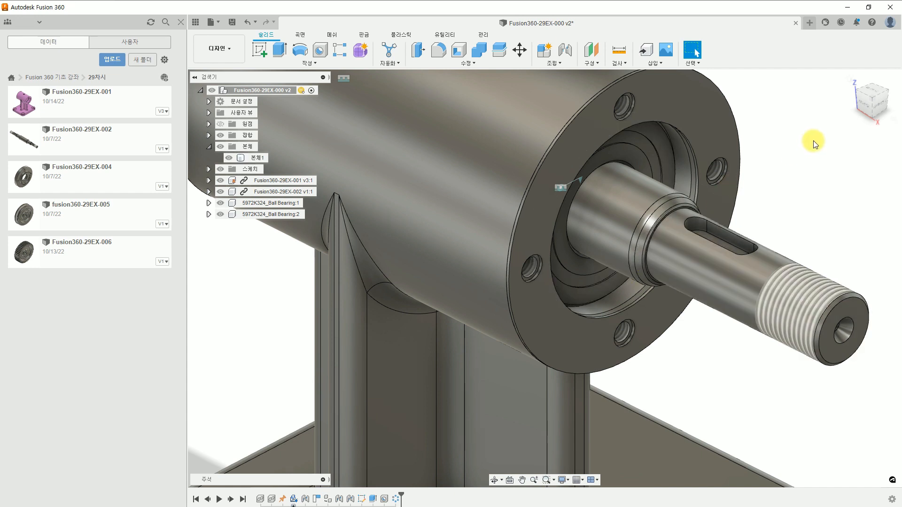
{"action": "left_click", "coordinate": [851, 77]}
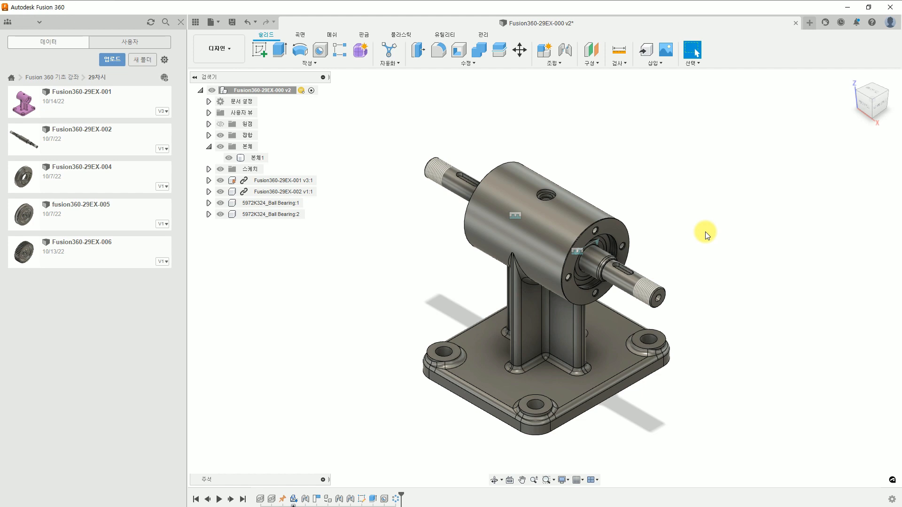
{"action": "scroll", "coordinate": [678, 243], "scroll_direction": "down", "scroll_amount": 2}
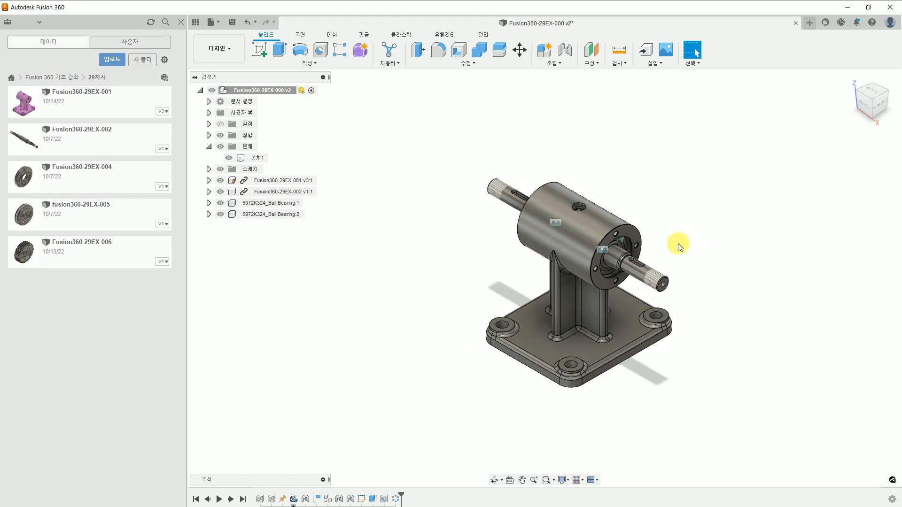
- Create a component from the gasket body in the assembly
{"action": "scroll", "coordinate": [636, 236], "scroll_direction": "up", "scroll_amount": 3}
{"action": "scroll", "coordinate": [636, 236], "scroll_direction": "up", "scroll_amount": 3}
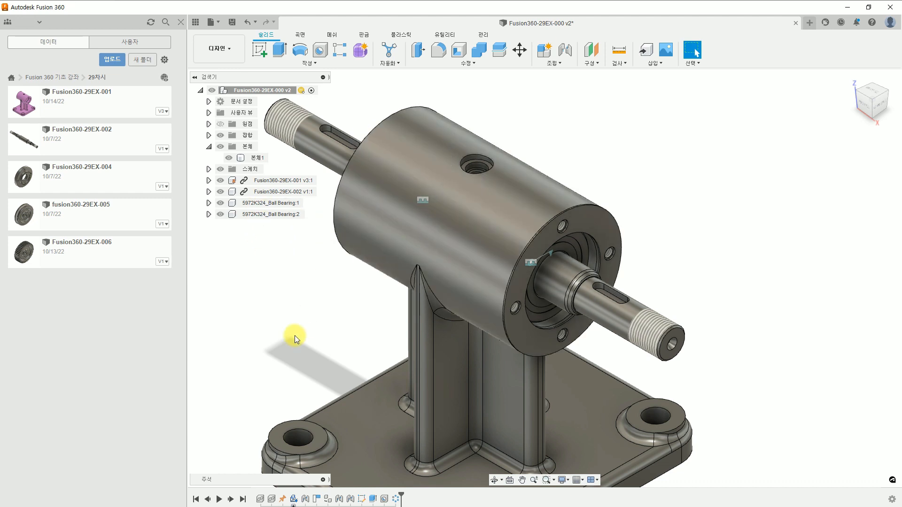
{"action": "left_click", "coordinate": [254, 158]}
{"action": "left_click", "coordinate": [653, 242]}
{"action": "right_click", "coordinate": [258, 158]}
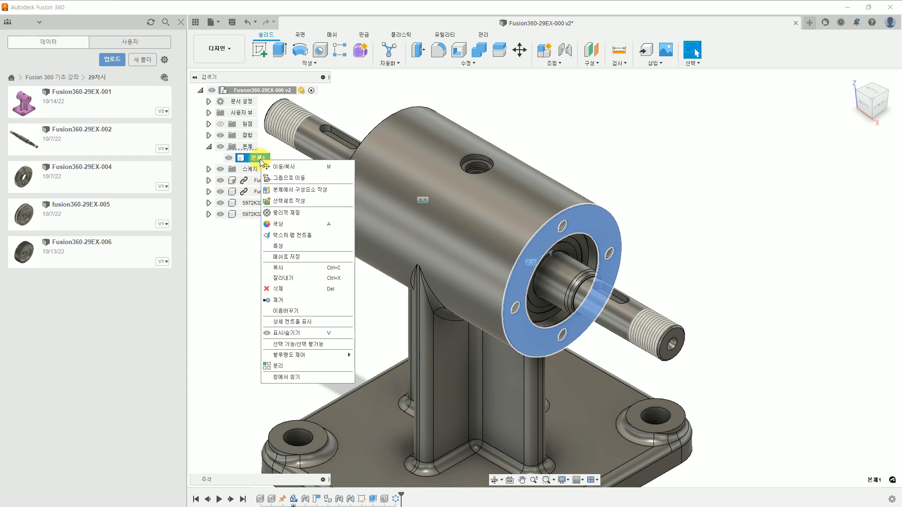
{"action": "left_click", "coordinate": [293, 190]}
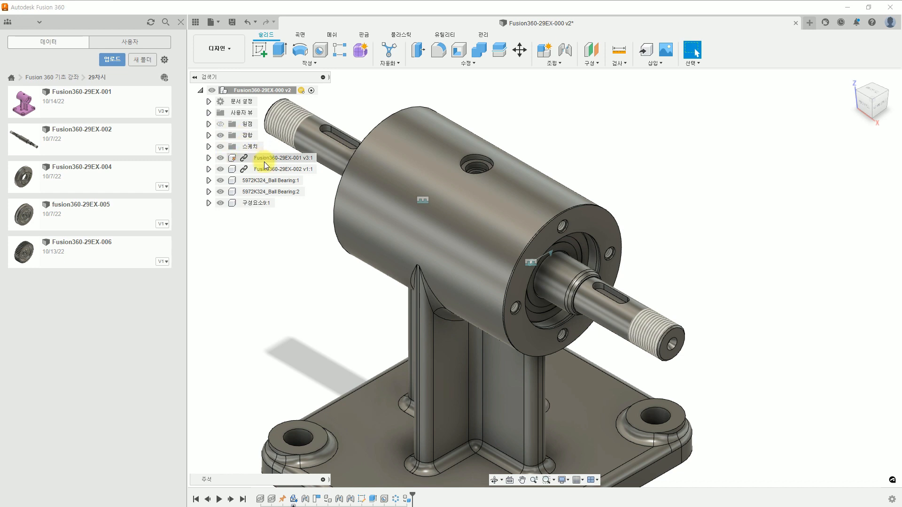
- Rename the new gasket component as 가스켓
{"action": "left_click", "coordinate": [257, 203]}
{"action": "left_click", "coordinate": [257, 203]}
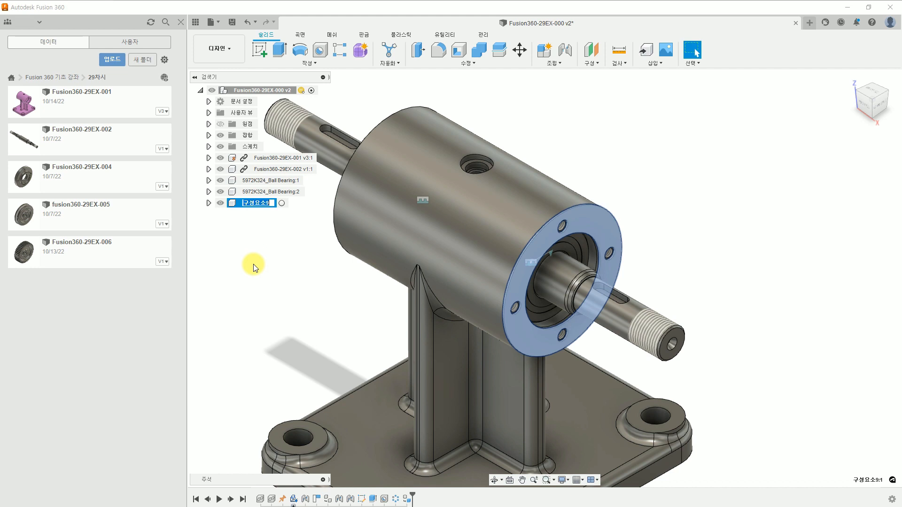
{"action": "type", "text": "가"}
{"action": "type", "text": "스ㅋ"}
{"action": "type", "text": "ㅔㅅ"}
{"action": "key", "text": "Return"}
- Test whether the gasket component can be pulled away from the housing, and undo the move
{"action": "left_click", "coordinate": [734, 173]}
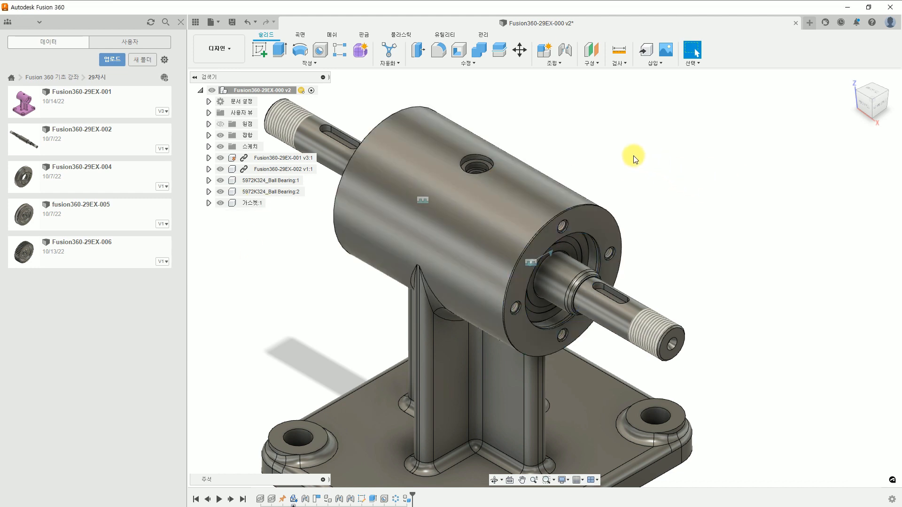
{"action": "left_click_drag", "start_coordinate": [609, 226], "coordinate": [703, 177]}
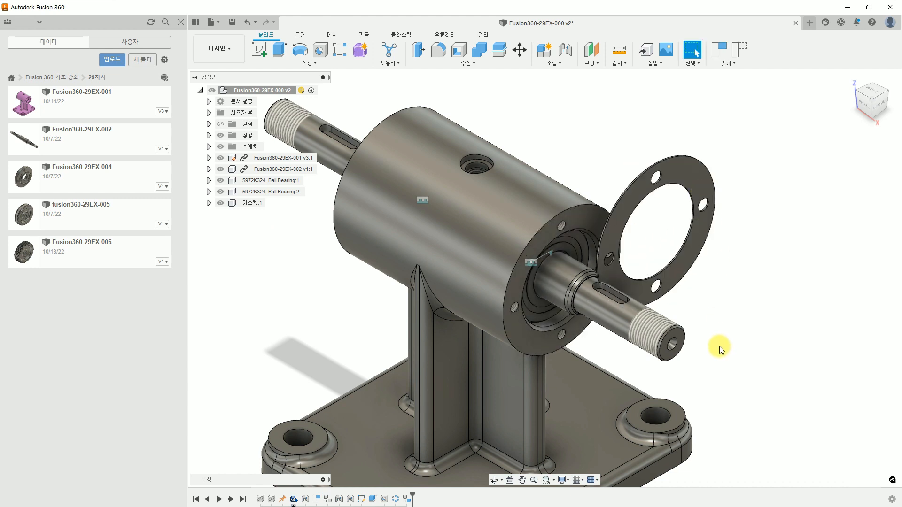
{"action": "key", "text": "ctrl+z"}
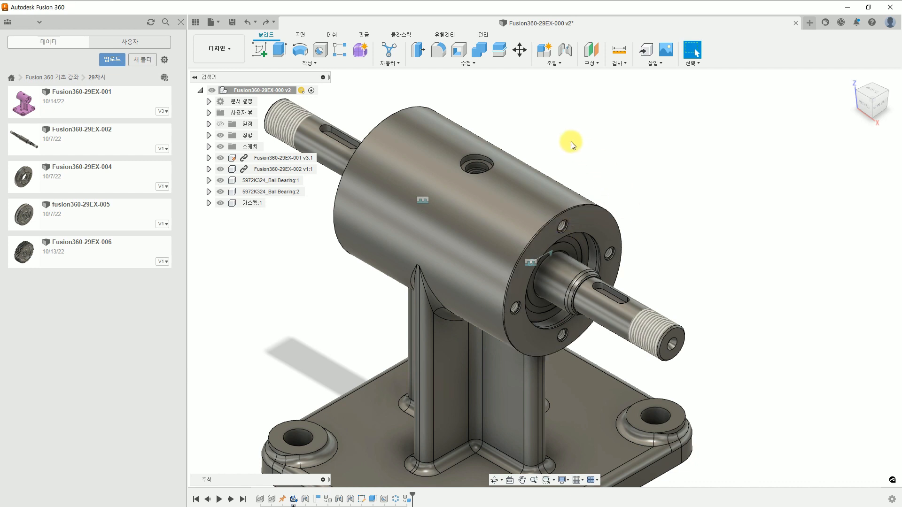
- Fix the gasket to the housing with an as-built joint, trying Revolute about the gasket's center before choosing Rigid
{"action": "left_click", "coordinate": [556, 65]}
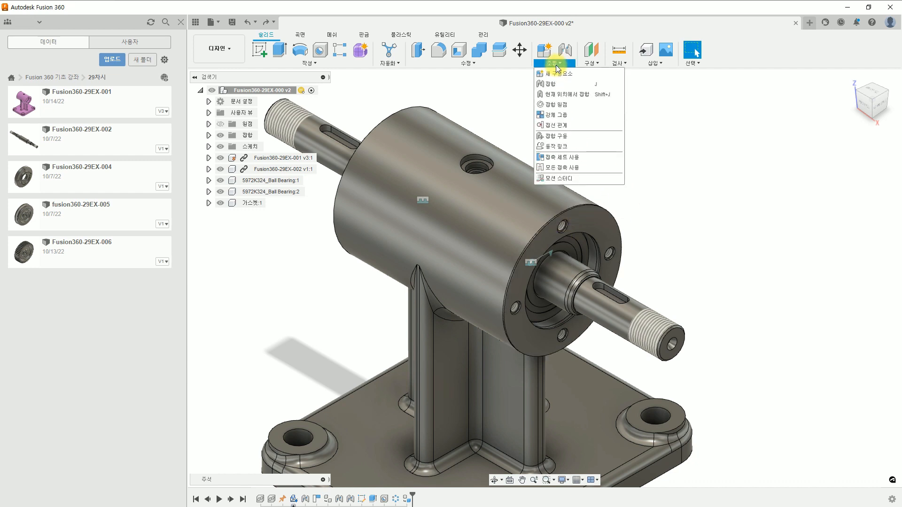
{"action": "left_click", "coordinate": [565, 96]}
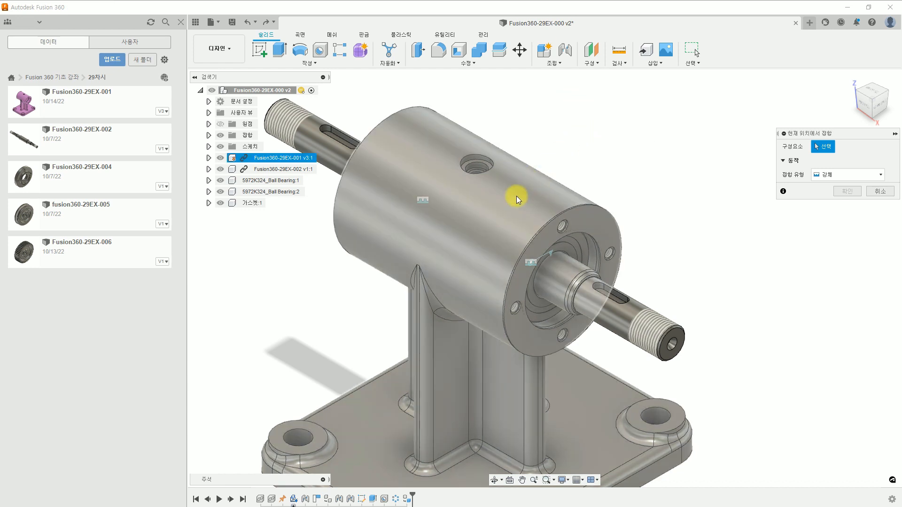
{"action": "left_click", "coordinate": [517, 201]}
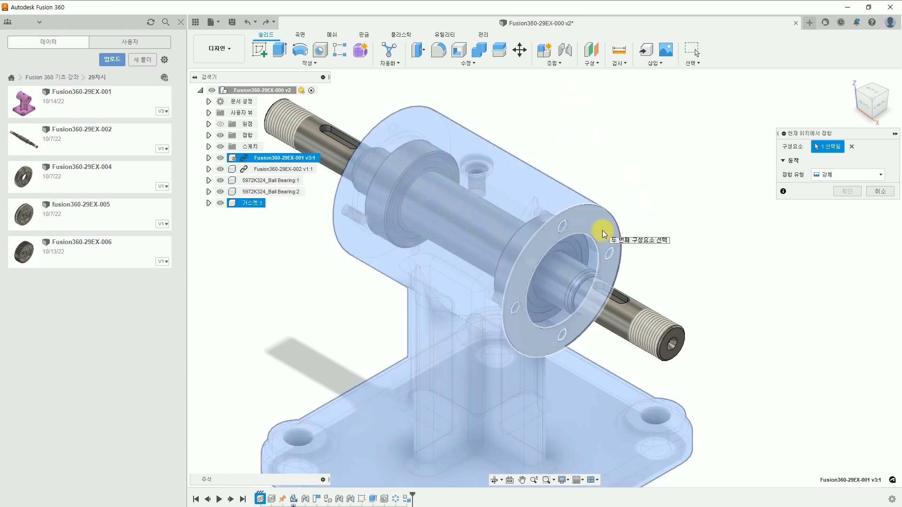
{"action": "left_click", "coordinate": [602, 230]}
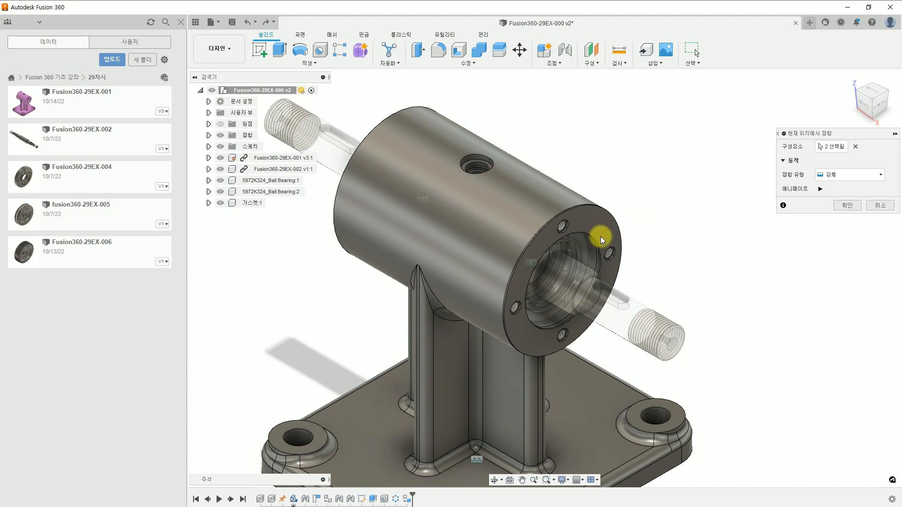
{"action": "left_click", "coordinate": [849, 174]}
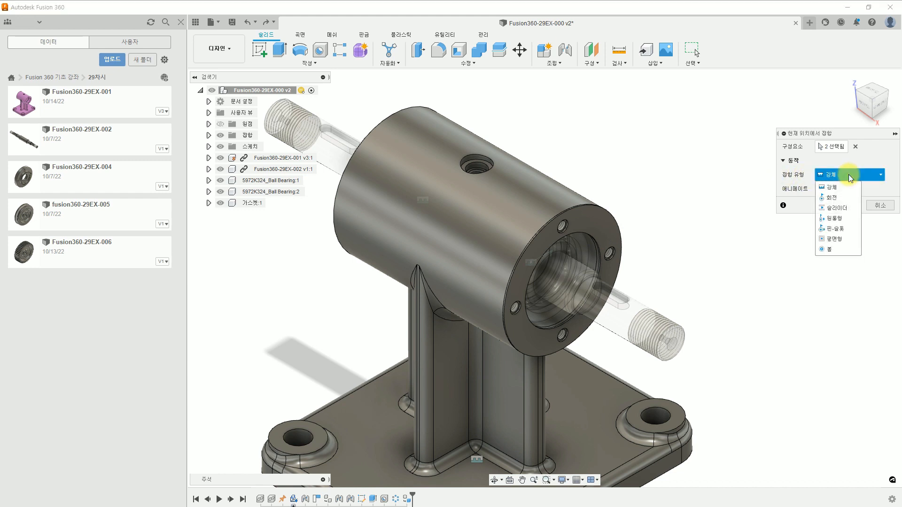
{"action": "left_click", "coordinate": [841, 200]}
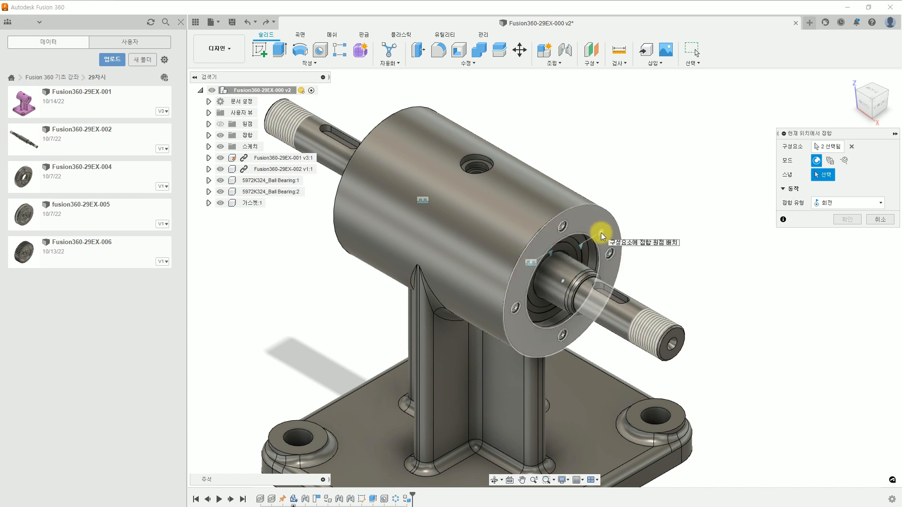
{"action": "left_click", "coordinate": [562, 281]}
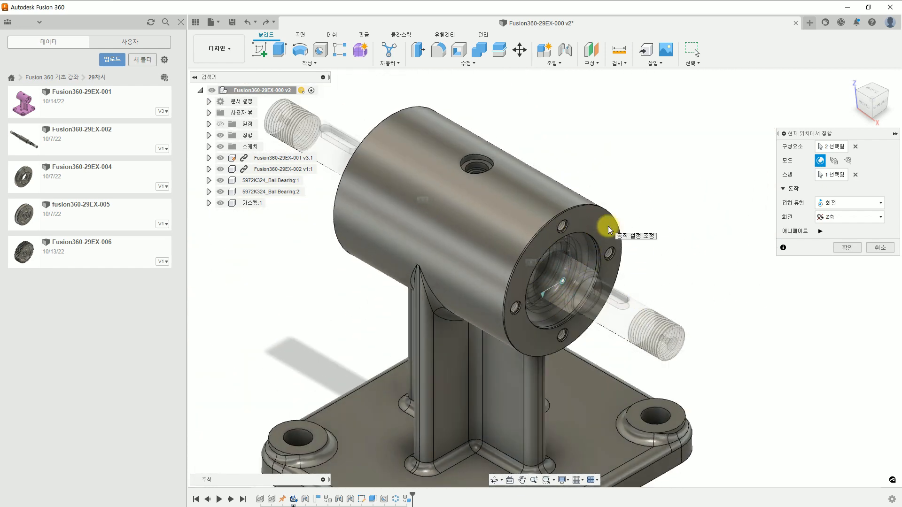
{"action": "left_click", "coordinate": [853, 206]}
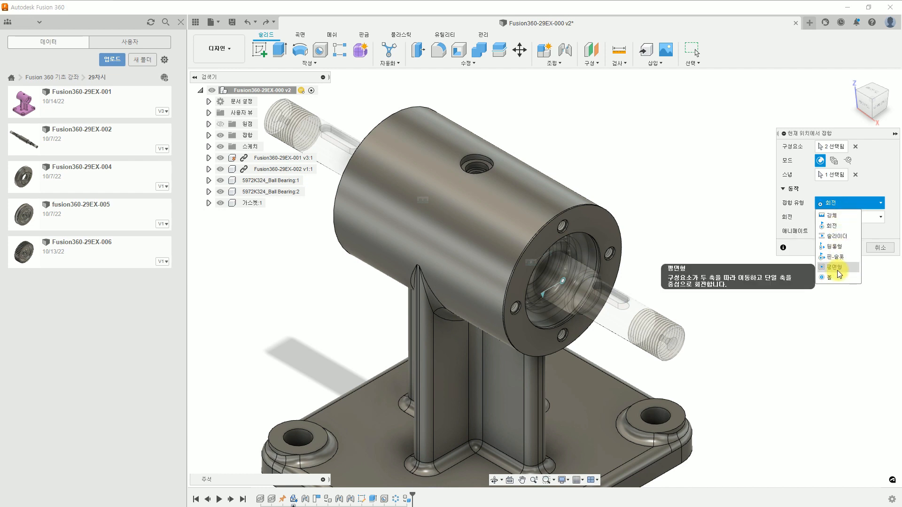
{"action": "left_click", "coordinate": [831, 217]}
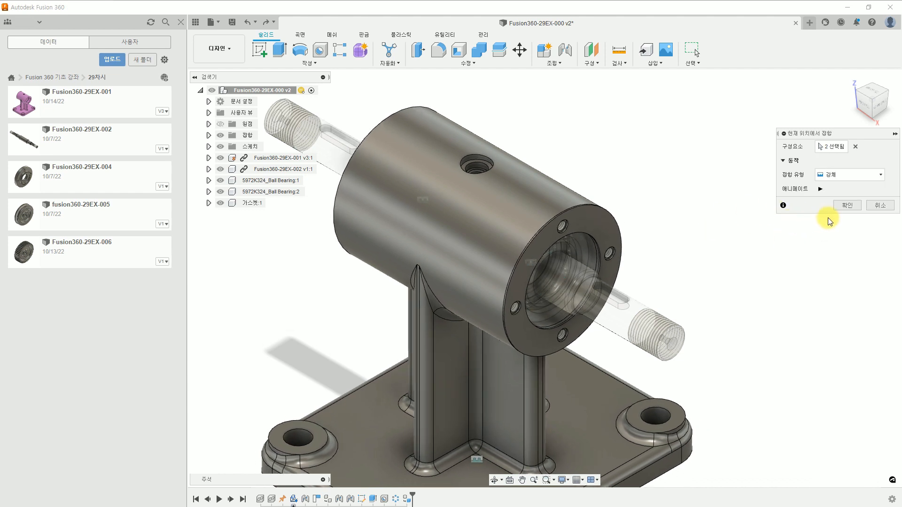
{"action": "left_click", "coordinate": [846, 206]}
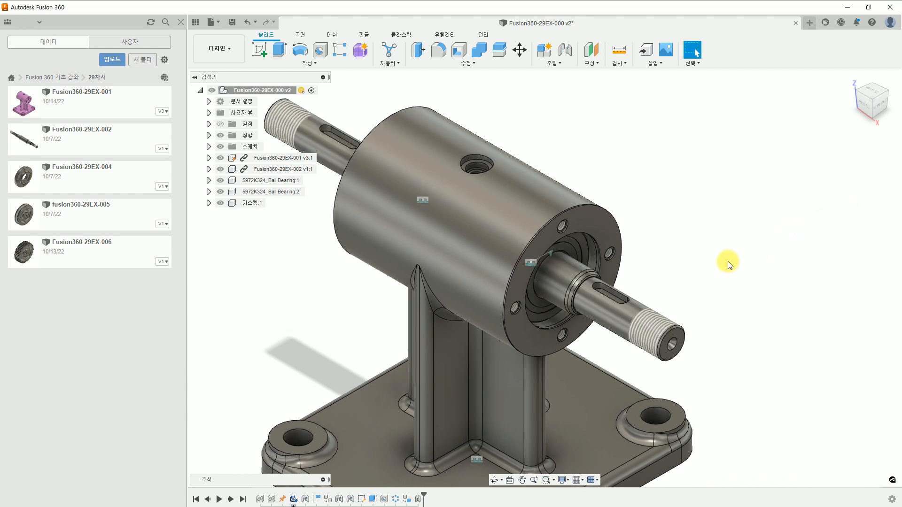
- Paste a copy of the 가스켓 component and move it about -145 mm along X, beyond the shaft's opposite end
{"action": "middle_click_drag", "start_coordinate": [486, 216], "coordinate": [640, 258]}
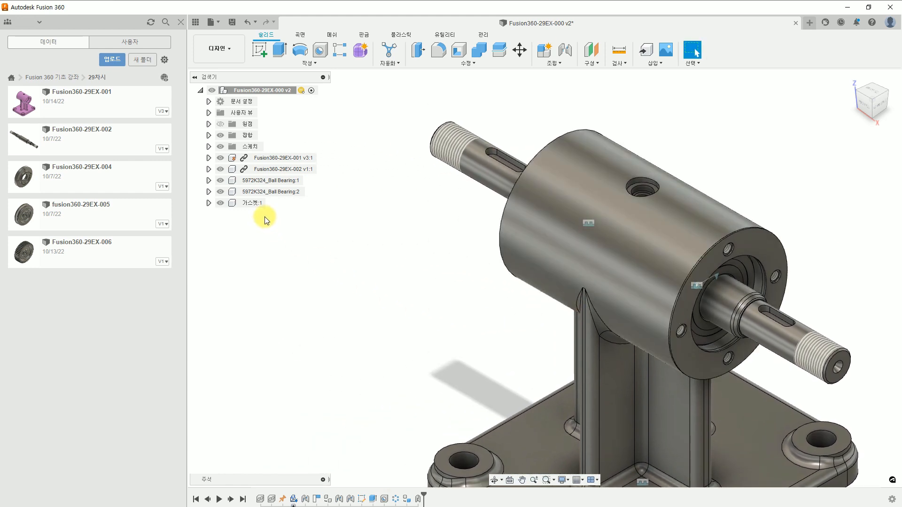
{"action": "left_click", "coordinate": [251, 203]}
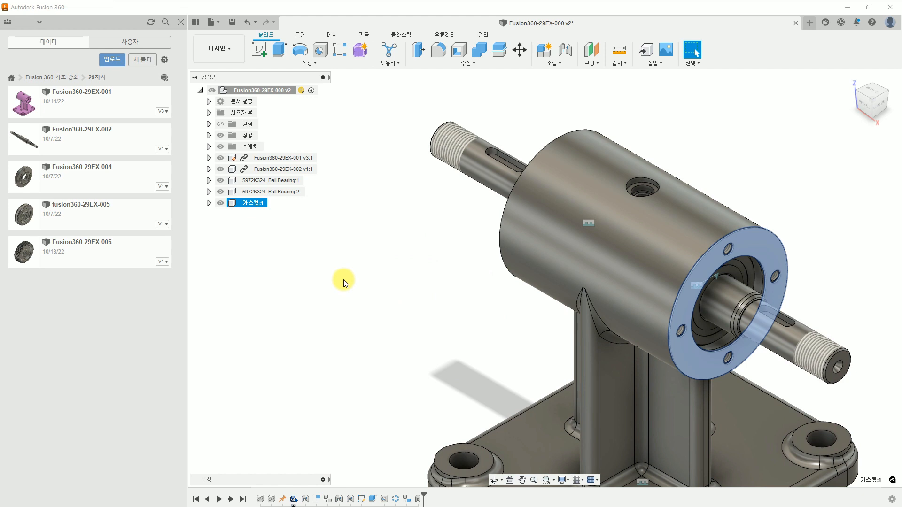
{"action": "key", "text": "ctrl+c"}
{"action": "key", "text": "ctrl+v"}
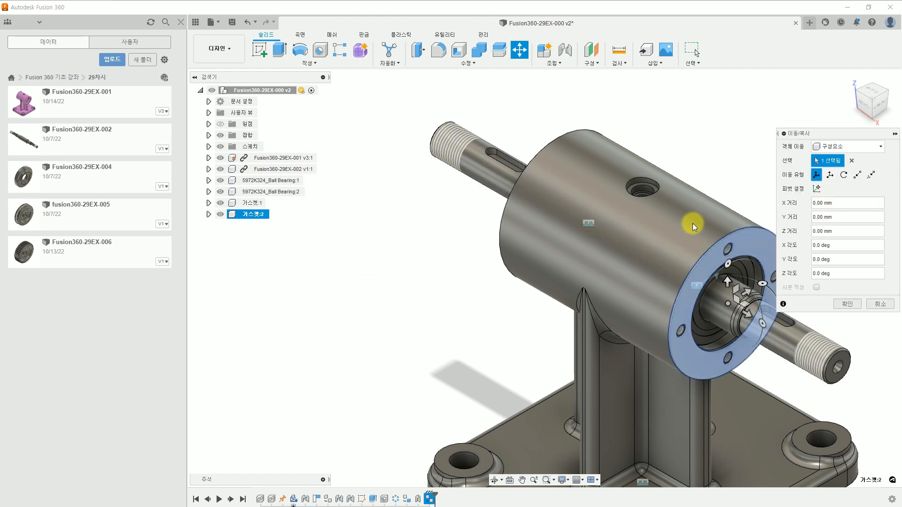
{"action": "left_click_drag", "start_coordinate": [747, 313], "coordinate": [368, 184]}
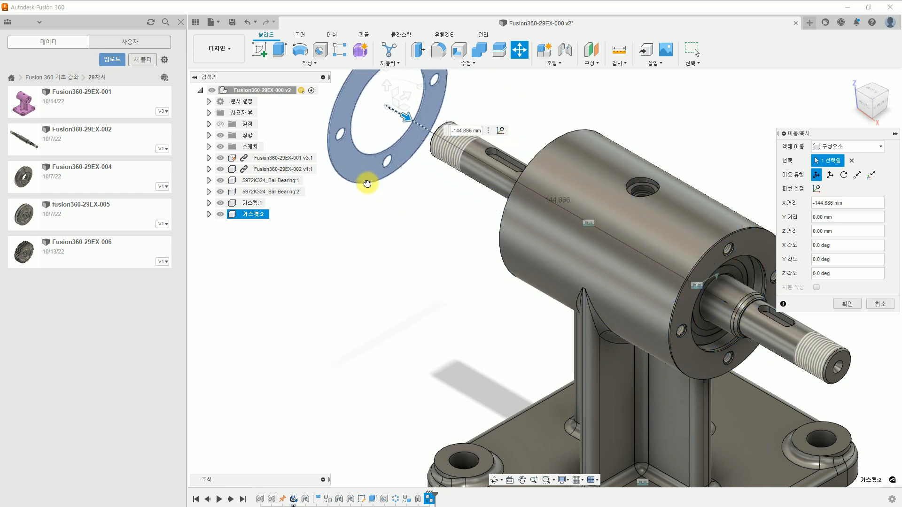
{"action": "left_click", "coordinate": [847, 304]}
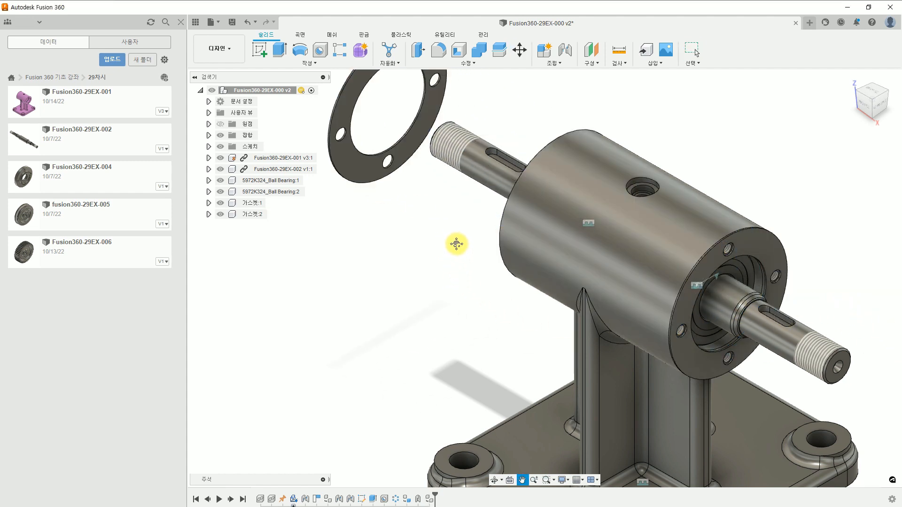
- Join the copied gasket's center to the center of the housing's opposite end face with a Rigid joint
{"action": "middle_click_drag", "start_coordinate": [457, 242], "coordinate": [489, 283]}
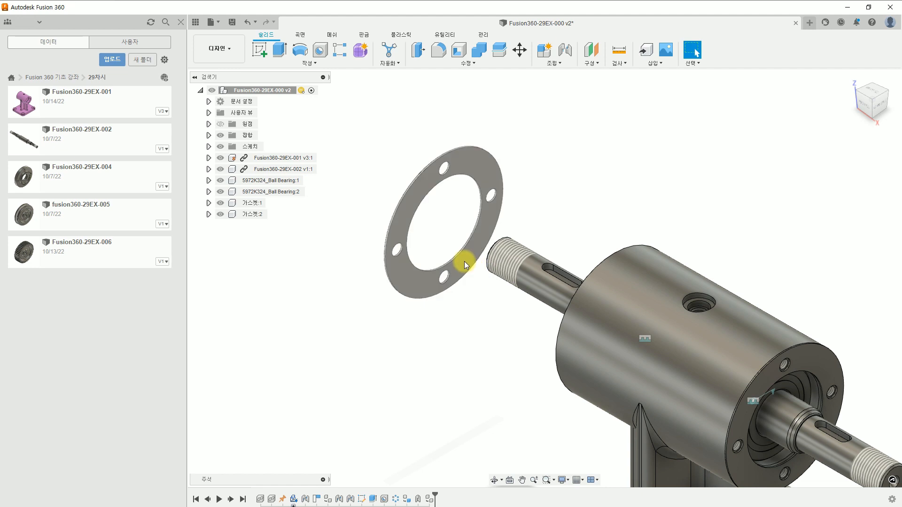
{"action": "left_click", "coordinate": [563, 51]}
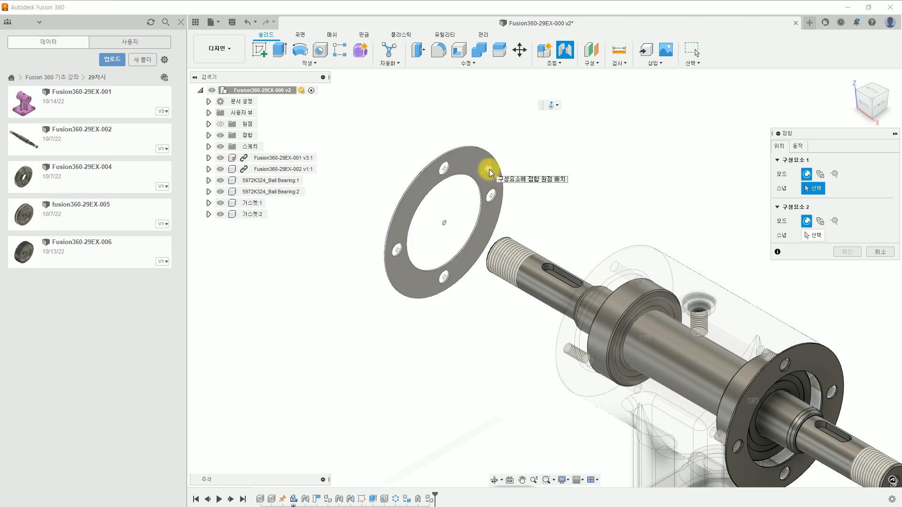
{"action": "left_click", "coordinate": [445, 227]}
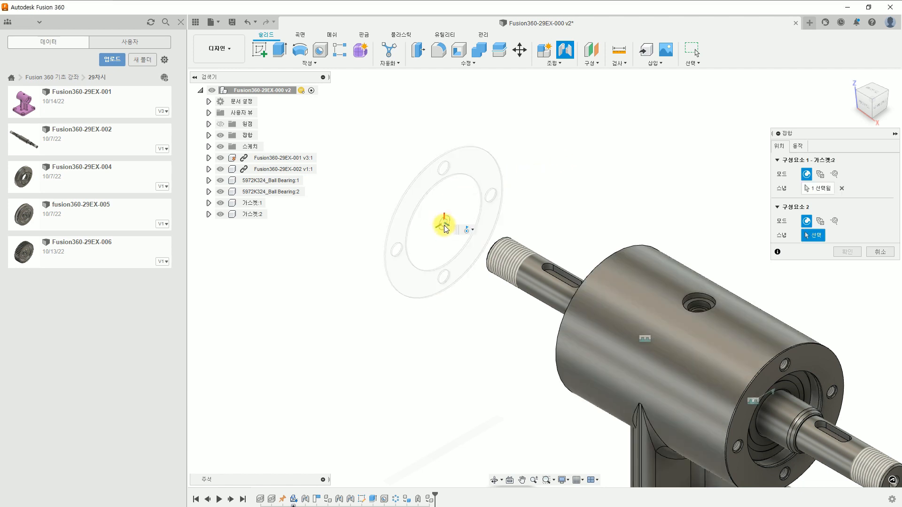
{"action": "middle_click_drag", "start_coordinate": [445, 316], "coordinate": [530, 312], "text": "shift"}
{"action": "middle_click_drag", "start_coordinate": [573, 225], "coordinate": [571, 281], "text": "shift"}
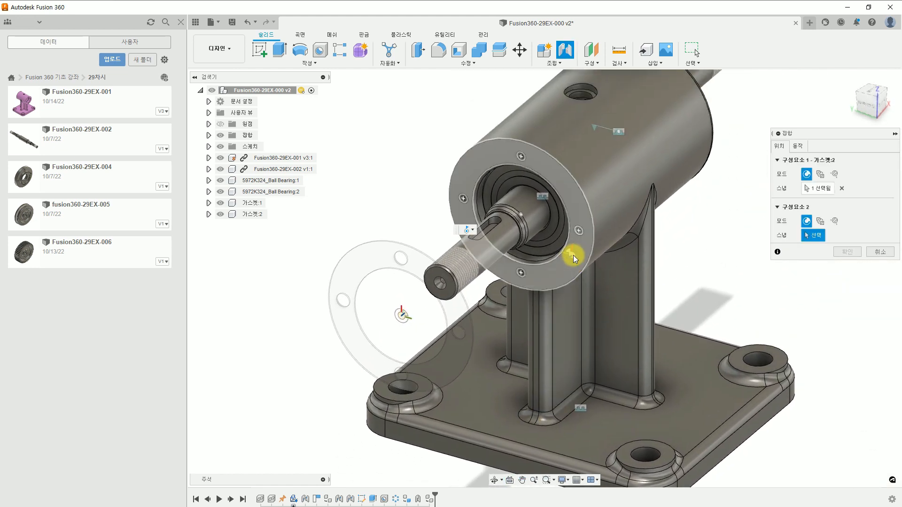
{"action": "left_click", "coordinate": [531, 218]}
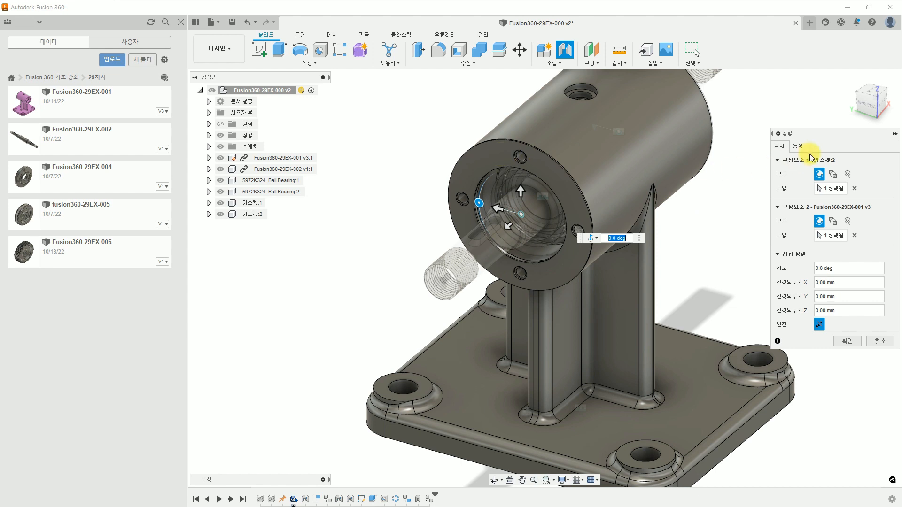
{"action": "left_click", "coordinate": [798, 146]}
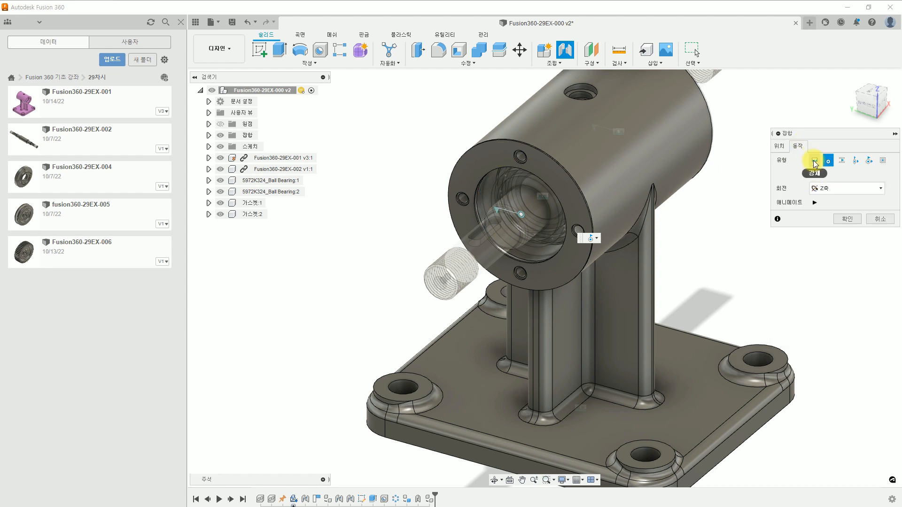
{"action": "left_click", "coordinate": [815, 162]}
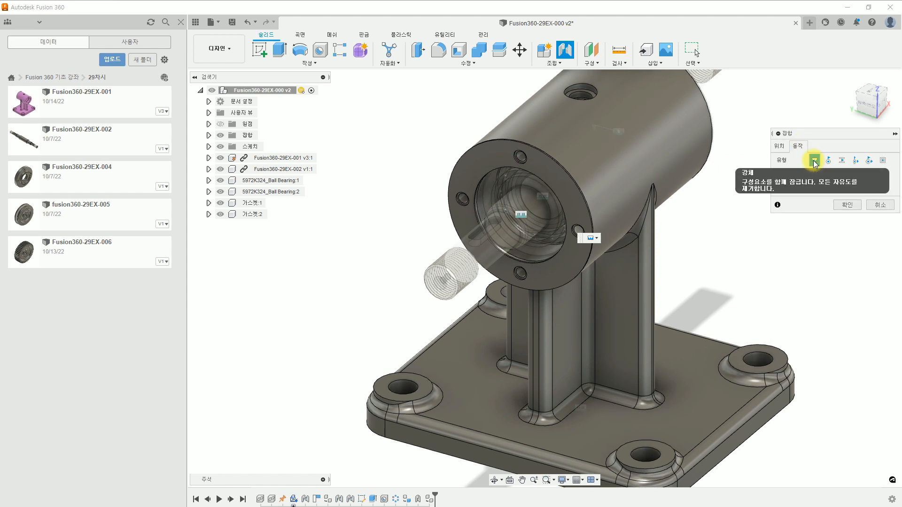
{"action": "left_click", "coordinate": [846, 205]}
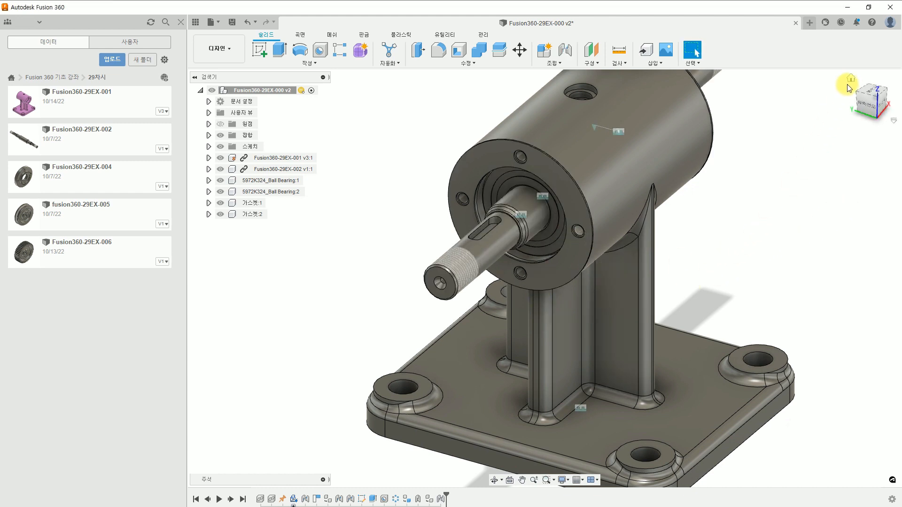
- Return to the home view and insert the Fusion360-29EX-004 part into the assembly
{"action": "left_click", "coordinate": [850, 78]}
{"action": "middle_click_drag", "start_coordinate": [769, 213], "coordinate": [735, 265], "text": "shift"}
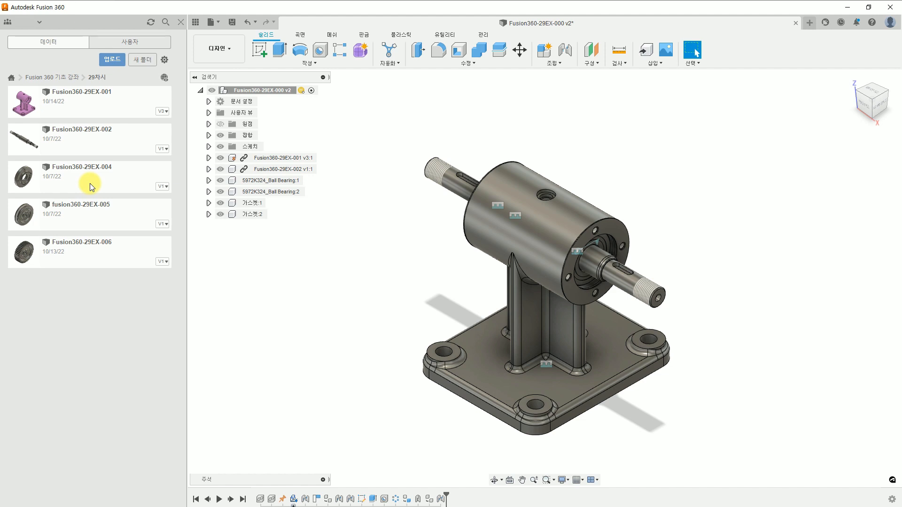
{"action": "left_click_drag", "start_coordinate": [92, 182], "coordinate": [644, 207]}
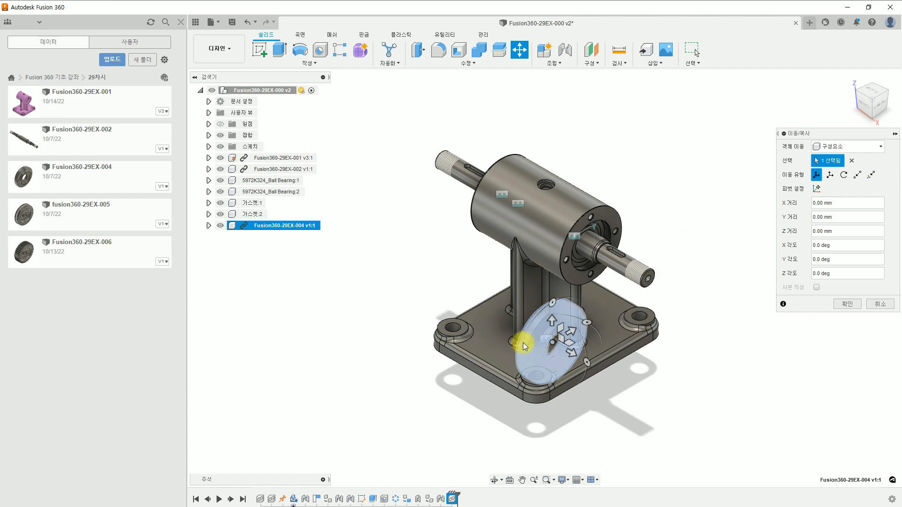
- Move the Fusion360-29EX-004 cover clear of the housing and paste a second copy offset about -57.6 mm in X
{"action": "left_click_drag", "start_coordinate": [570, 332], "coordinate": [741, 288]}
{"action": "left_click", "coordinate": [841, 304]}
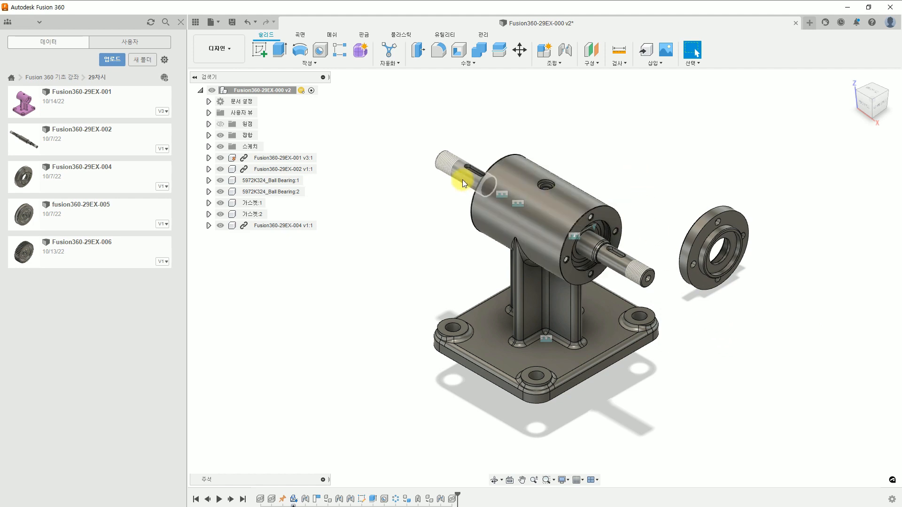
{"action": "left_click", "coordinate": [281, 229]}
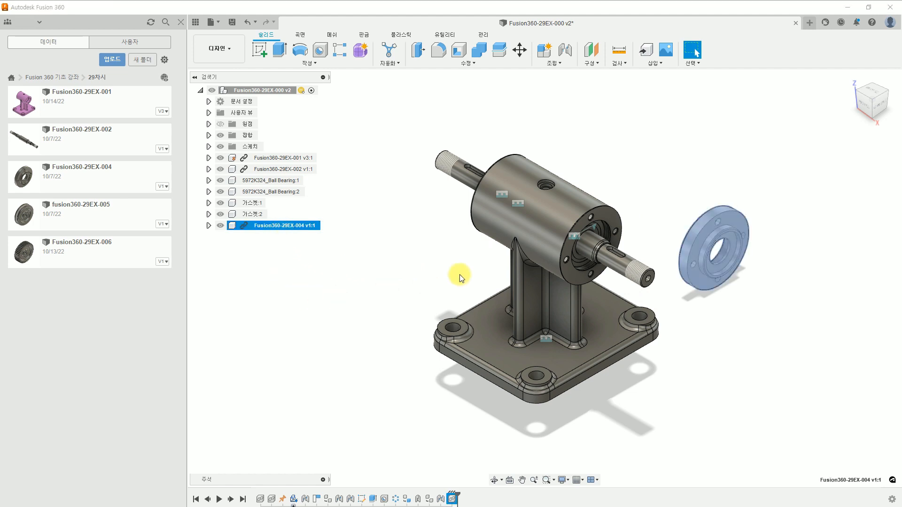
{"action": "left_click", "coordinate": [679, 173]}
{"action": "key", "text": "ctrl+v"}
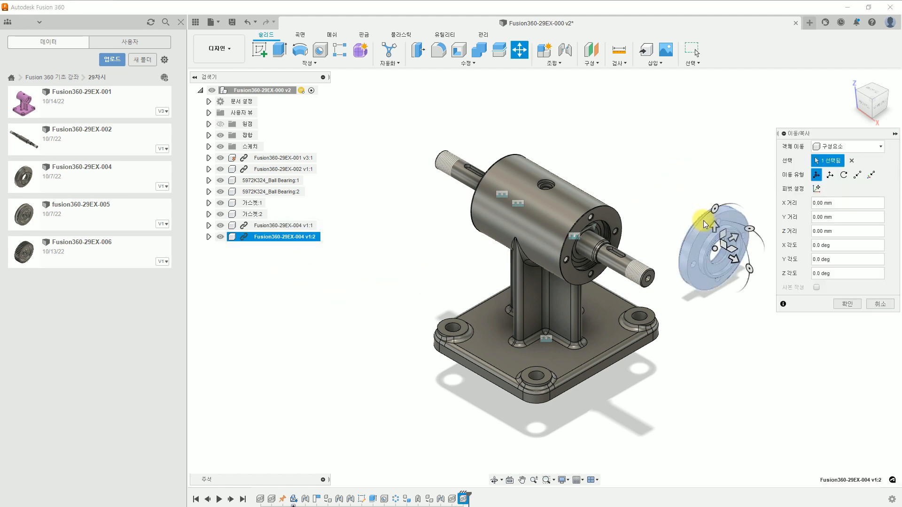
{"action": "left_click_drag", "start_coordinate": [731, 256], "coordinate": [663, 210]}
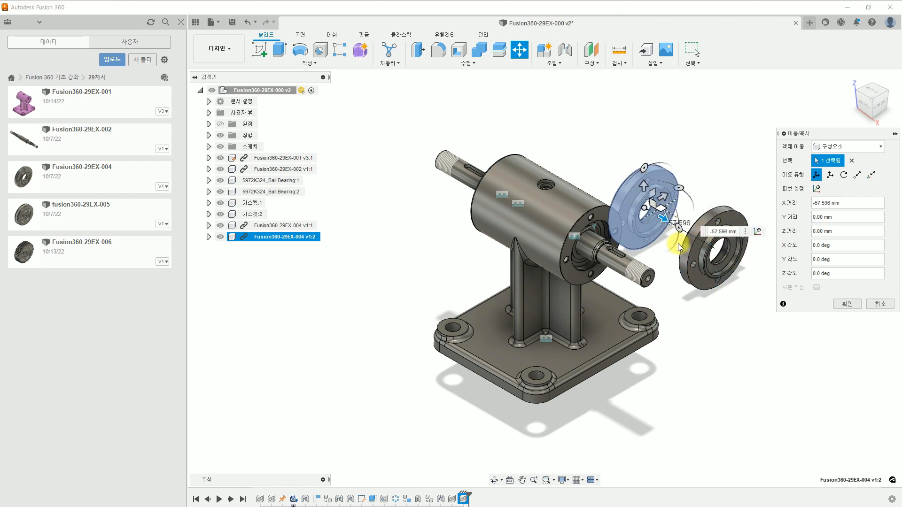
{"action": "left_click", "coordinate": [839, 303]}
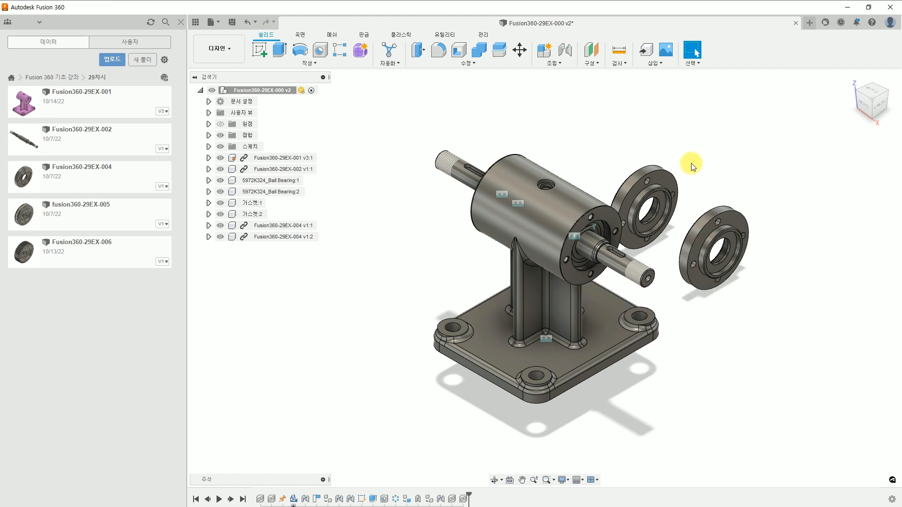
- Create a rigid joint seating the first Fusion360-29EX-004 cover concentrically on the outer face of gasket 가스켓:1
{"action": "left_click", "coordinate": [566, 52]}
{"action": "scroll", "coordinate": [723, 269], "scroll_direction": "up", "scroll_amount": 5}
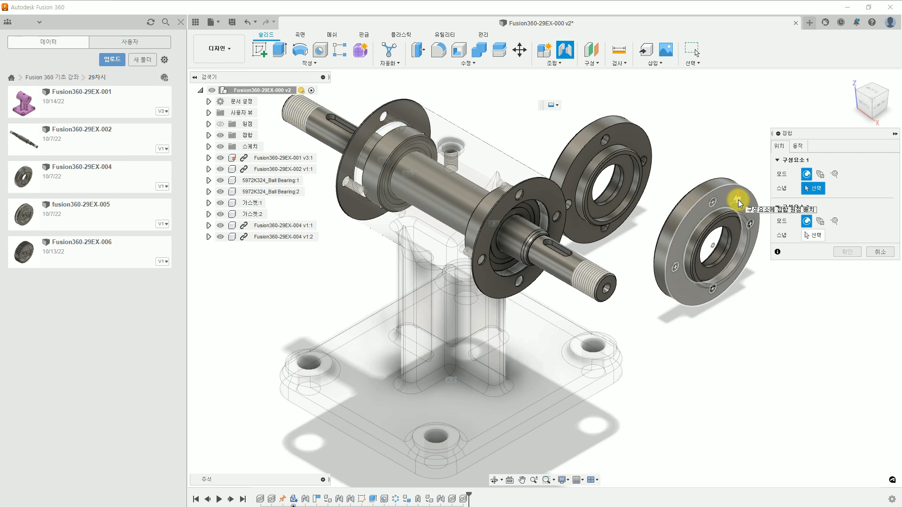
{"action": "left_click", "coordinate": [716, 244]}
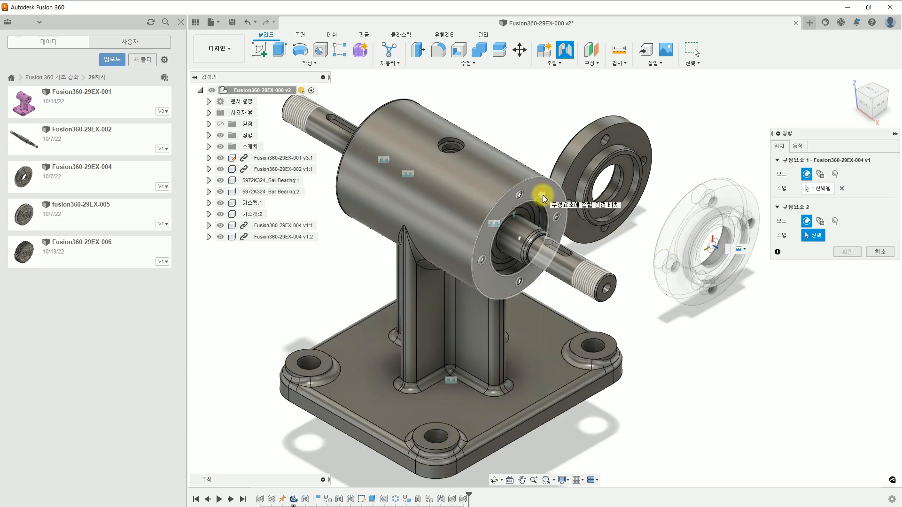
{"action": "left_click", "coordinate": [516, 242]}
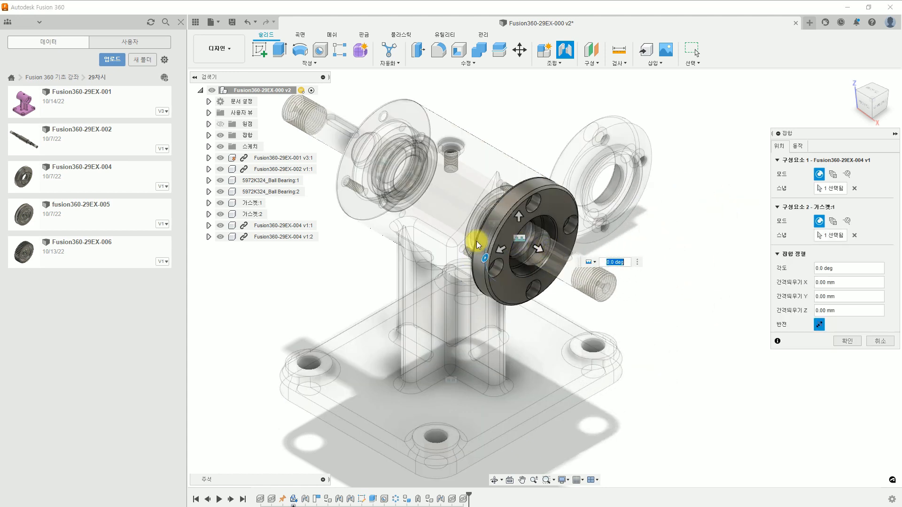
{"action": "left_click", "coordinate": [879, 109]}
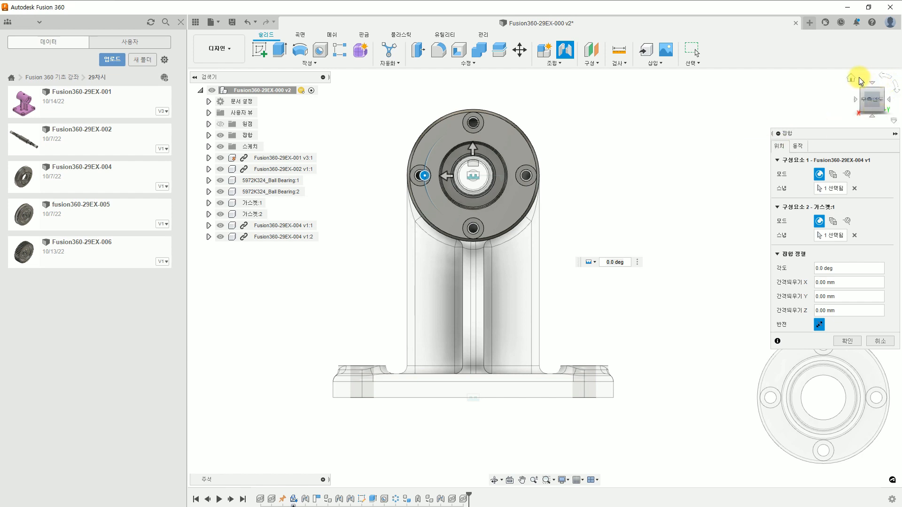
{"action": "left_click", "coordinate": [851, 78]}
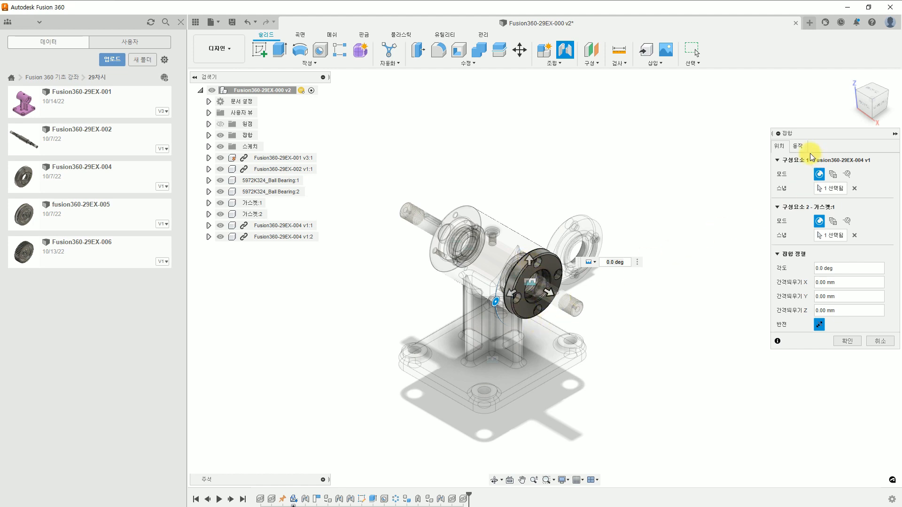
{"action": "left_click", "coordinate": [799, 146]}
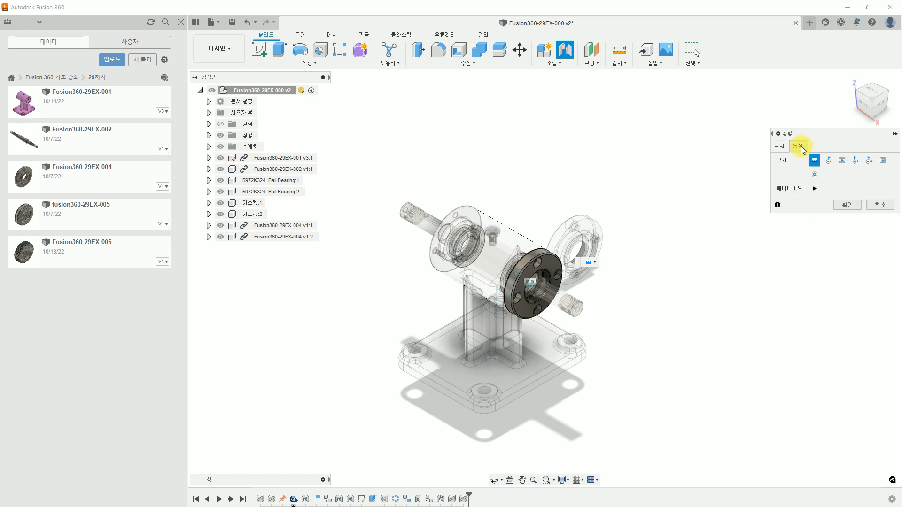
{"action": "left_click", "coordinate": [843, 204]}
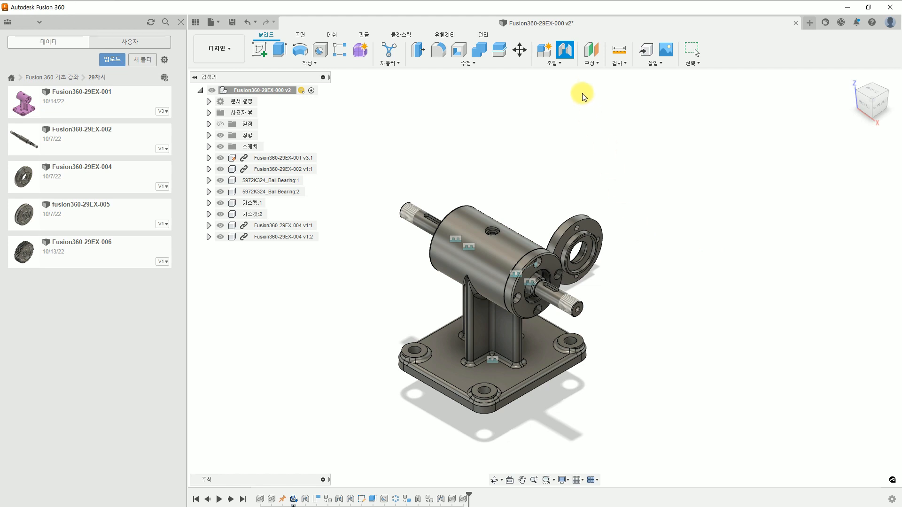
- Join the second Fusion360-29EX-004 cover concentrically to gasket 가스켓:2 at the opposite end of the housing
{"action": "right_click", "coordinate": [568, 111]}
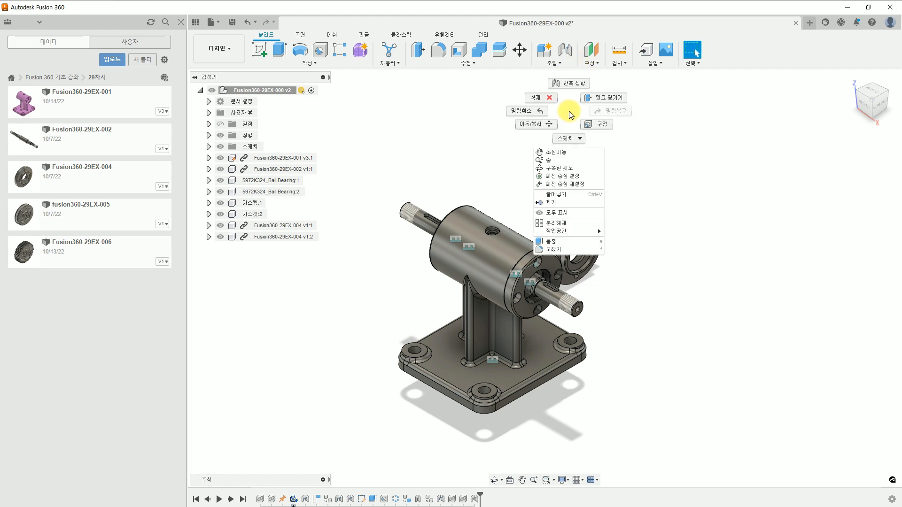
{"action": "left_click", "coordinate": [567, 84]}
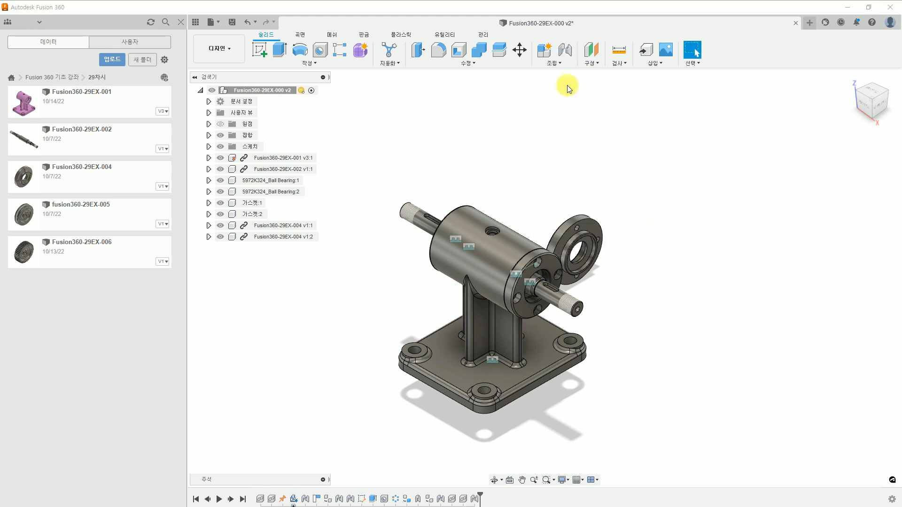
{"action": "left_click", "coordinate": [585, 245]}
{"action": "middle_click_drag", "start_coordinate": [402, 227], "coordinate": [570, 287], "text": "shift"}
{"action": "scroll", "coordinate": [570, 286], "scroll_direction": "up", "scroll_amount": 3}
{"action": "scroll", "coordinate": [606, 274], "scroll_direction": "up", "scroll_amount": 2}
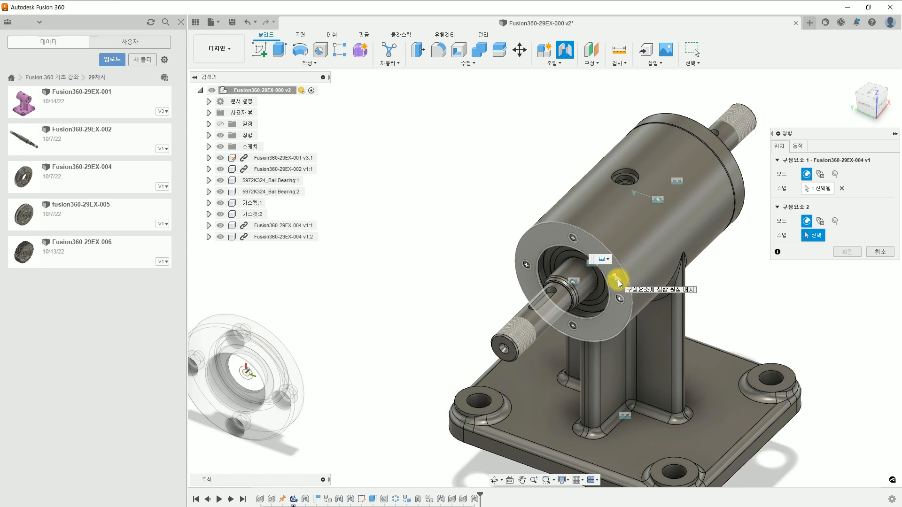
{"action": "left_click", "coordinate": [573, 289]}
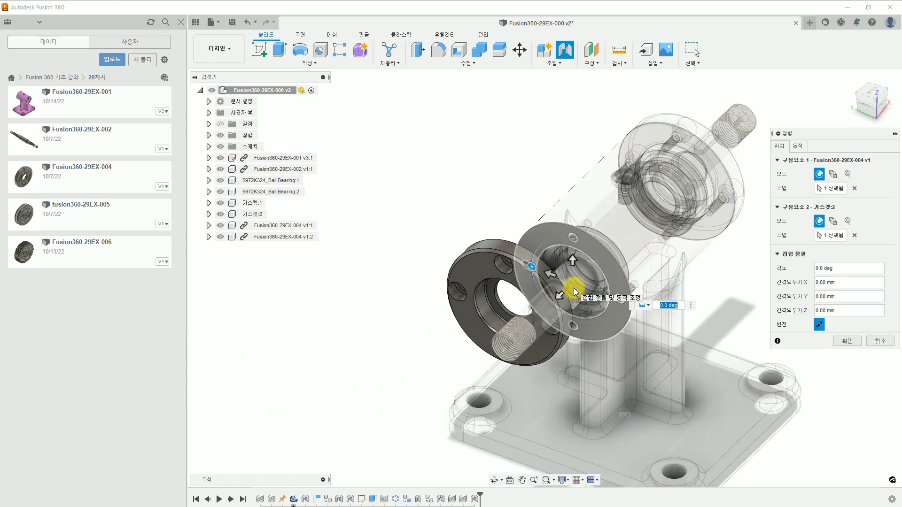
{"action": "left_click", "coordinate": [865, 104]}
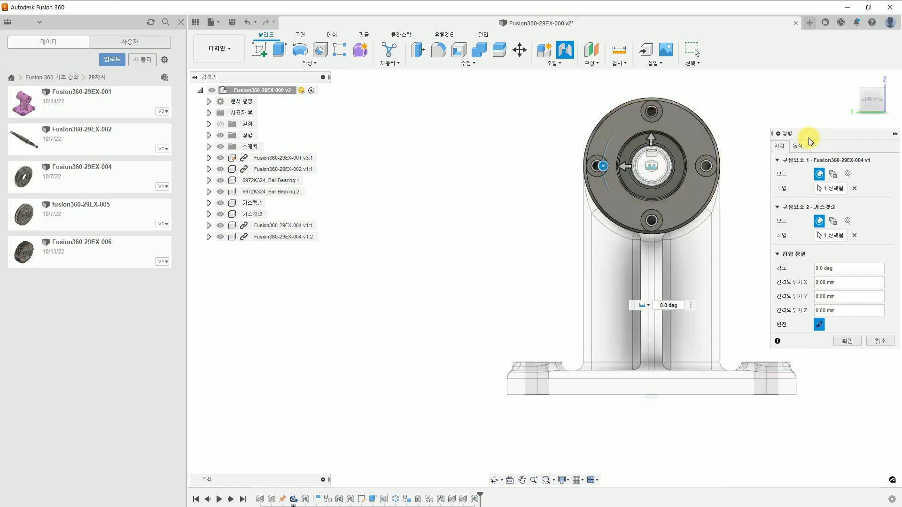
{"action": "left_click", "coordinate": [847, 341]}
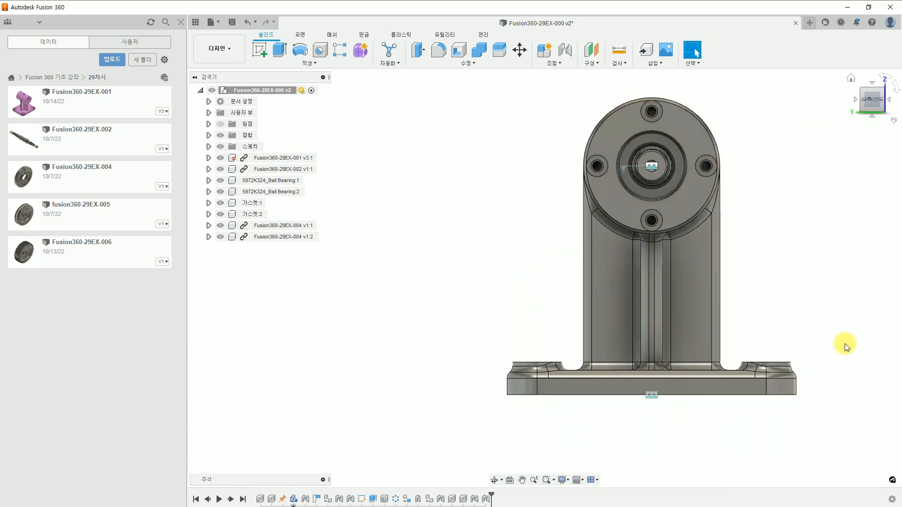
{"action": "left_click", "coordinate": [852, 79]}
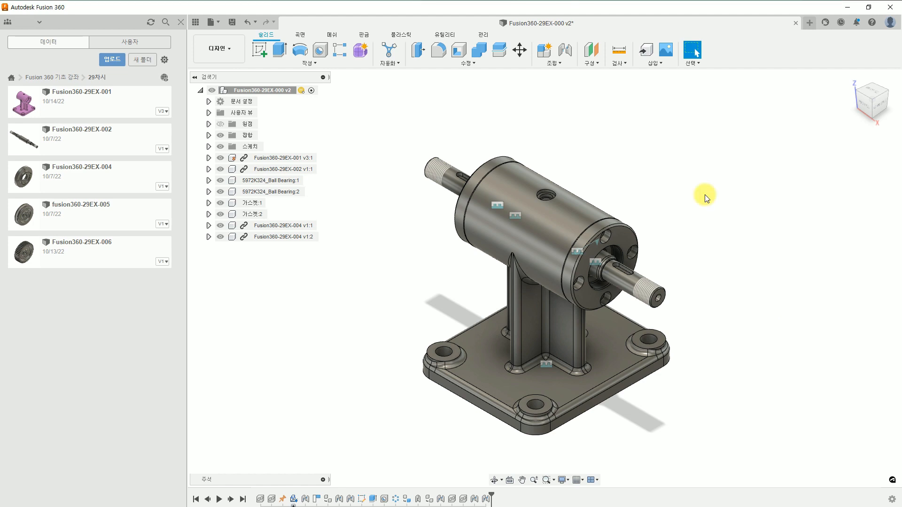
- Open the McMaster-Carr component catalogue and search it for "oil seal"
{"action": "left_click", "coordinate": [657, 63]}
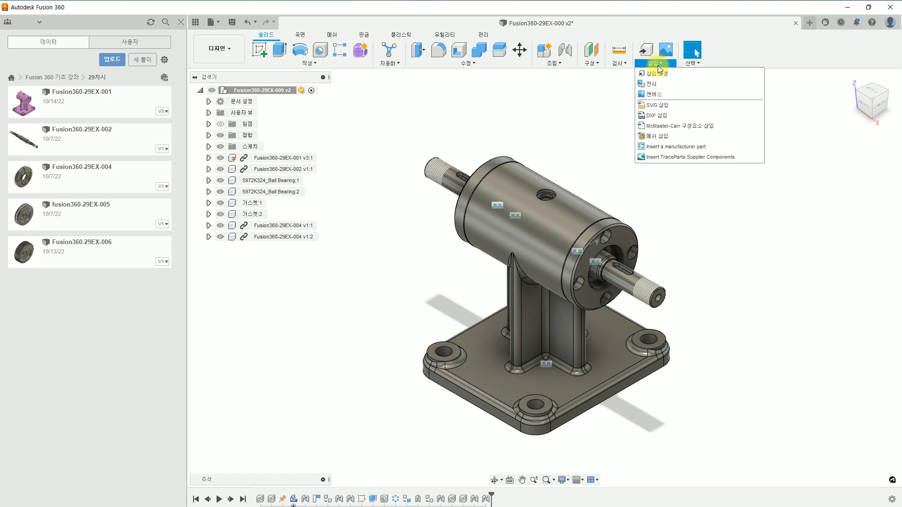
{"action": "left_click", "coordinate": [675, 130]}
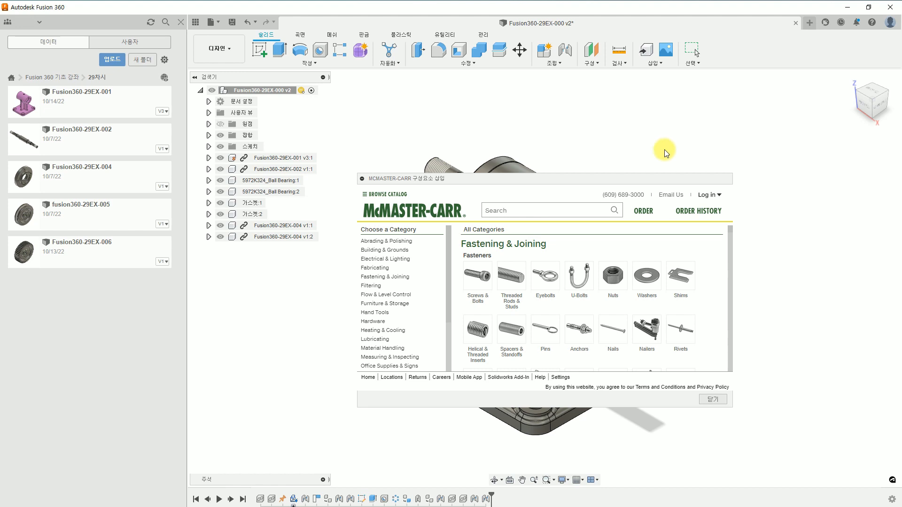
{"action": "left_click", "coordinate": [534, 207]}
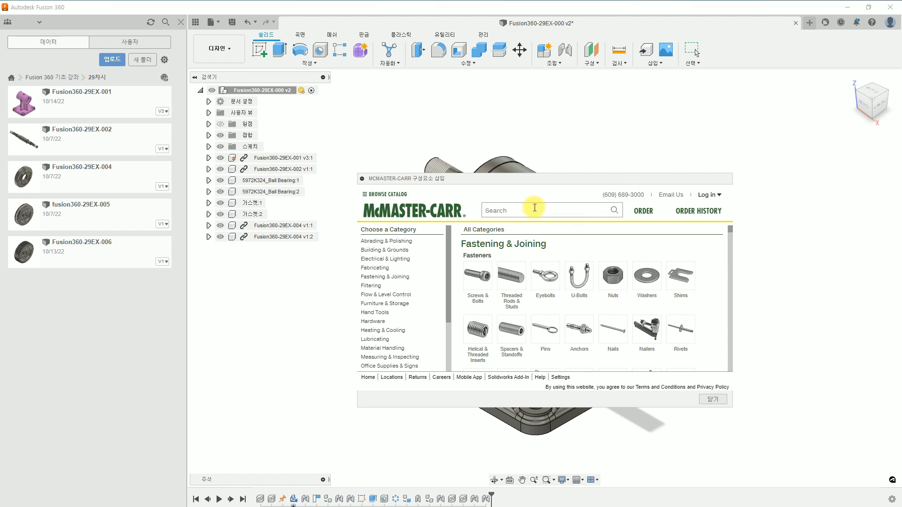
{"action": "type", "text": "oil seal"}
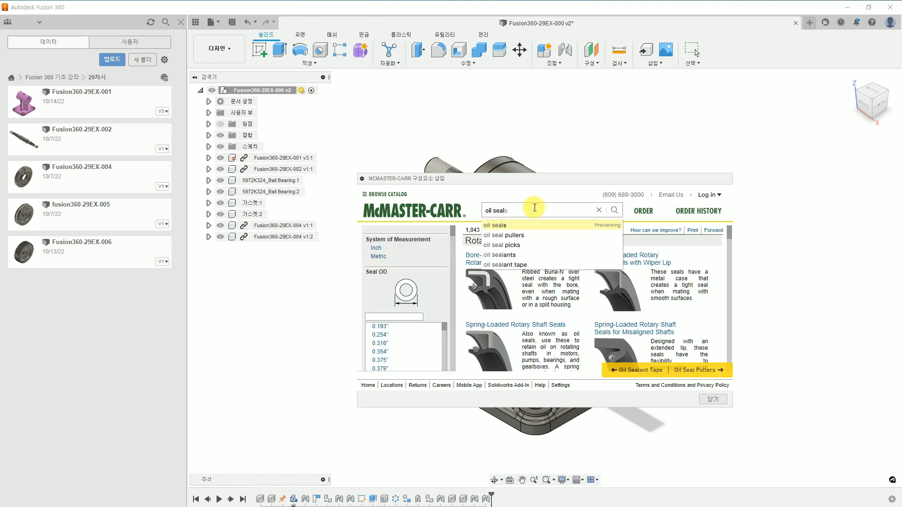
{"action": "key", "text": "Return"}
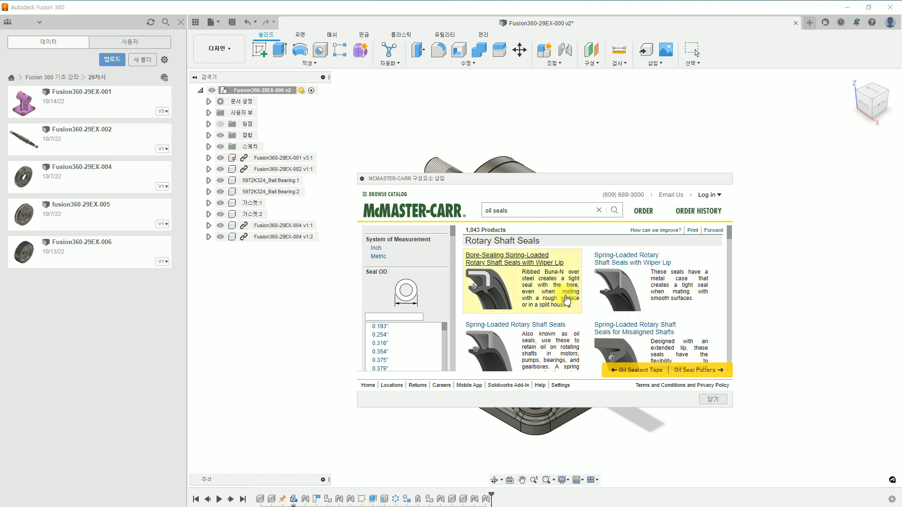
- Filter the seals to metric, 25 mm outer diameter, 15 mm shaft diameter and 6 mm width, and close the catalogue
{"action": "left_click", "coordinate": [379, 258]}
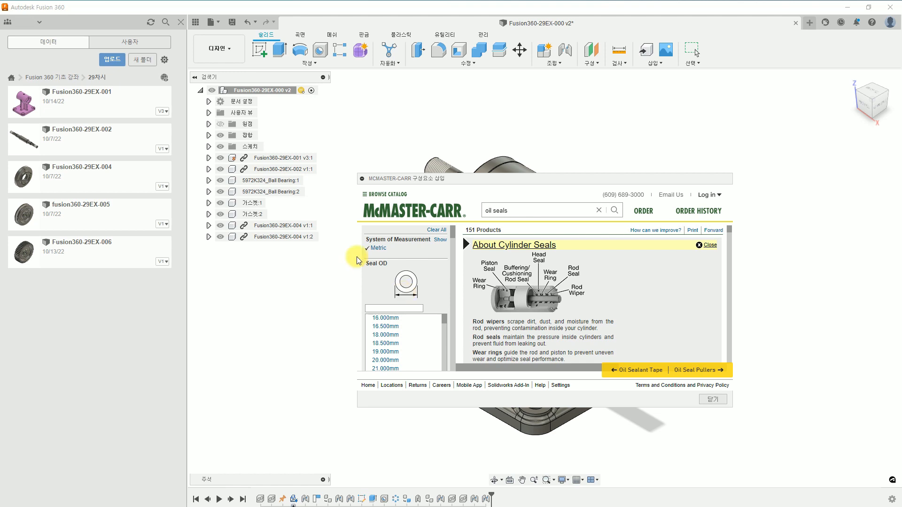
{"action": "scroll", "coordinate": [413, 354], "scroll_direction": "down", "scroll_amount": 3}
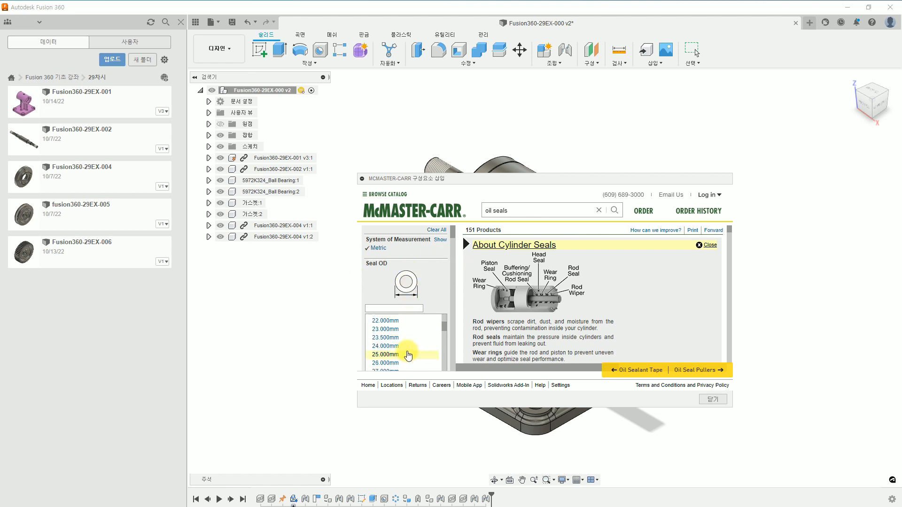
{"action": "left_click", "coordinate": [389, 355]}
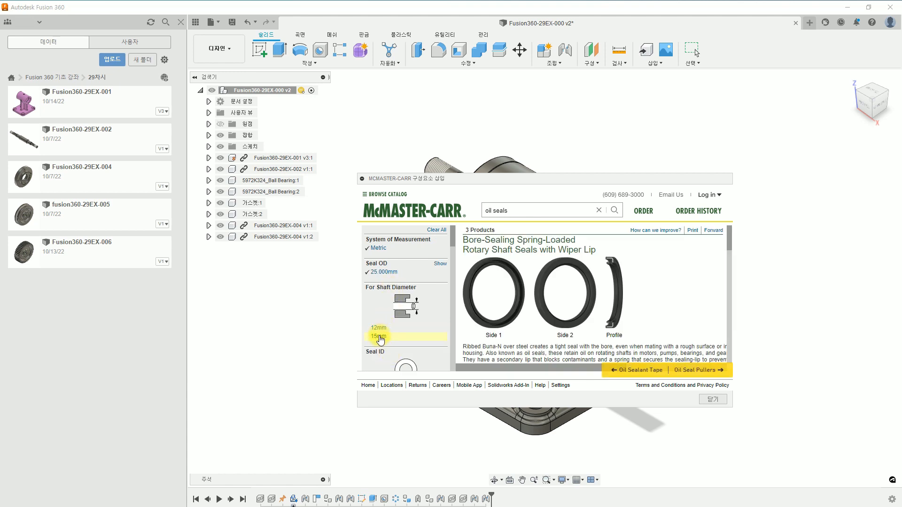
{"action": "left_click", "coordinate": [380, 337]}
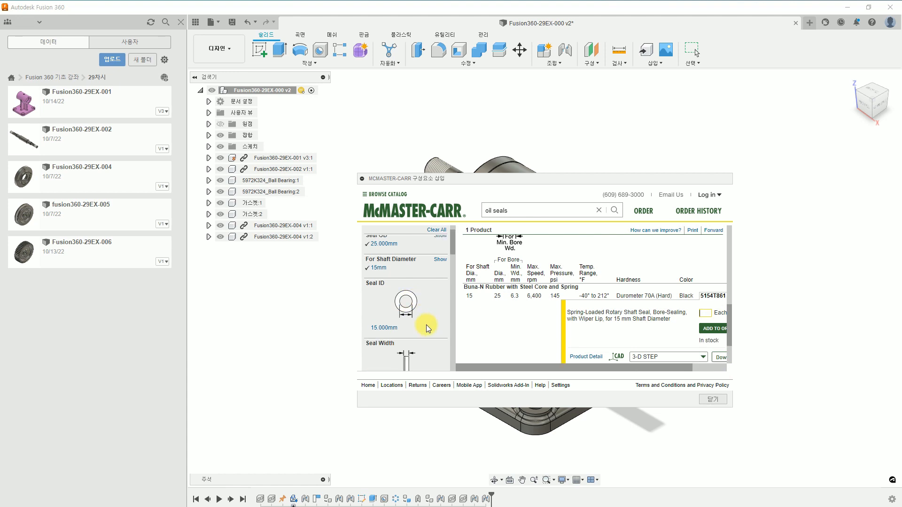
{"action": "scroll", "coordinate": [427, 325], "scroll_direction": "down", "scroll_amount": 1}
{"action": "scroll", "coordinate": [409, 335], "scroll_direction": "down", "scroll_amount": 2}
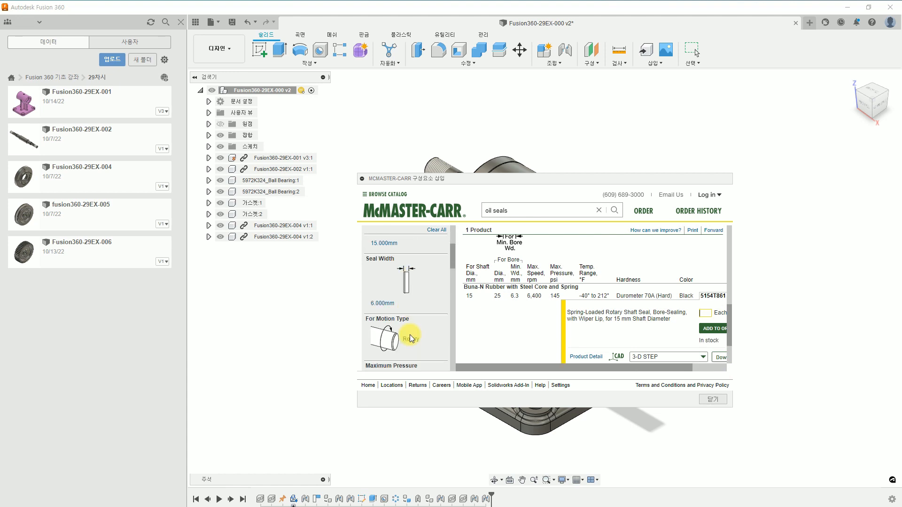
{"action": "left_click", "coordinate": [391, 305]}
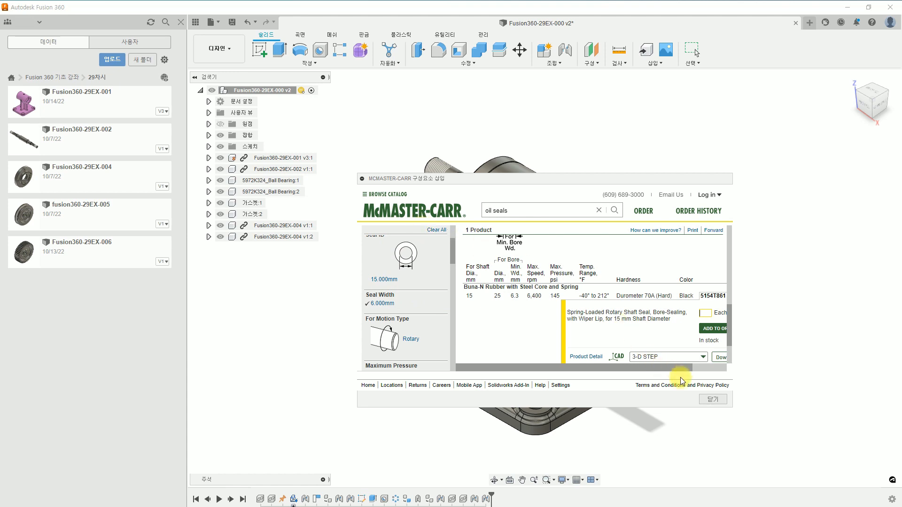
{"action": "left_click", "coordinate": [712, 399]}
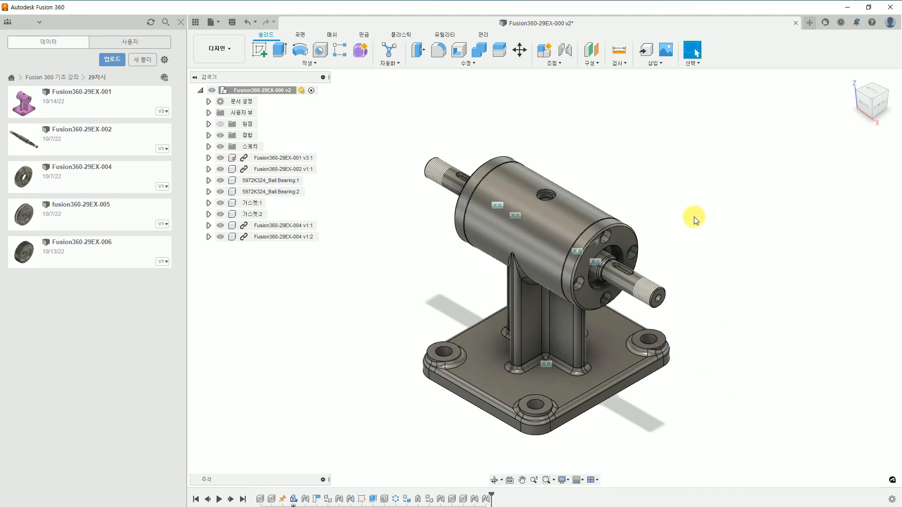
- Open the manufacturer parts catalogue in the browser and search it for "oil seal"
{"action": "left_click", "coordinate": [652, 65]}
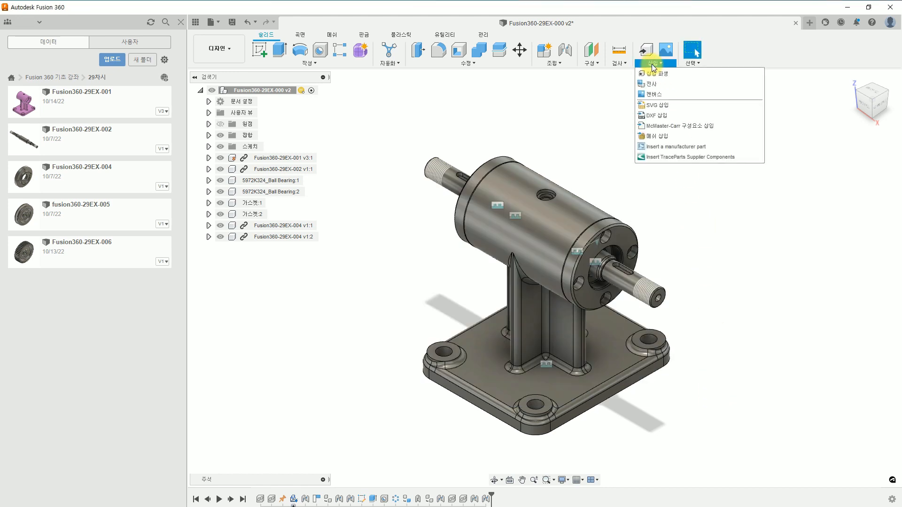
{"action": "left_click", "coordinate": [674, 147]}
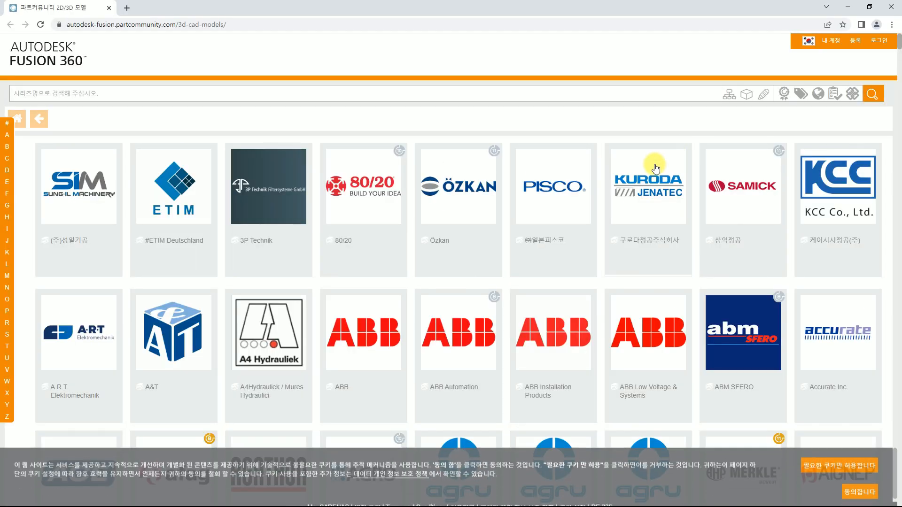
{"action": "left_click", "coordinate": [126, 96]}
{"action": "type", "text": "oil se"}
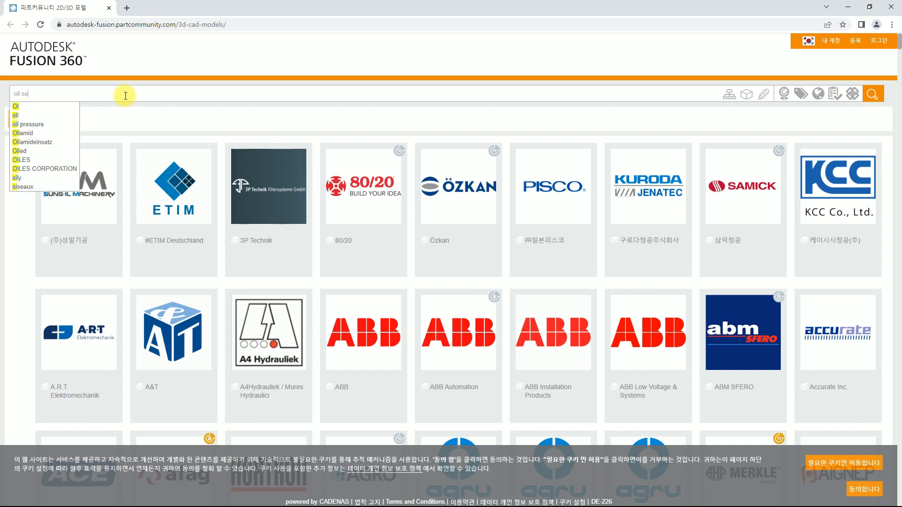
{"action": "type", "text": "al"}
{"action": "key", "text": "Return"}
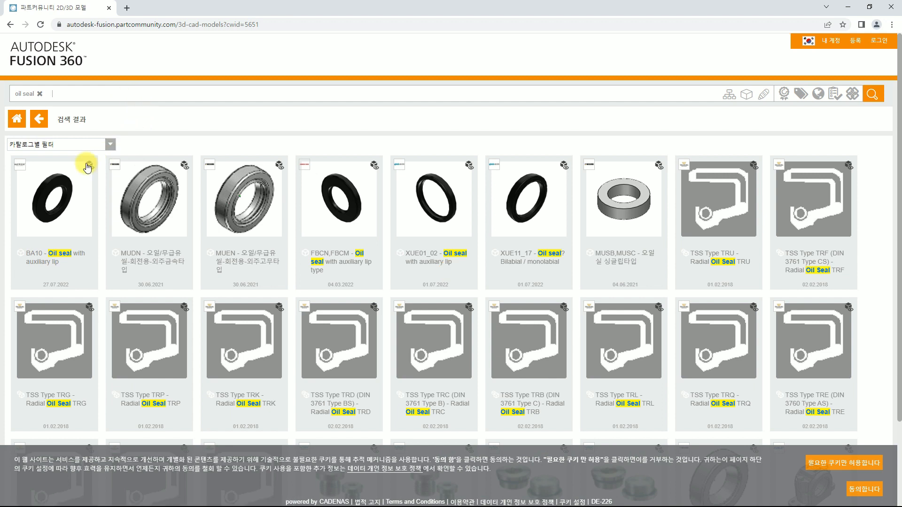
- Open the Misumi MUEN rubber-rim oil seal, set its shaft diameter DD to 15 mm, and update and inspect the 3D preview
{"action": "left_click", "coordinate": [260, 203]}
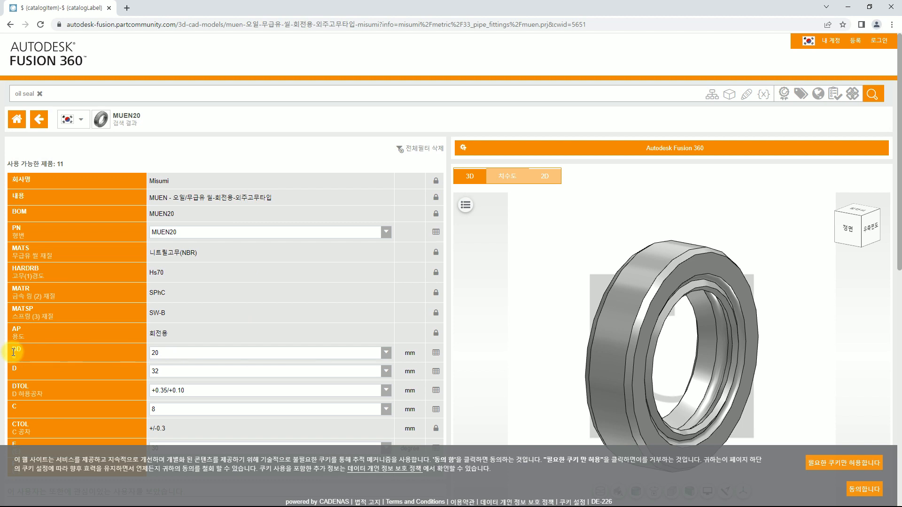
{"action": "left_click", "coordinate": [386, 353]}
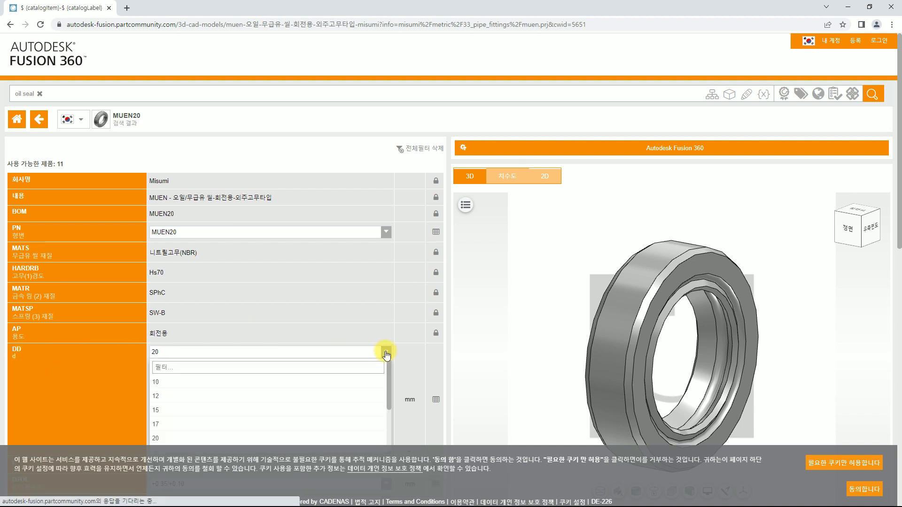
{"action": "left_click", "coordinate": [202, 411]}
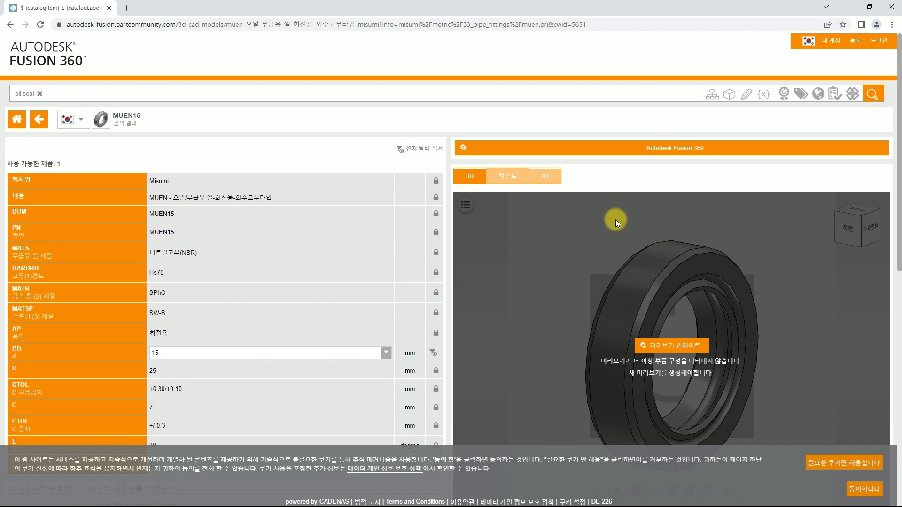
{"action": "left_click", "coordinate": [672, 346]}
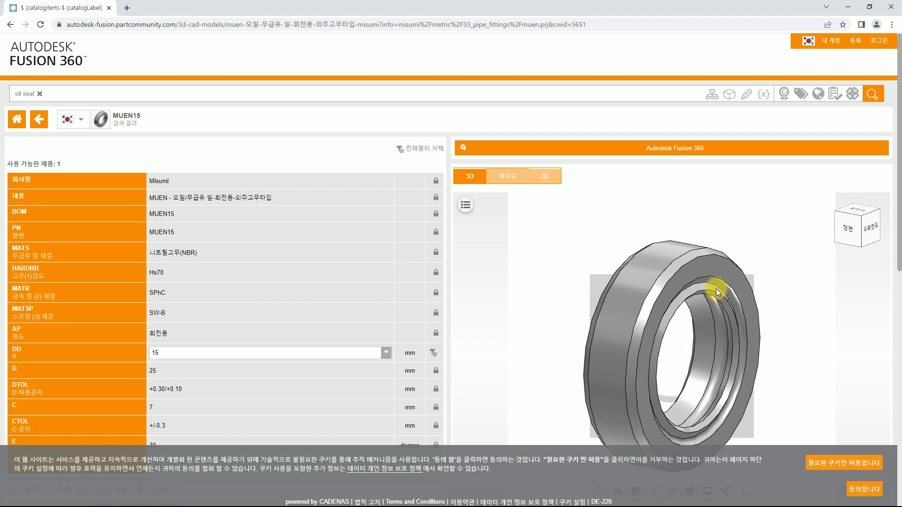
{"action": "scroll", "coordinate": [683, 357], "scroll_direction": "down", "scroll_amount": 1}
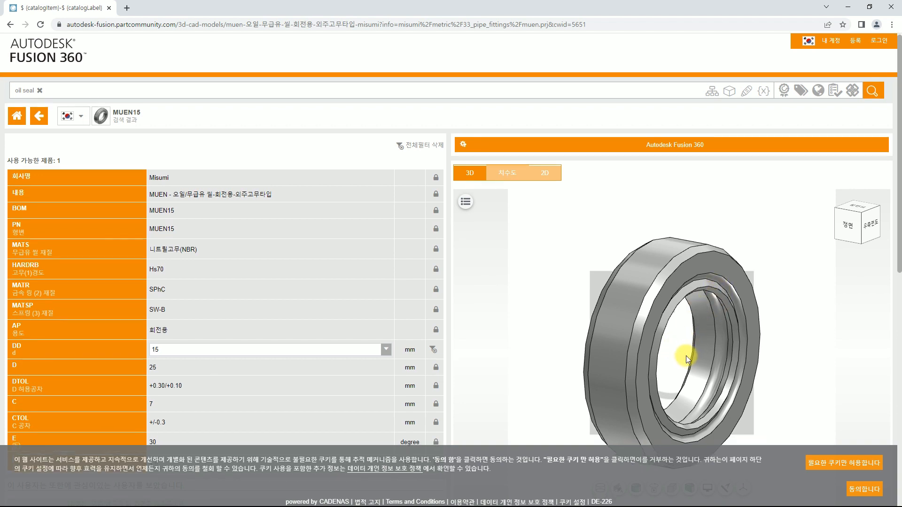
{"action": "left_click_drag", "start_coordinate": [678, 343], "coordinate": [547, 364]}
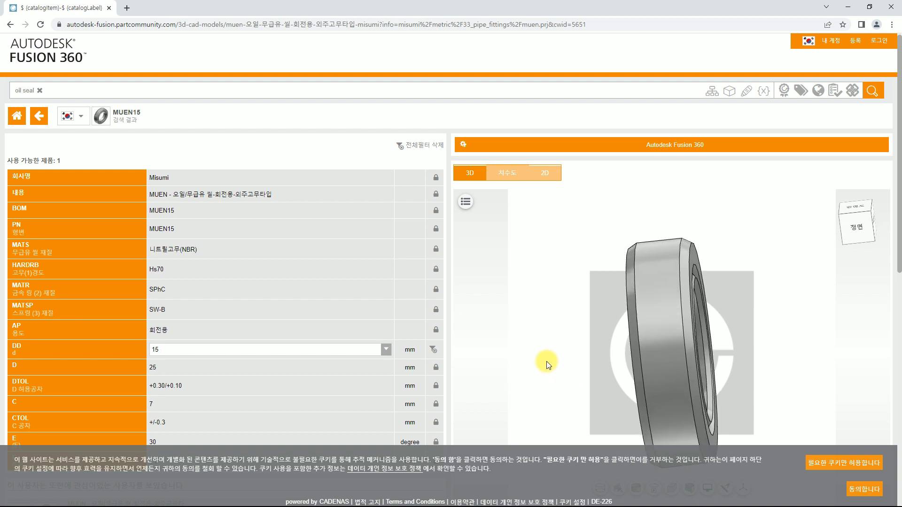
- Send the MUEN15 seal to the Fusion 360 assembly and place it beside the housing, about 126 mm along Y
{"action": "left_click", "coordinate": [682, 149]}
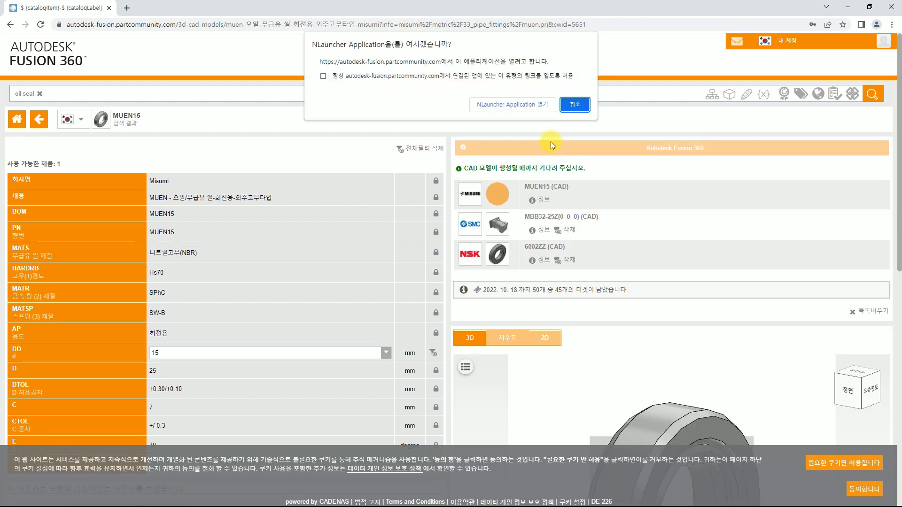
{"action": "left_click", "coordinate": [524, 105]}
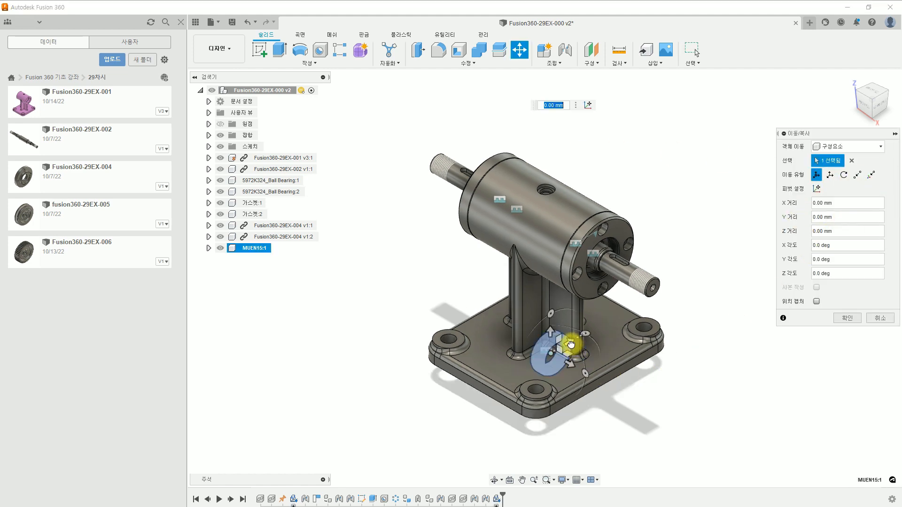
{"action": "left_click_drag", "start_coordinate": [571, 345], "coordinate": [737, 255]}
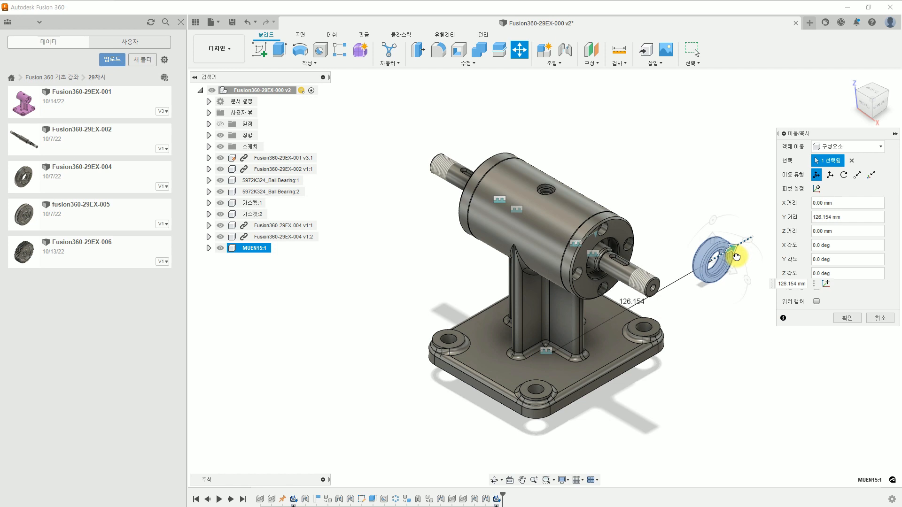
{"action": "left_click", "coordinate": [845, 318]}
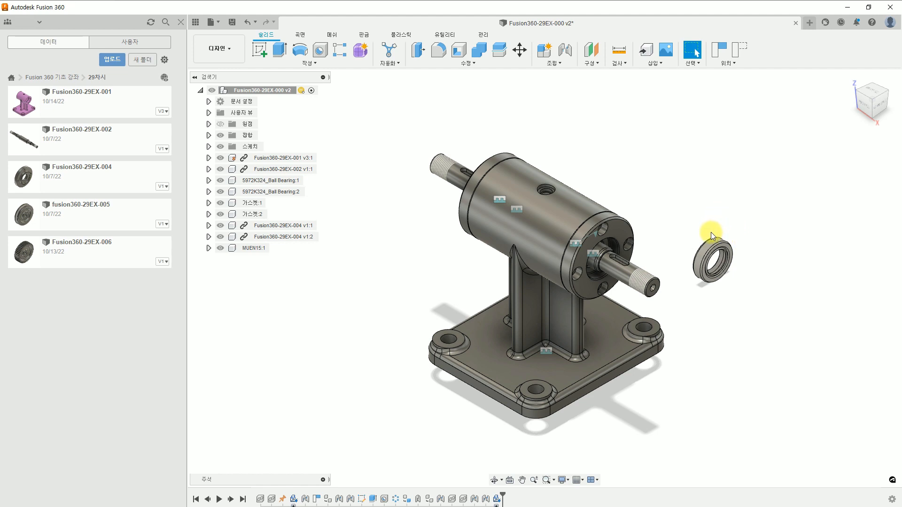
- Capture the seal's position and add a second MUEN15 copy, moved about -64 mm along X from the first
{"action": "left_click", "coordinate": [249, 248]}
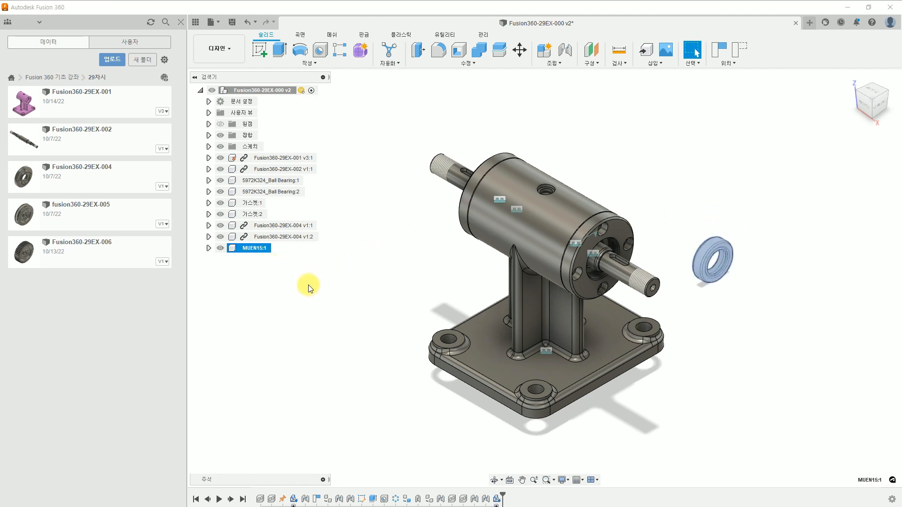
{"action": "left_click", "coordinate": [615, 176]}
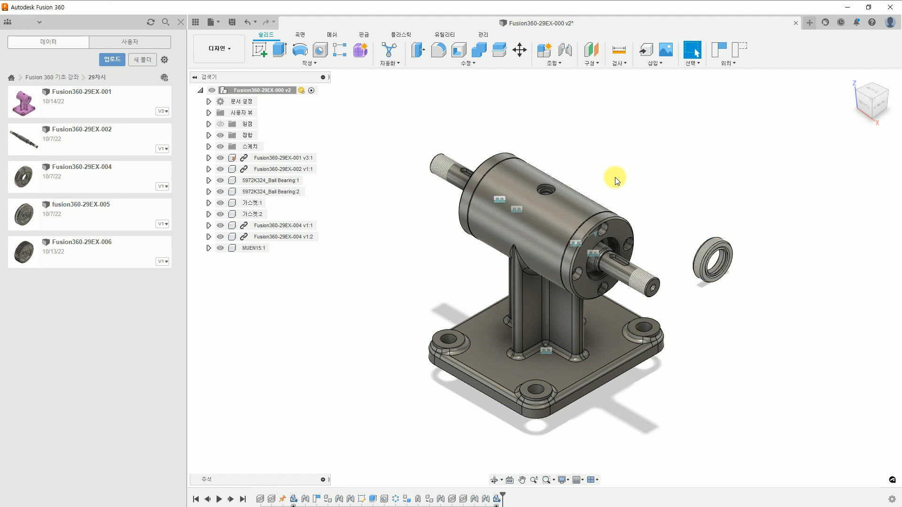
{"action": "key", "text": "j"}
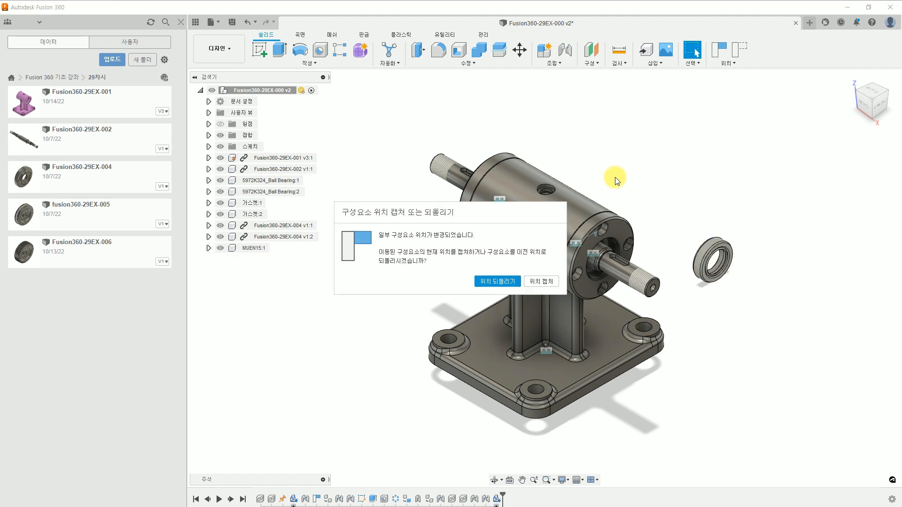
{"action": "left_click", "coordinate": [537, 281]}
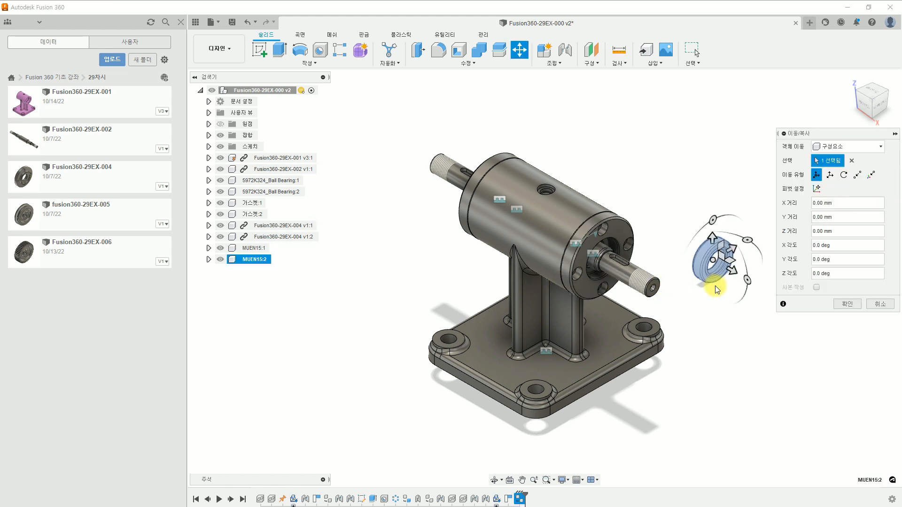
{"action": "left_click_drag", "start_coordinate": [729, 269], "coordinate": [716, 263]}
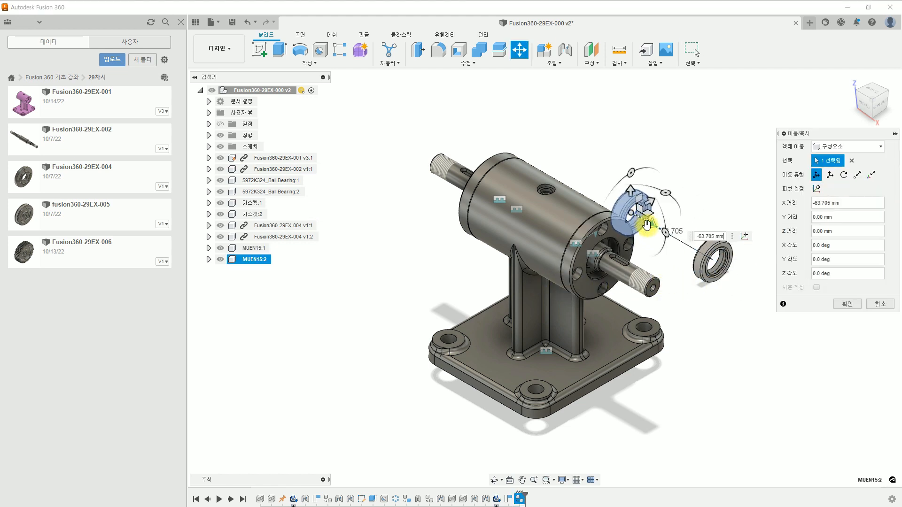
{"action": "left_click", "coordinate": [842, 302]}
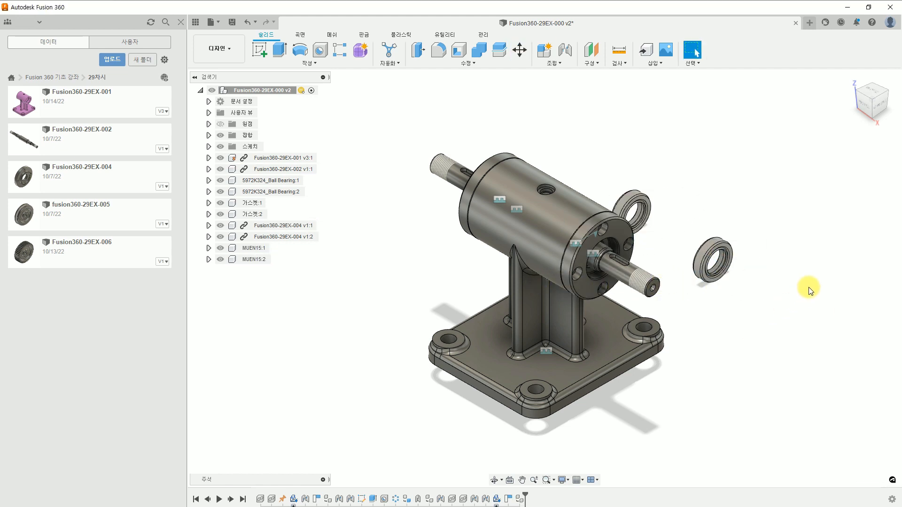
- Examine the flat front face and the open back side of the MUEN15 seal beside the housing
{"action": "scroll", "coordinate": [692, 237], "scroll_direction": "up", "scroll_amount": 2}
{"action": "scroll", "coordinate": [692, 235], "scroll_direction": "up", "scroll_amount": 3}
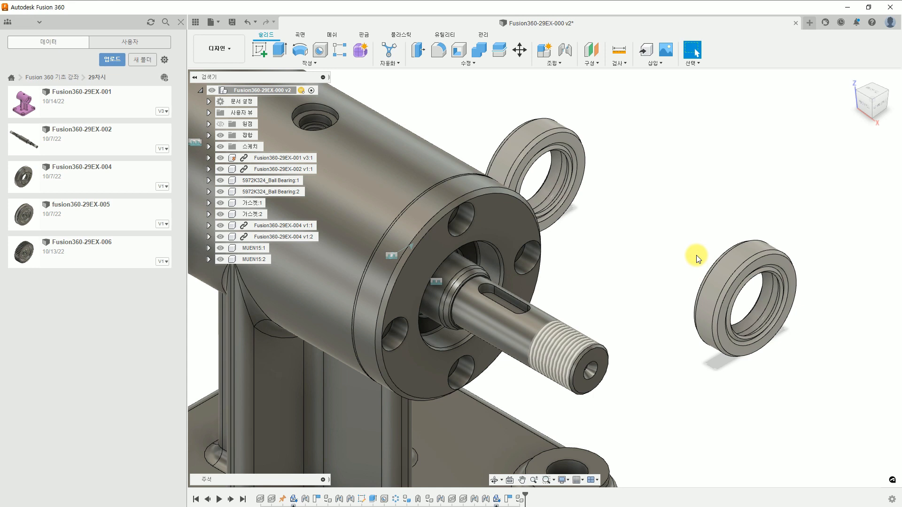
{"action": "scroll", "coordinate": [781, 267], "scroll_direction": "up", "scroll_amount": 3}
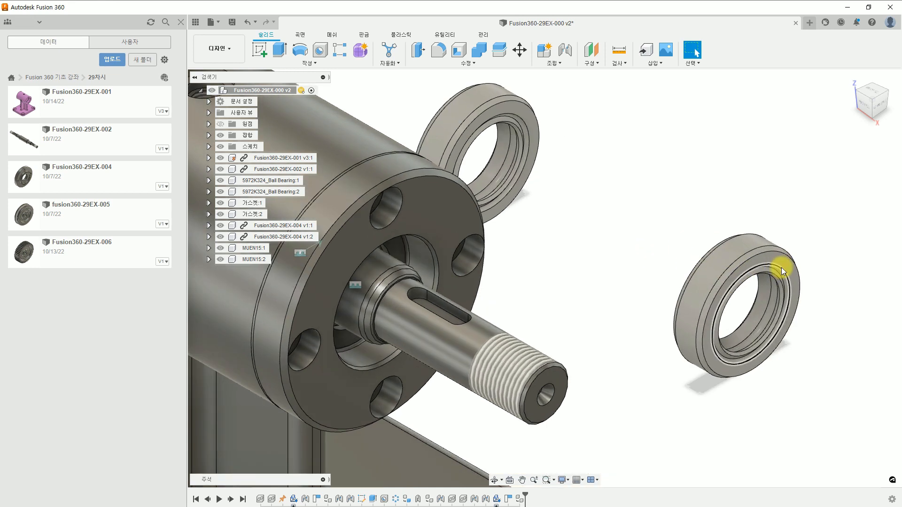
{"action": "left_click", "coordinate": [786, 282]}
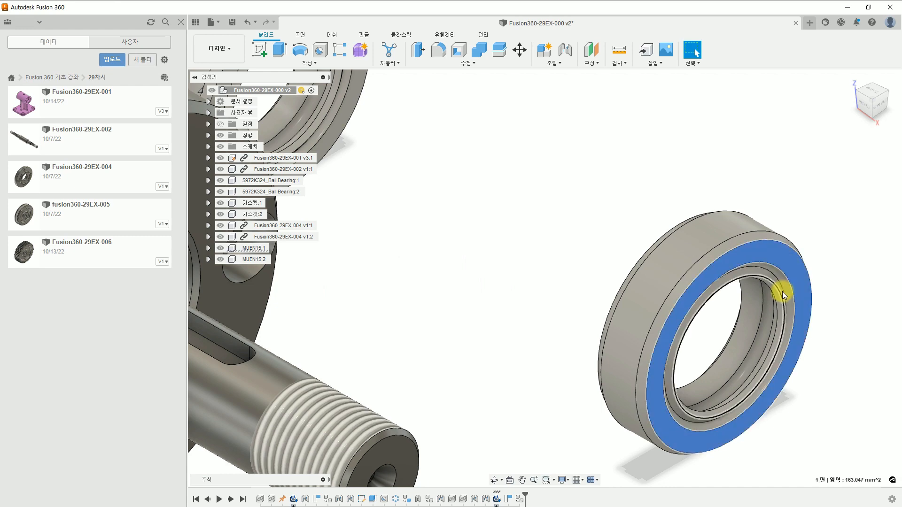
{"action": "left_click", "coordinate": [593, 256]}
{"action": "middle_click_drag", "start_coordinate": [598, 258], "coordinate": [695, 236], "text": "shift"}
{"action": "key", "text": "Escape"}
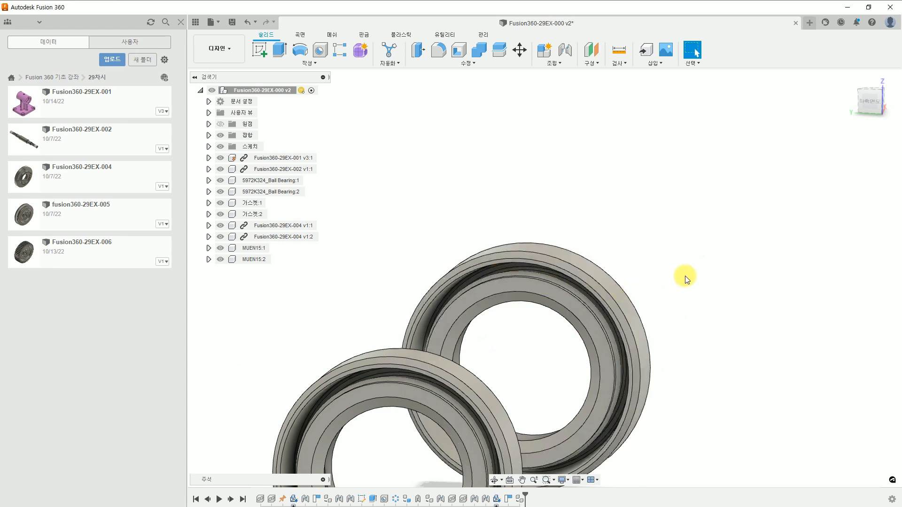
{"action": "mouse_move", "coordinate": [684, 276]}
{"action": "middle_mouse_down", "text": "shift"}
{"action": "mouse_move", "coordinate": [694, 285]}
{"action": "mouse_move", "coordinate": [650, 298]}
{"action": "mouse_move", "coordinate": [660, 287]}
{"action": "mouse_move", "coordinate": [698, 283]}
{"action": "middle_mouse_up", "text": "shift"}
{"action": "scroll", "coordinate": [697, 283], "scroll_direction": "down", "scroll_amount": 6}
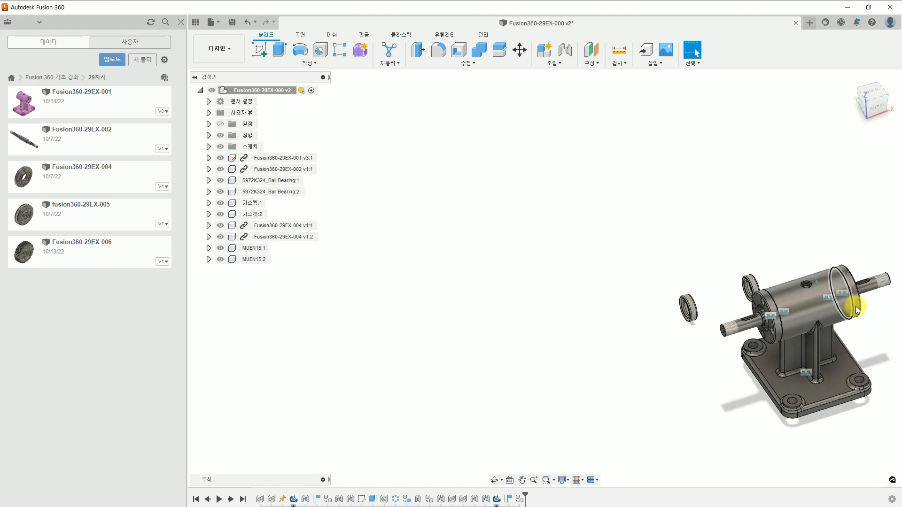
- Compare the recess face inside the Fusion360-29EX-004 v1:1 end cover with the flat front face of MUEN15:1
{"action": "middle_click_drag", "start_coordinate": [856, 307], "coordinate": [782, 316], "text": "shift"}
{"action": "scroll", "coordinate": [782, 317], "scroll_direction": "up", "scroll_amount": 8}
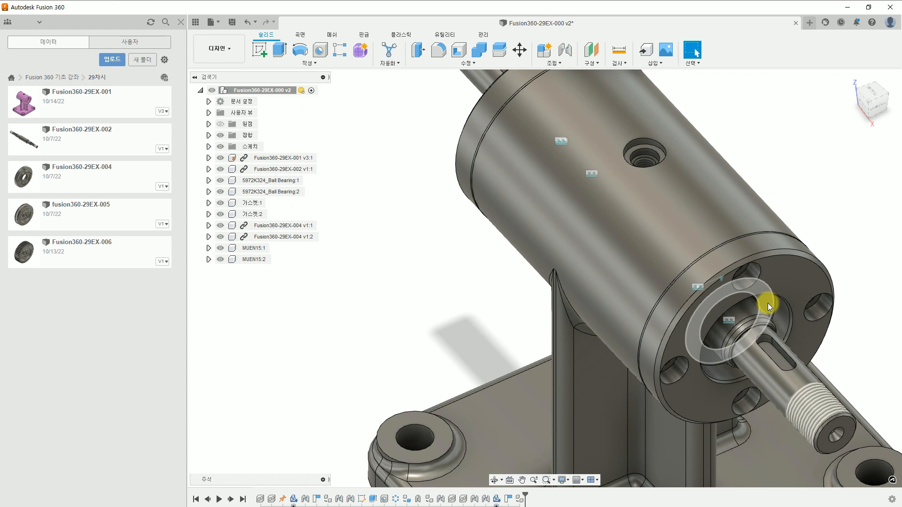
{"action": "left_click", "coordinate": [768, 302]}
{"action": "scroll", "coordinate": [783, 309], "scroll_direction": "down", "scroll_amount": 5}
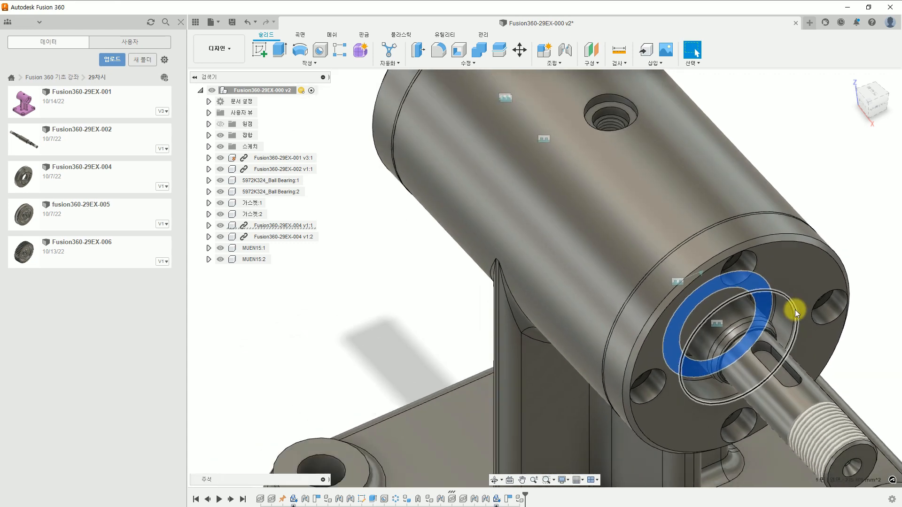
{"action": "scroll", "coordinate": [813, 309], "scroll_direction": "down", "scroll_amount": 2}
{"action": "scroll", "coordinate": [704, 296], "scroll_direction": "up", "scroll_amount": 8}
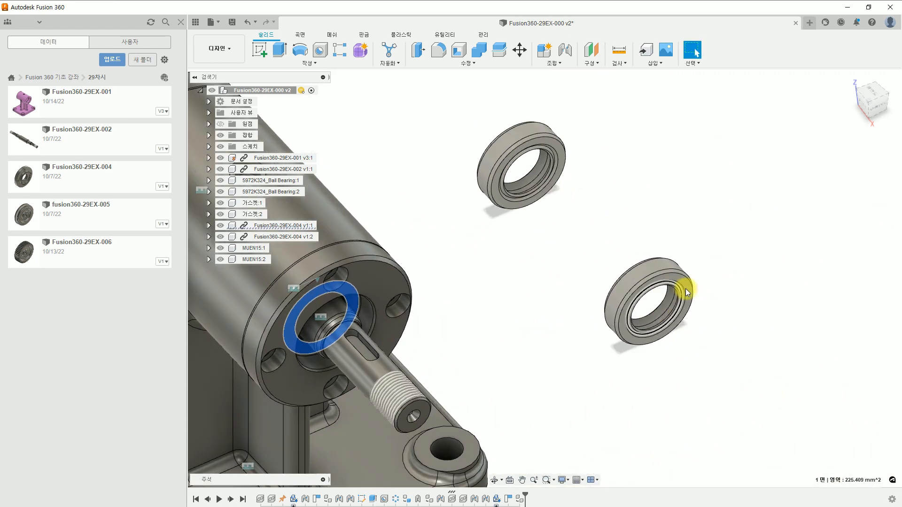
{"action": "scroll", "coordinate": [684, 287], "scroll_direction": "up", "scroll_amount": 2}
{"action": "left_click", "coordinate": [683, 286]}
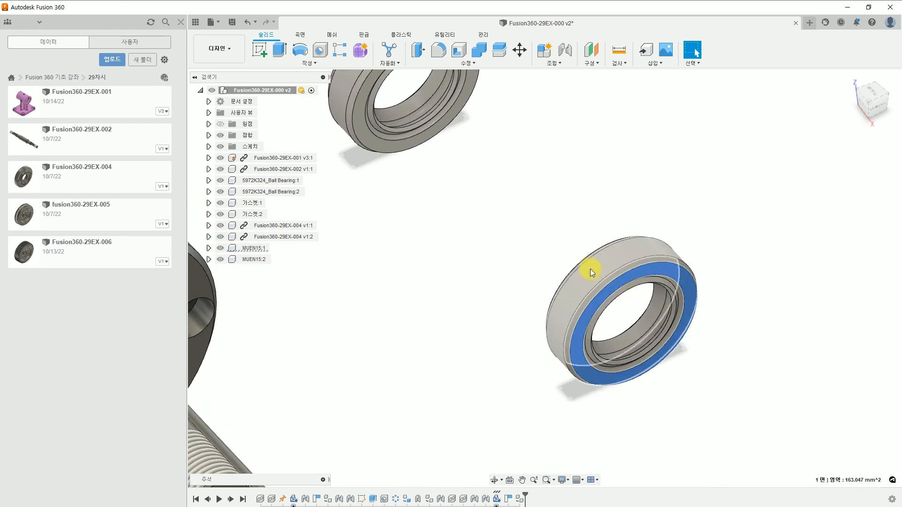
- Inspect the narrow rim face on the open back side of MUEN15:1
{"action": "left_click", "coordinate": [528, 284]}
{"action": "middle_click_drag", "start_coordinate": [529, 284], "coordinate": [565, 303], "text": "shift"}
{"action": "scroll", "coordinate": [565, 303], "scroll_direction": "up", "scroll_amount": 10}
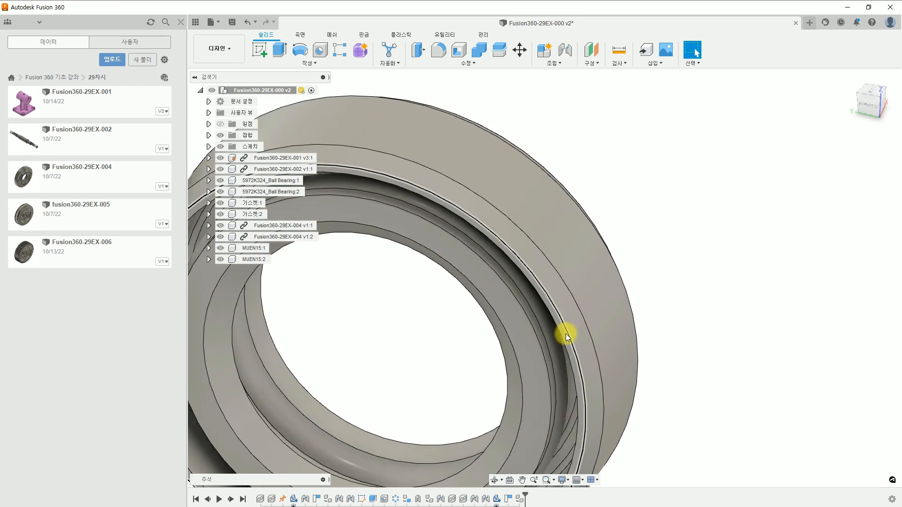
{"action": "left_click", "coordinate": [568, 343]}
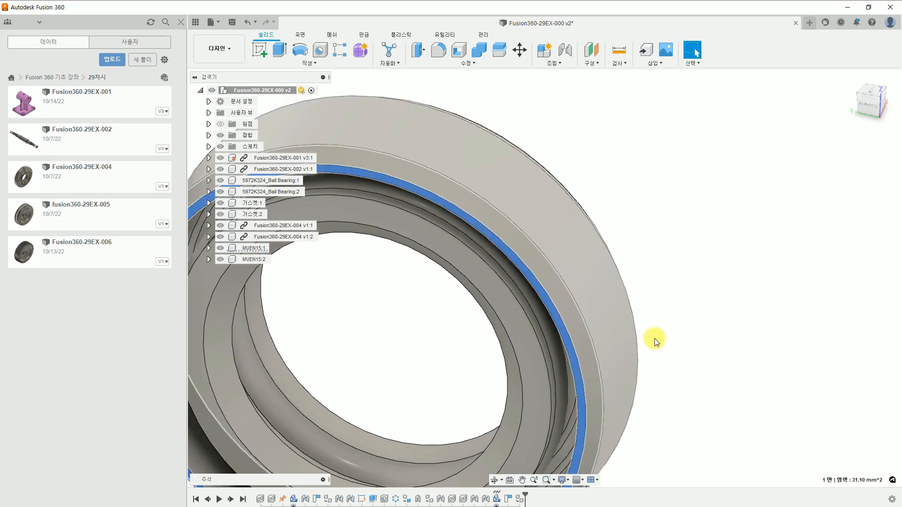
{"action": "scroll", "coordinate": [673, 331], "scroll_direction": "down", "scroll_amount": 8}
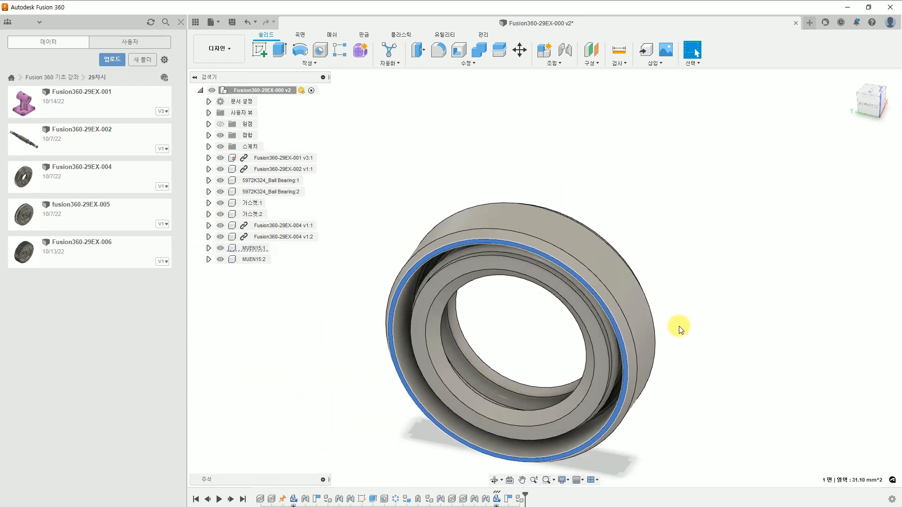
{"action": "middle_click_drag", "start_coordinate": [679, 326], "coordinate": [650, 311], "text": "shift"}
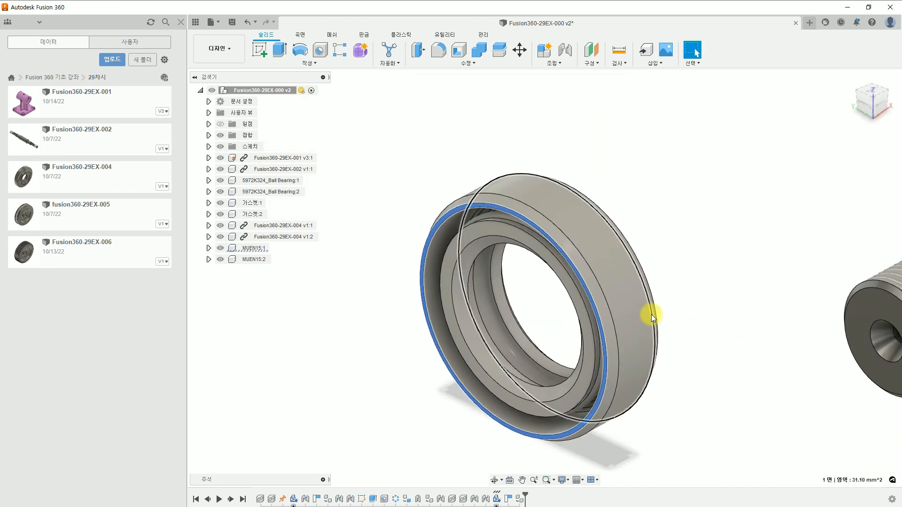
{"action": "left_click", "coordinate": [630, 209]}
- Join MUEN15:1 by its open-side rim to the recess face of the adjacent Fusion360-29EX-004 end cover with a rigid joint
{"action": "left_click", "coordinate": [566, 50]}
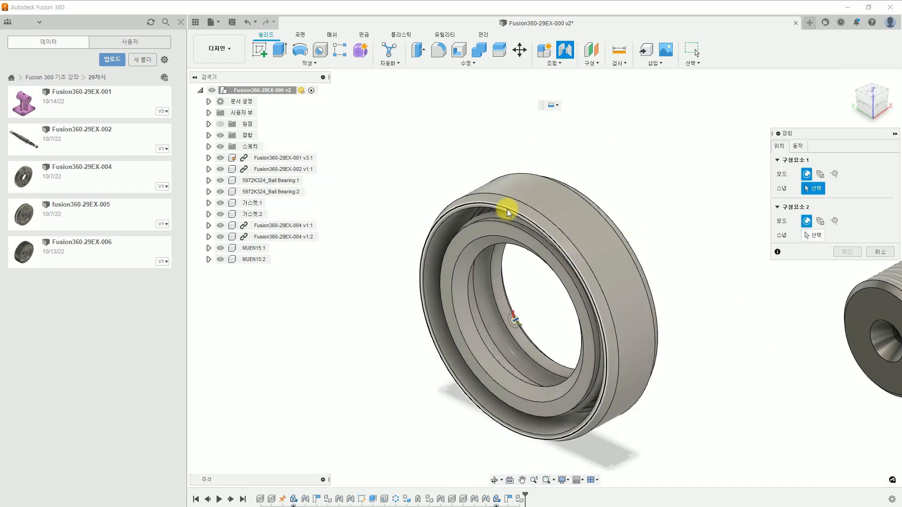
{"action": "scroll", "coordinate": [506, 210], "scroll_direction": "up", "scroll_amount": 1}
{"action": "scroll", "coordinate": [506, 208], "scroll_direction": "up", "scroll_amount": 4}
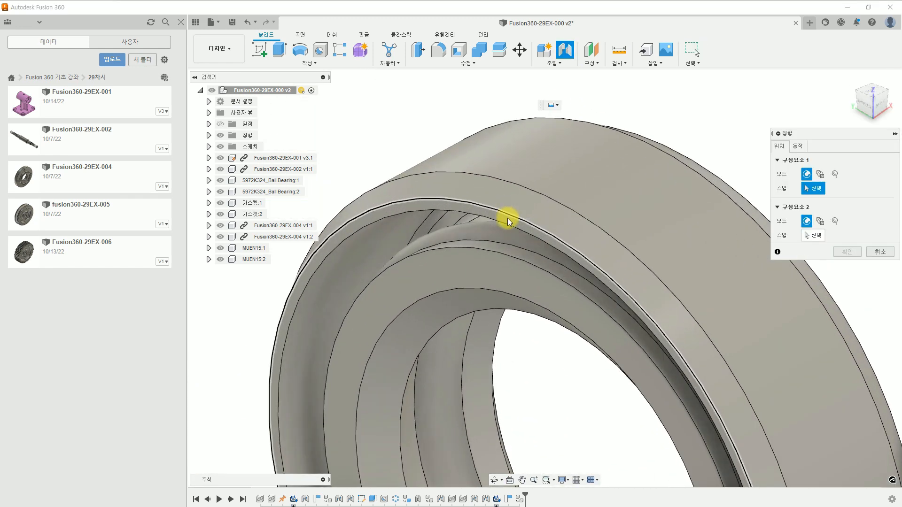
{"action": "middle_click_drag", "start_coordinate": [511, 218], "coordinate": [565, 111]}
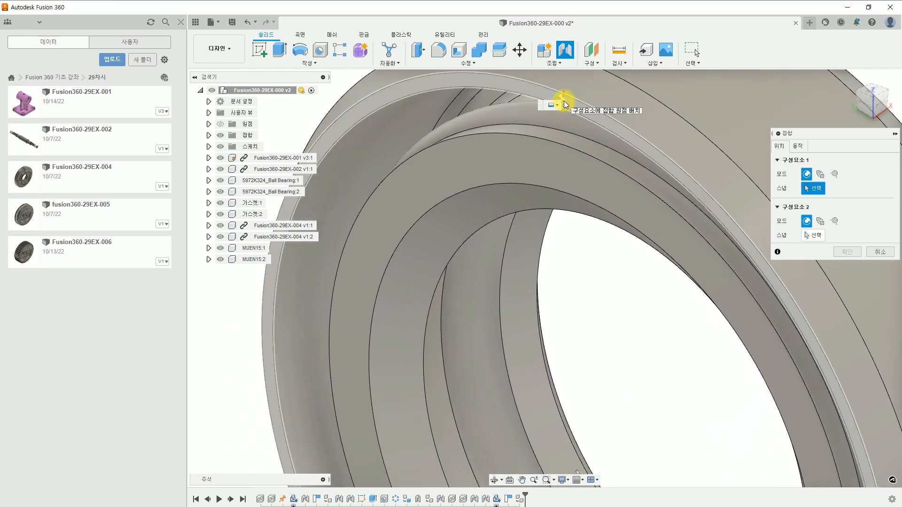
{"action": "left_click", "coordinate": [569, 199]}
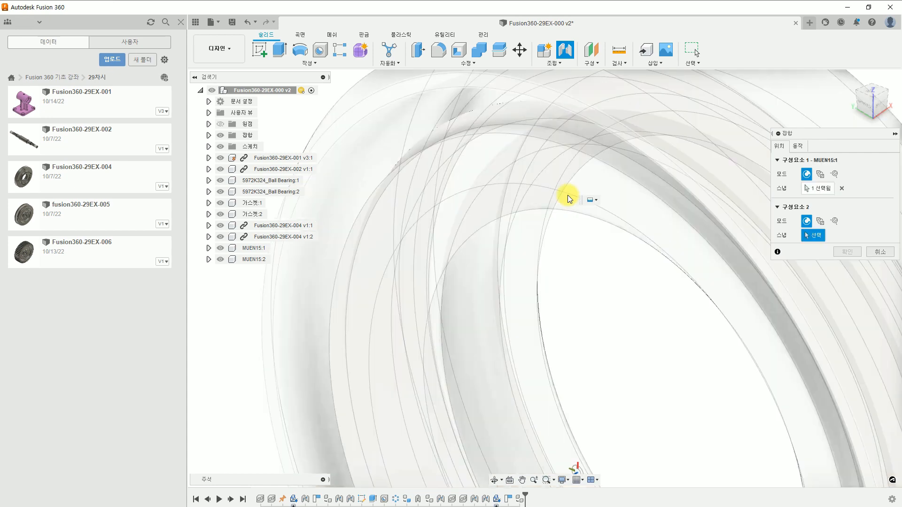
{"action": "scroll", "coordinate": [576, 225], "scroll_direction": "down", "scroll_amount": 10}
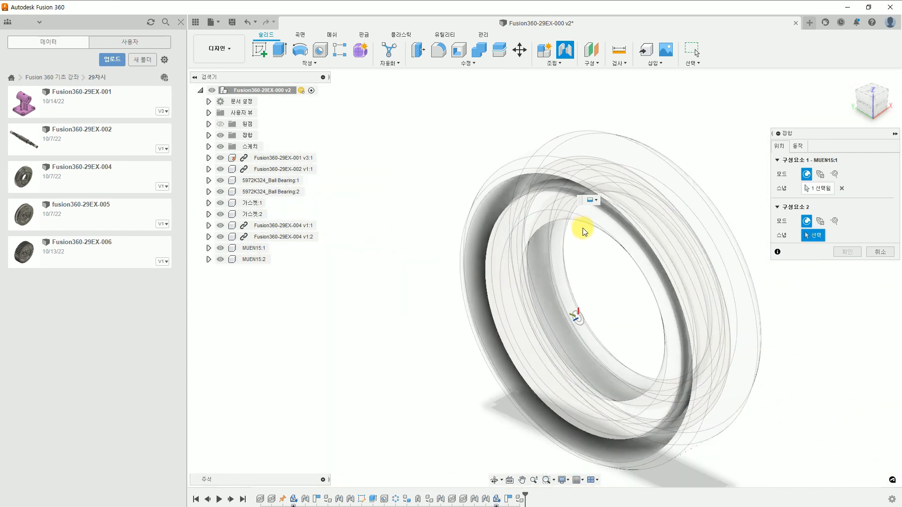
{"action": "middle_click_drag", "start_coordinate": [648, 245], "coordinate": [629, 215], "text": "shift"}
{"action": "scroll", "coordinate": [669, 185], "scroll_direction": "up", "scroll_amount": 5}
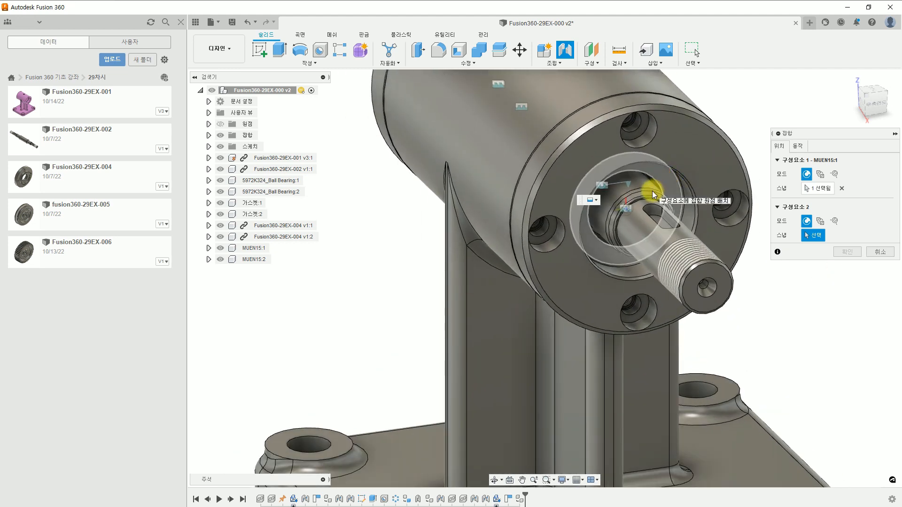
{"action": "left_click", "coordinate": [652, 191]}
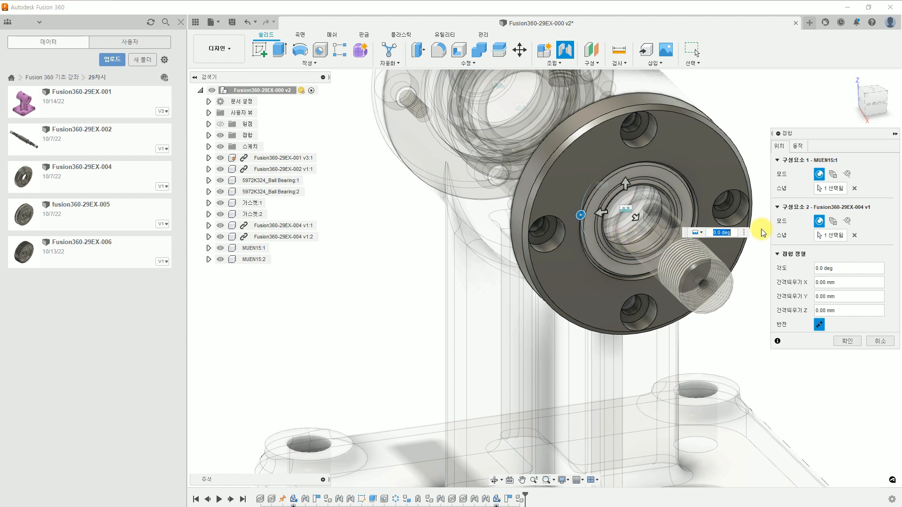
{"action": "left_click", "coordinate": [799, 146]}
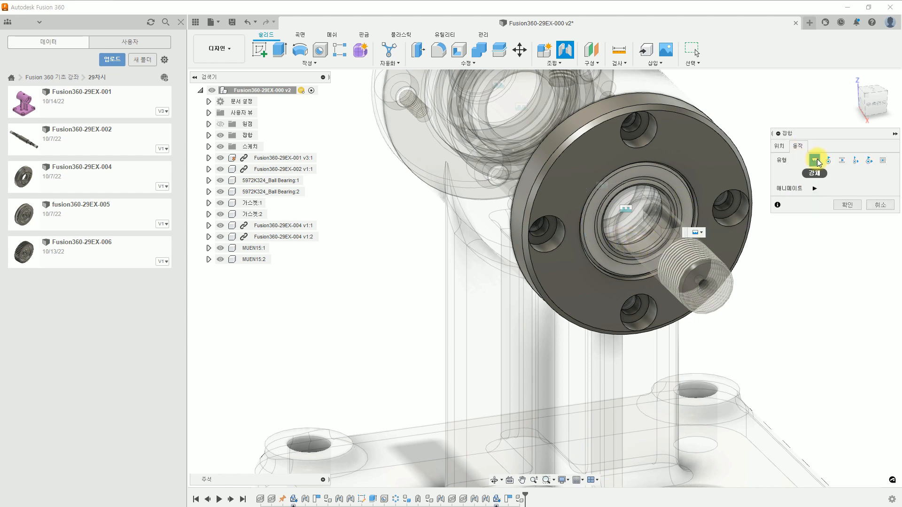
{"action": "left_click", "coordinate": [847, 205]}
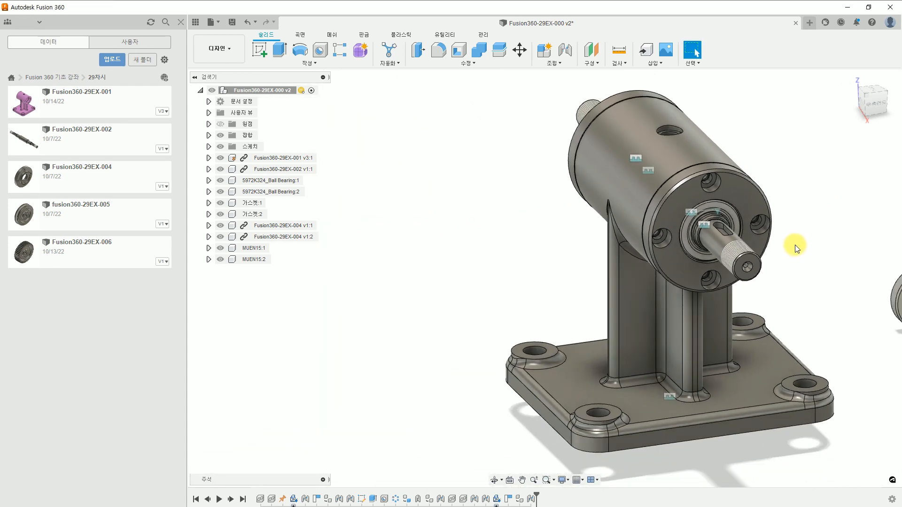
- Join MUEN15:2 by its open-side rim to the recess face of the opposite end cover, keeping zero angle and offsets
{"action": "middle_click_drag", "start_coordinate": [672, 298], "coordinate": [794, 291], "text": "shift"}
{"action": "scroll", "coordinate": [397, 422], "scroll_direction": "up", "scroll_amount": 5}
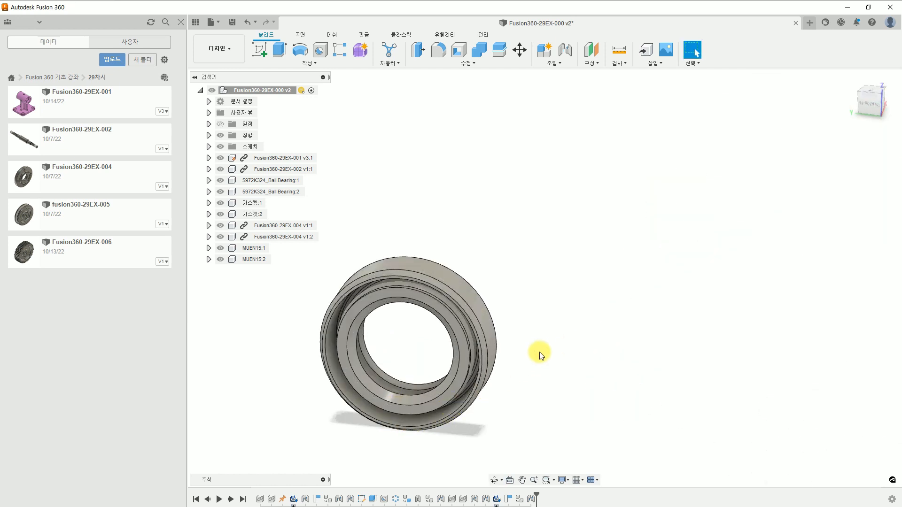
{"action": "scroll", "coordinate": [489, 373], "scroll_direction": "up", "scroll_amount": 5}
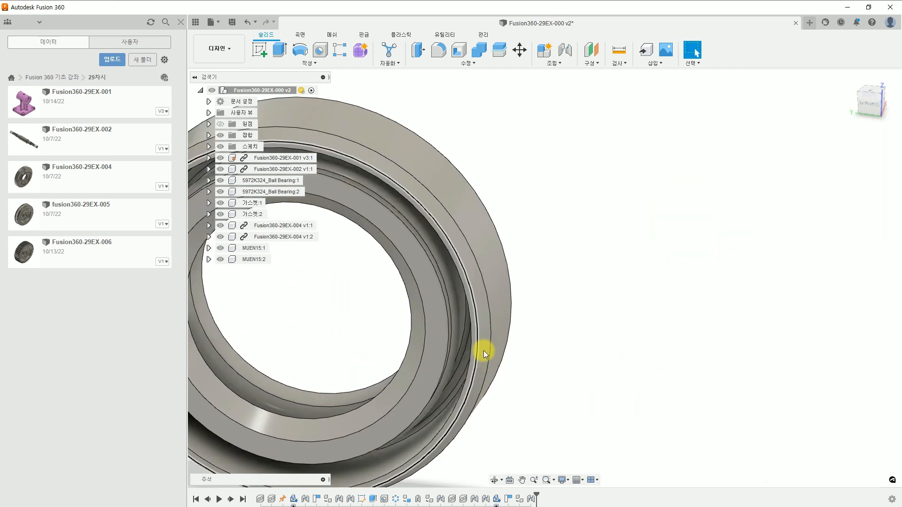
{"action": "left_click", "coordinate": [565, 49]}
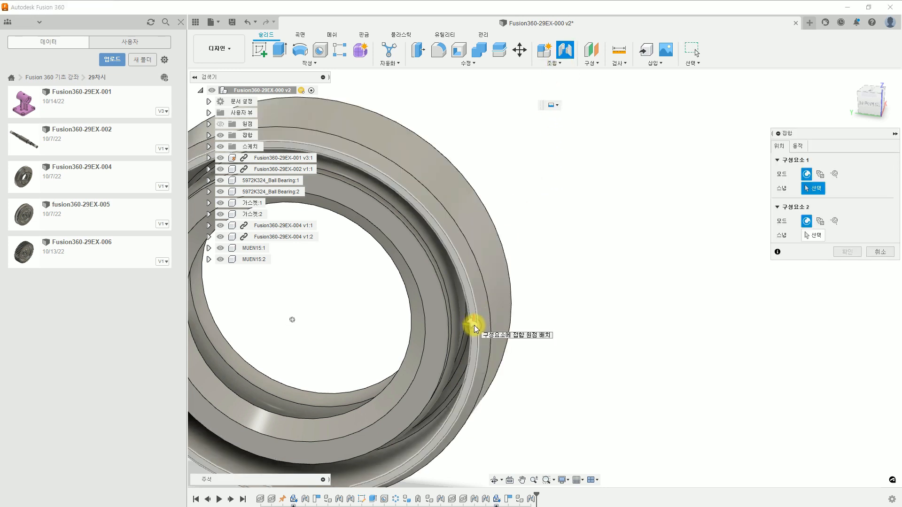
{"action": "left_click", "coordinate": [323, 324]}
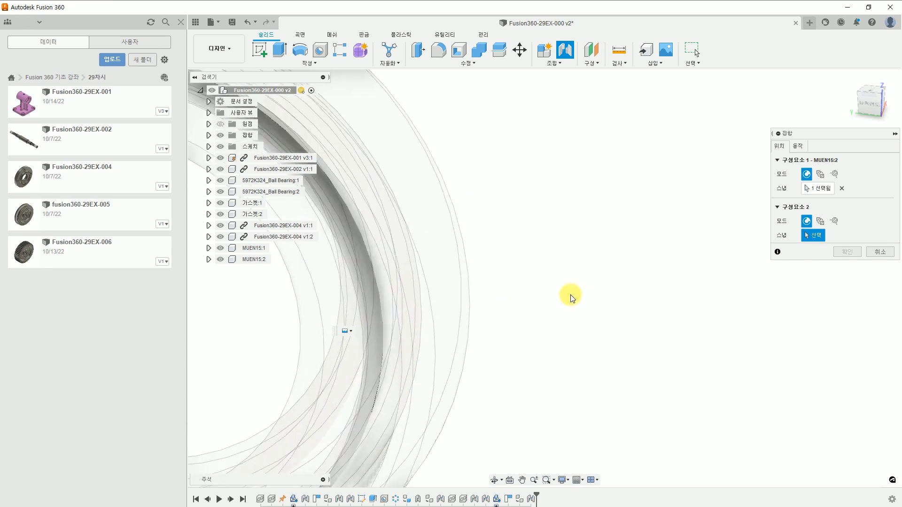
{"action": "scroll", "coordinate": [570, 294], "scroll_direction": "down", "scroll_amount": 10}
{"action": "middle_click_drag", "start_coordinate": [678, 274], "coordinate": [356, 383]}
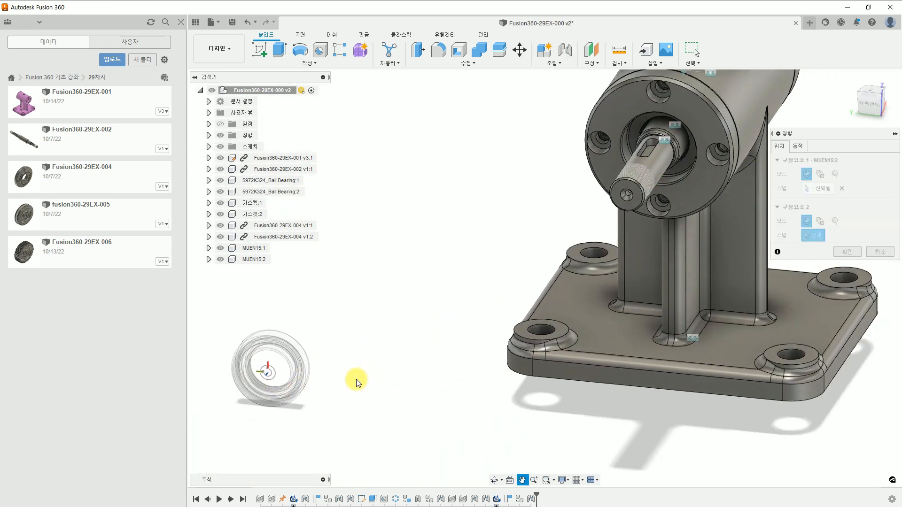
{"action": "scroll", "coordinate": [579, 322], "scroll_direction": "up", "scroll_amount": 8}
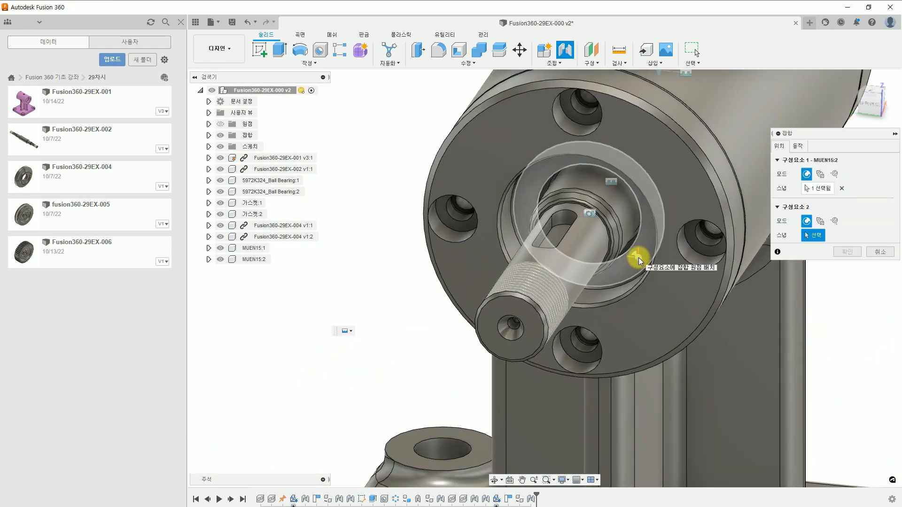
{"action": "left_click", "coordinate": [615, 235]}
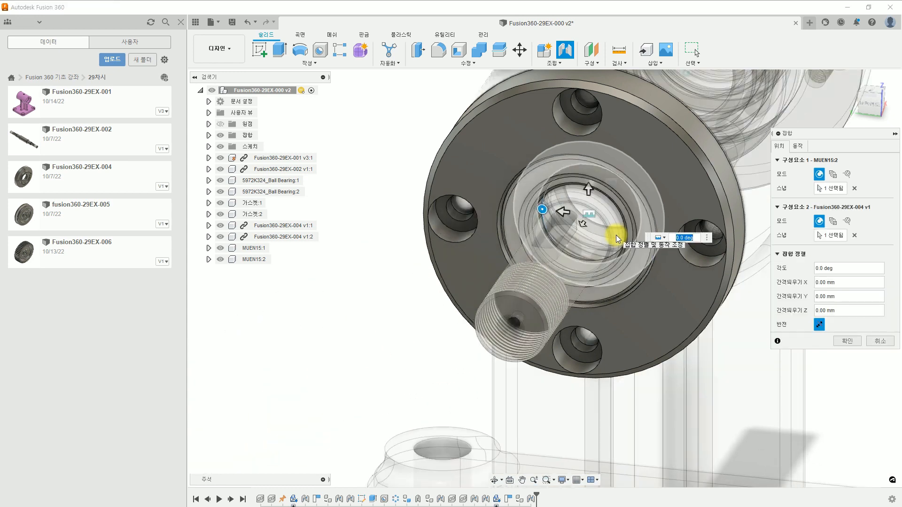
{"action": "left_click", "coordinate": [850, 341]}
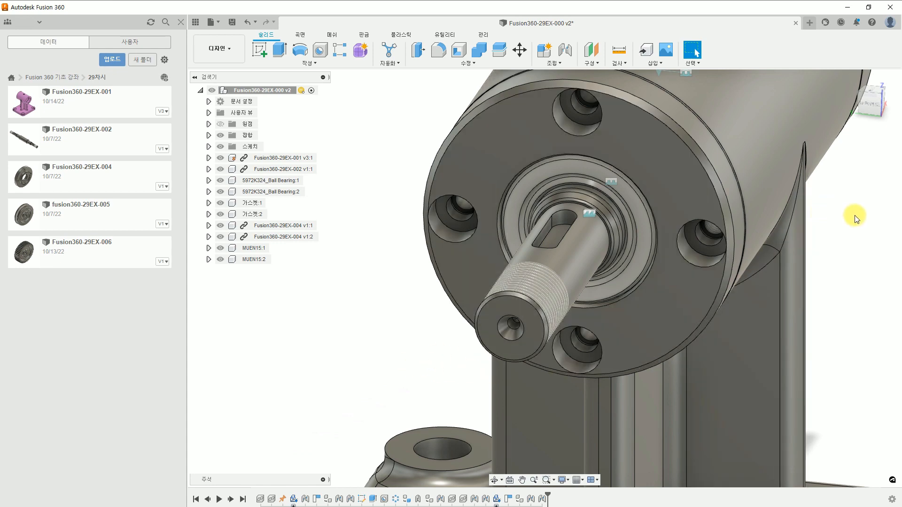
- Open the McMaster-Carr component catalogue and browse the screws category to Alloy Steel Socket Head Screws
{"action": "left_click", "coordinate": [852, 80]}
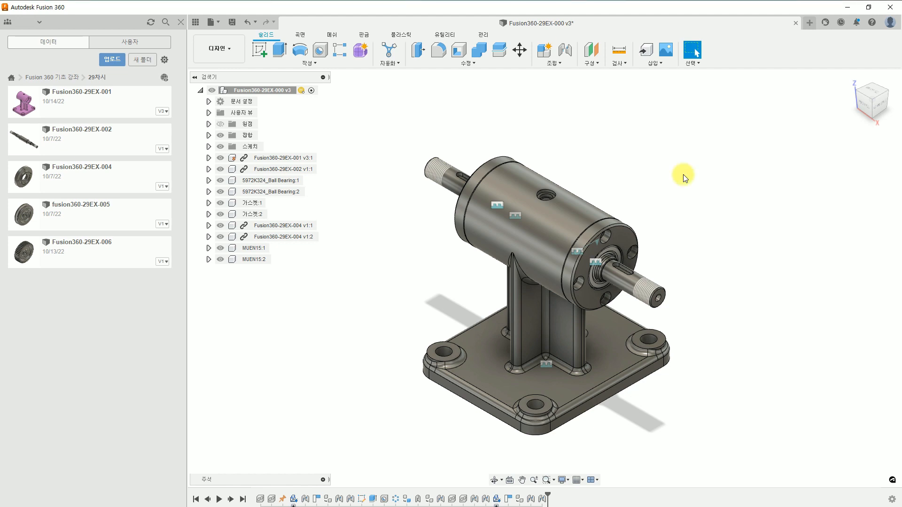
{"action": "left_click", "coordinate": [658, 65]}
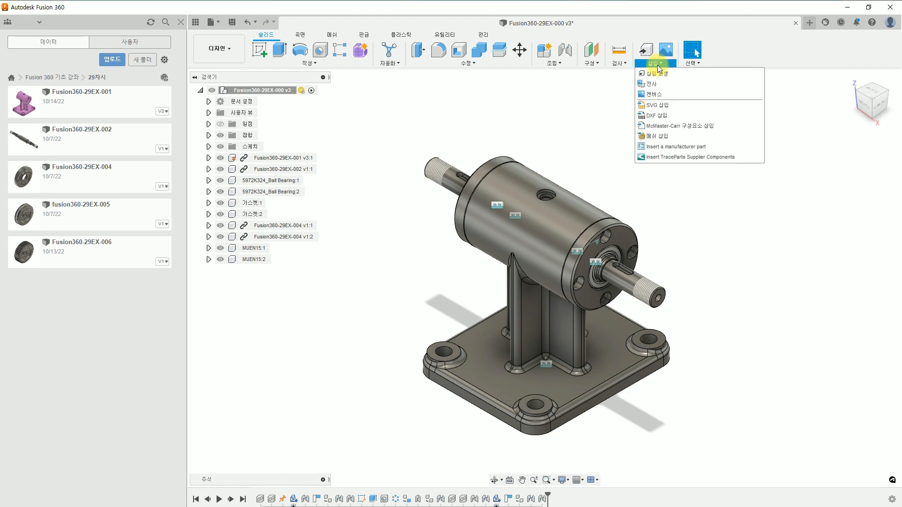
{"action": "left_click", "coordinate": [678, 124]}
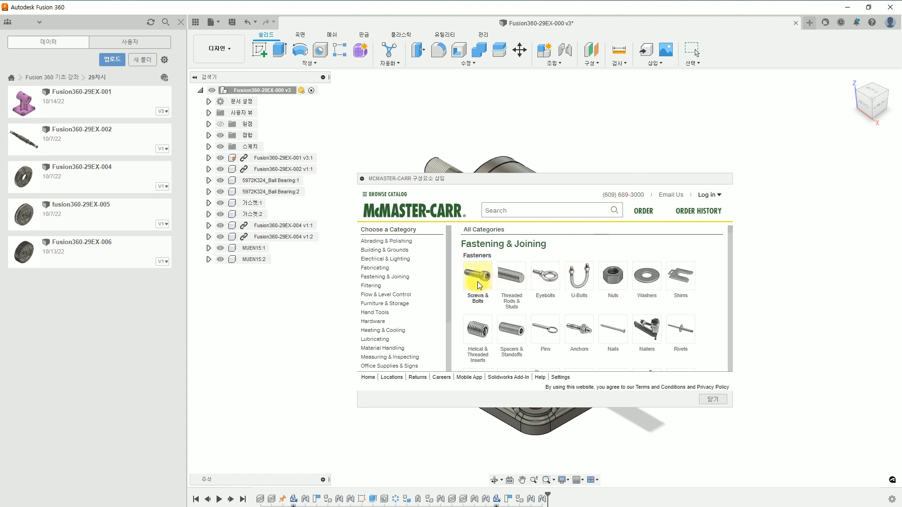
{"action": "left_click", "coordinate": [475, 300]}
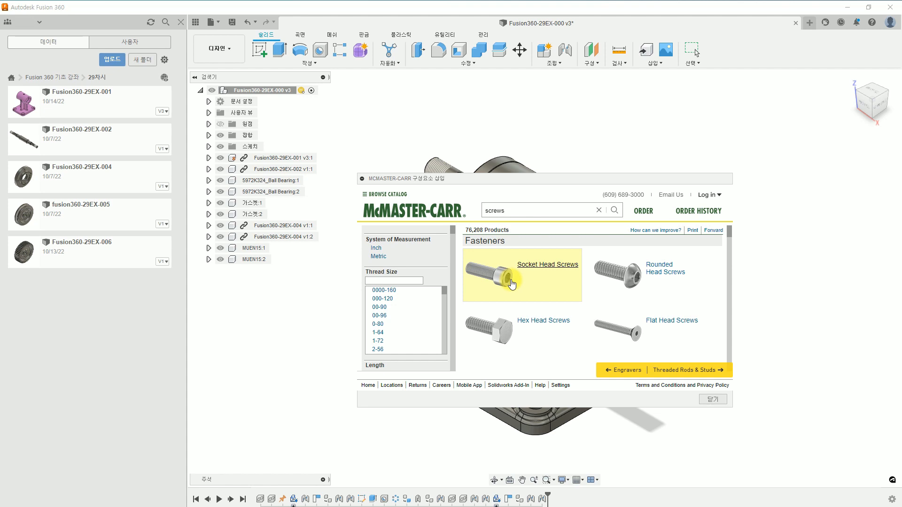
{"action": "left_click", "coordinate": [512, 284]}
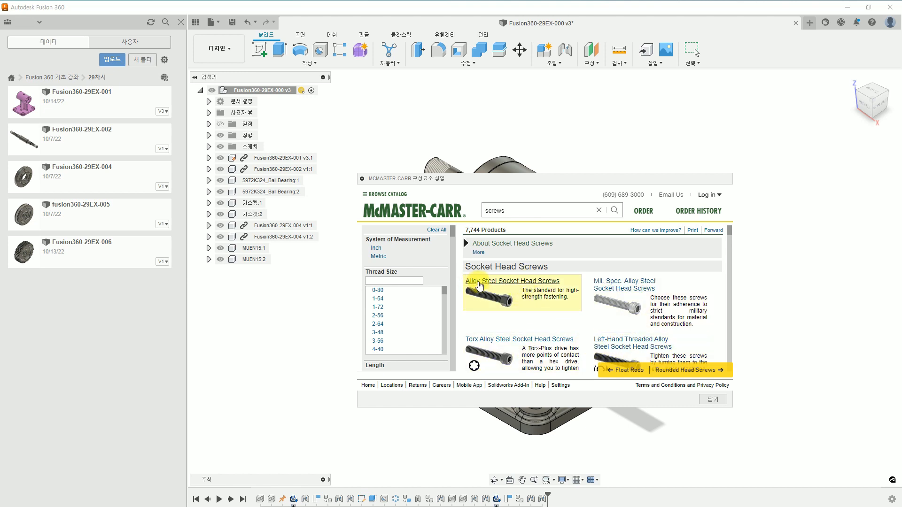
{"action": "left_click", "coordinate": [497, 286]}
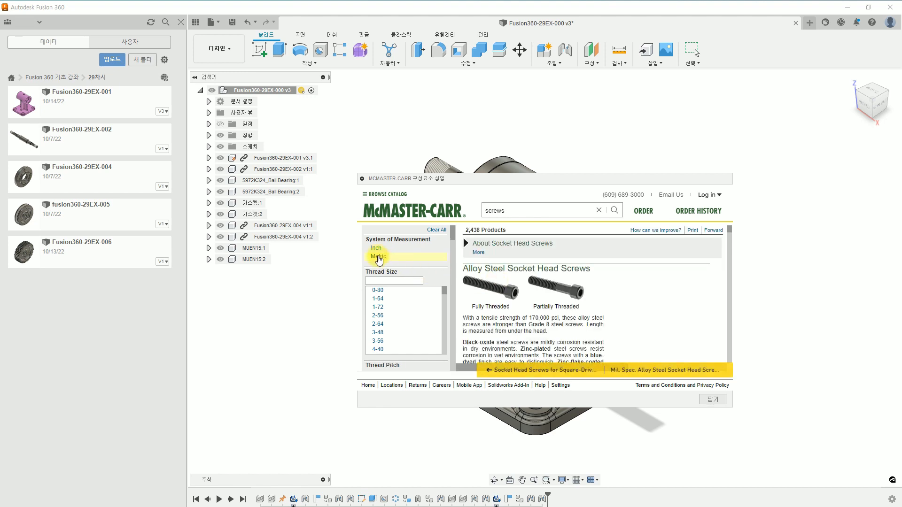
- Filter the socket head screws to the metric system, M4 thread size and 10 mm length
{"action": "left_click", "coordinate": [379, 257]}
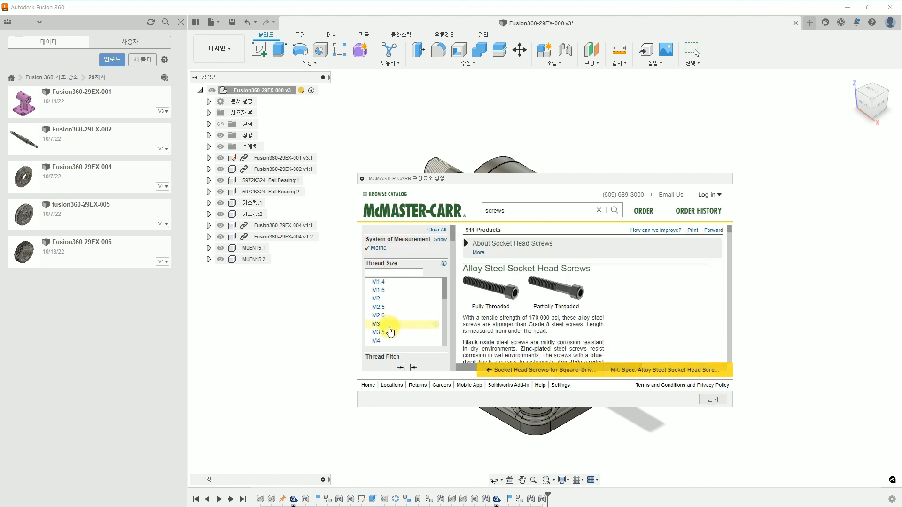
{"action": "left_click", "coordinate": [384, 341]}
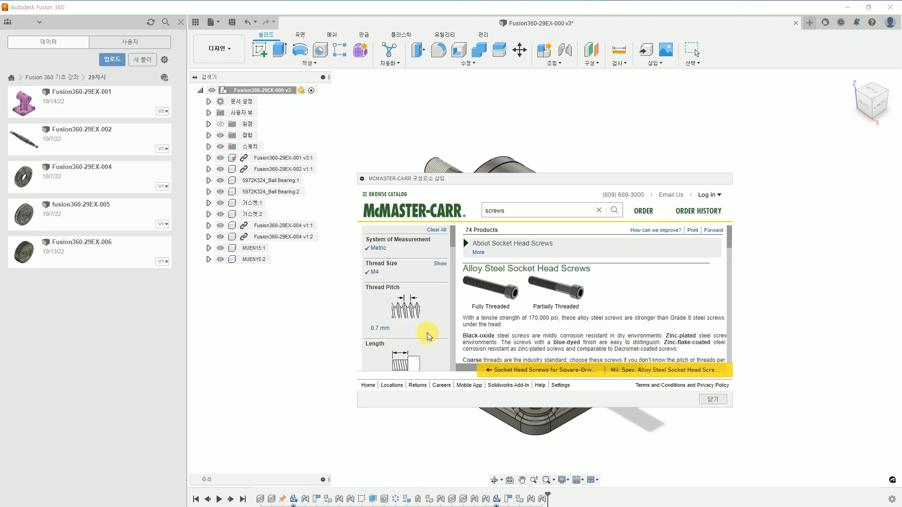
{"action": "scroll", "coordinate": [419, 309], "scroll_direction": "down", "scroll_amount": 2}
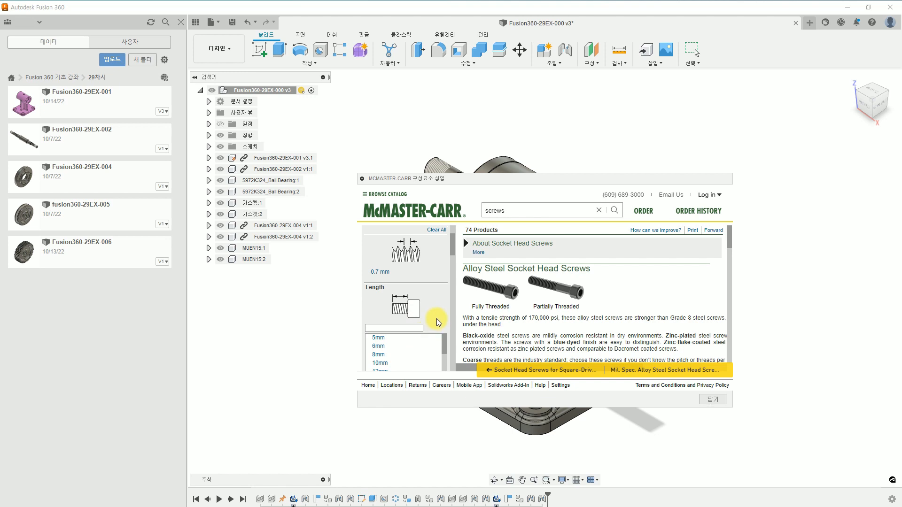
{"action": "scroll", "coordinate": [438, 322], "scroll_direction": "down", "scroll_amount": 1}
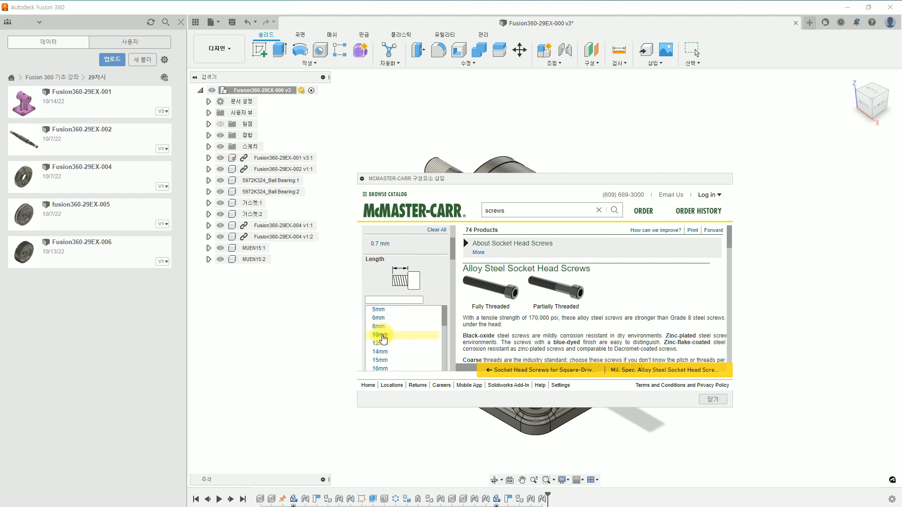
{"action": "left_click", "coordinate": [381, 336]}
- Insert the black-oxide M4 × 0.7 mm, 10 mm long screw 91290A144 into the assembly as a 3-D STEP model
{"action": "scroll", "coordinate": [614, 299], "scroll_direction": "down", "scroll_amount": 3}
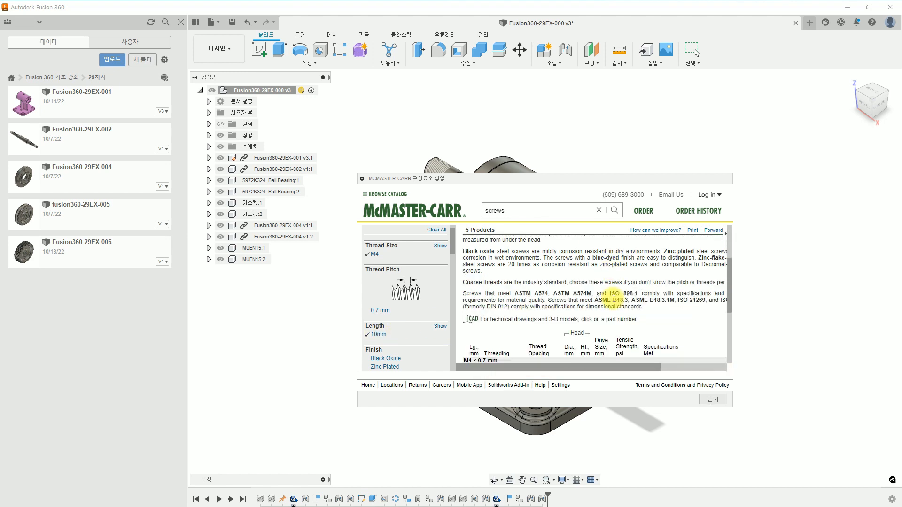
{"action": "scroll", "coordinate": [614, 299], "scroll_direction": "down", "scroll_amount": 3}
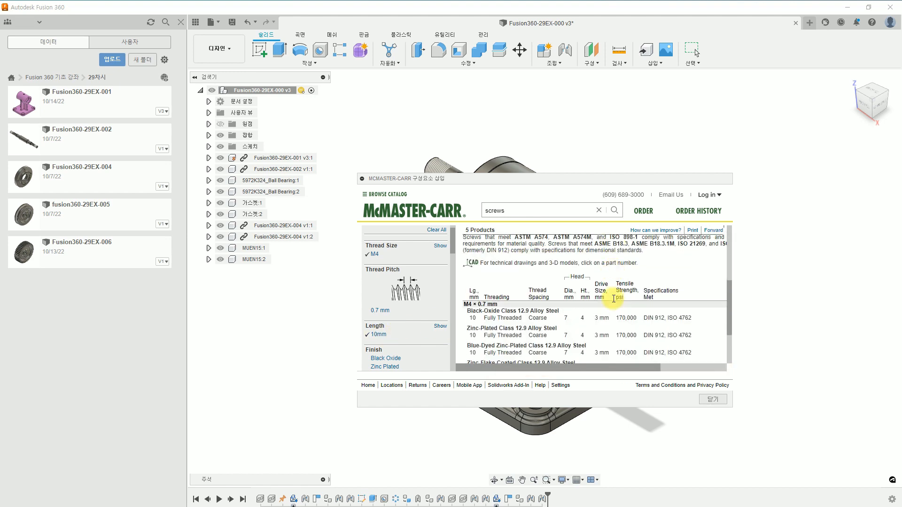
{"action": "left_click", "coordinate": [667, 370]}
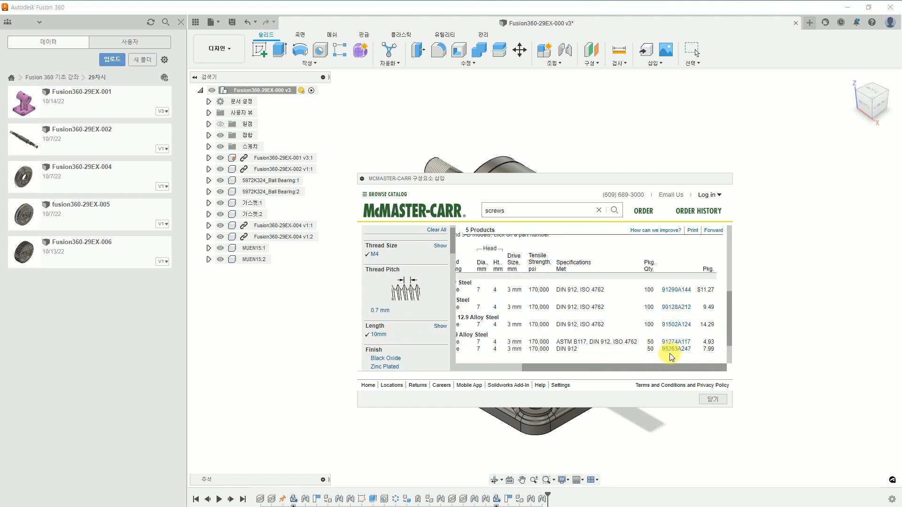
{"action": "left_click", "coordinate": [675, 291]}
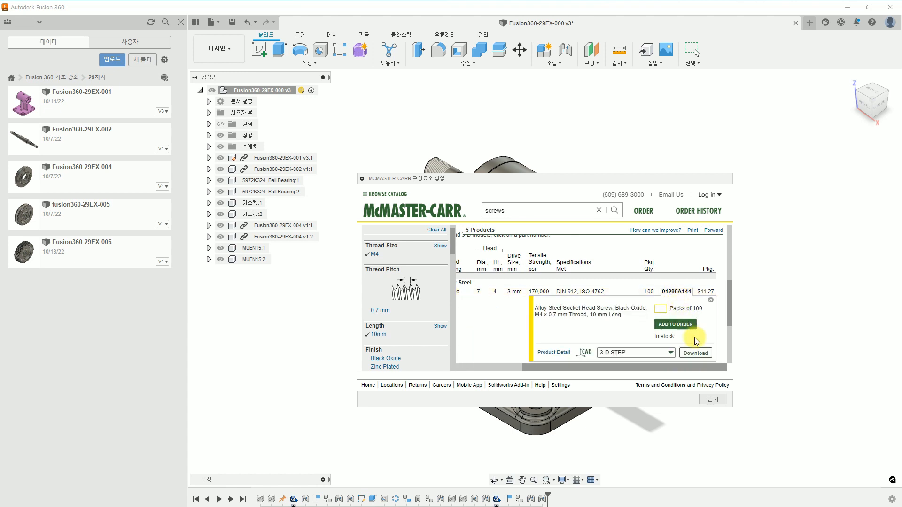
{"action": "left_click", "coordinate": [693, 353]}
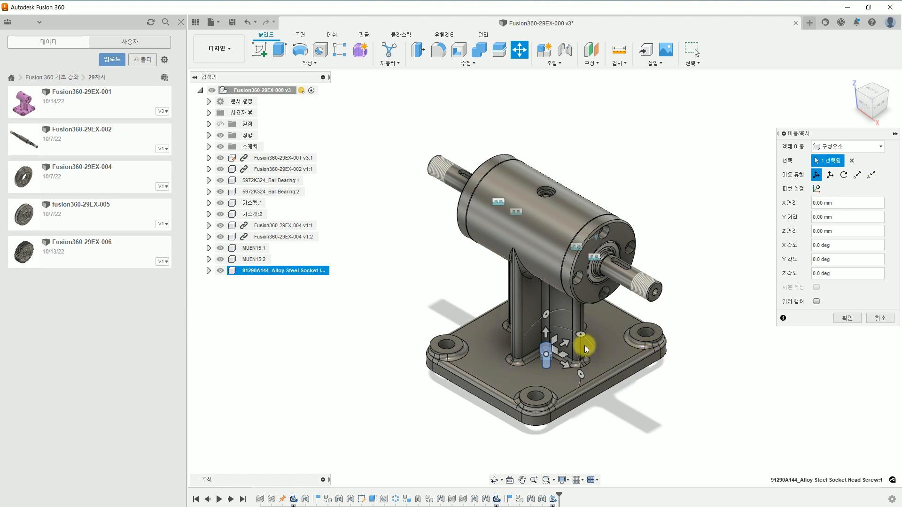
- Move the inserted socket head screw about 112.5 mm along Y, clear of the housing
{"action": "left_click_drag", "start_coordinate": [569, 341], "coordinate": [739, 249]}
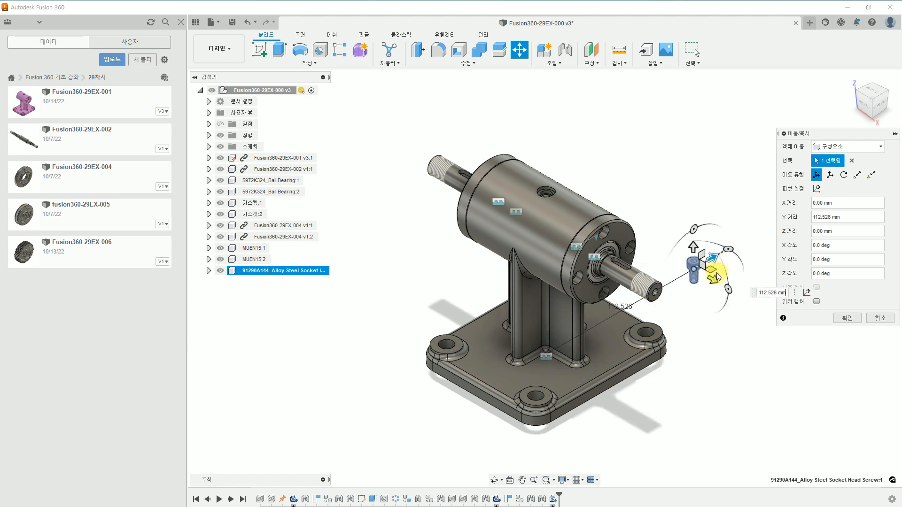
{"action": "left_click", "coordinate": [847, 318]}
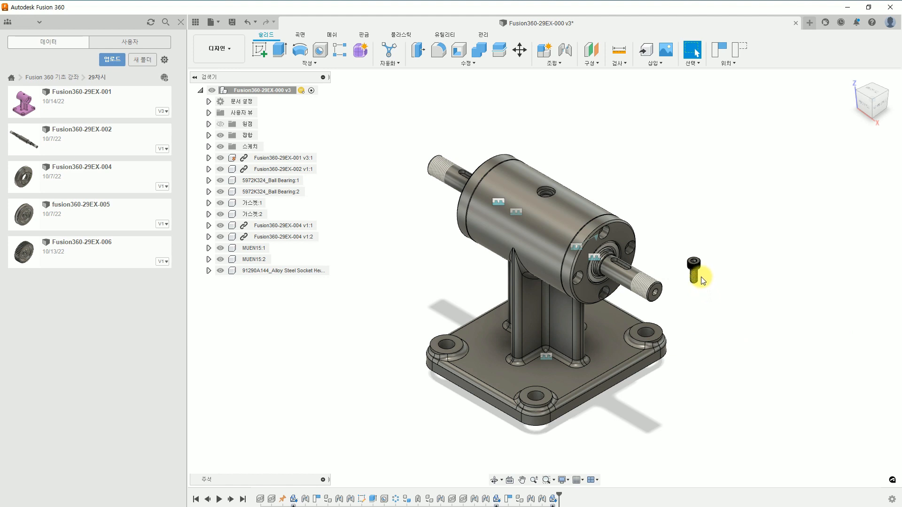
{"action": "scroll", "coordinate": [700, 277], "scroll_direction": "up", "scroll_amount": 5}
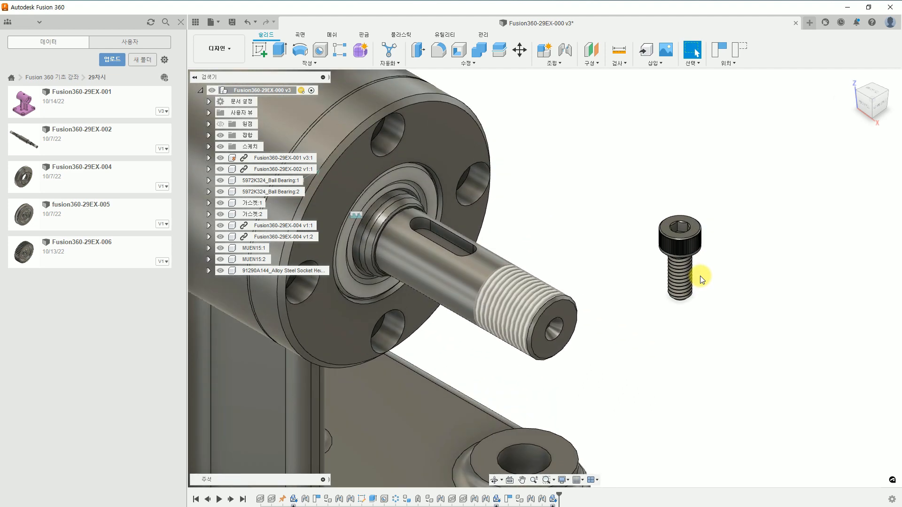
- Open the manufacturer part catalogue for inserting a supplier component into the assembly
{"action": "scroll", "coordinate": [700, 278], "scroll_direction": "up", "scroll_amount": 5}
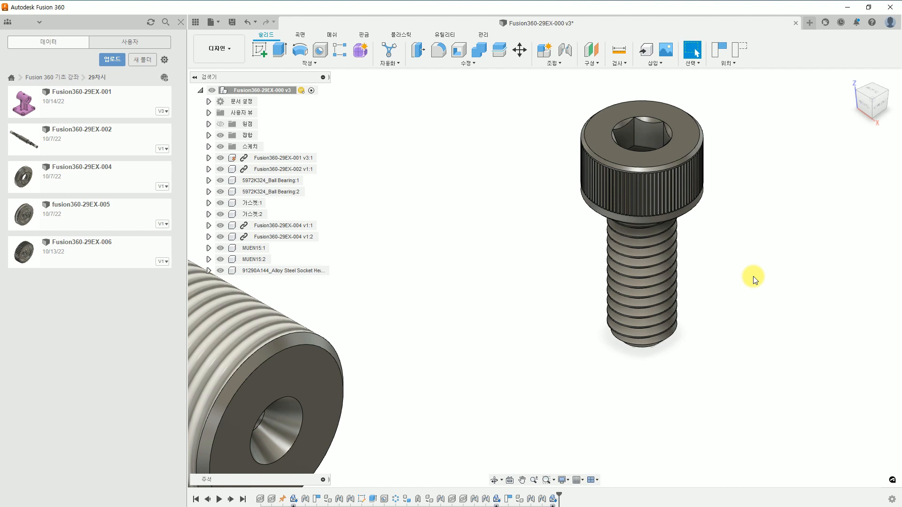
{"action": "scroll", "coordinate": [753, 276], "scroll_direction": "down", "scroll_amount": 10}
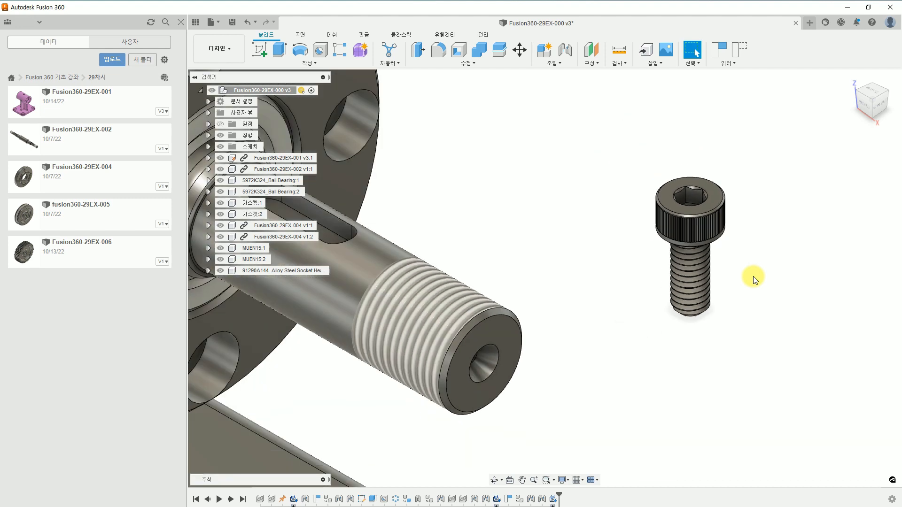
{"action": "scroll", "coordinate": [792, 312], "scroll_direction": "down", "scroll_amount": 4}
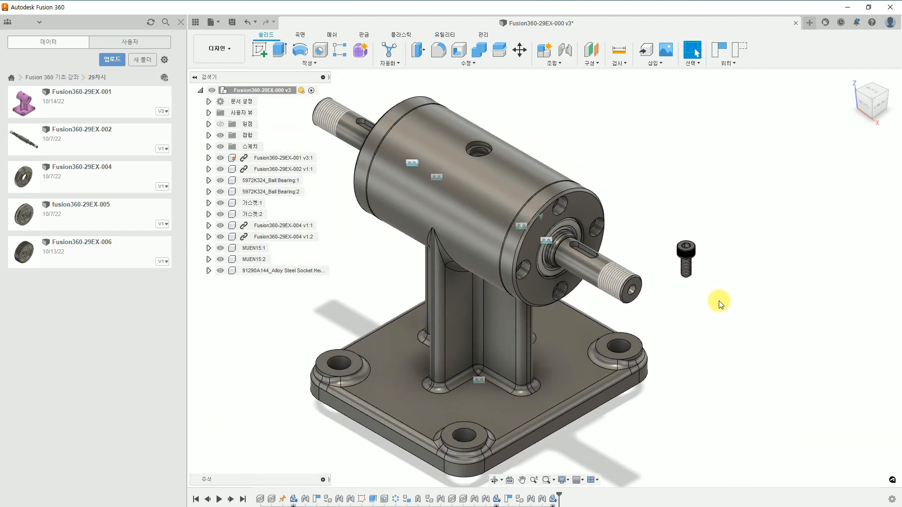
{"action": "left_click", "coordinate": [655, 65]}
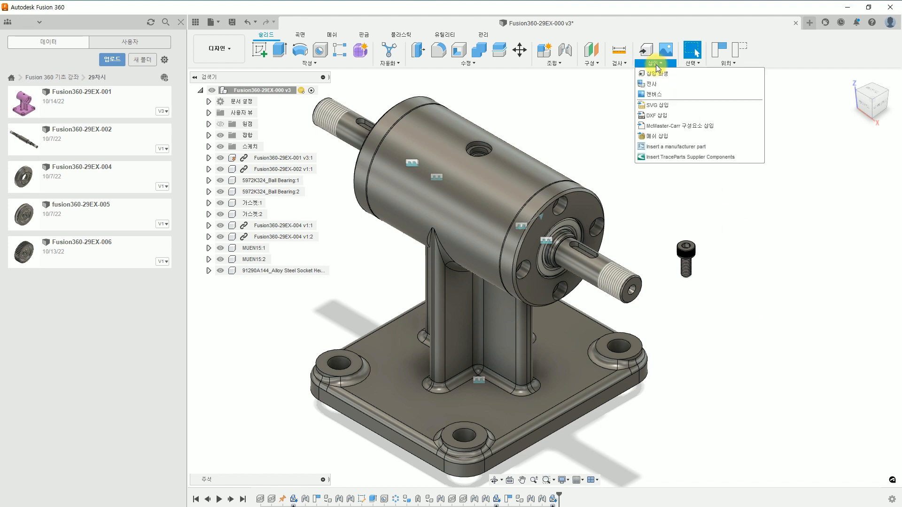
{"action": "left_click", "coordinate": [695, 148]}
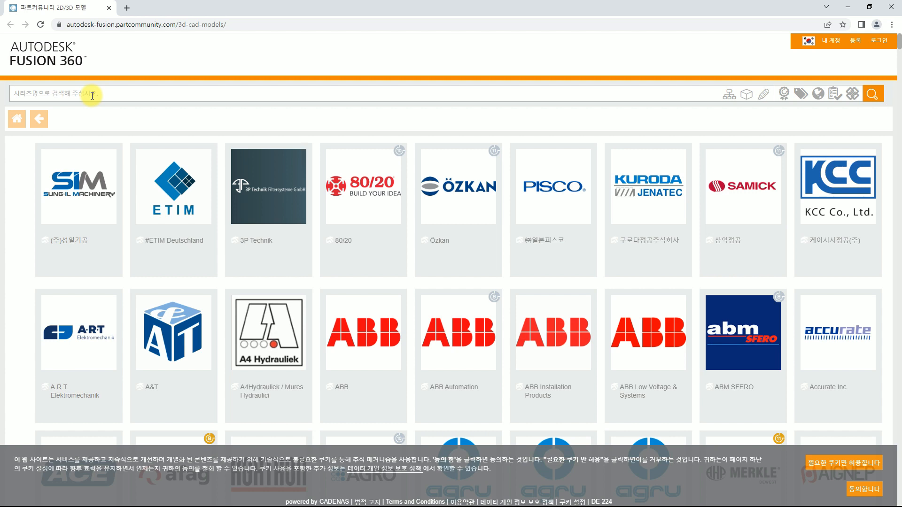
- Search the manufacturer part catalogue for "m4 x 10" and look through the results
{"action": "type", "text": "m4"}
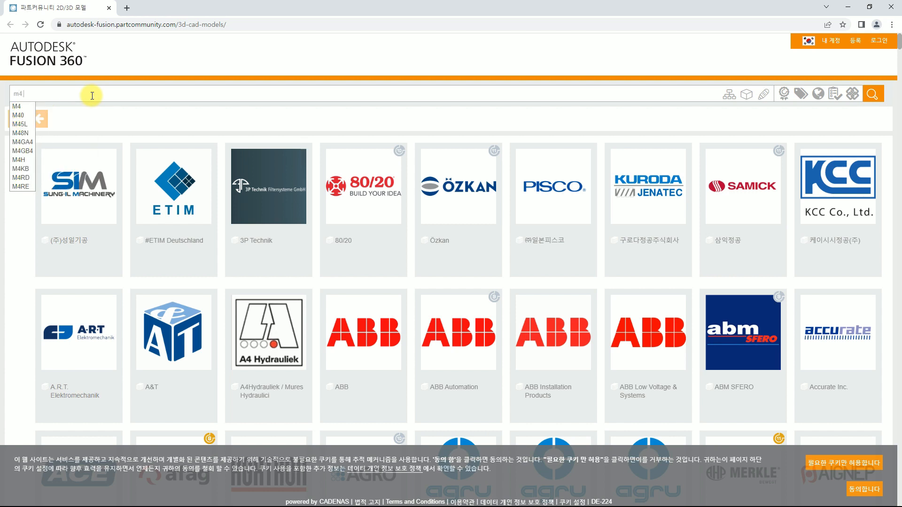
{"action": "type", "text": " x"}
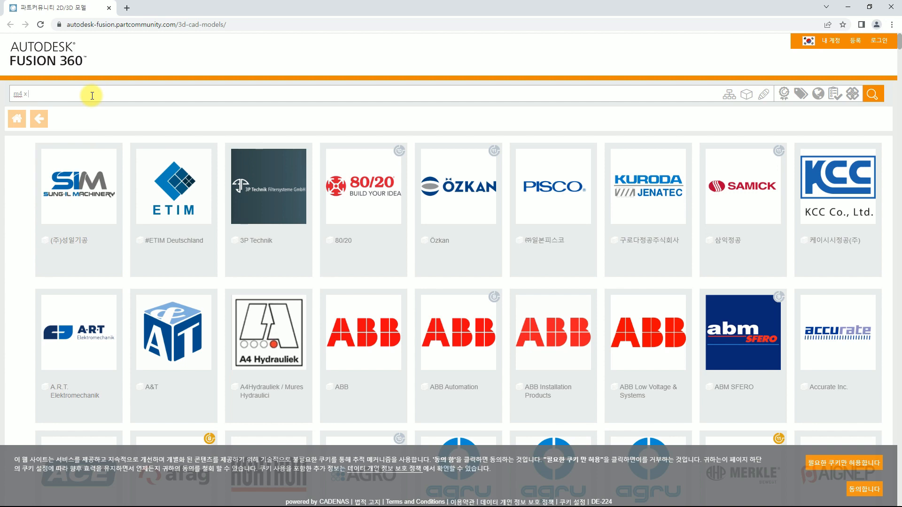
{"action": "type", "text": " 10"}
{"action": "key", "text": "Return"}
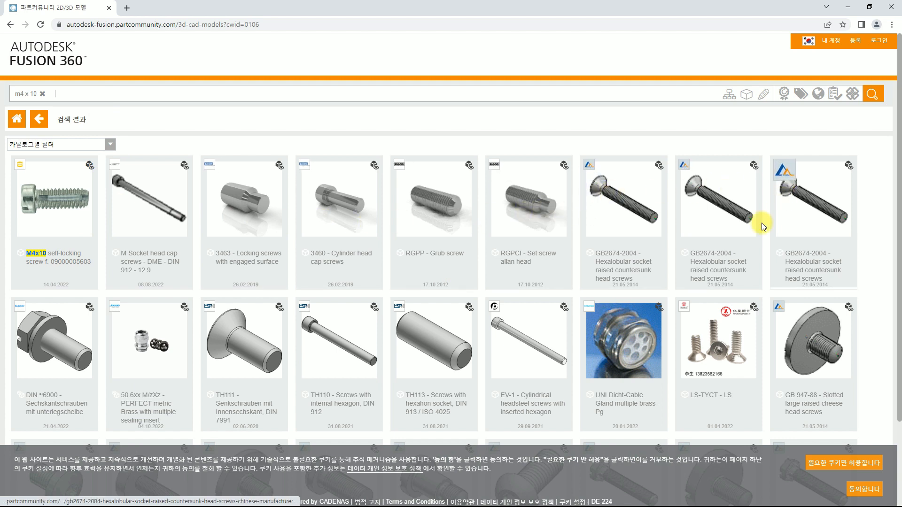
{"action": "scroll", "coordinate": [585, 345], "scroll_direction": "down", "scroll_amount": 2}
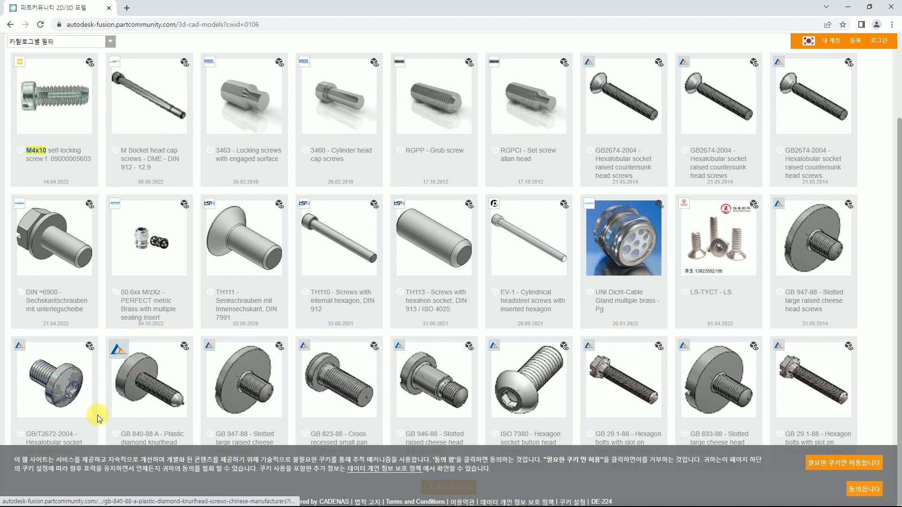
{"action": "scroll", "coordinate": [277, 194], "scroll_direction": "up", "scroll_amount": 2}
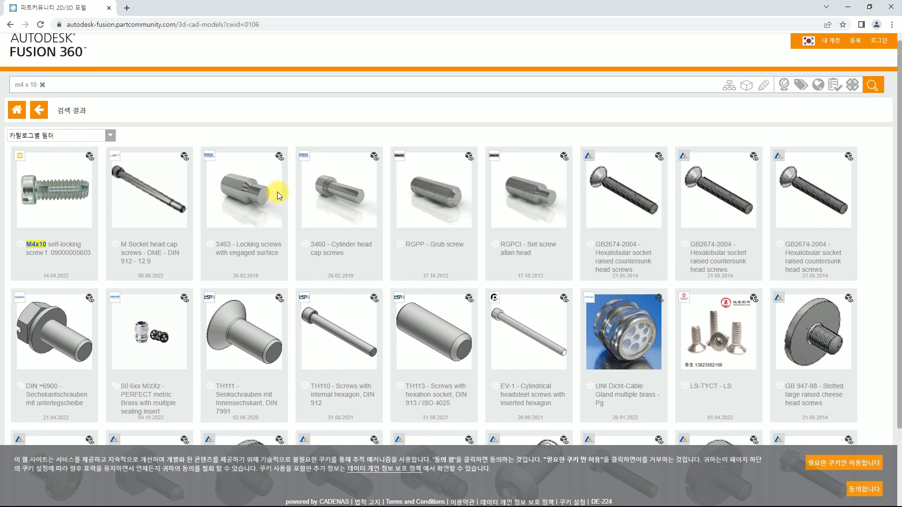
- Replace the catalogue search term with "hexagon socket head bolt" and run the search
{"action": "left_click", "coordinate": [44, 86]}
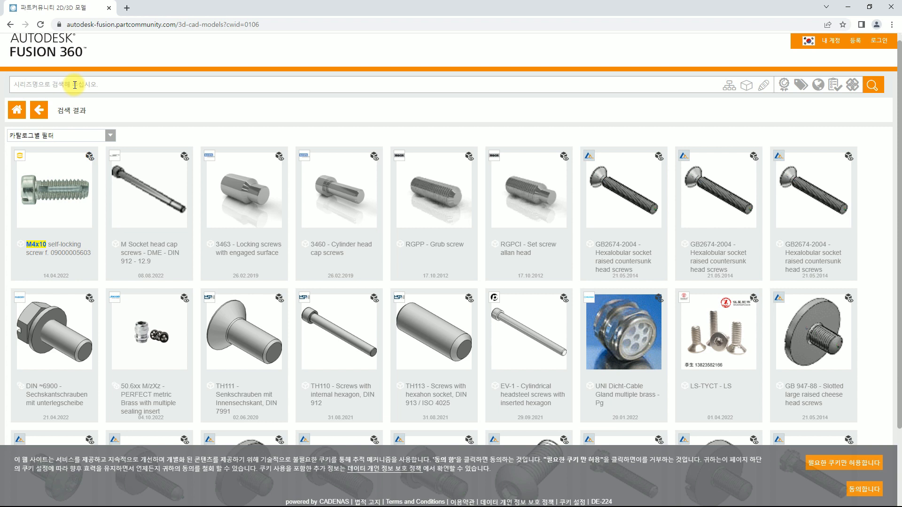
{"action": "type", "text": "hex"}
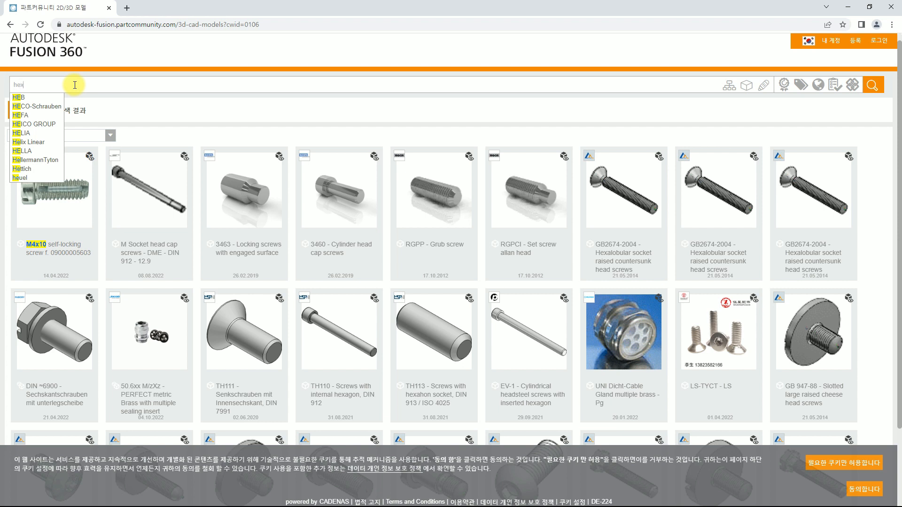
{"action": "type", "text": "ag"}
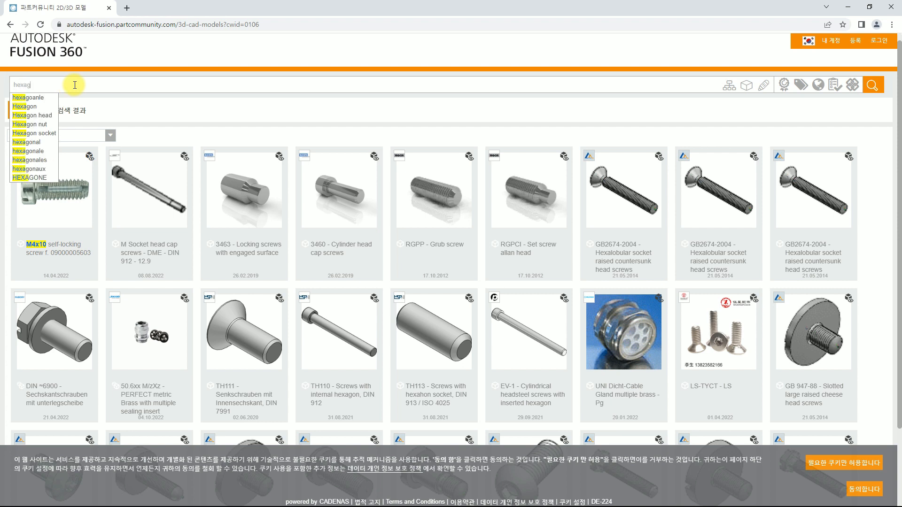
{"action": "type", "text": "on"}
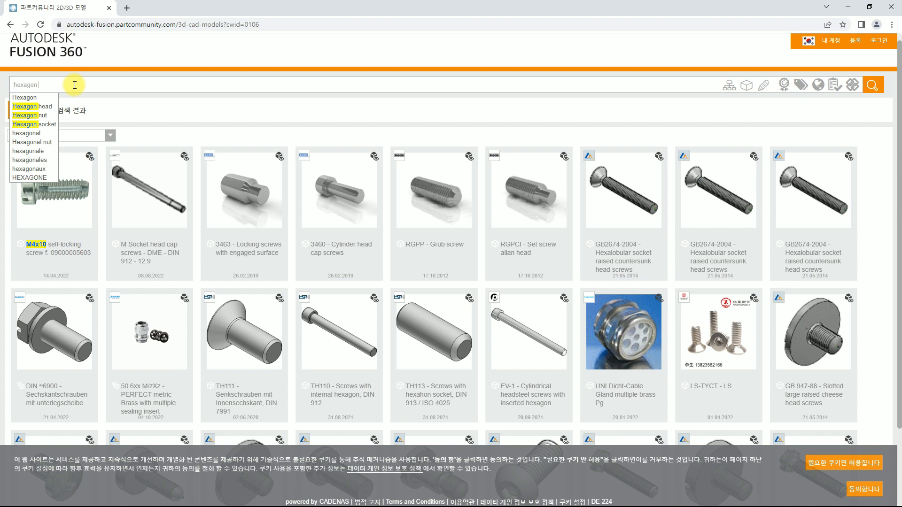
{"action": "type", "text": " soc"}
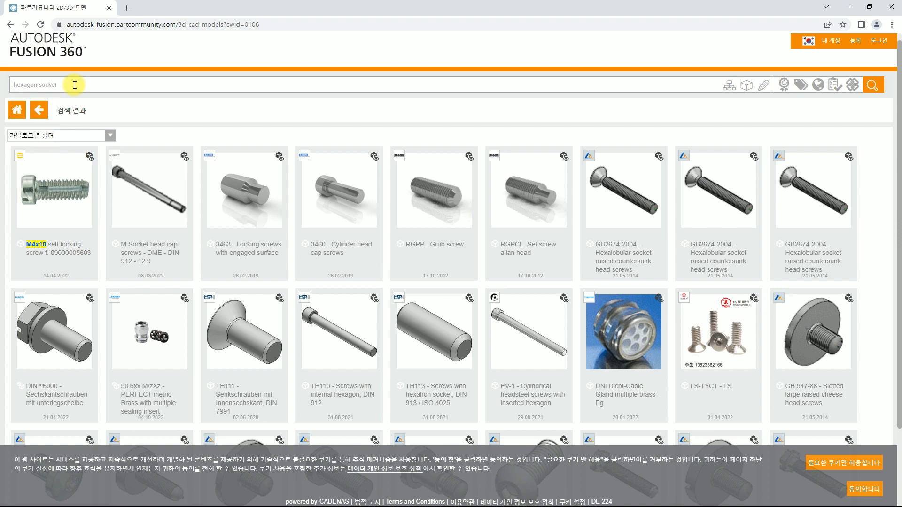
{"action": "type", "text": "ket head bolt"}
{"action": "key", "text": "Return"}
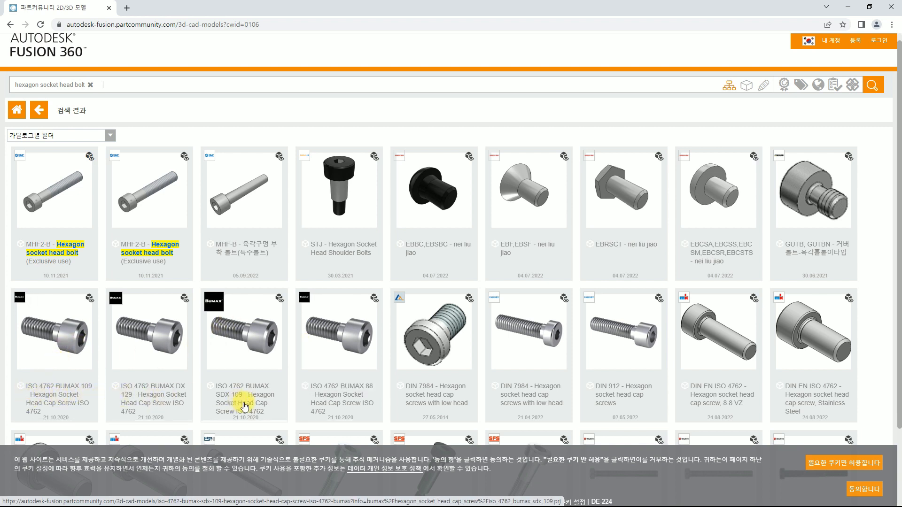
- Check which diameters the ISO 4762 BUMAX 109 cap screw offers and return to the search results
{"action": "left_click", "coordinate": [54, 363]}
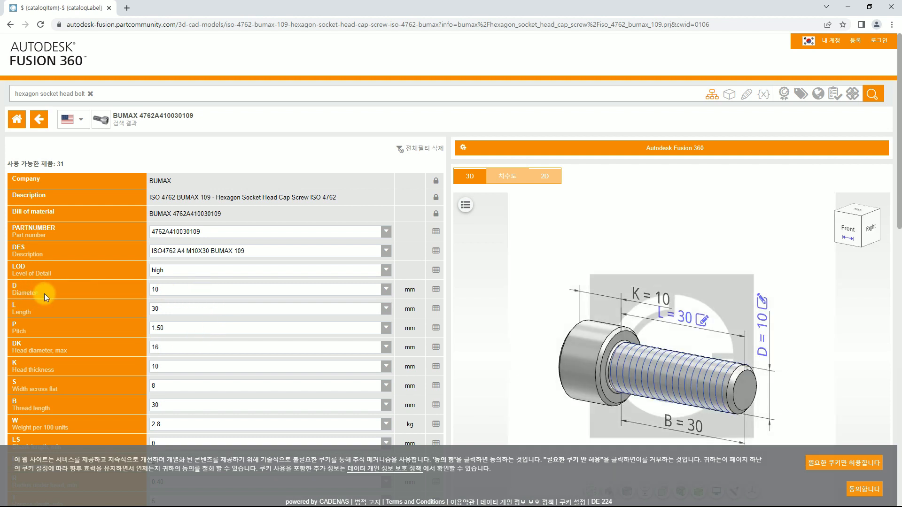
{"action": "left_click", "coordinate": [178, 291]}
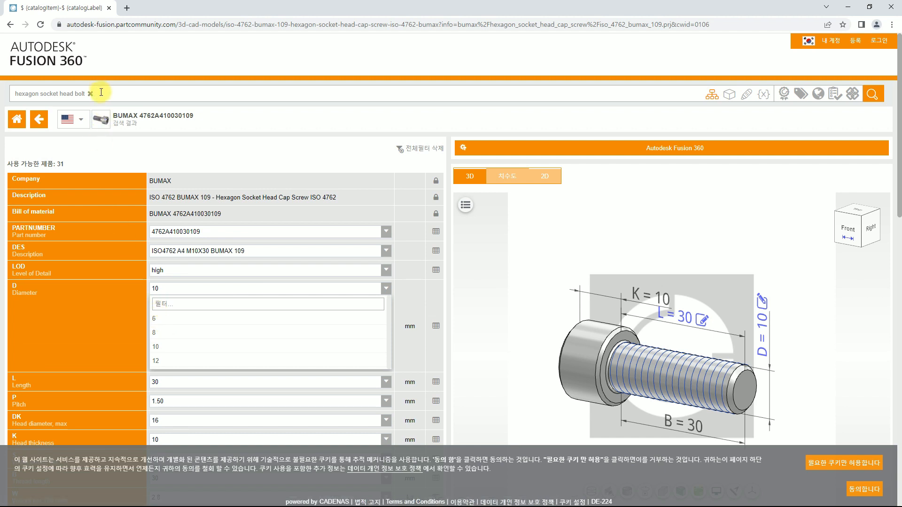
{"action": "key", "text": "Return"}
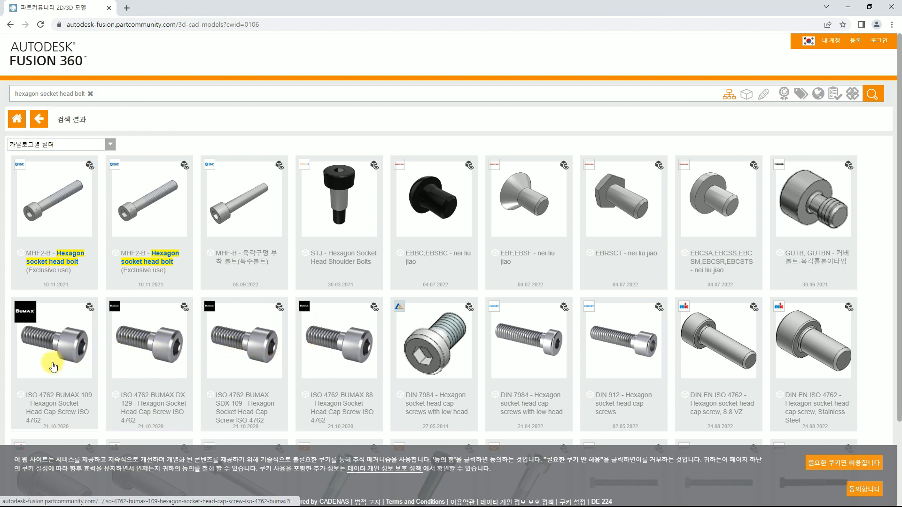
- Configure the ISO 4762 BUMAX 88 hexagon socket head cap screw with diameter 4 mm and length 10 mm, and update its 3D preview
{"action": "left_click", "coordinate": [346, 355]}
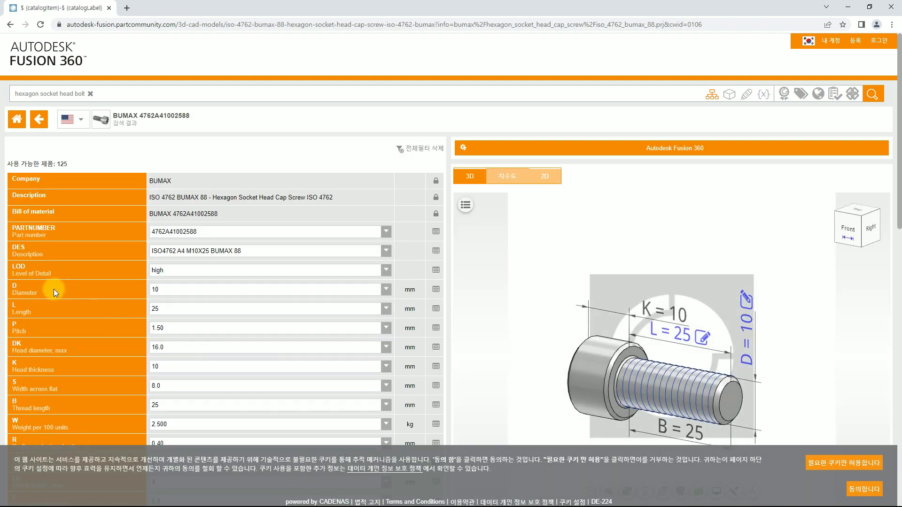
{"action": "left_click", "coordinate": [193, 289]}
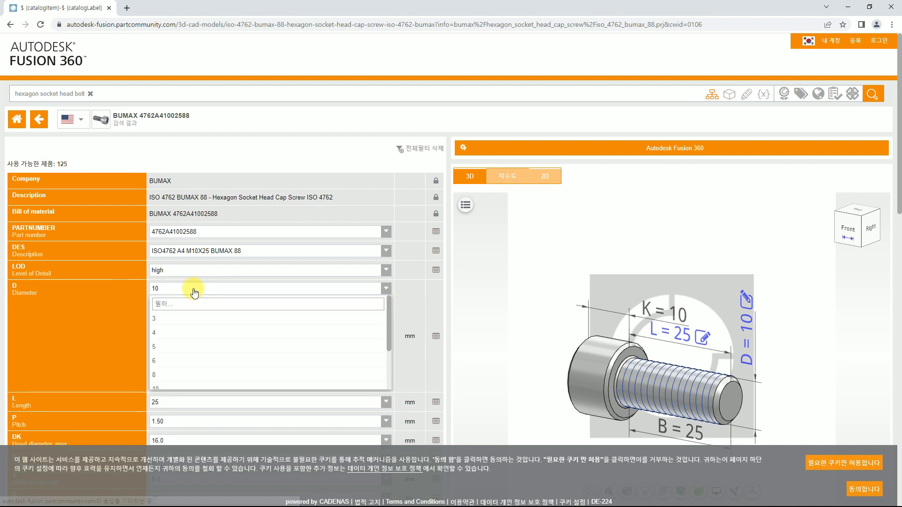
{"action": "left_click", "coordinate": [164, 334]}
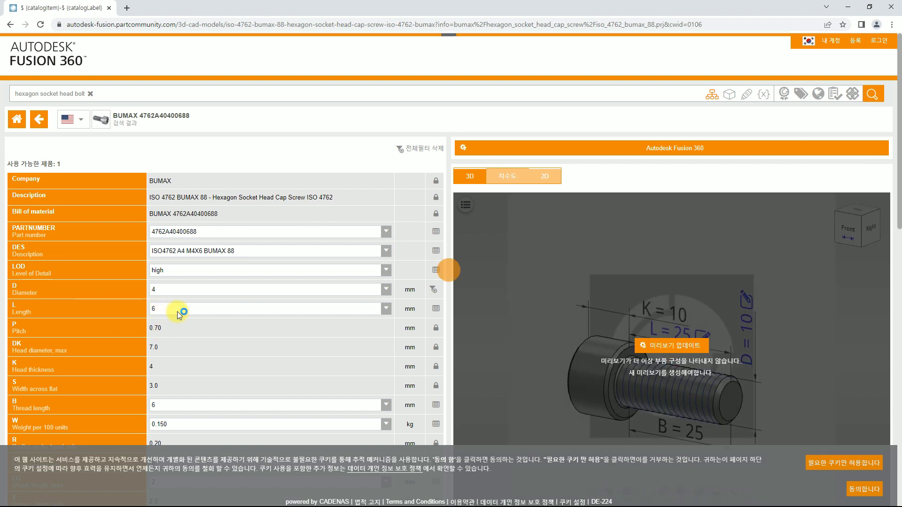
{"action": "left_click", "coordinate": [177, 312]}
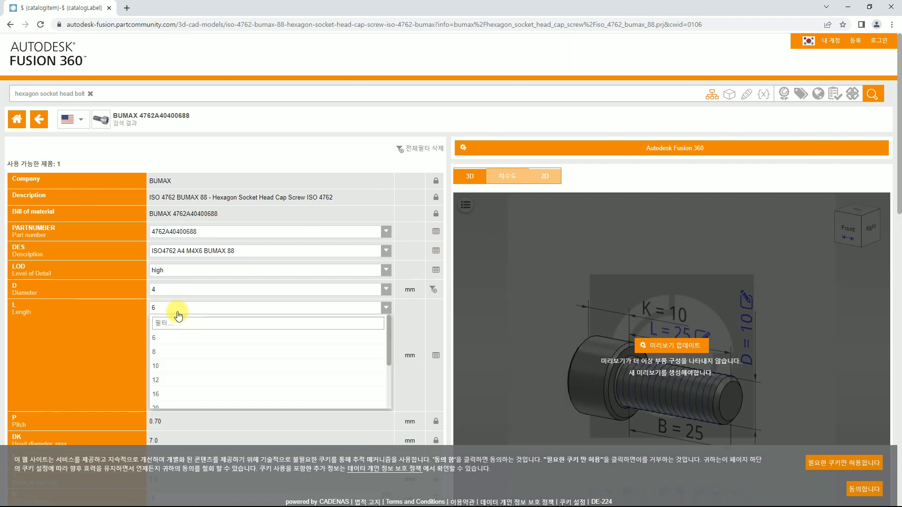
{"action": "left_click", "coordinate": [162, 365]}
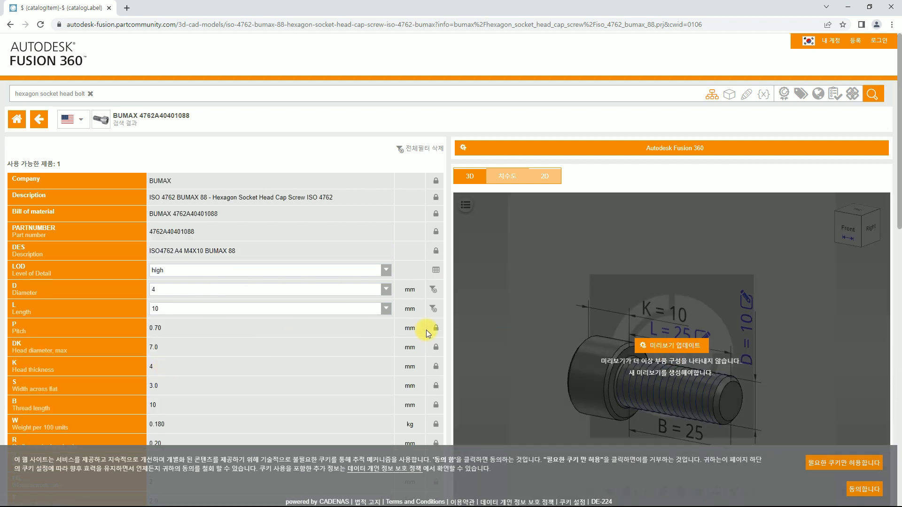
{"action": "left_click", "coordinate": [671, 345]}
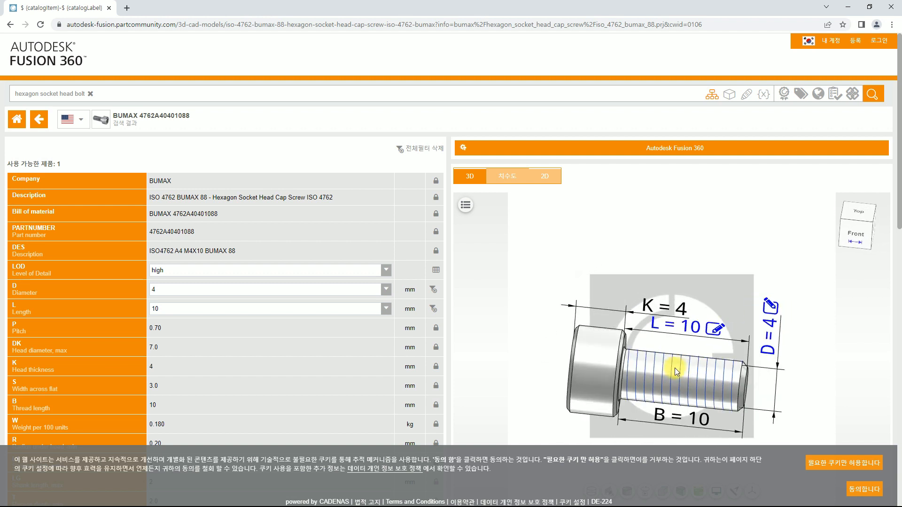
{"action": "left_click_drag", "start_coordinate": [674, 368], "coordinate": [635, 343]}
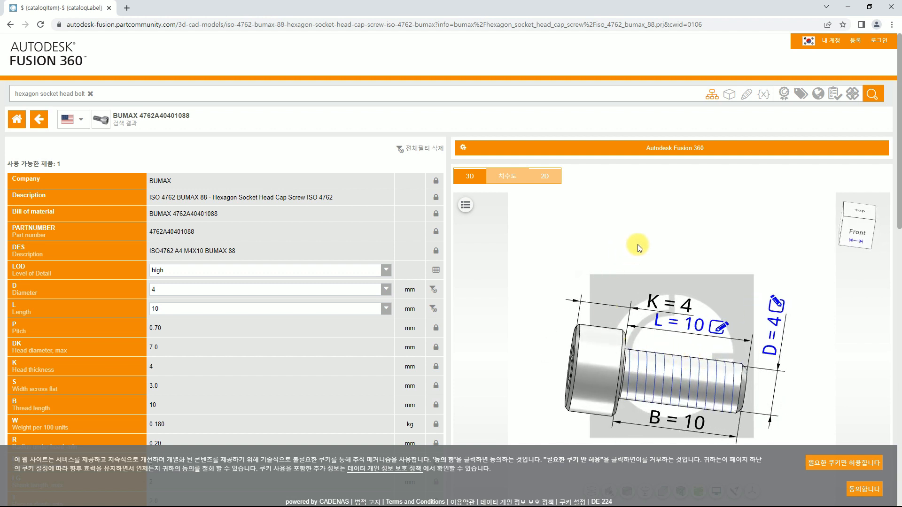
- Insert the configured BUMAX 88 M4X10 screw into the Fusion 360 assembly and move it about 145 mm along Y, clear of the housing
{"action": "left_click", "coordinate": [673, 151]}
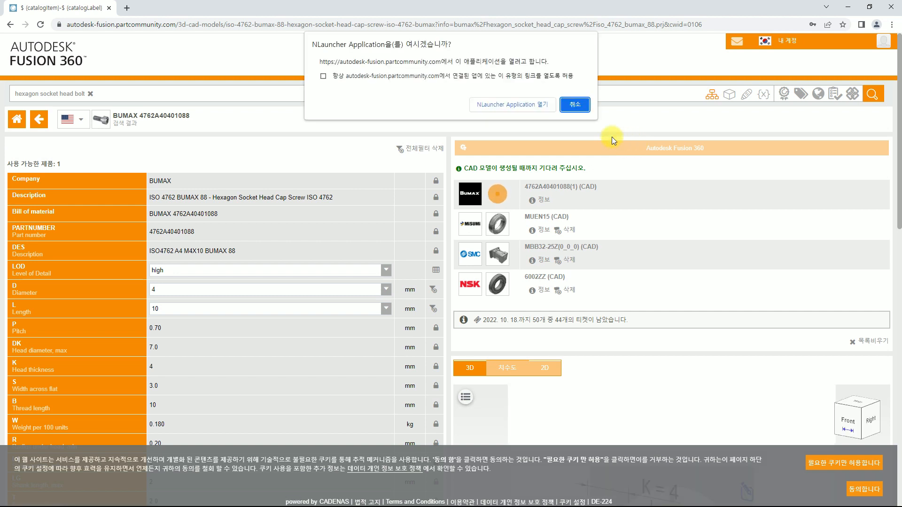
{"action": "left_click", "coordinate": [512, 105]}
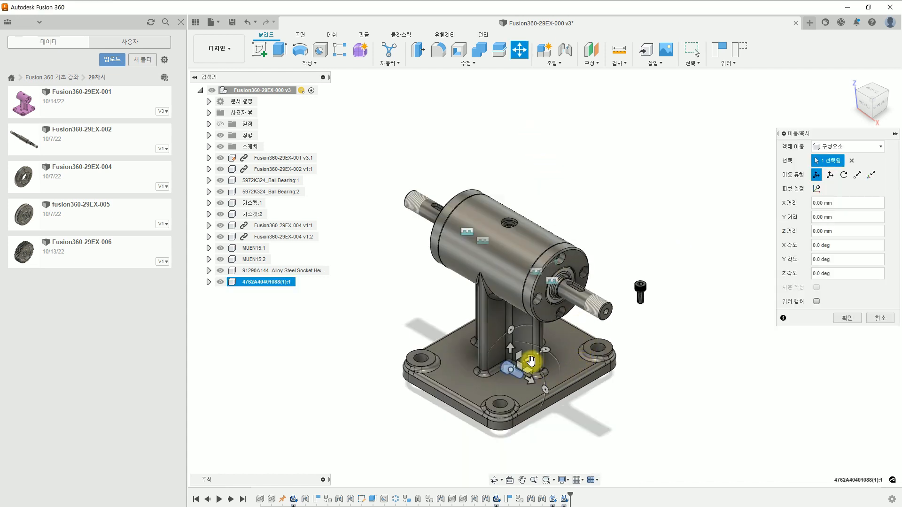
{"action": "left_click_drag", "start_coordinate": [529, 360], "coordinate": [699, 259]}
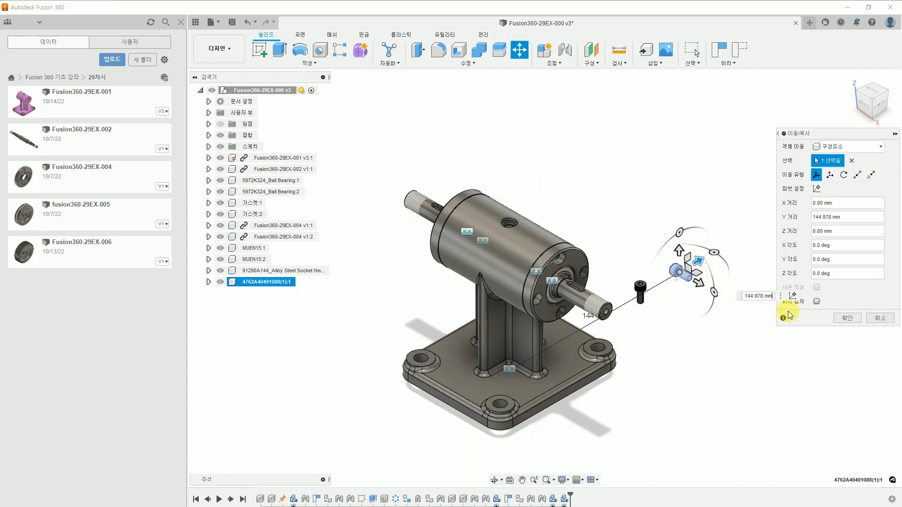
{"action": "left_click", "coordinate": [853, 322]}
- Activate the BUMAX 88 screw, add a full-length ISO Metric M4x0.7 class 6g thread to its shank, and reactivate the top-level assembly
{"action": "scroll", "coordinate": [677, 285], "scroll_direction": "up", "scroll_amount": 5}
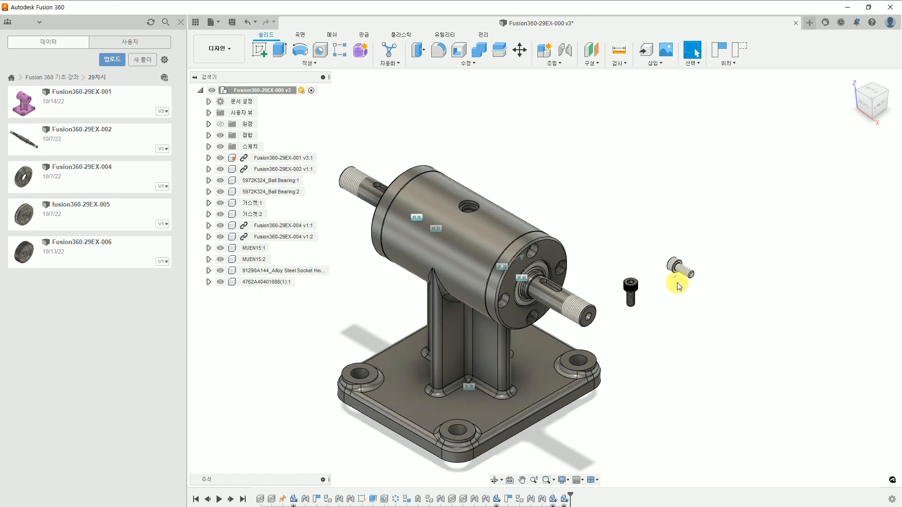
{"action": "scroll", "coordinate": [676, 284], "scroll_direction": "up", "scroll_amount": 4}
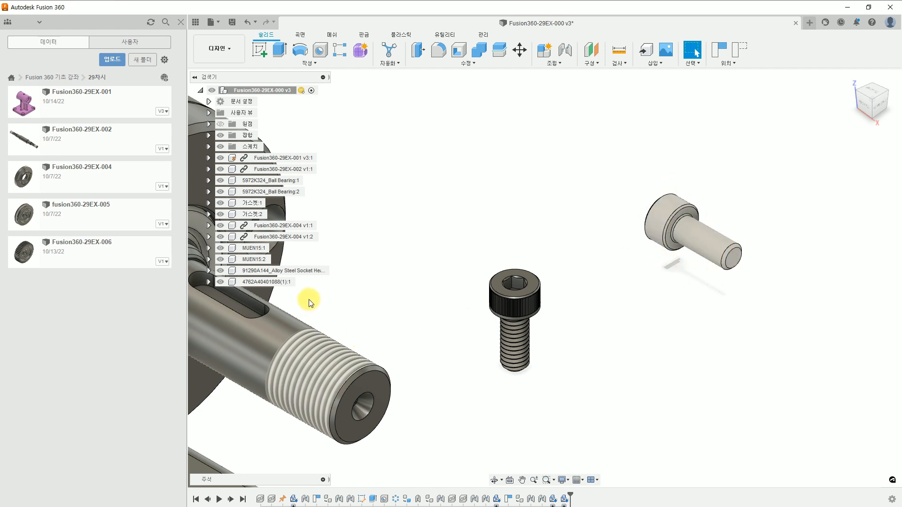
{"action": "left_click", "coordinate": [295, 282]}
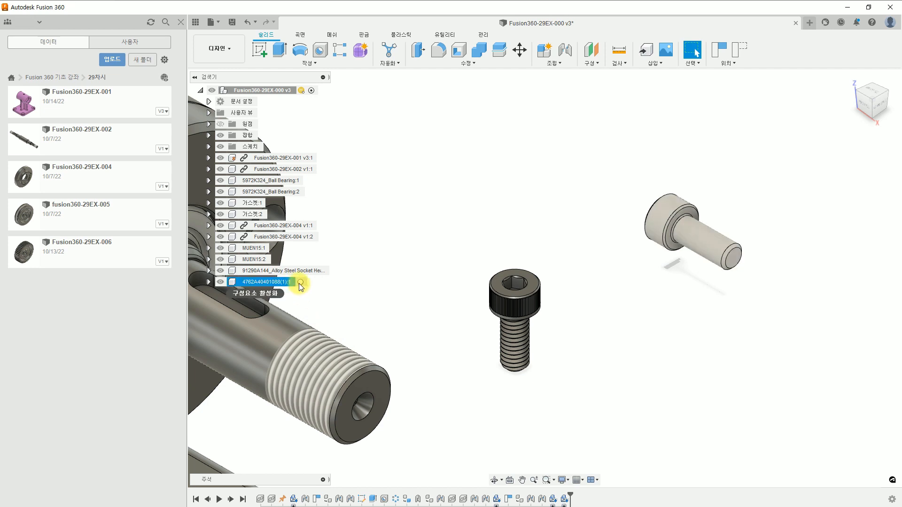
{"action": "left_click", "coordinate": [300, 283]}
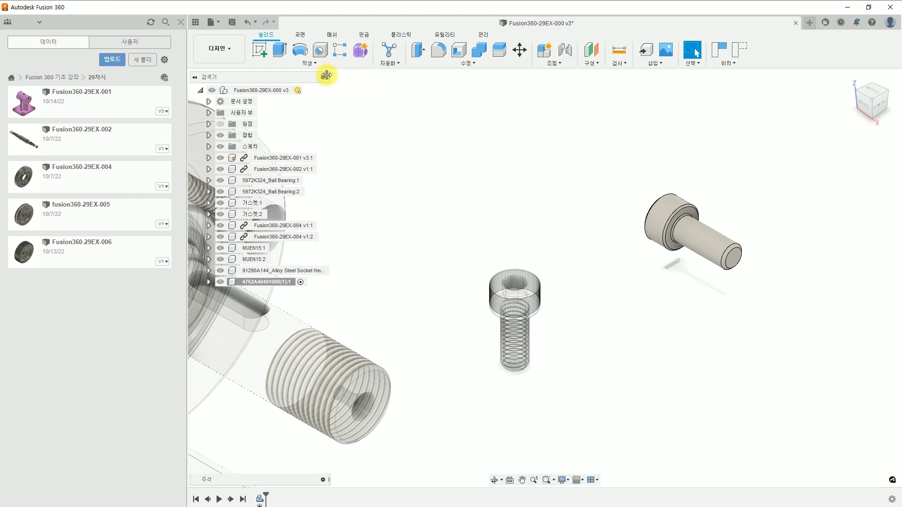
{"action": "left_click", "coordinate": [310, 63]}
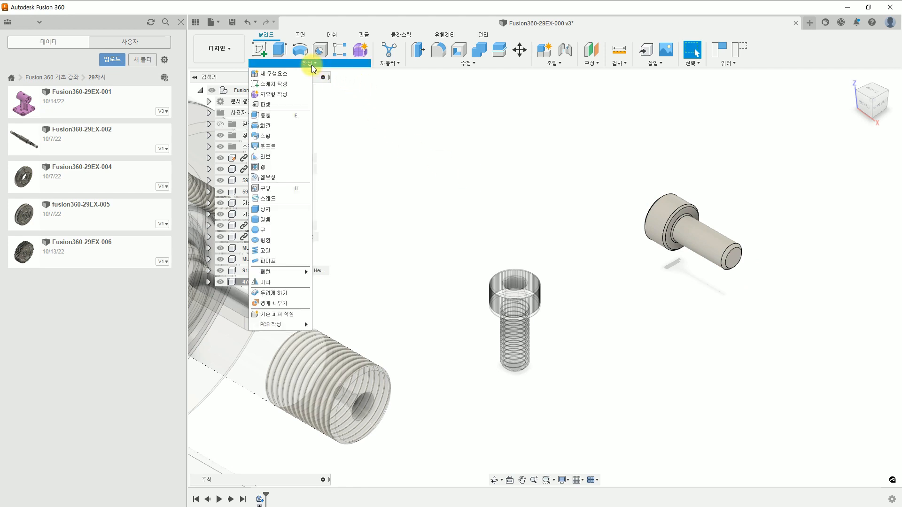
{"action": "left_click", "coordinate": [286, 199]}
{"action": "left_click", "coordinate": [714, 242]}
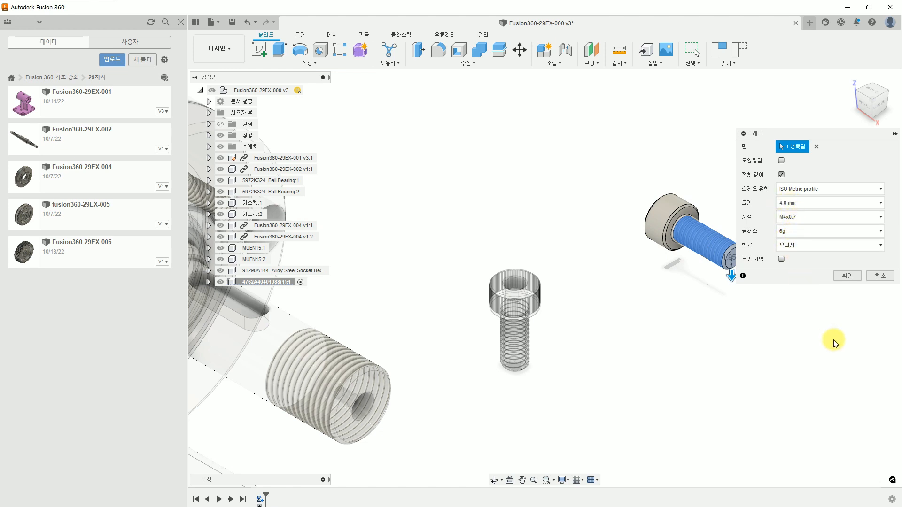
{"action": "left_click", "coordinate": [846, 276]}
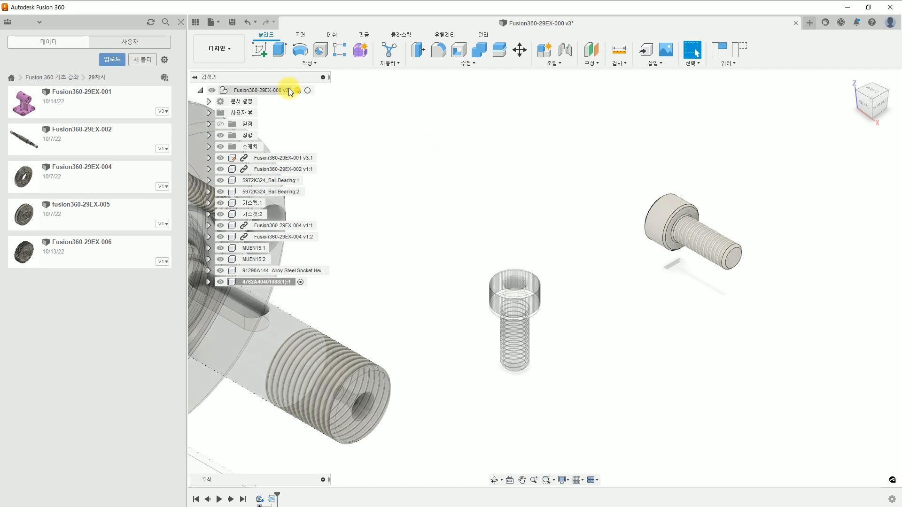
{"action": "left_click", "coordinate": [307, 90]}
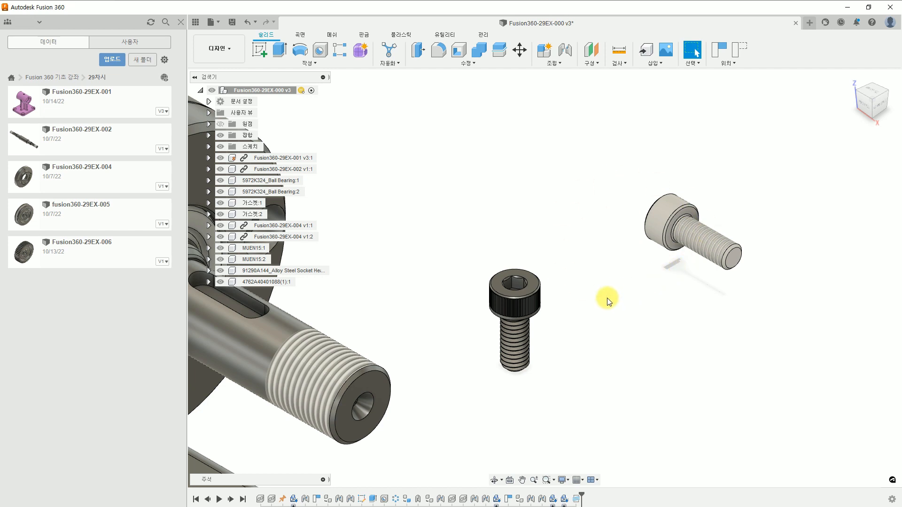
- Delete the 91290A144 alloy steel socket head screw from the assembly
{"action": "left_click", "coordinate": [306, 271]}
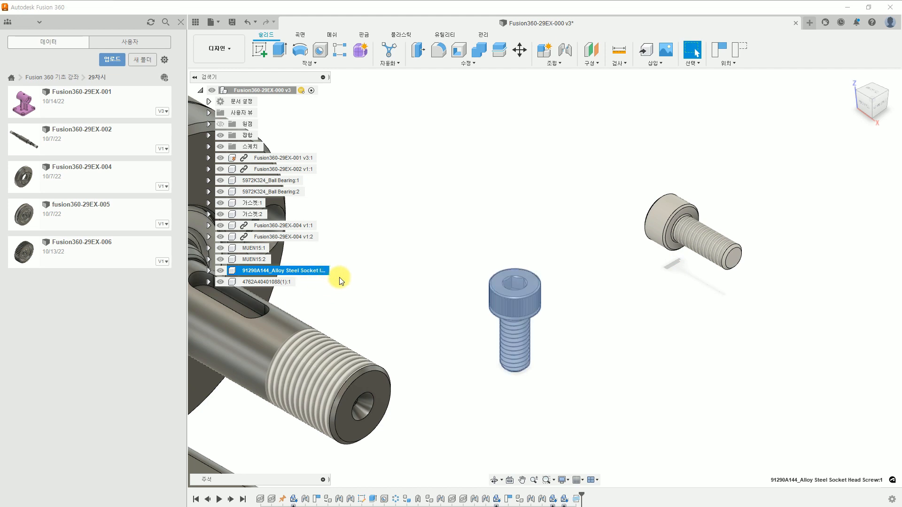
{"action": "key", "text": "Delete"}
{"action": "left_click", "coordinate": [412, 280]}
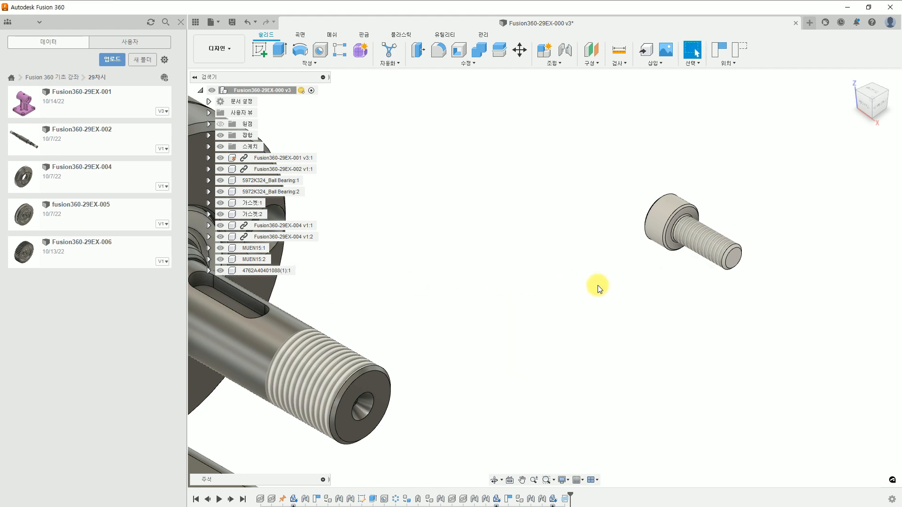
- Capture the current component positions, paste a copy of the threaded screw and move it about -73 mm along X
{"action": "scroll", "coordinate": [520, 328], "scroll_direction": "down", "scroll_amount": 6}
{"action": "middle_click_drag", "start_coordinate": [520, 328], "coordinate": [718, 348]}
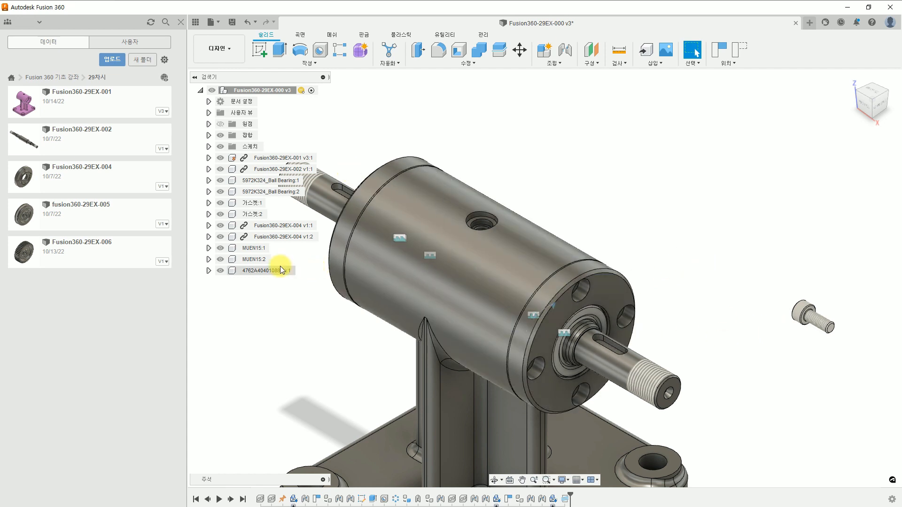
{"action": "left_click", "coordinate": [270, 271]}
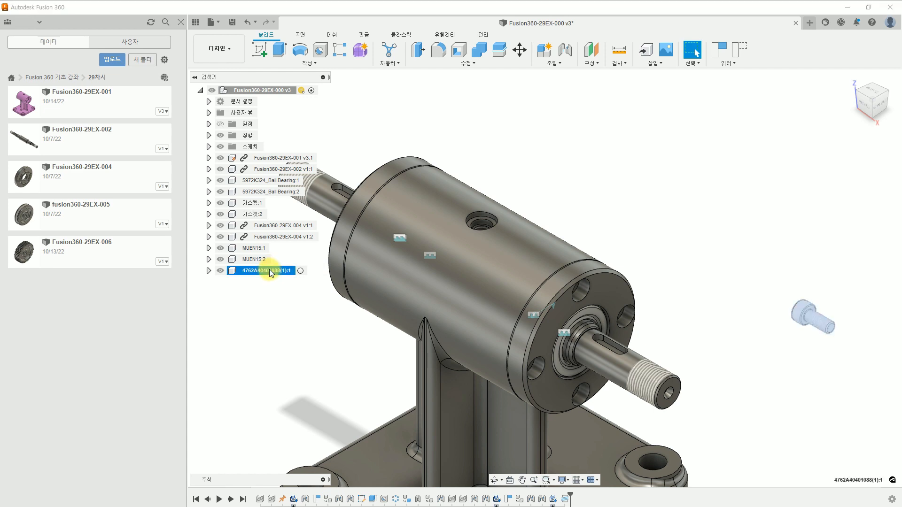
{"action": "left_click", "coordinate": [656, 184]}
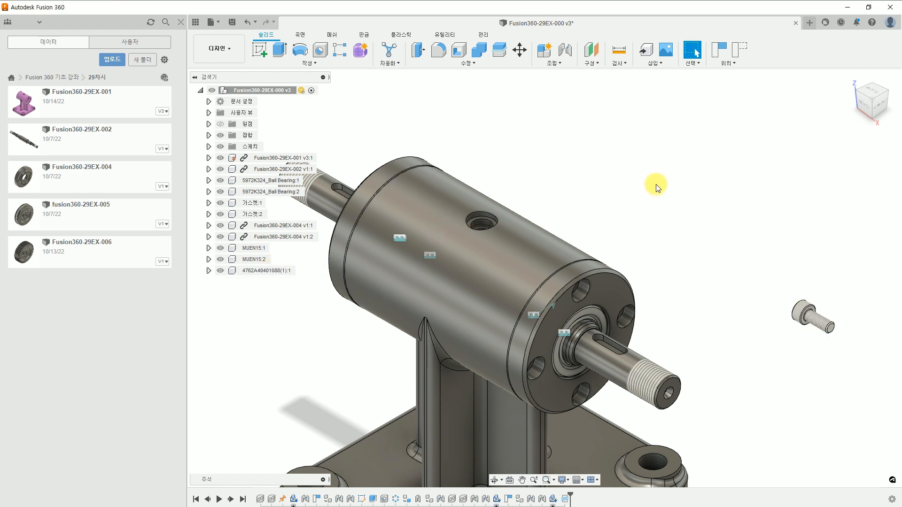
{"action": "key", "text": "j"}
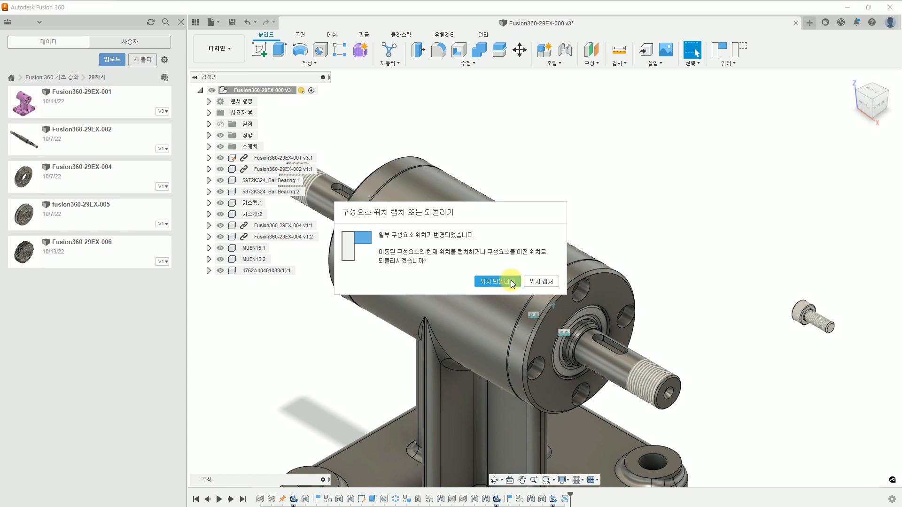
{"action": "left_click", "coordinate": [548, 282]}
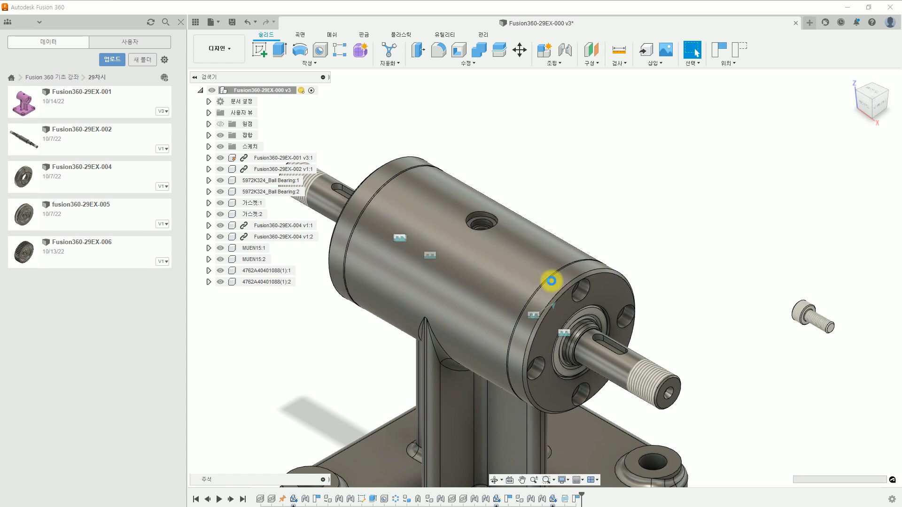
{"action": "key", "text": "ctrl+v"}
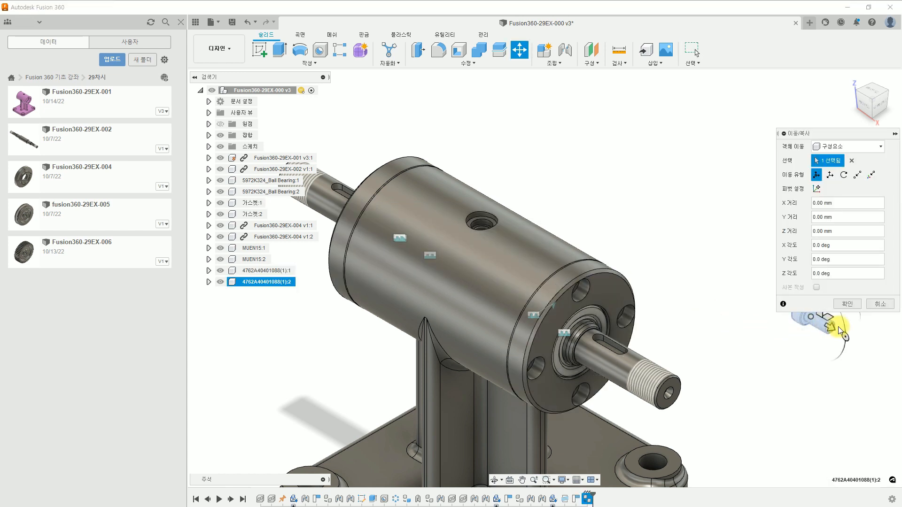
{"action": "left_click_drag", "start_coordinate": [822, 326], "coordinate": [658, 247]}
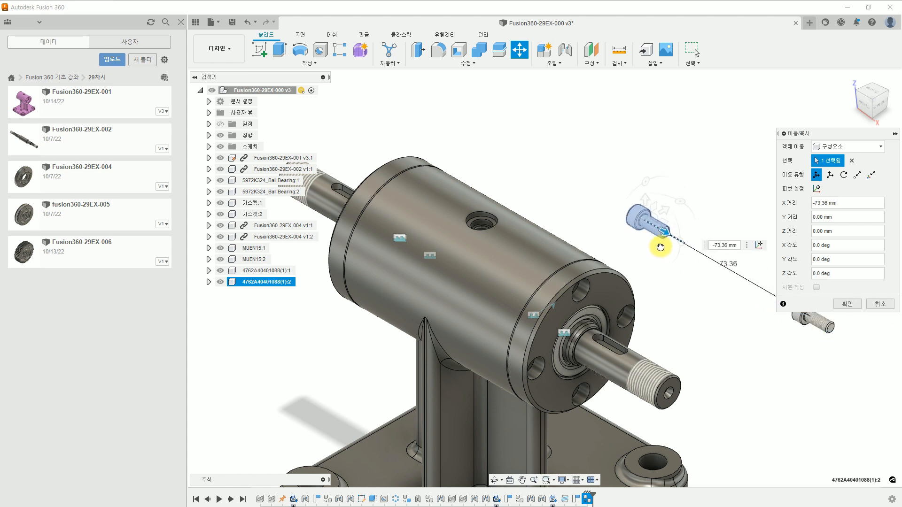
{"action": "left_click", "coordinate": [846, 303]}
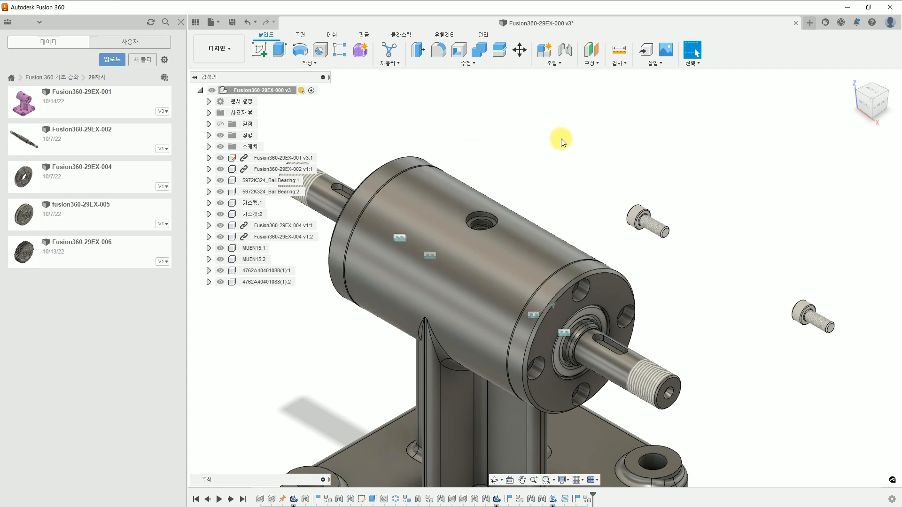
- Join the original screw's under-head centre to the counterbore seat of the near end cover's upper hole with a rigid joint
{"action": "left_click", "coordinate": [565, 49]}
{"action": "left_click", "coordinate": [830, 329]}
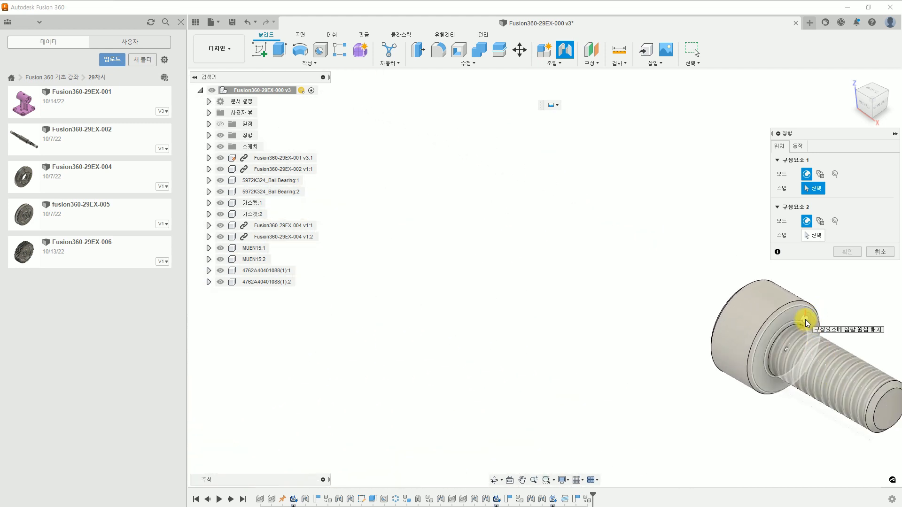
{"action": "left_click", "coordinate": [786, 350]}
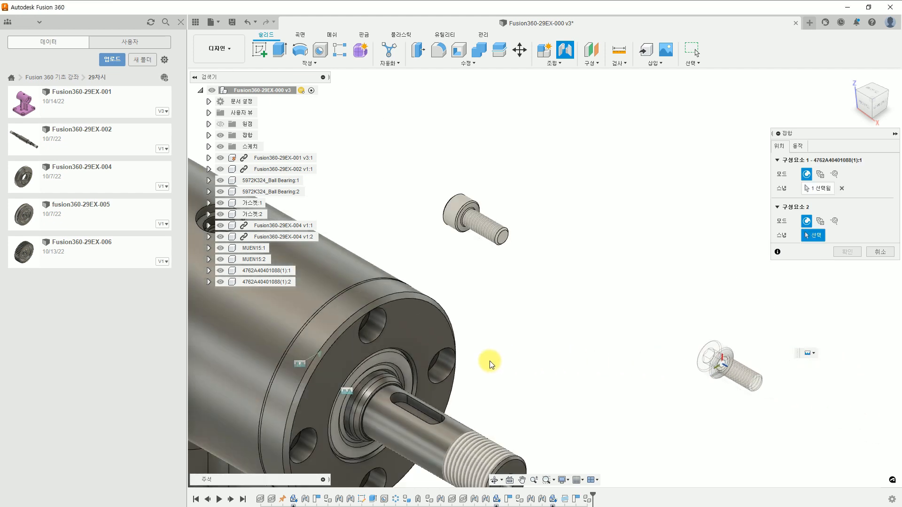
{"action": "middle_click_drag", "start_coordinate": [494, 342], "coordinate": [463, 306], "text": "shift"}
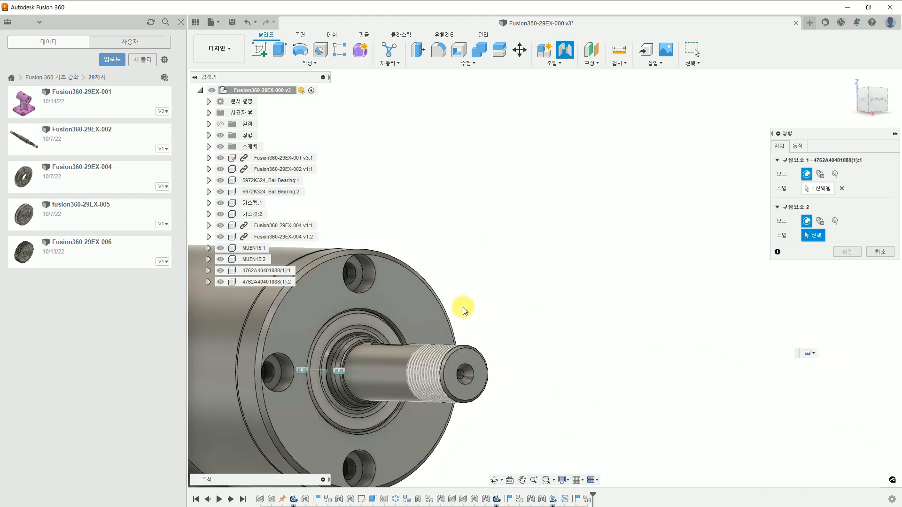
{"action": "scroll", "coordinate": [359, 285], "scroll_direction": "up", "scroll_amount": 5}
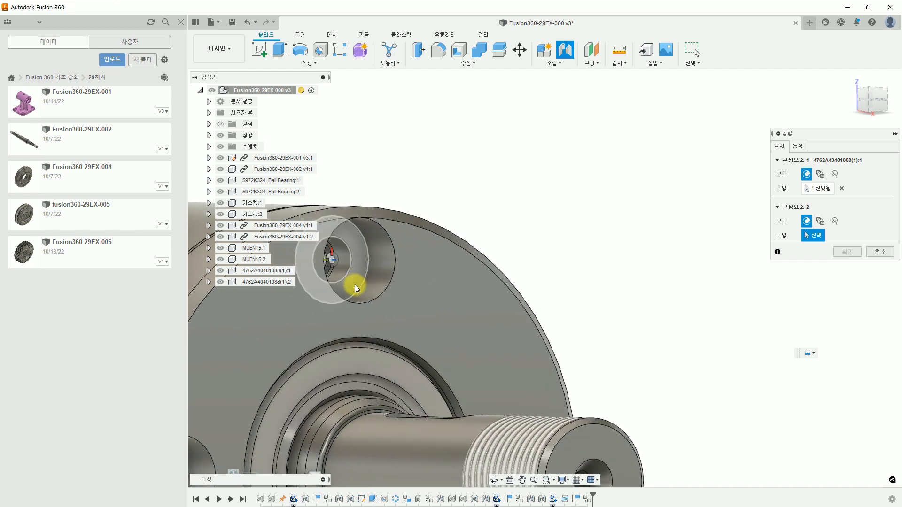
{"action": "left_click", "coordinate": [344, 279]}
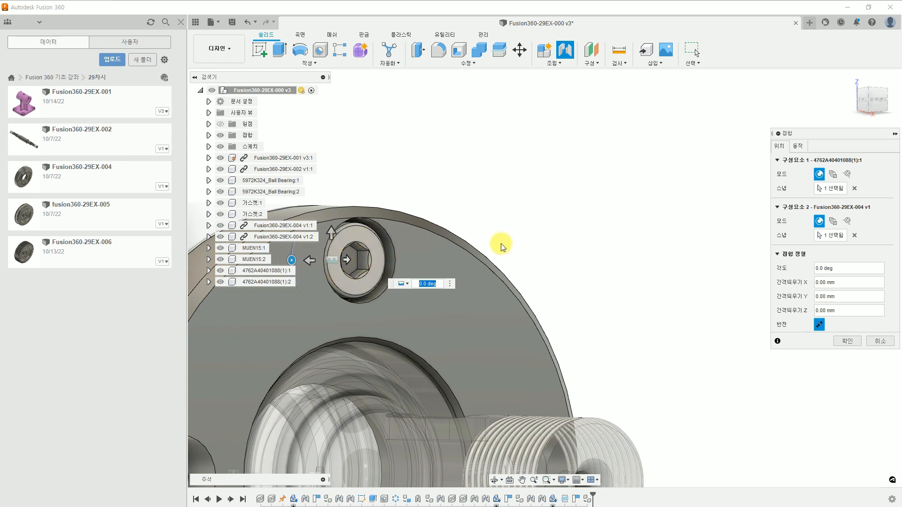
{"action": "left_click", "coordinate": [799, 146]}
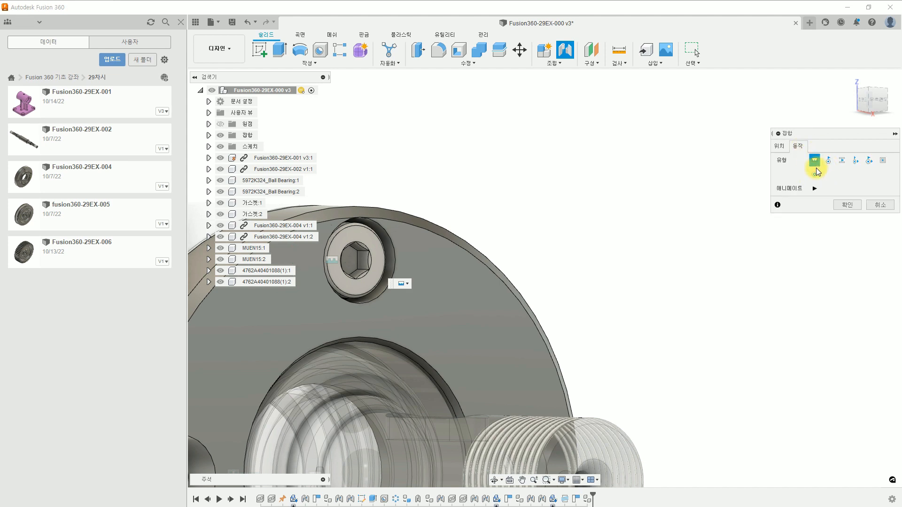
{"action": "left_click", "coordinate": [850, 206]}
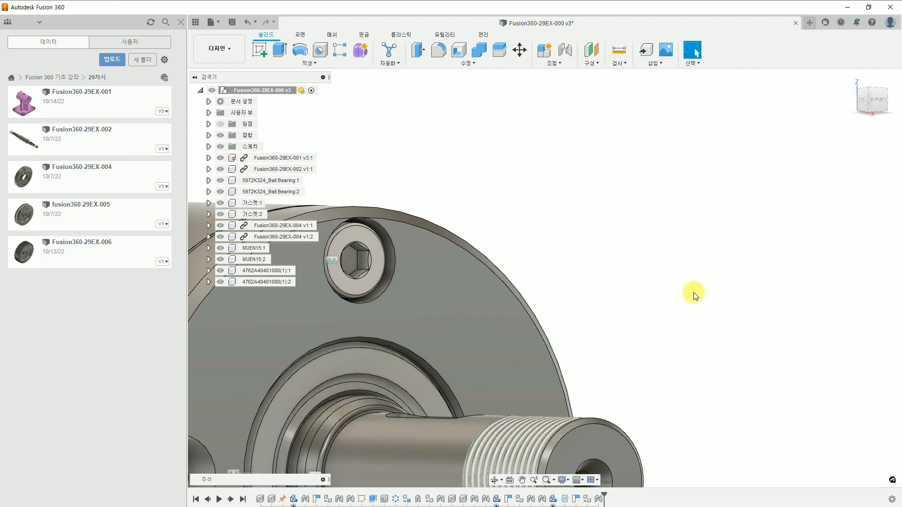
- Join the copied screw's under-head centre to the counterbore seat of the upper hole in the opposite end cover
{"action": "scroll", "coordinate": [671, 313], "scroll_direction": "up", "scroll_amount": 5}
{"action": "scroll", "coordinate": [671, 313], "scroll_direction": "down", "scroll_amount": 8}
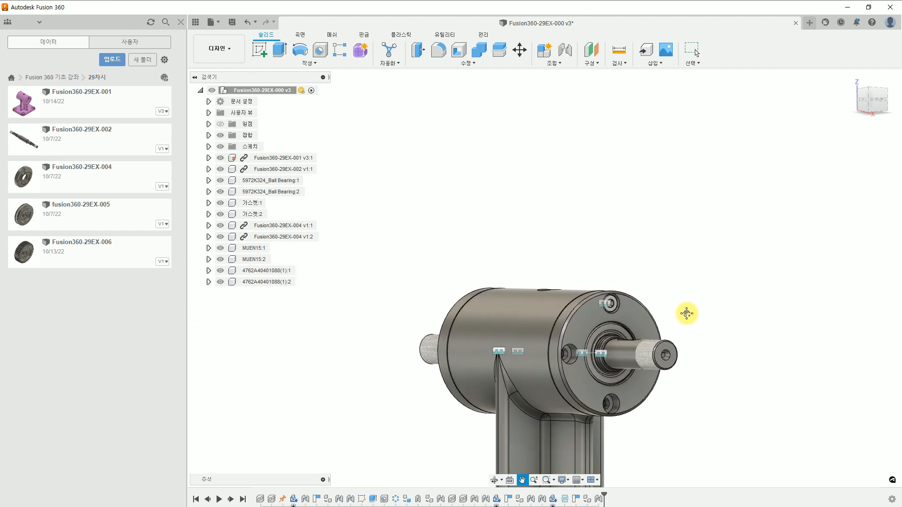
{"action": "right_click", "coordinate": [667, 296]}
{"action": "left_click", "coordinate": [666, 270]}
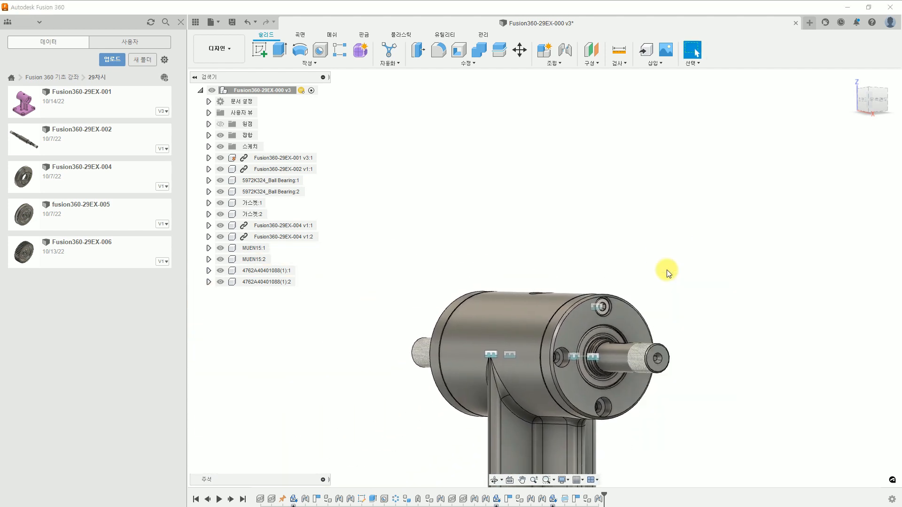
{"action": "middle_click_drag", "start_coordinate": [675, 304], "coordinate": [680, 322], "text": "shift"}
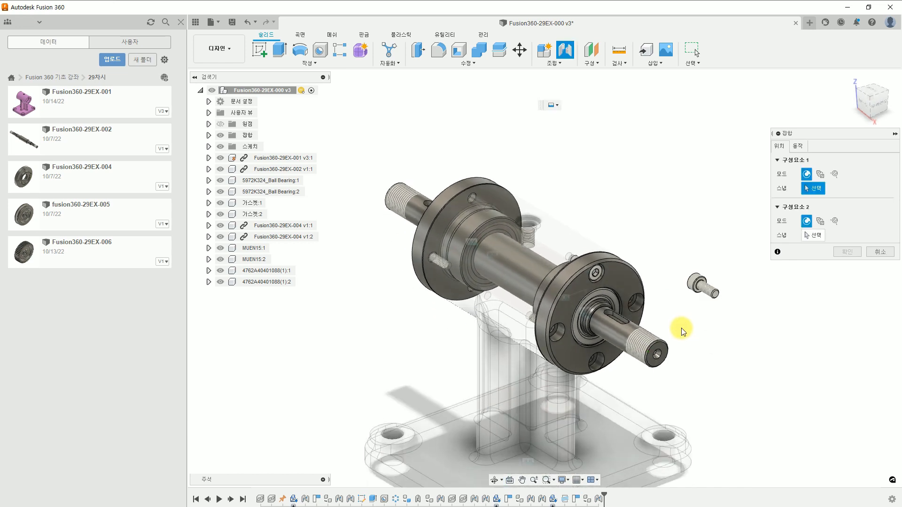
{"action": "scroll", "coordinate": [703, 293], "scroll_direction": "up", "scroll_amount": 6}
{"action": "scroll", "coordinate": [690, 283], "scroll_direction": "up", "scroll_amount": 2}
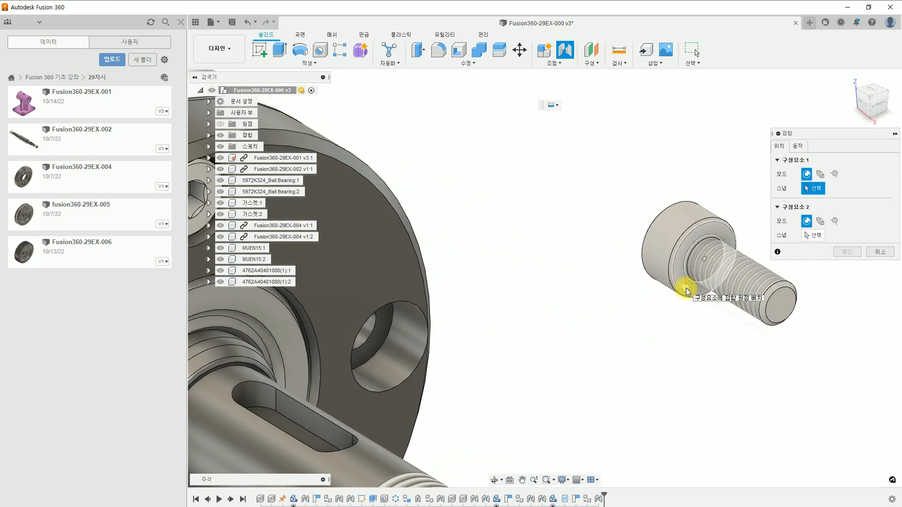
{"action": "left_click", "coordinate": [703, 261]}
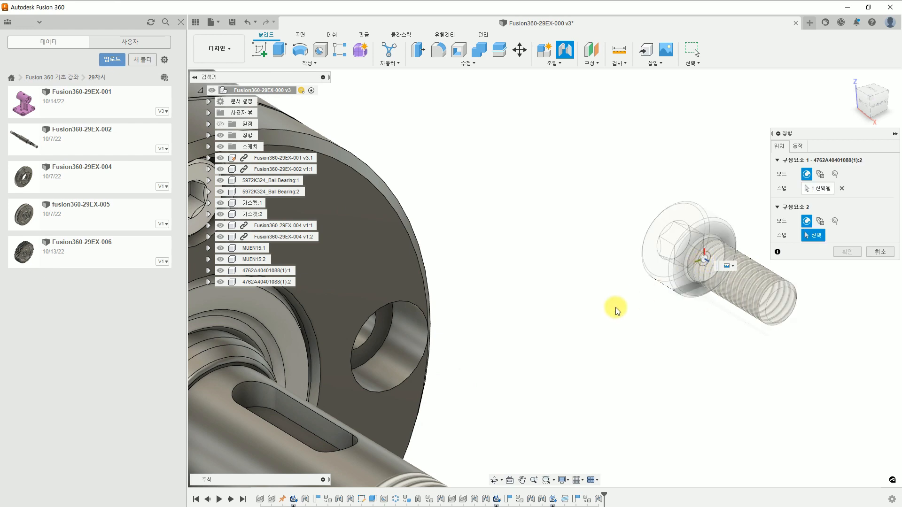
{"action": "scroll", "coordinate": [615, 307], "scroll_direction": "up", "scroll_amount": 1}
{"action": "scroll", "coordinate": [616, 307], "scroll_direction": "down", "scroll_amount": 6}
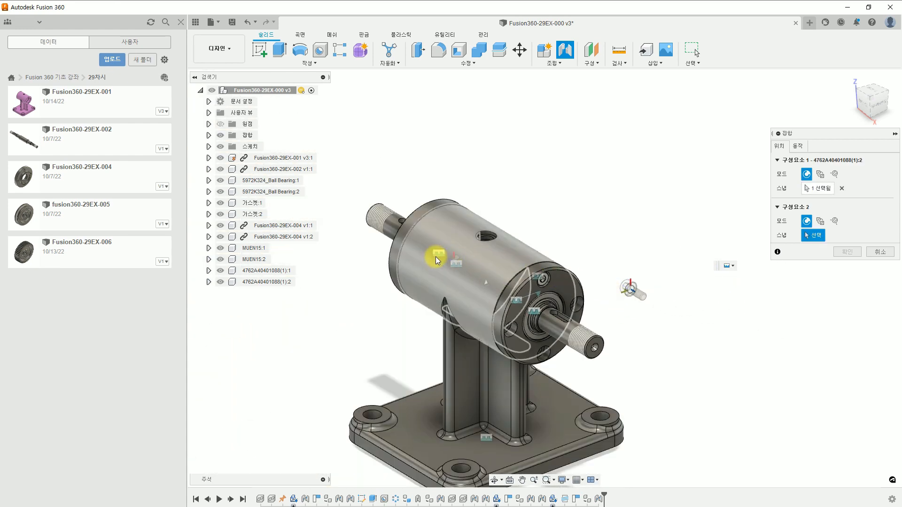
{"action": "middle_click_drag", "start_coordinate": [435, 257], "coordinate": [547, 245], "text": "shift"}
{"action": "scroll", "coordinate": [667, 243], "scroll_direction": "up", "scroll_amount": 8}
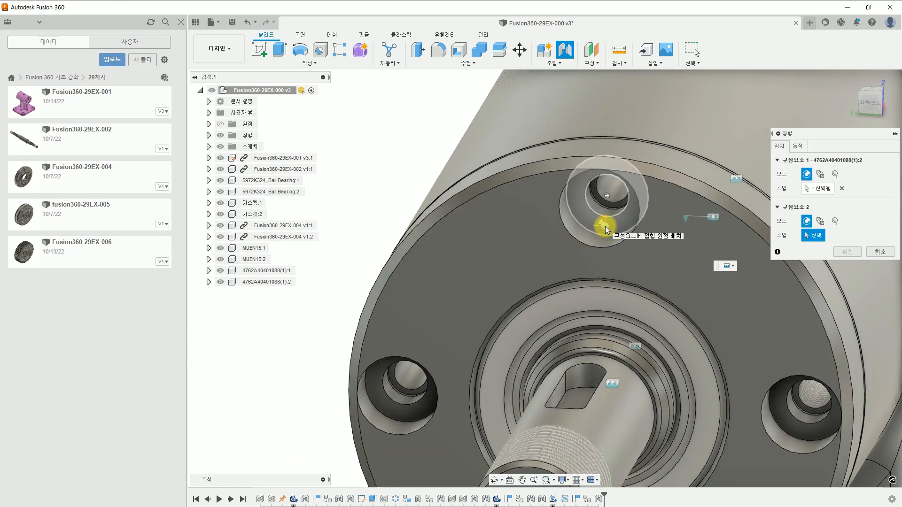
{"action": "left_click", "coordinate": [607, 211]}
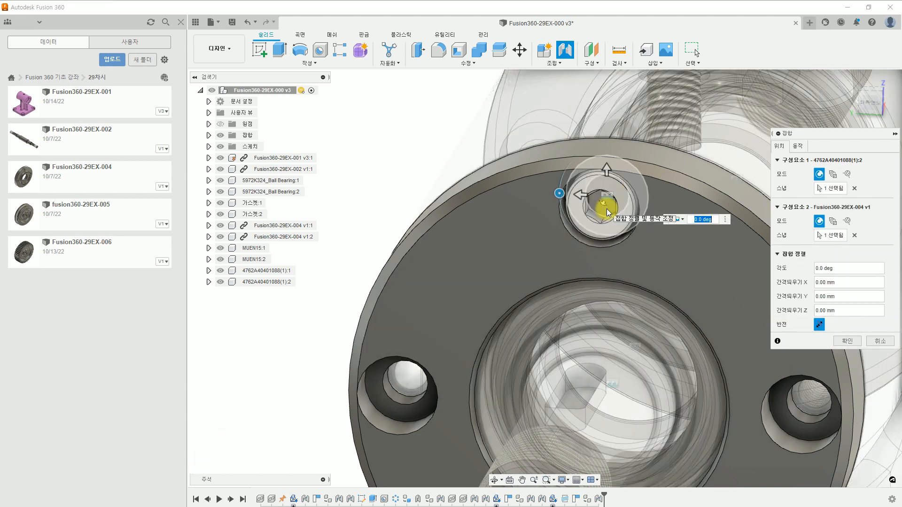
{"action": "left_click", "coordinate": [847, 340]}
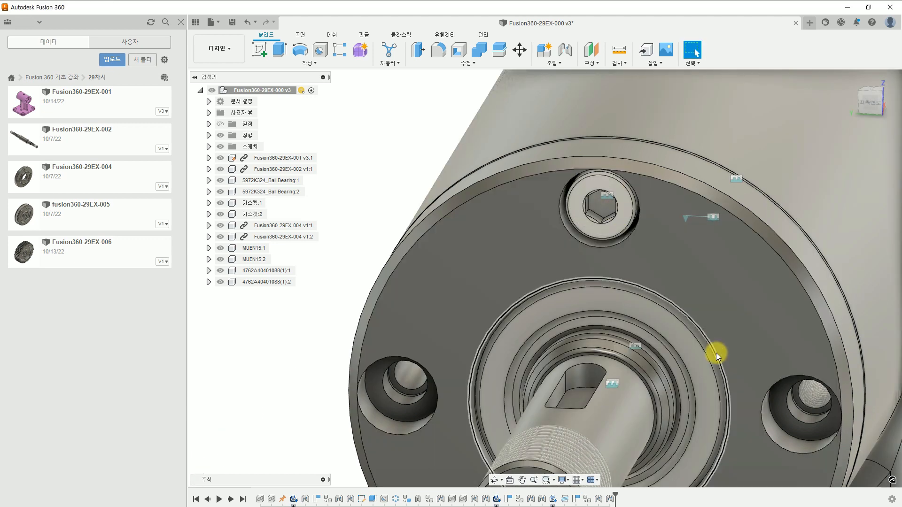
{"action": "scroll", "coordinate": [704, 348], "scroll_direction": "up", "scroll_amount": 5}
{"action": "scroll", "coordinate": [704, 348], "scroll_direction": "down", "scroll_amount": 10}
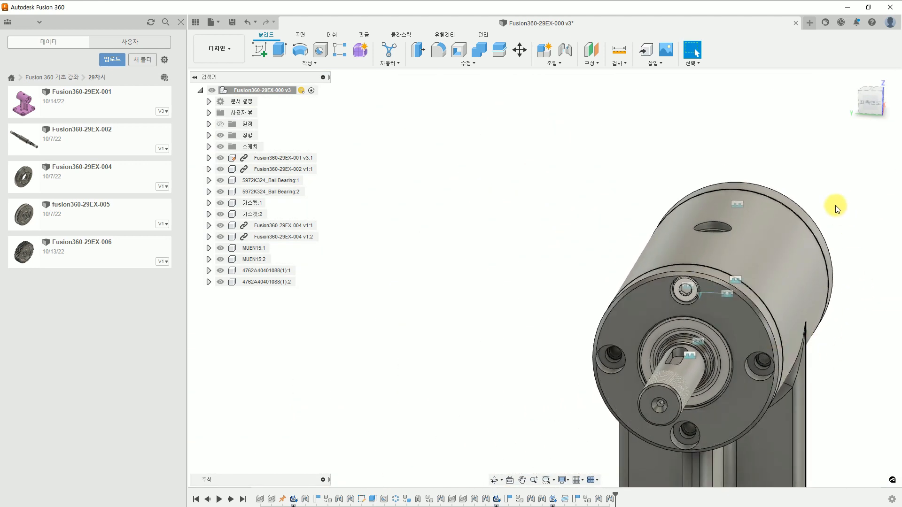
- Start a circular pattern of components with the upper socket head screws in both end covers as its objects
{"action": "left_click", "coordinate": [851, 78]}
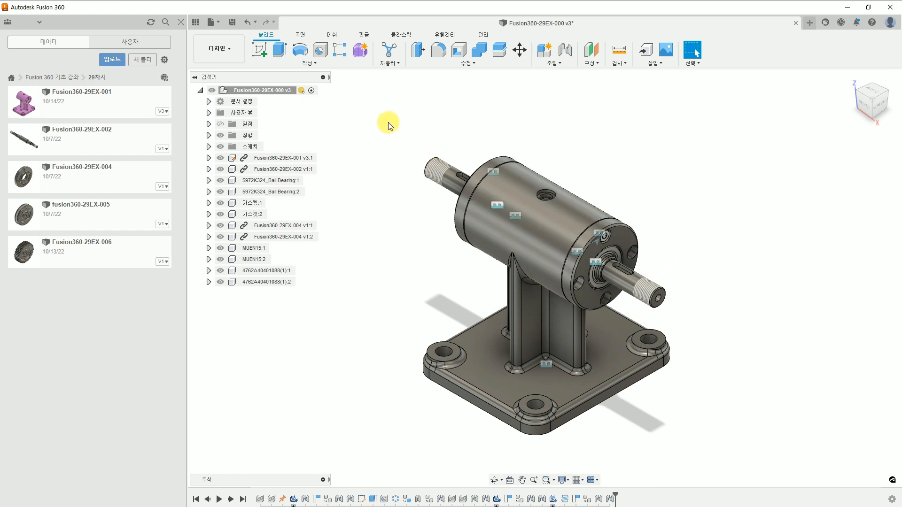
{"action": "left_click", "coordinate": [313, 64]}
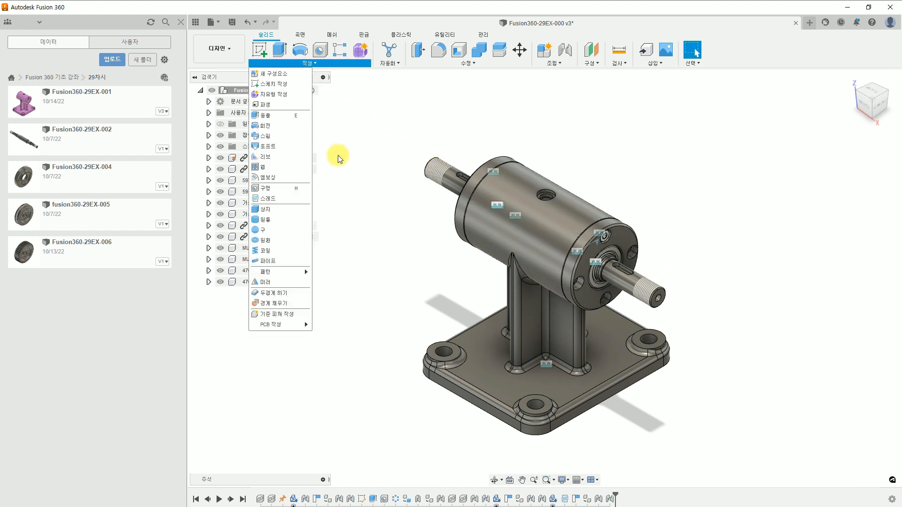
{"action": "mouse_move", "coordinate": [298, 272]}
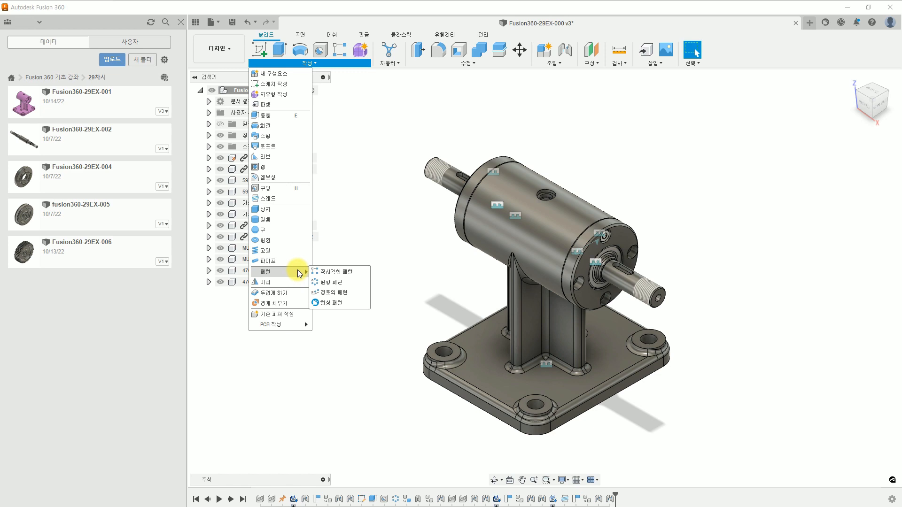
{"action": "left_click", "coordinate": [335, 282]}
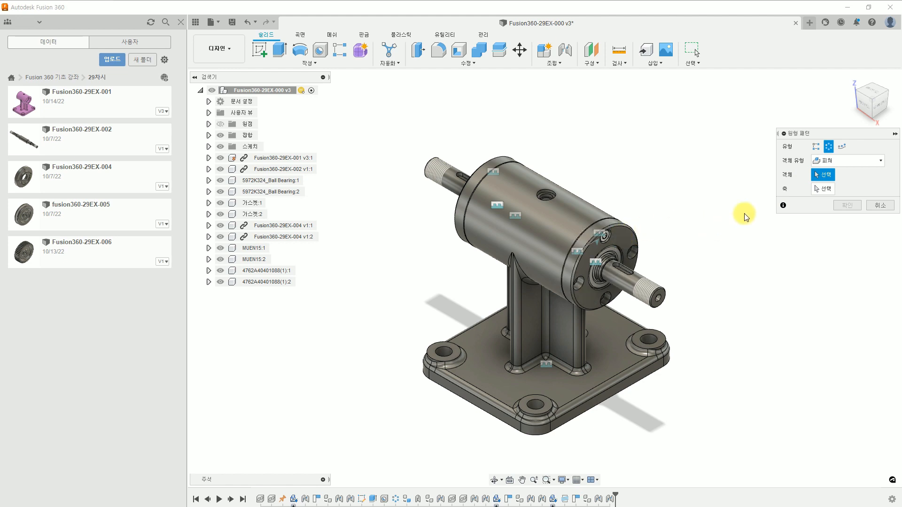
{"action": "left_click", "coordinate": [605, 239]}
{"action": "left_click", "coordinate": [861, 162]}
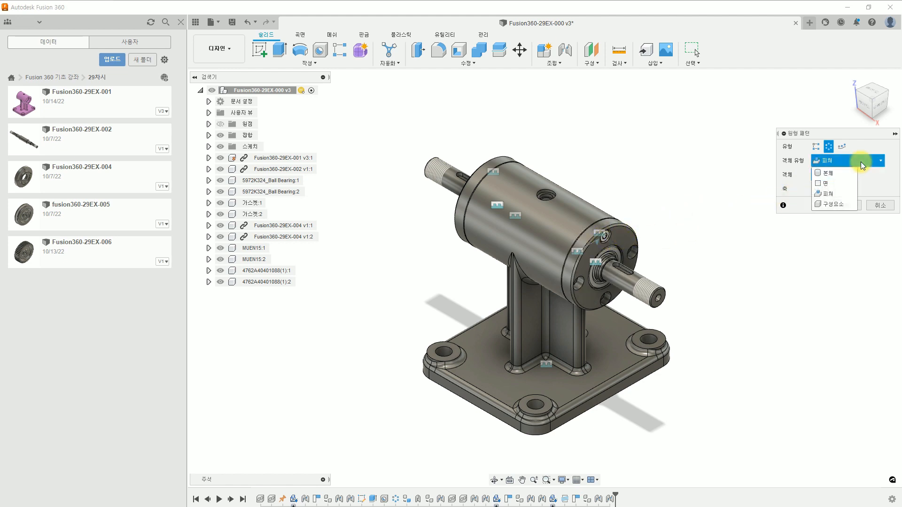
{"action": "left_click", "coordinate": [832, 205]}
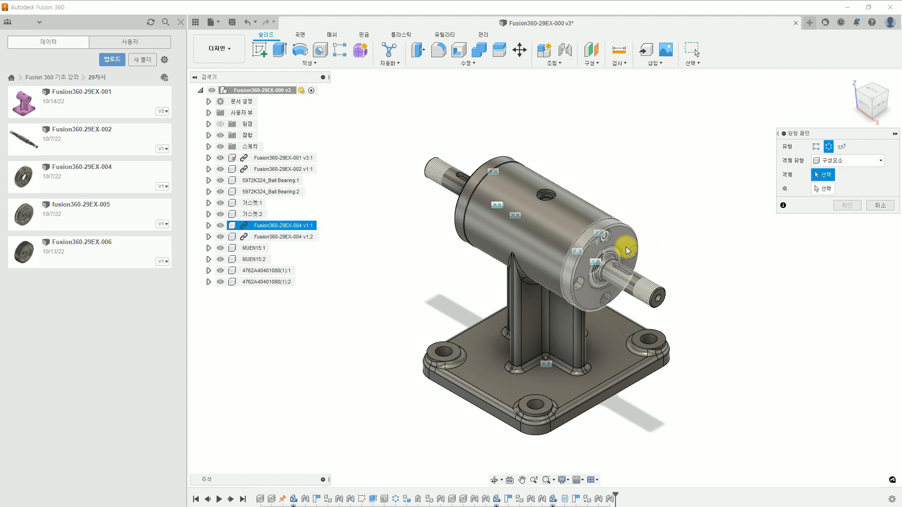
{"action": "scroll", "coordinate": [611, 242], "scroll_direction": "up", "scroll_amount": 5}
{"action": "left_click", "coordinate": [596, 218]}
{"action": "scroll", "coordinate": [597, 245], "scroll_direction": "down", "scroll_amount": 6}
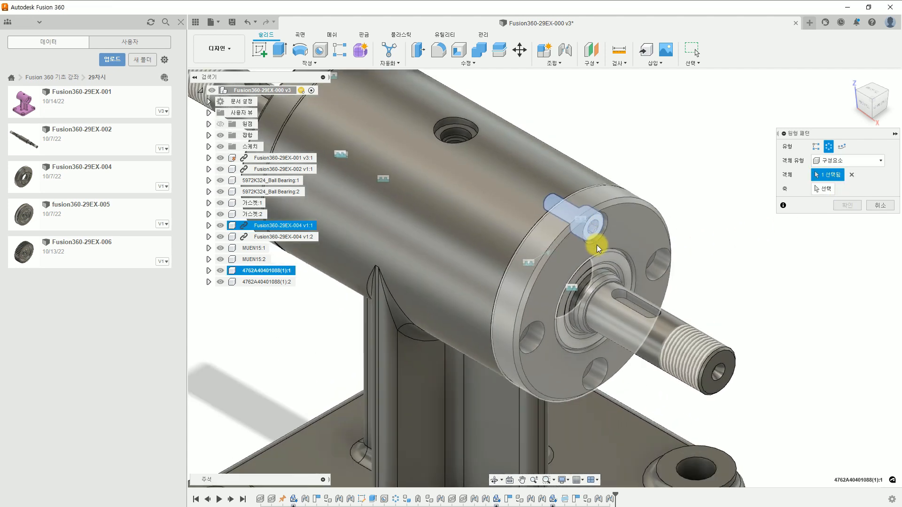
{"action": "middle_click_drag", "start_coordinate": [459, 191], "coordinate": [472, 226], "text": "shift"}
{"action": "scroll", "coordinate": [472, 226], "scroll_direction": "up", "scroll_amount": 4}
{"action": "left_click", "coordinate": [472, 228]}
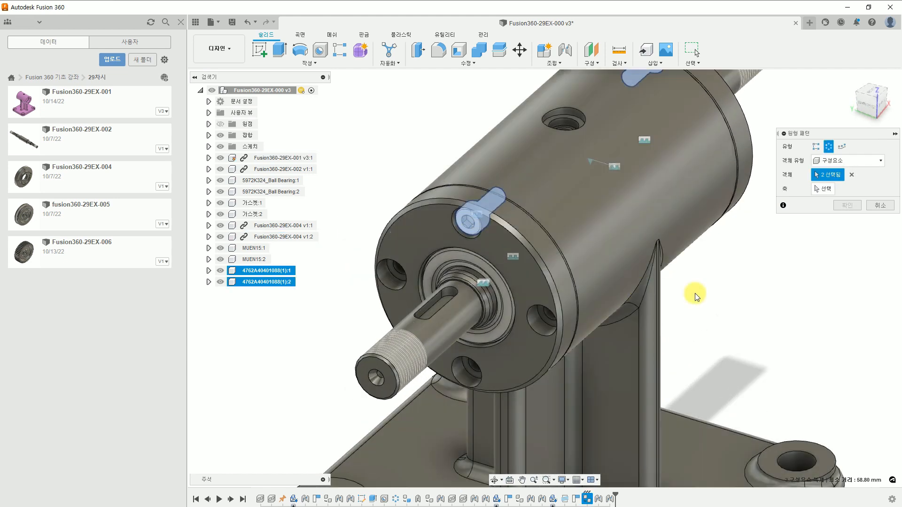
- Use the housing's cylindrical face as the pattern axis and create 4 full-circle instances of both screws
{"action": "left_click", "coordinate": [825, 190]}
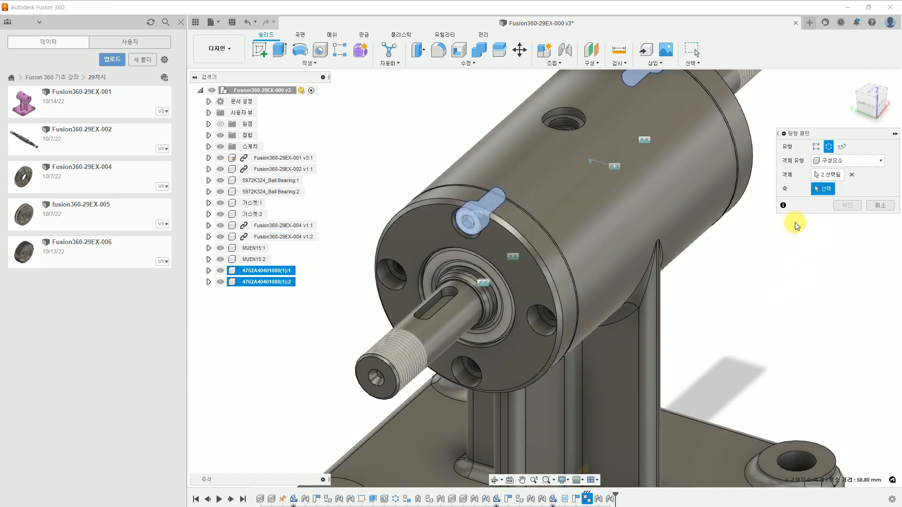
{"action": "left_click", "coordinate": [629, 207]}
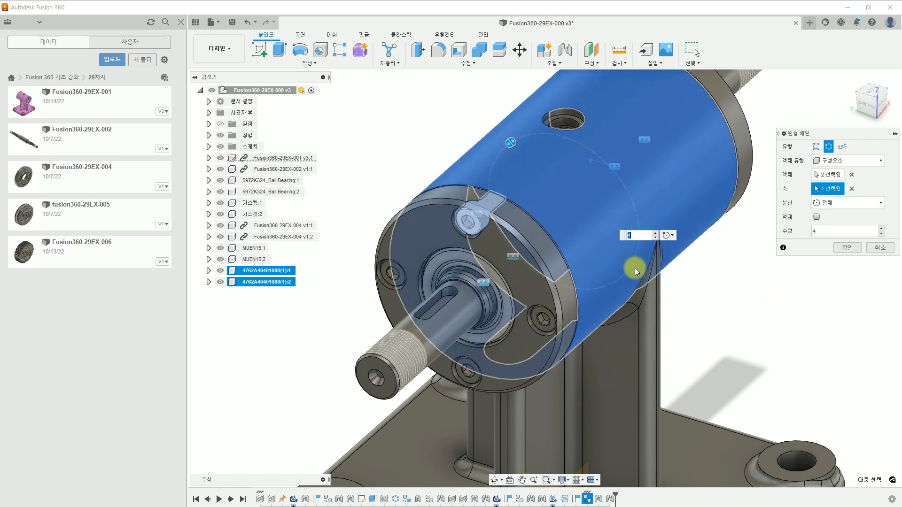
{"action": "middle_click_drag", "start_coordinate": [635, 268], "coordinate": [720, 333], "text": "shift"}
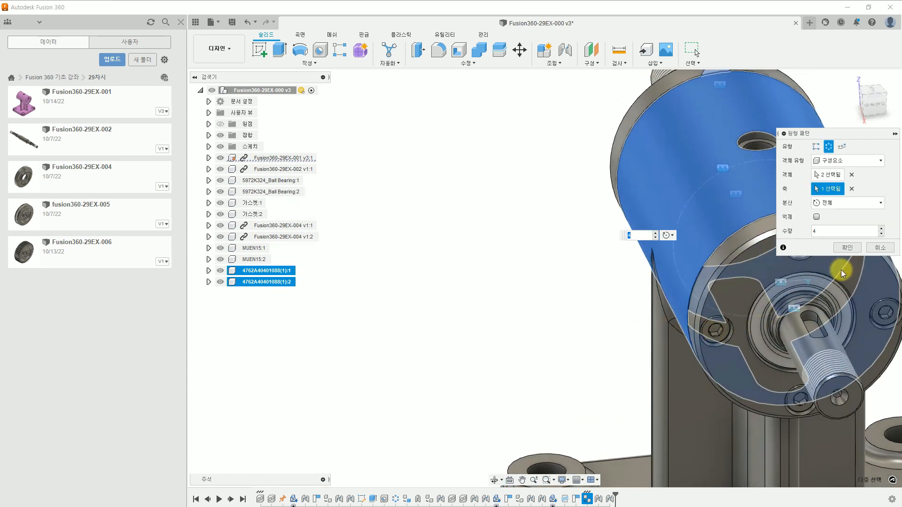
{"action": "left_click", "coordinate": [849, 248]}
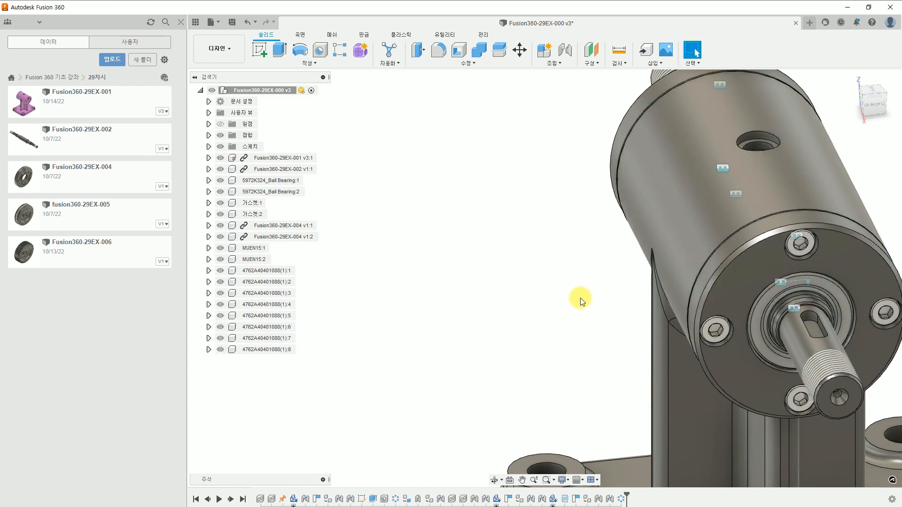
- Pull one patterned screw out of the near end cover to test its freedom, and undo the move
{"action": "left_click", "coordinate": [851, 78]}
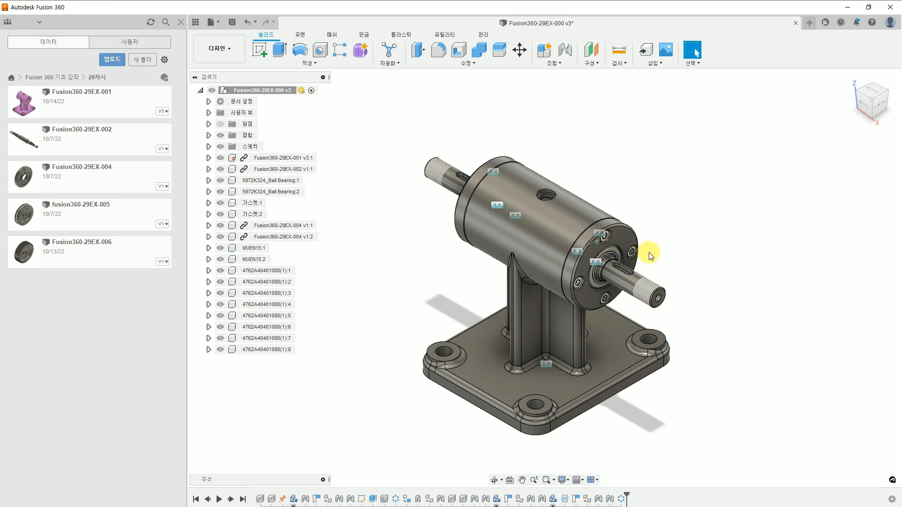
{"action": "scroll", "coordinate": [650, 256], "scroll_direction": "up", "scroll_amount": 10}
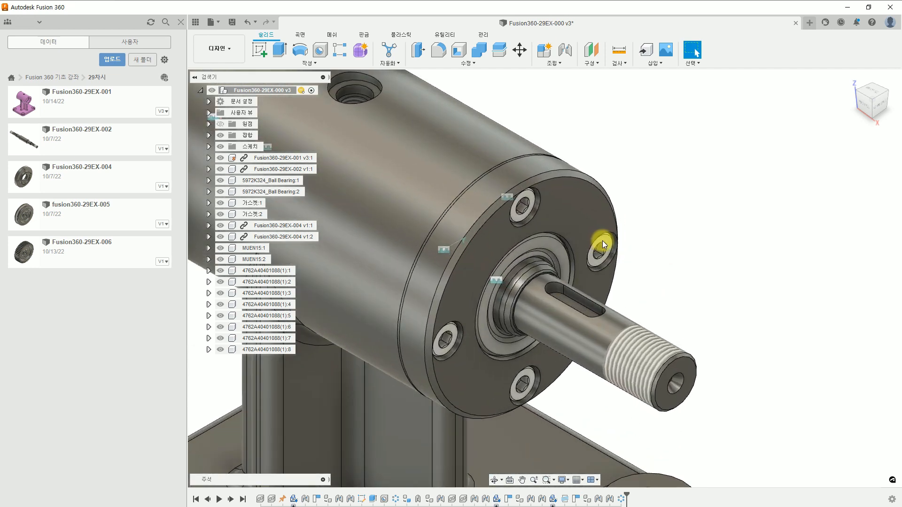
{"action": "left_click_drag", "start_coordinate": [605, 238], "coordinate": [742, 241]}
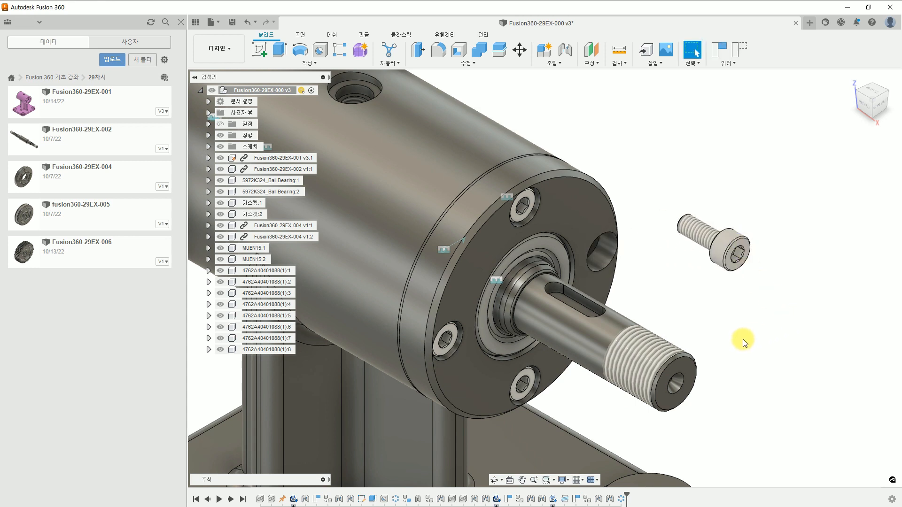
{"action": "key", "text": "ctrl+z"}
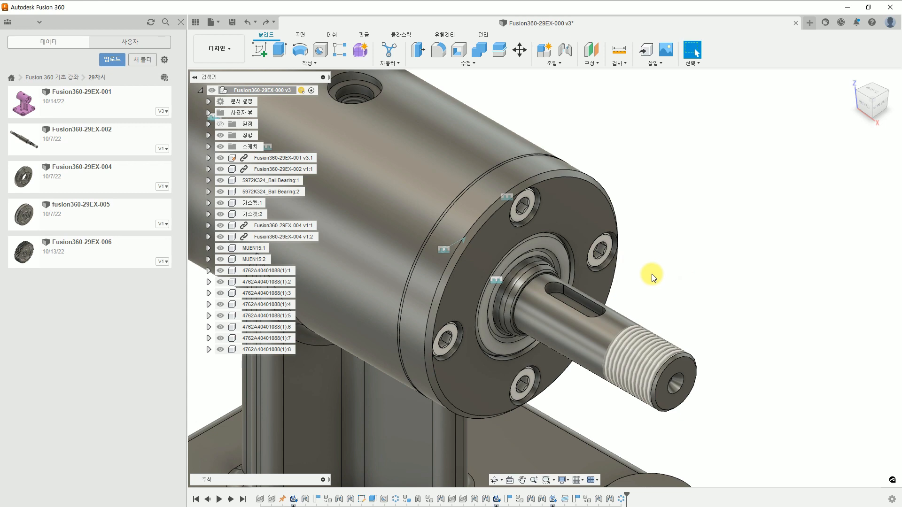
- Fix the patterned screw nearest the shaft keyway to the near end cover with a rigid as-built joint
{"action": "scroll", "coordinate": [653, 275], "scroll_direction": "down", "scroll_amount": 5}
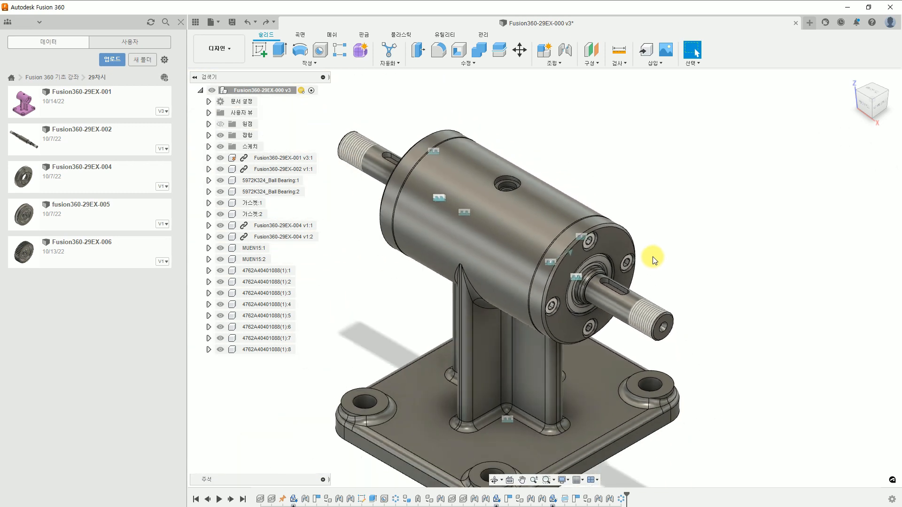
{"action": "scroll", "coordinate": [653, 257], "scroll_direction": "up", "scroll_amount": 3}
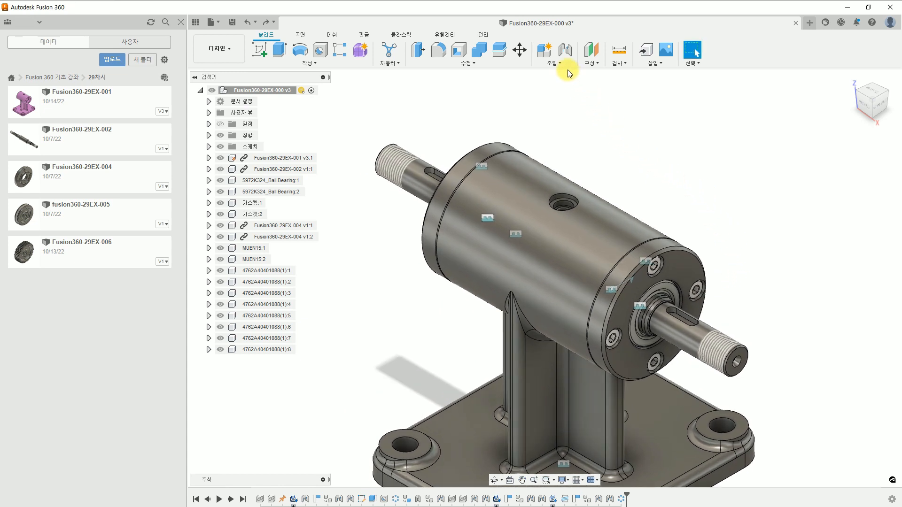
{"action": "left_click", "coordinate": [555, 65]}
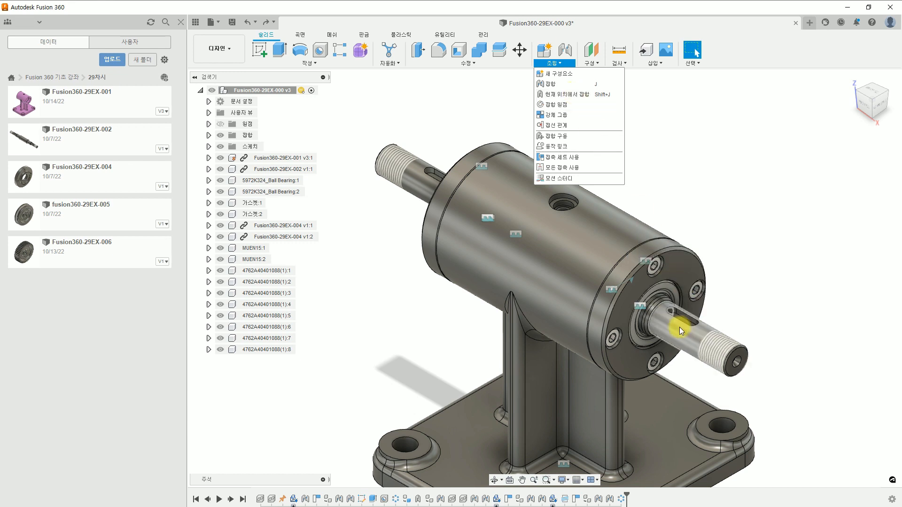
{"action": "left_click", "coordinate": [565, 94]}
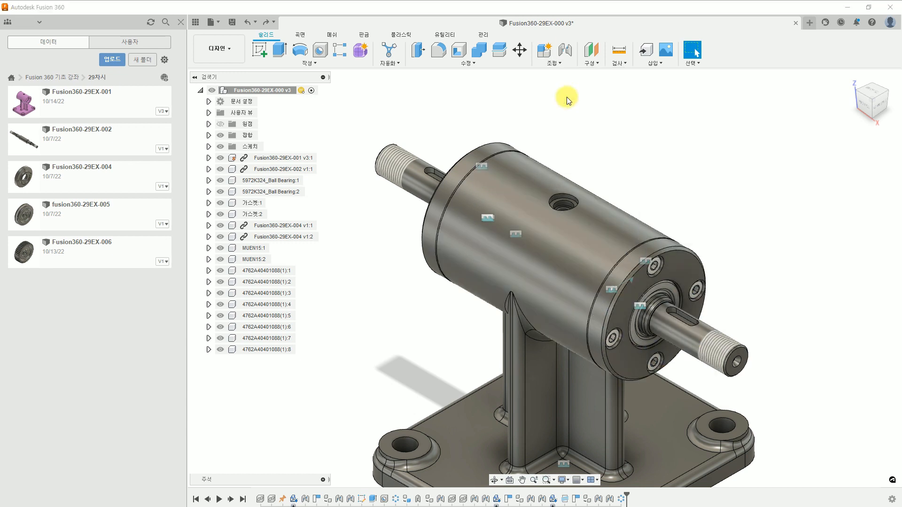
{"action": "scroll", "coordinate": [738, 308], "scroll_direction": "up", "scroll_amount": 3}
{"action": "scroll", "coordinate": [738, 308], "scroll_direction": "up", "scroll_amount": 2}
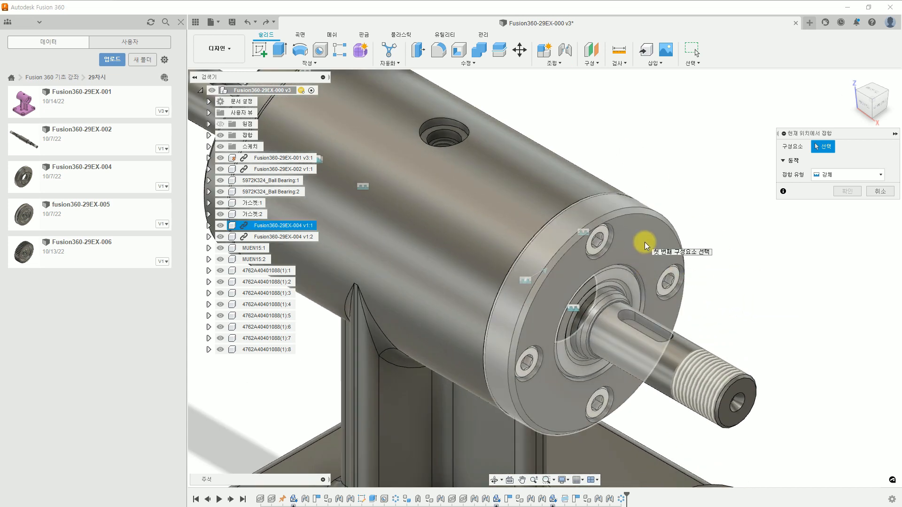
{"action": "left_click", "coordinate": [645, 245]}
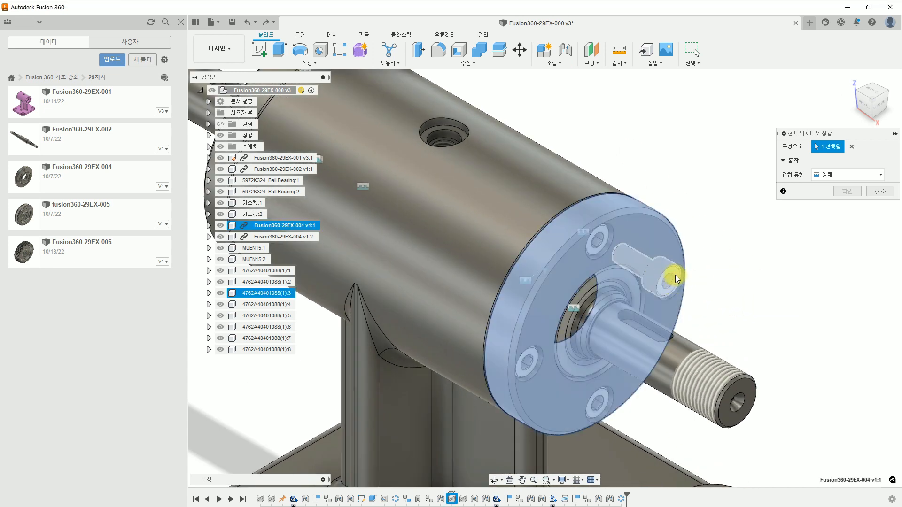
{"action": "left_click", "coordinate": [673, 280]}
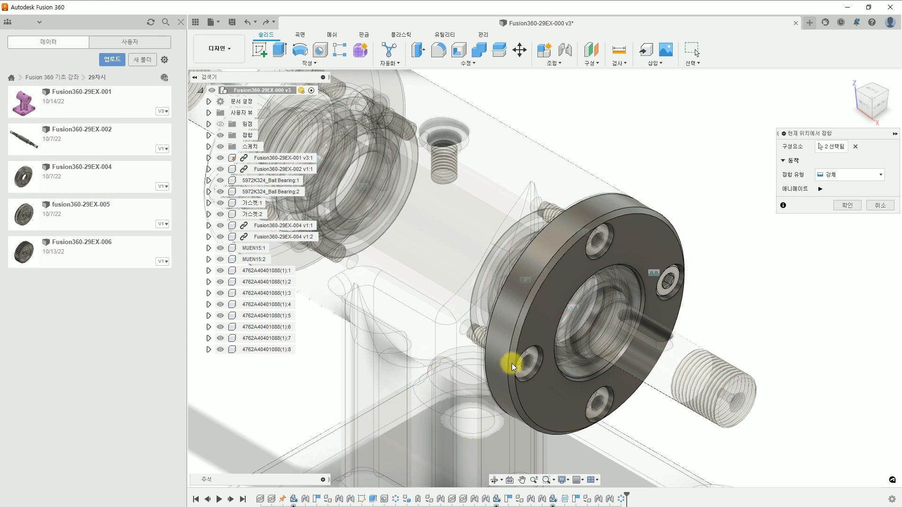
{"action": "left_click", "coordinate": [848, 207]}
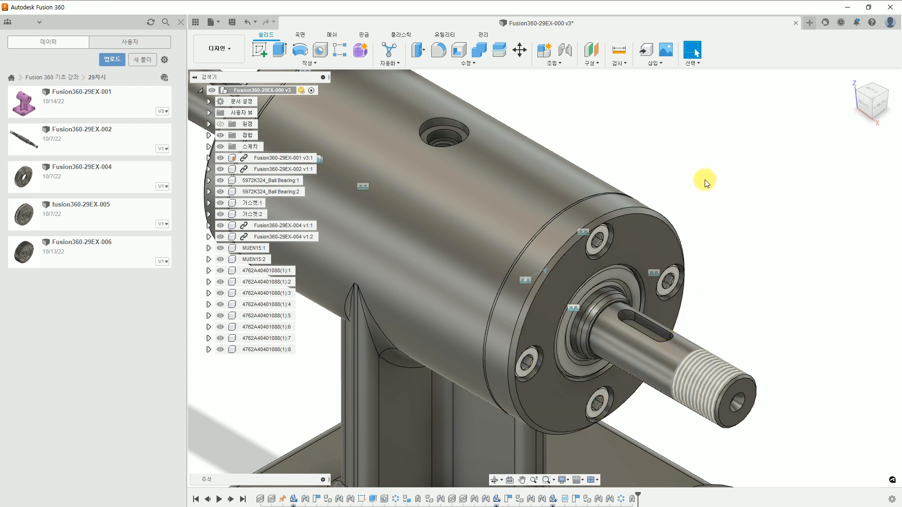
- Create a rigid group from the near end cover and its two remaining unfixed screws, including child components
{"action": "left_click", "coordinate": [554, 63]}
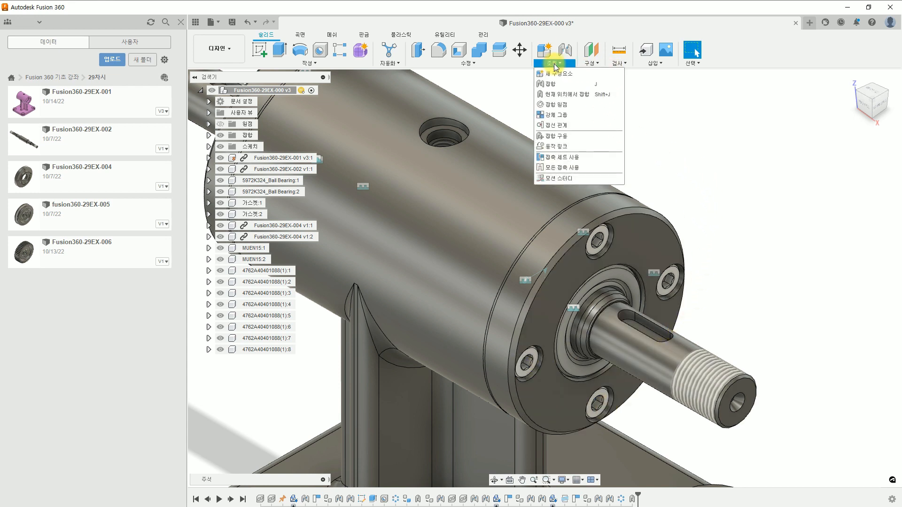
{"action": "left_click", "coordinate": [563, 116]}
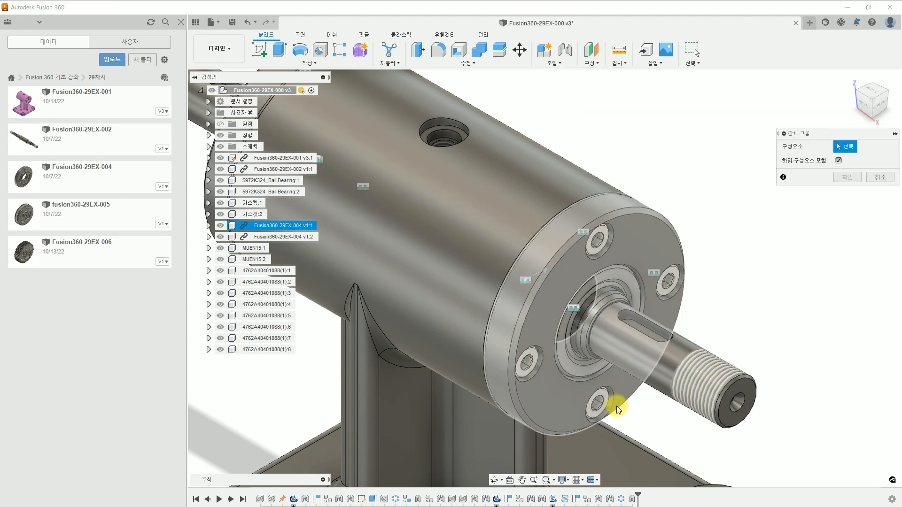
{"action": "left_click", "coordinate": [605, 408]}
{"action": "left_click", "coordinate": [526, 369]}
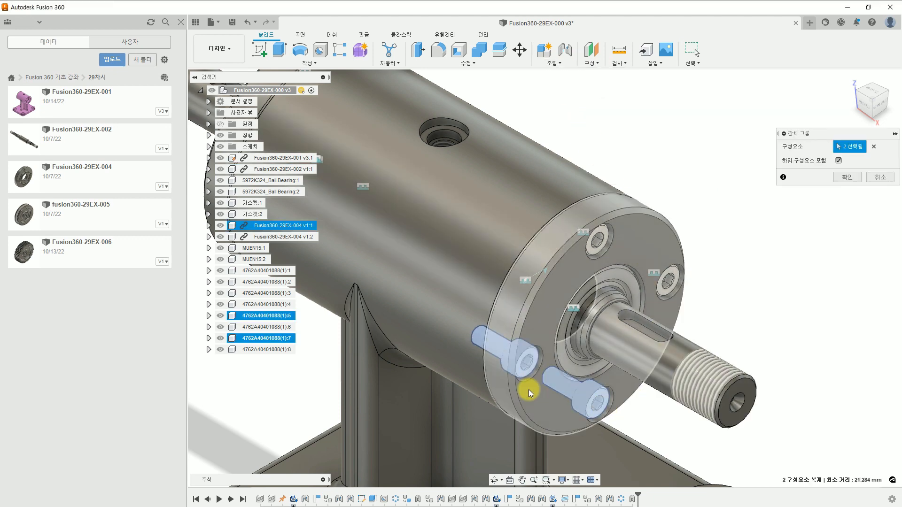
{"action": "left_click", "coordinate": [840, 179]}
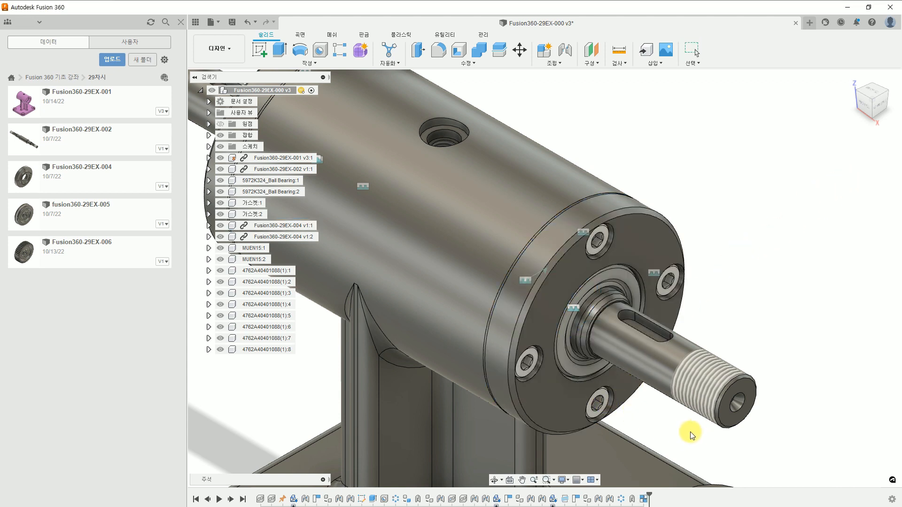
- Create a rigid group from the opposite end cover and its three patterned screws, including child components
{"action": "scroll", "coordinate": [628, 310], "scroll_direction": "down", "scroll_amount": 6}
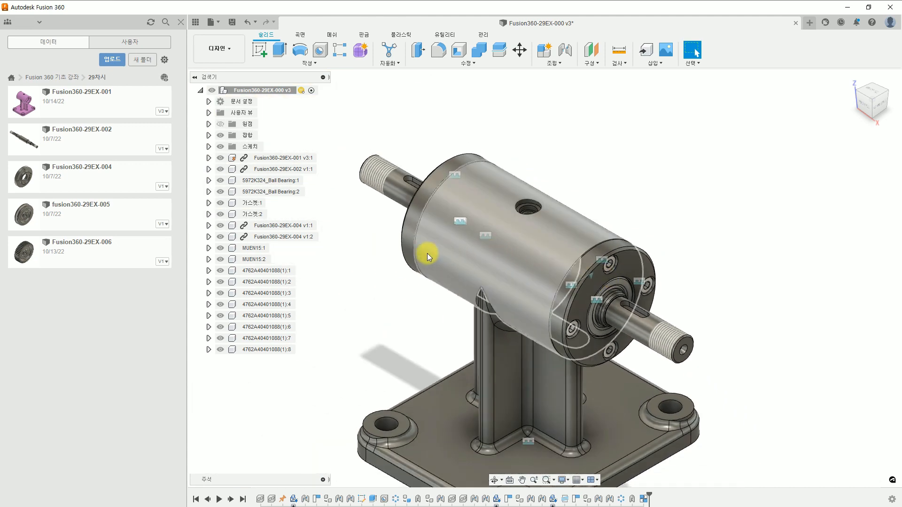
{"action": "mouse_move", "coordinate": [427, 253]}
{"action": "middle_mouse_down", "text": "shift"}
{"action": "mouse_move", "coordinate": [502, 245]}
{"action": "mouse_move", "coordinate": [435, 225]}
{"action": "mouse_move", "coordinate": [573, 257]}
{"action": "mouse_move", "coordinate": [463, 232]}
{"action": "middle_mouse_up", "text": "shift"}
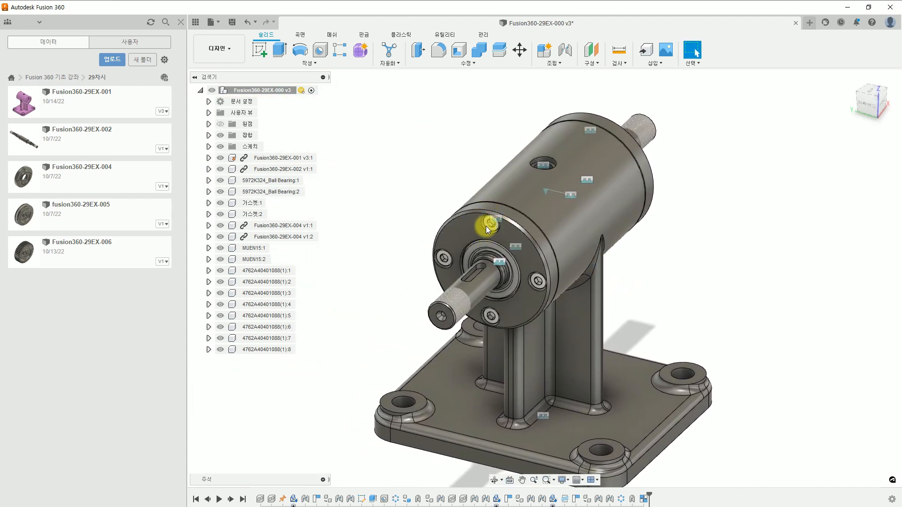
{"action": "left_click", "coordinate": [563, 64]}
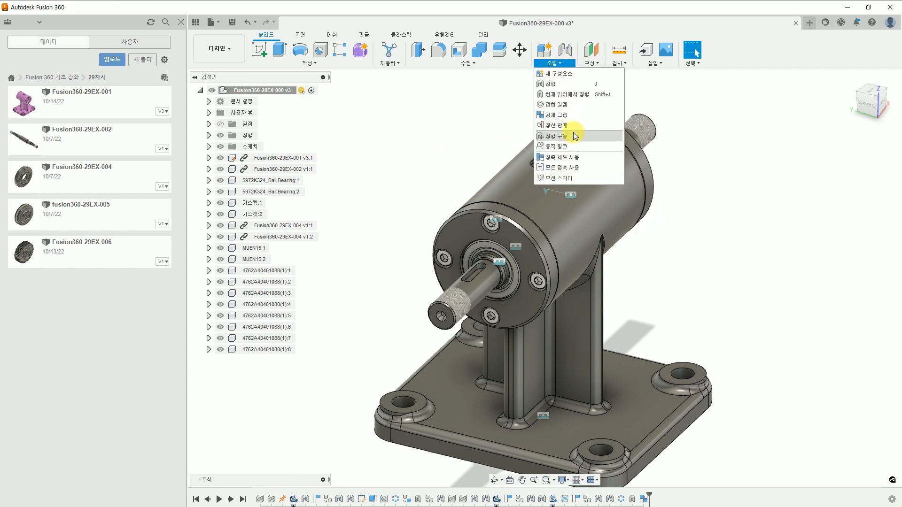
{"action": "left_click", "coordinate": [571, 115]}
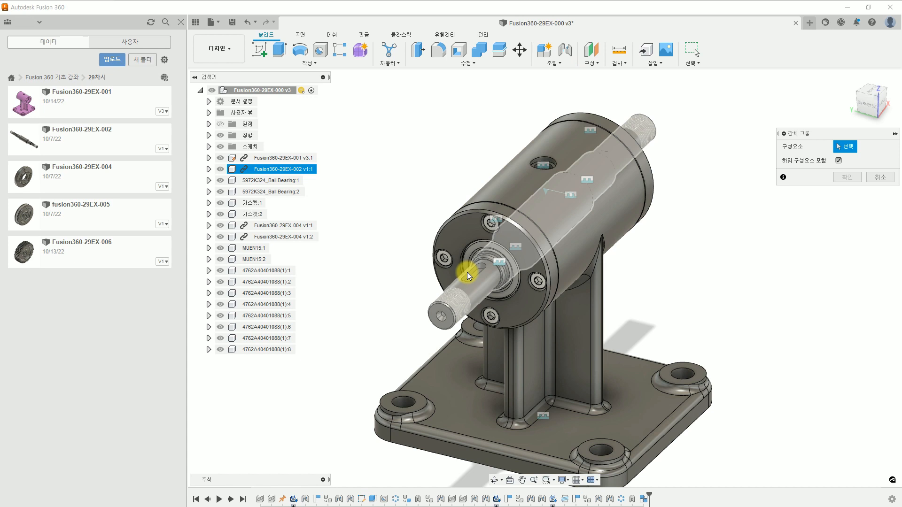
{"action": "left_click", "coordinate": [444, 258]}
{"action": "left_click", "coordinate": [489, 318]}
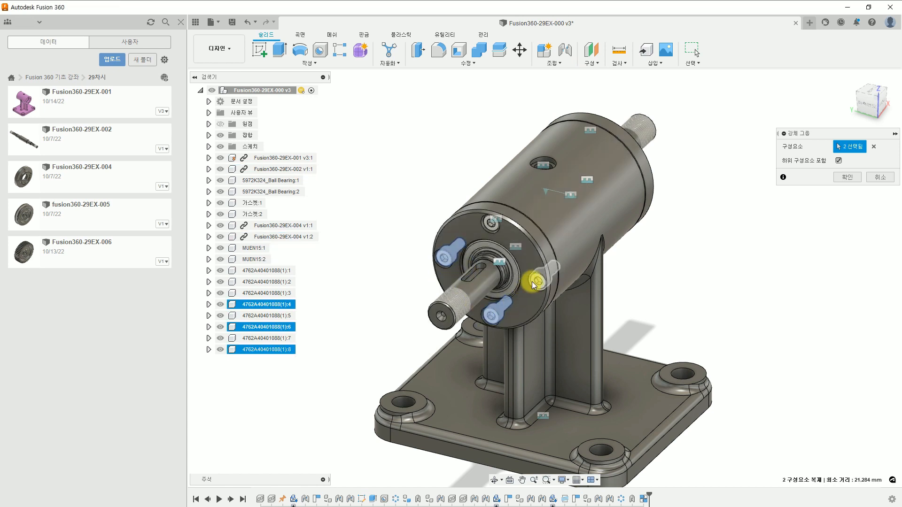
{"action": "left_click", "coordinate": [537, 282]}
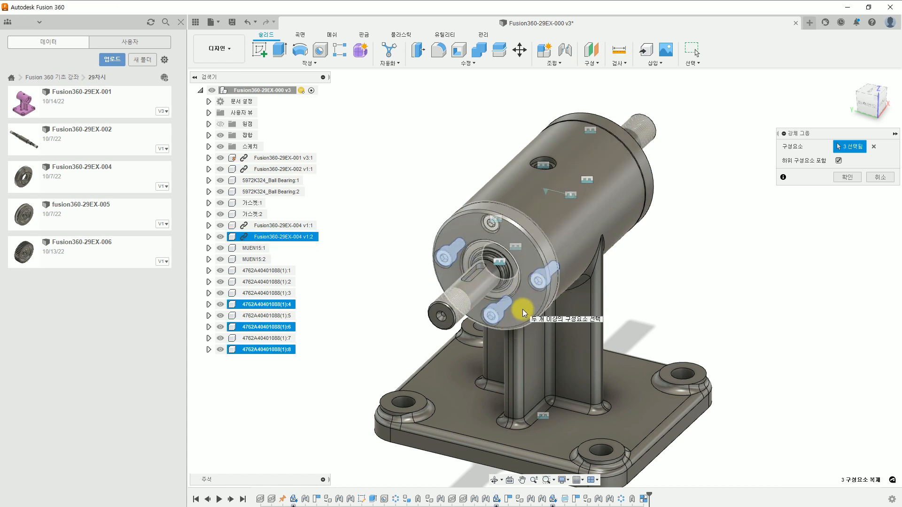
{"action": "left_click", "coordinate": [528, 312]}
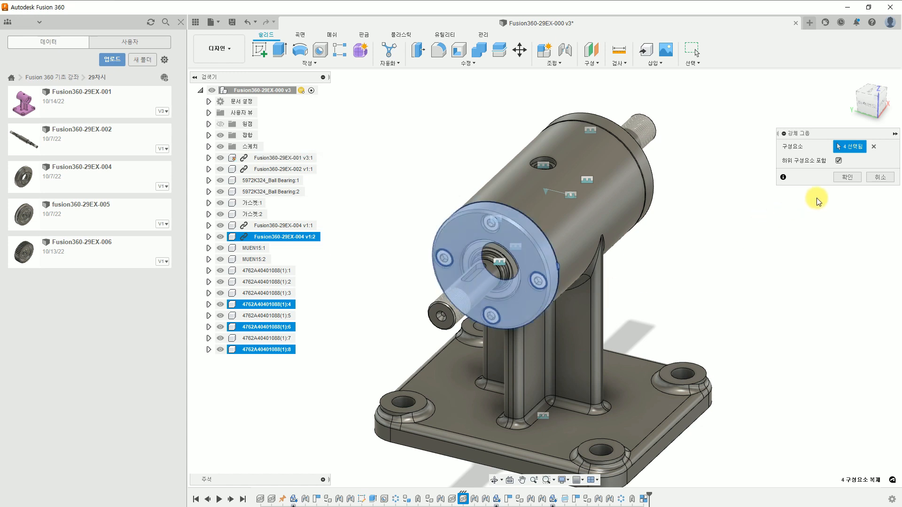
{"action": "left_click", "coordinate": [847, 177]}
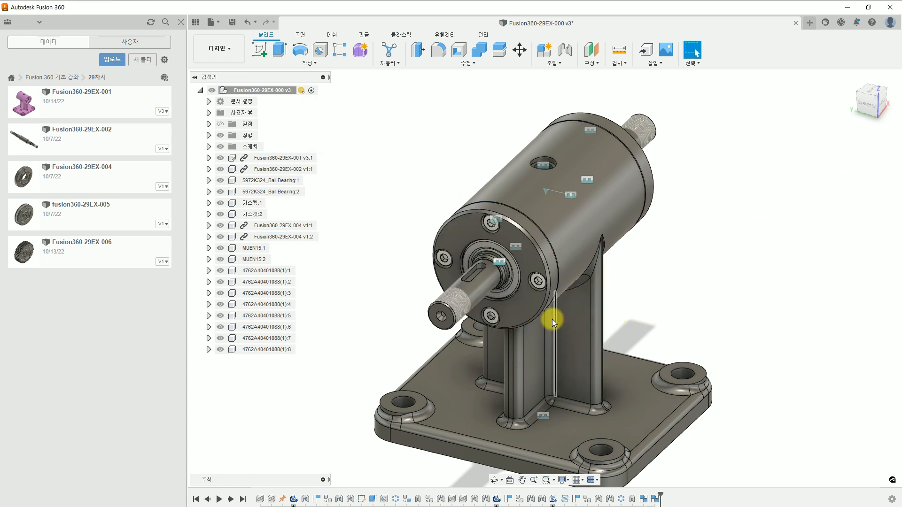
{"action": "scroll", "coordinate": [493, 313], "scroll_direction": "up", "scroll_amount": 5}
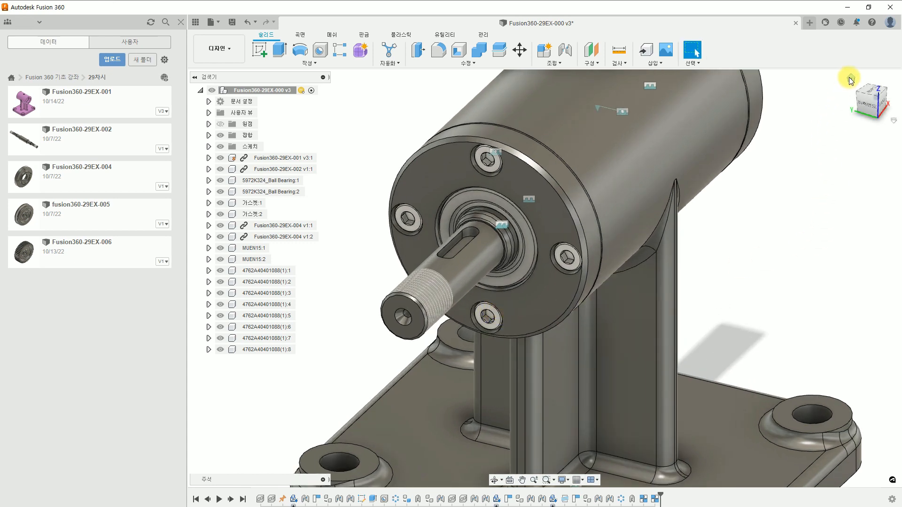
{"action": "left_click", "coordinate": [851, 78]}
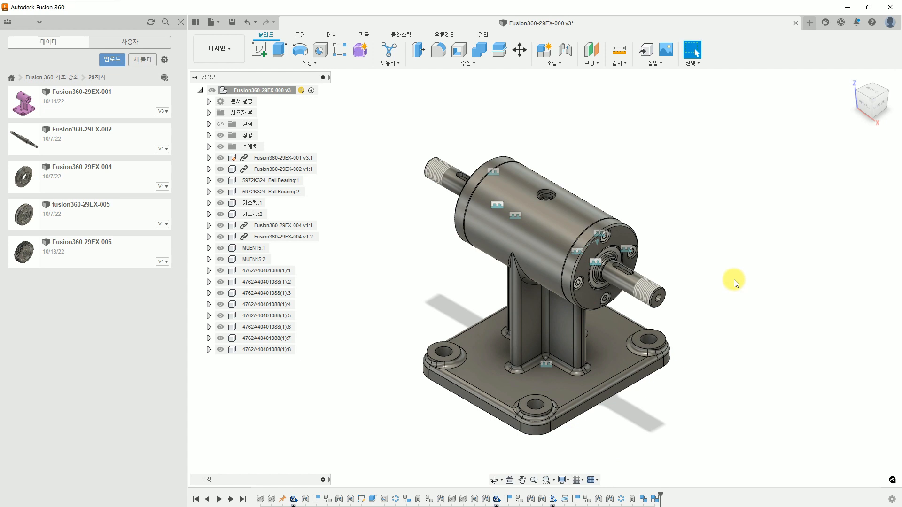